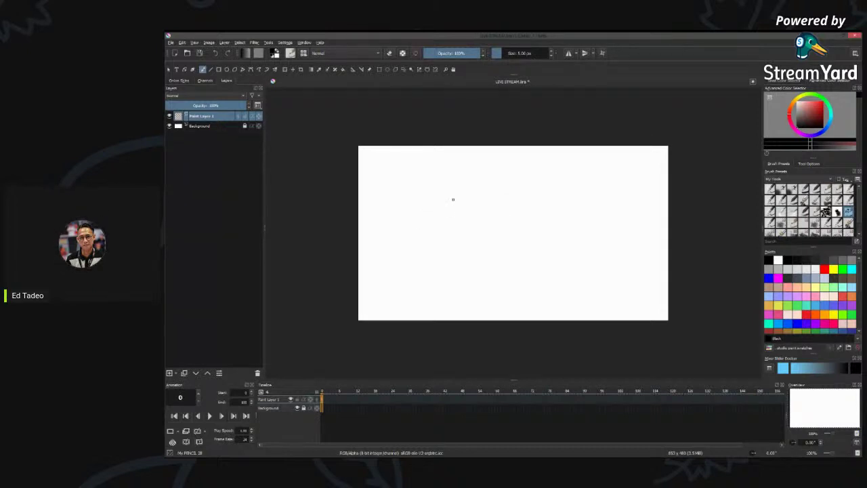
pyautogui.moveTo(449, 195); pyautogui.dragTo(410, 246)
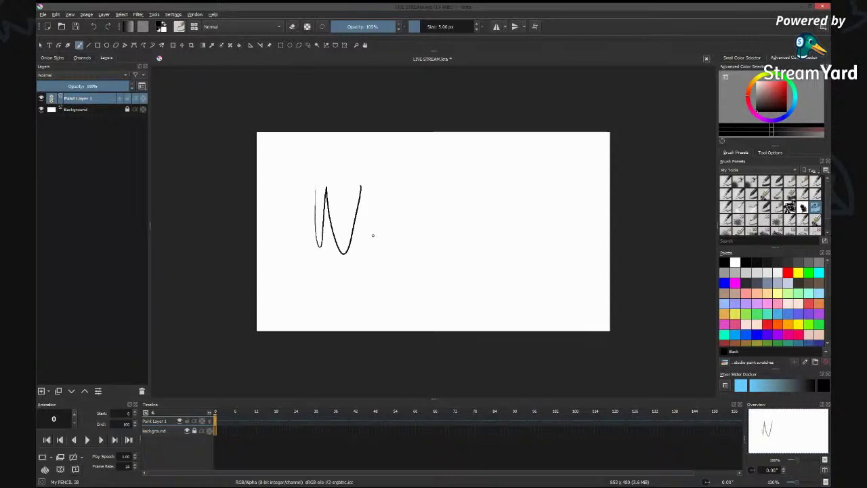
pyautogui.press('Delete')
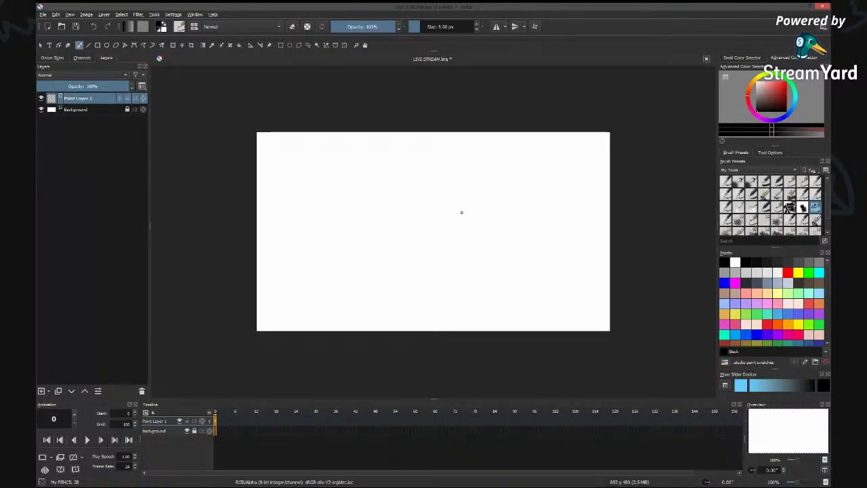
pyautogui.press('-')
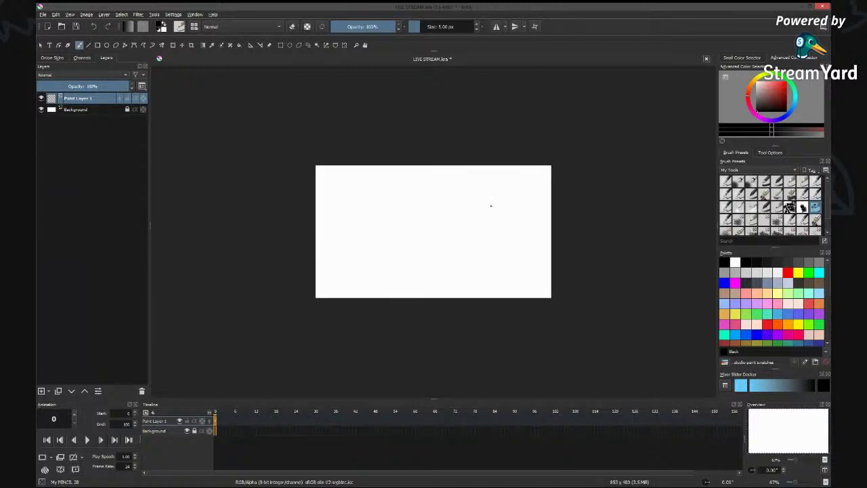
pyautogui.press('+')
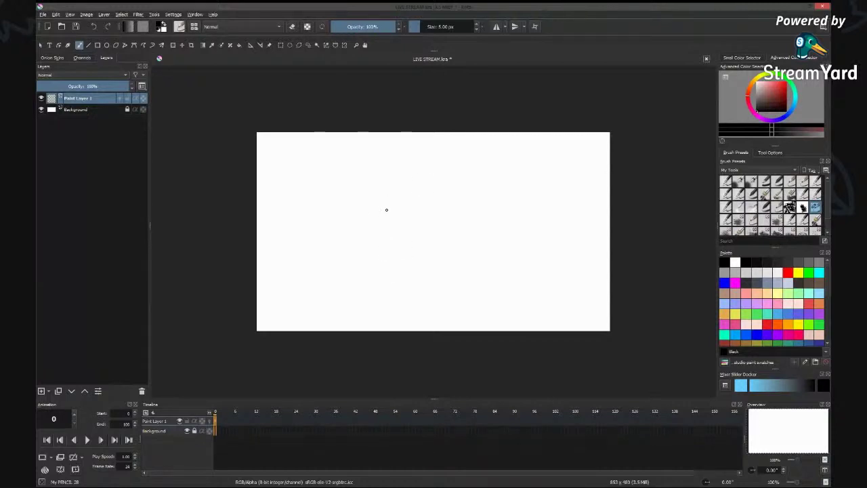
pyautogui.hotkey('ctrl', '+')
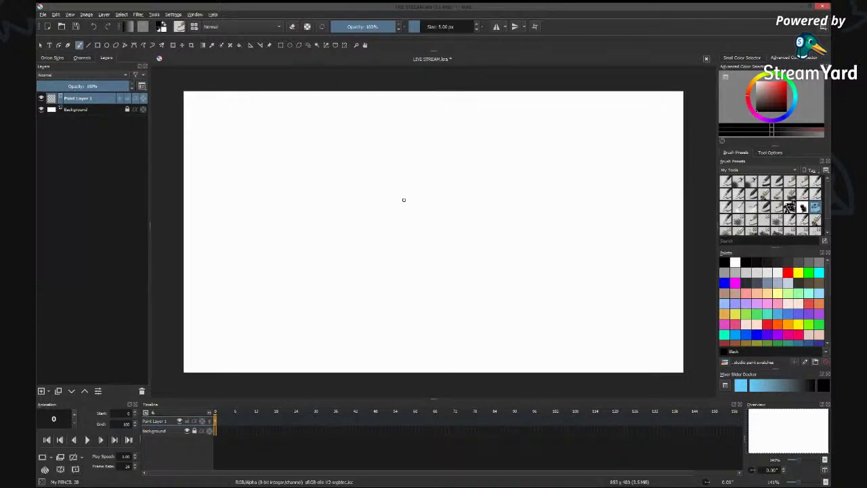
pyautogui.moveTo(402, 199); pyautogui.dragTo(418, 150)
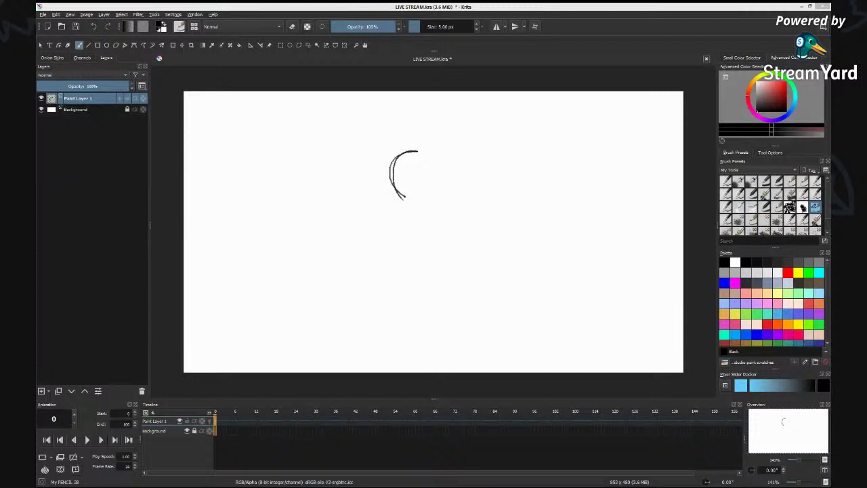
pyautogui.click(554, 51)
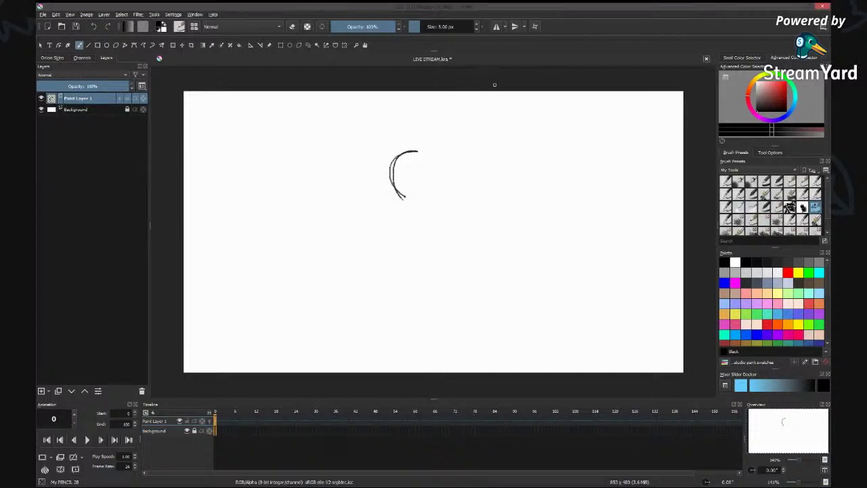
pyautogui.moveTo(406, 153)
pyautogui.mouseDown()
pyautogui.moveTo(392, 169)
pyautogui.moveTo(397, 194)
pyautogui.mouseUp()
pyautogui.moveTo(415, 151)
pyautogui.mouseDown()
pyautogui.moveTo(390, 172)
pyautogui.moveTo(426, 153)
pyautogui.moveTo(436, 158)
pyautogui.moveTo(415, 204)
pyautogui.moveTo(434, 201)
pyautogui.mouseUp()
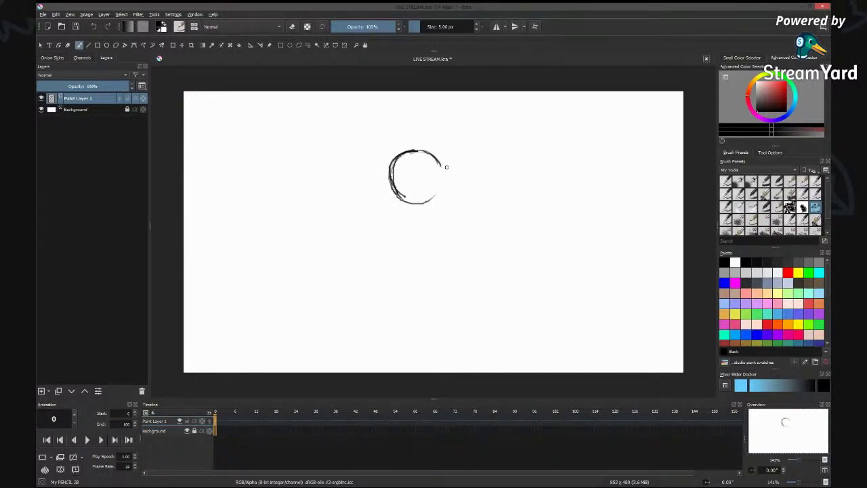
pyautogui.press('Delete')
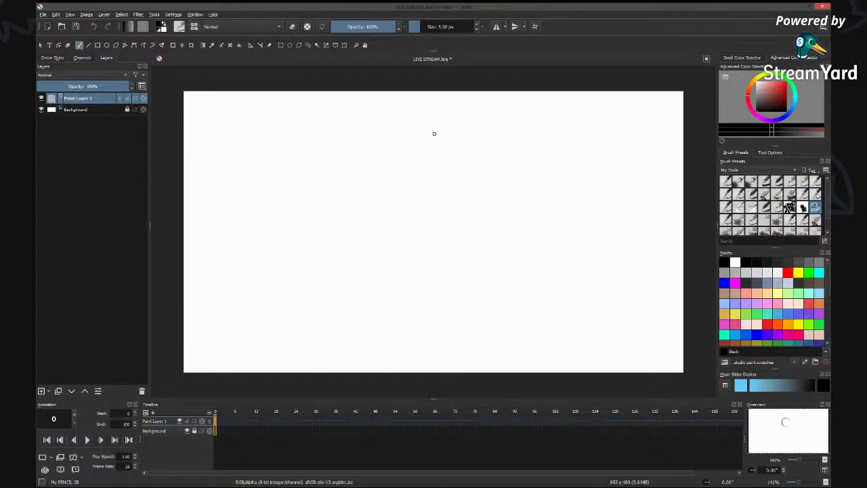
# Sketch a round head in the upper middle of the canvas with a curved eye line and vertical face guidelines.
pyautogui.moveTo(414, 131)
pyautogui.mouseDown()
pyautogui.moveTo(403, 153)
pyautogui.moveTo(423, 127)
pyautogui.moveTo(408, 135)
pyautogui.moveTo(420, 130)
pyautogui.moveTo(420, 171)
pyautogui.moveTo(409, 142)
pyautogui.moveTo(420, 168)
pyautogui.mouseUp()
pyautogui.moveTo(411, 136)
pyautogui.mouseDown()
pyautogui.moveTo(405, 161)
pyautogui.moveTo(425, 130)
pyautogui.moveTo(418, 172)
pyautogui.moveTo(440, 138)
pyautogui.mouseUp()
pyautogui.moveTo(411, 164); pyautogui.dragTo(438, 139)
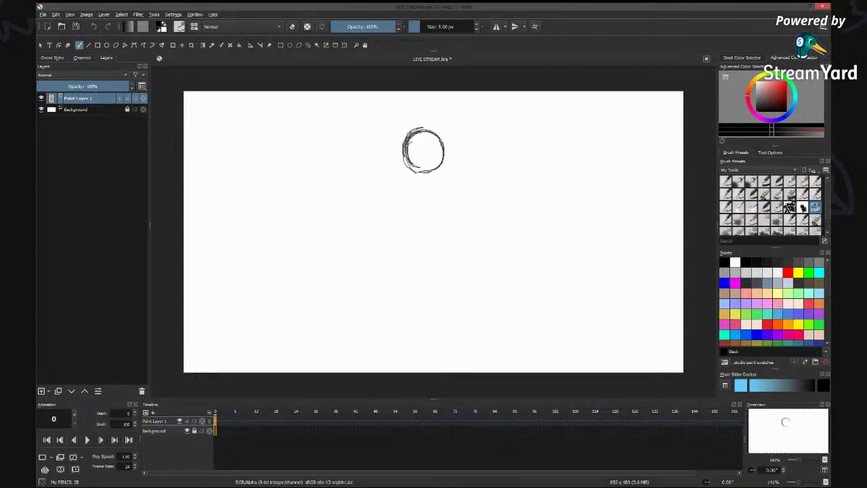
pyautogui.moveTo(419, 129); pyautogui.dragTo(415, 171)
pyautogui.moveTo(440, 146); pyautogui.dragTo(444, 172)
pyautogui.moveTo(417, 141); pyautogui.dragTo(417, 162)
pyautogui.moveTo(406, 147)
pyautogui.mouseDown()
pyautogui.moveTo(442, 143)
pyautogui.moveTo(437, 173)
pyautogui.mouseUp()
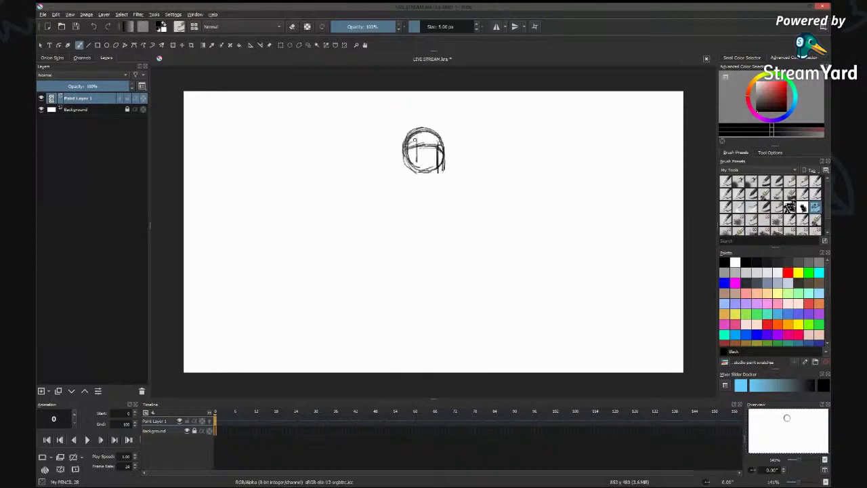
# Sketch the jaw and a short neck below the head, erasing the stray shoulder lines beside the neck.
pyautogui.moveTo(414, 131); pyautogui.dragTo(413, 179)
pyautogui.moveTo(412, 163)
pyautogui.mouseDown()
pyautogui.moveTo(414, 183)
pyautogui.moveTo(438, 186)
pyautogui.moveTo(403, 185)
pyautogui.moveTo(424, 187)
pyautogui.mouseUp()
pyautogui.press('e')
pyautogui.moveTo(416, 184)
pyautogui.mouseDown()
pyautogui.moveTo(398, 186)
pyautogui.moveTo(430, 186)
pyautogui.moveTo(392, 179)
pyautogui.moveTo(408, 174)
pyautogui.moveTo(409, 191)
pyautogui.mouseUp()
pyautogui.press('e')
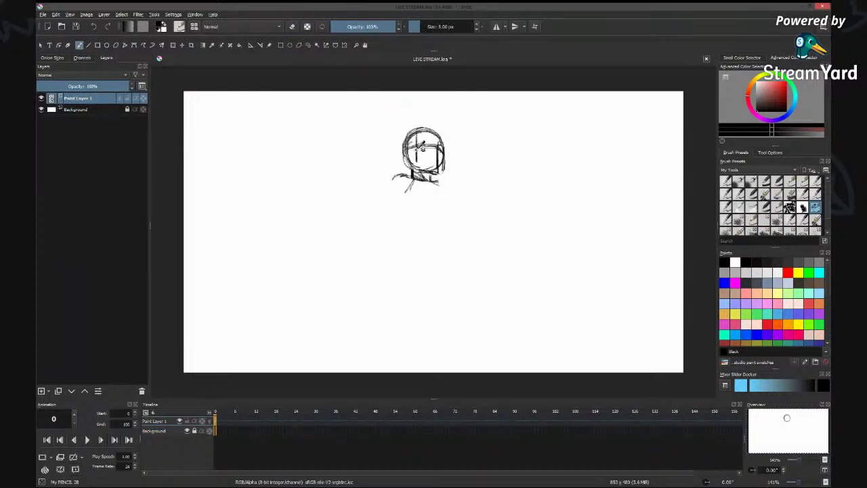
pyautogui.hotkey('ctrl', 'alt', 'i')
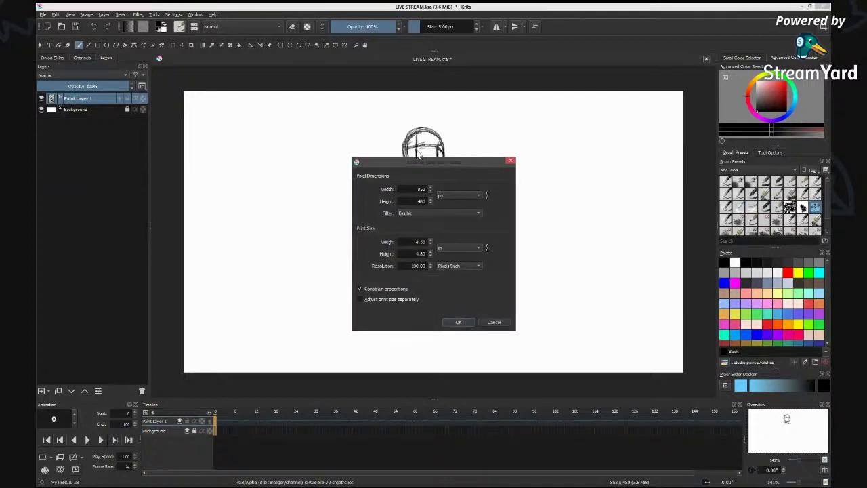
pyautogui.press('Escape')
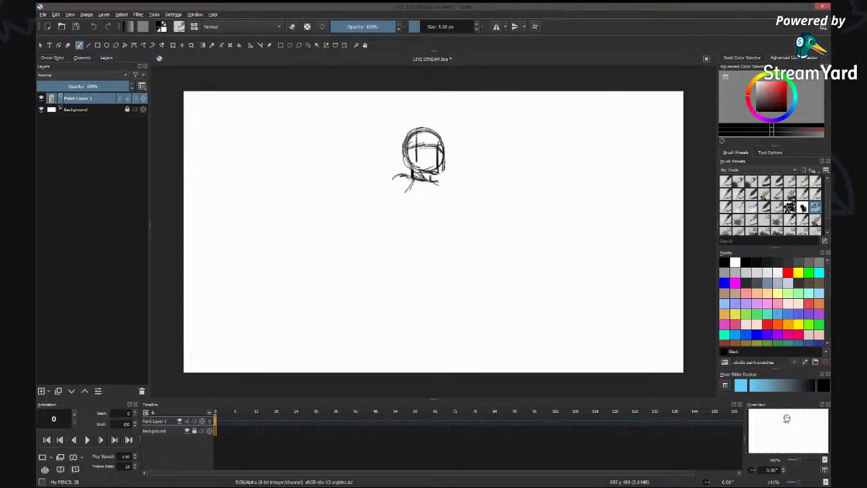
pyautogui.press('e')
pyautogui.moveTo(400, 175)
pyautogui.mouseDown()
pyautogui.moveTo(409, 185)
pyautogui.moveTo(418, 177)
pyautogui.mouseUp()
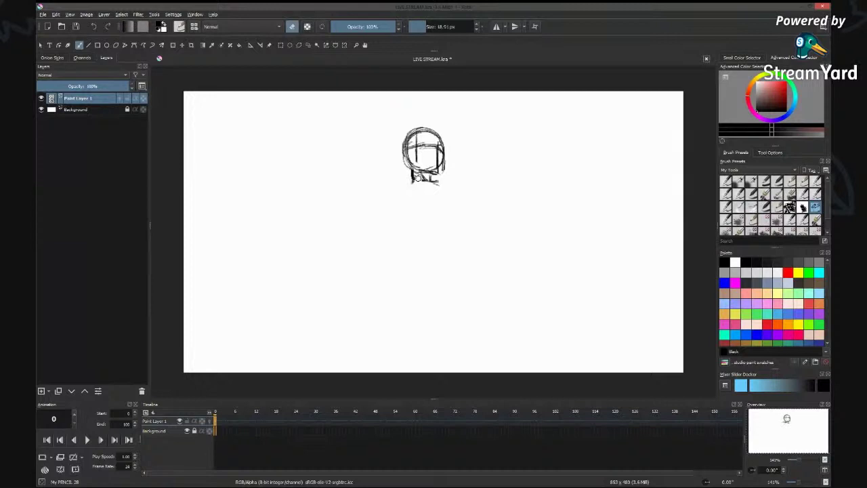
# Sketch the collar line and the near shoulder cap, plus a long, slightly curved centre line running down from the neck.
pyautogui.press('e')
pyautogui.moveTo(424, 177); pyautogui.dragTo(425, 185)
pyautogui.moveTo(430, 179)
pyautogui.mouseDown()
pyautogui.moveTo(431, 188)
pyautogui.moveTo(403, 182)
pyautogui.moveTo(438, 190)
pyautogui.moveTo(402, 196)
pyautogui.moveTo(386, 183)
pyautogui.moveTo(400, 184)
pyautogui.moveTo(381, 198)
pyautogui.moveTo(401, 202)
pyautogui.mouseUp()
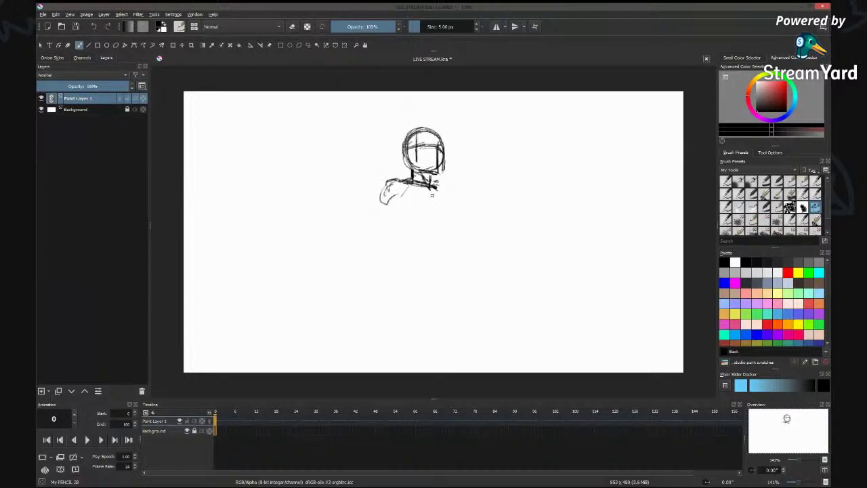
pyautogui.moveTo(434, 197); pyautogui.dragTo(433, 250)
pyautogui.moveTo(436, 205); pyautogui.dragTo(434, 312)
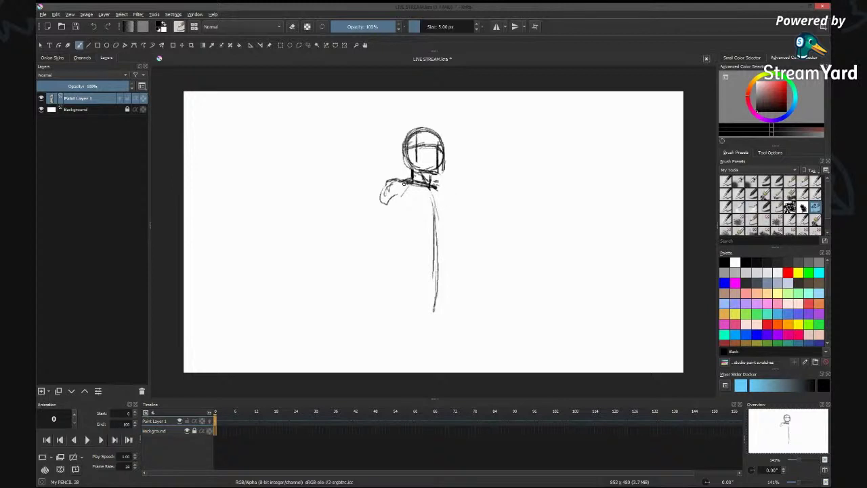
# Sketch the near upper arm and block in the chest between the shoulders, closing it along the lower ribs.
pyautogui.moveTo(387, 184)
pyautogui.mouseDown()
pyautogui.moveTo(381, 200)
pyautogui.moveTo(399, 181)
pyautogui.mouseUp()
pyautogui.hotkey('ctrl', 'z')
pyautogui.moveTo(405, 186)
pyautogui.mouseDown()
pyautogui.moveTo(381, 208)
pyautogui.moveTo(377, 227)
pyautogui.moveTo(387, 230)
pyautogui.moveTo(399, 202)
pyautogui.moveTo(408, 240)
pyautogui.mouseUp()
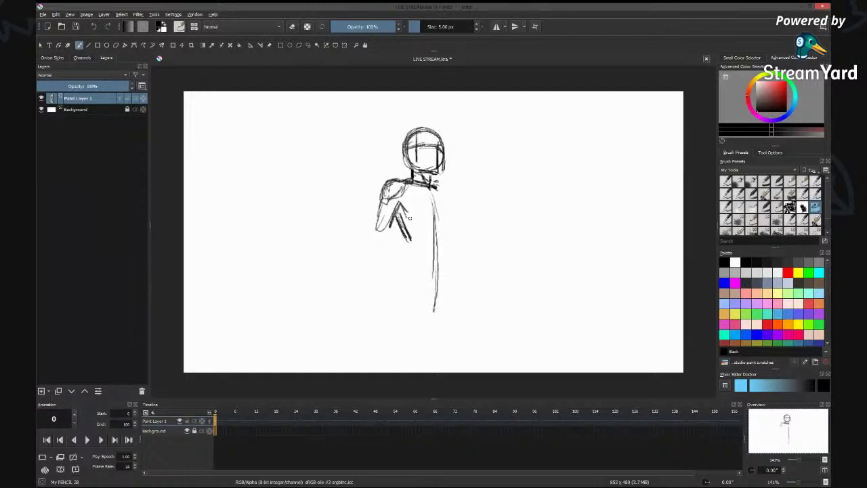
pyautogui.moveTo(409, 216); pyautogui.dragTo(449, 220)
pyautogui.moveTo(440, 191); pyautogui.dragTo(446, 200)
pyautogui.moveTo(444, 206); pyautogui.dragTo(447, 217)
pyautogui.moveTo(427, 189)
pyautogui.mouseDown()
pyautogui.moveTo(436, 216)
pyautogui.moveTo(380, 204)
pyautogui.moveTo(395, 207)
pyautogui.mouseUp()
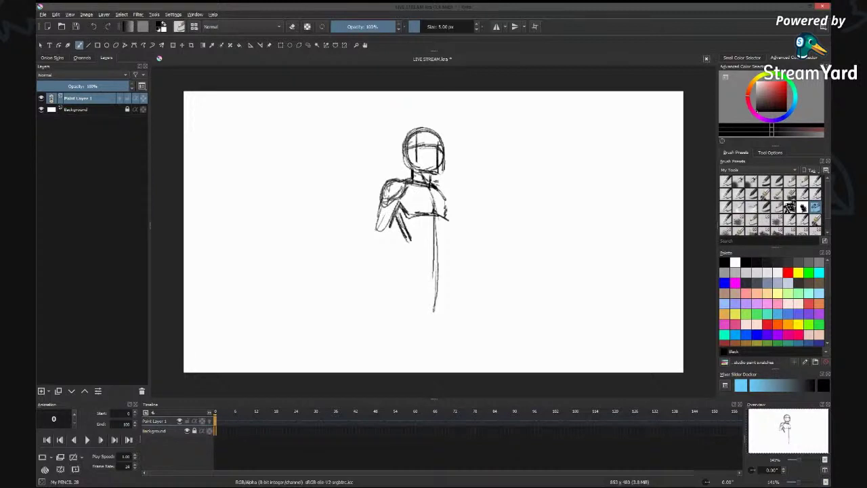
# Sketch the rib arch, the tapering waist and the V-shaped pelvis with its hip lines below the chest.
pyautogui.moveTo(412, 230)
pyautogui.mouseDown()
pyautogui.moveTo(441, 221)
pyautogui.moveTo(445, 235)
pyautogui.moveTo(407, 248)
pyautogui.moveTo(406, 263)
pyautogui.mouseUp()
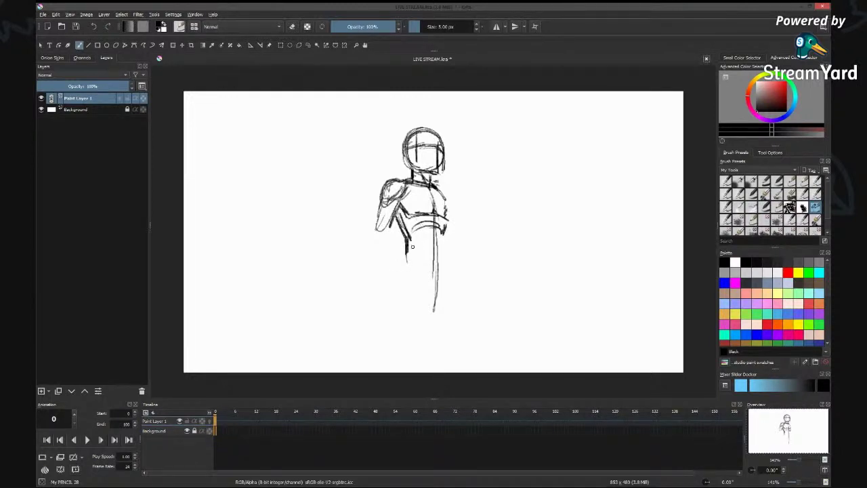
pyautogui.moveTo(407, 239)
pyautogui.mouseDown()
pyautogui.moveTo(403, 254)
pyautogui.moveTo(416, 263)
pyautogui.moveTo(432, 310)
pyautogui.mouseUp()
pyautogui.moveTo(443, 244); pyautogui.dragTo(432, 303)
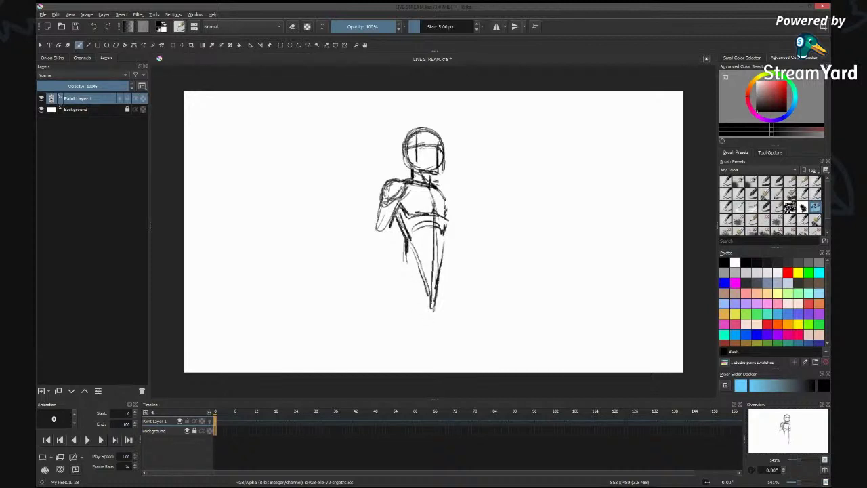
pyautogui.moveTo(403, 245)
pyautogui.mouseDown()
pyautogui.moveTo(401, 258)
pyautogui.moveTo(428, 283)
pyautogui.moveTo(443, 262)
pyautogui.moveTo(401, 275)
pyautogui.moveTo(434, 301)
pyautogui.mouseUp()
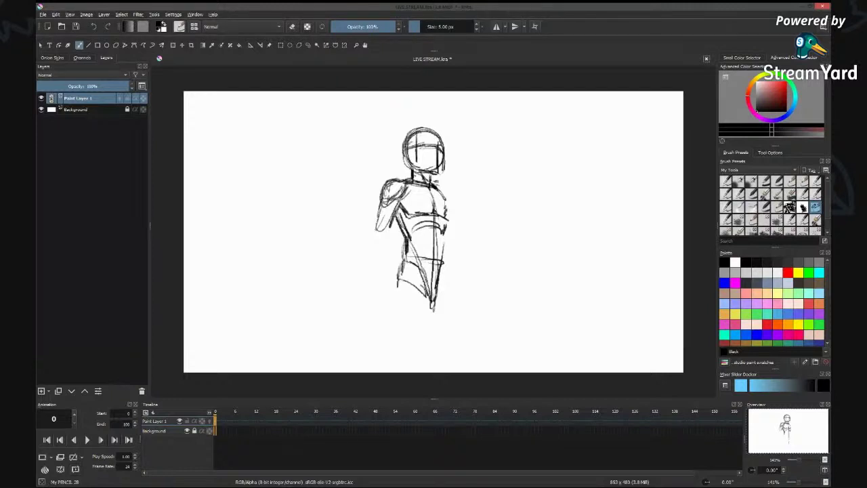
pyautogui.moveTo(404, 261)
pyautogui.mouseDown()
pyautogui.moveTo(402, 274)
pyautogui.moveTo(441, 302)
pyautogui.mouseUp()
pyautogui.moveTo(443, 272); pyautogui.dragTo(436, 292)
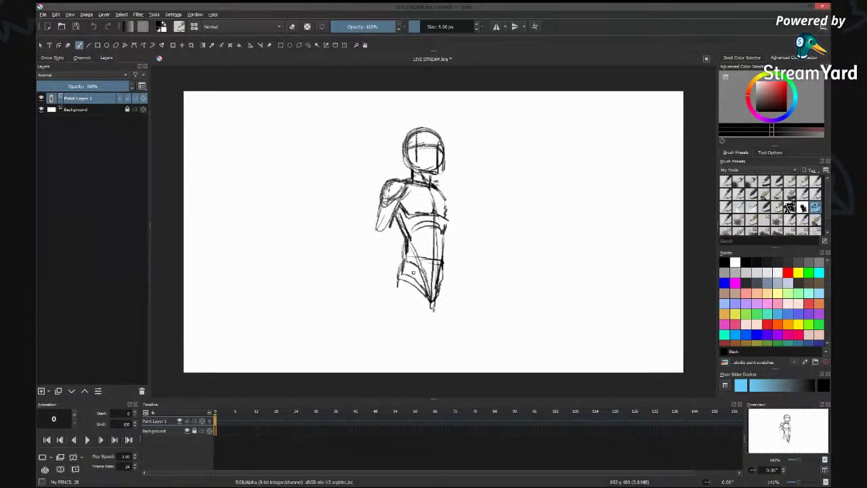
# Sketch both thighs from the hips down to the knees at the canvas's lower edge.
pyautogui.moveTo(399, 268); pyautogui.dragTo(387, 366)
pyautogui.moveTo(429, 309); pyautogui.dragTo(413, 358)
pyautogui.moveTo(397, 291); pyautogui.dragTo(389, 362)
pyautogui.moveTo(441, 277)
pyautogui.mouseDown()
pyautogui.moveTo(444, 353)
pyautogui.moveTo(424, 356)
pyautogui.moveTo(442, 369)
pyautogui.moveTo(399, 371)
pyautogui.moveTo(410, 367)
pyautogui.mouseUp()
pyautogui.moveTo(406, 365)
pyautogui.mouseDown()
pyautogui.moveTo(410, 374)
pyautogui.moveTo(394, 372)
pyautogui.mouseUp()
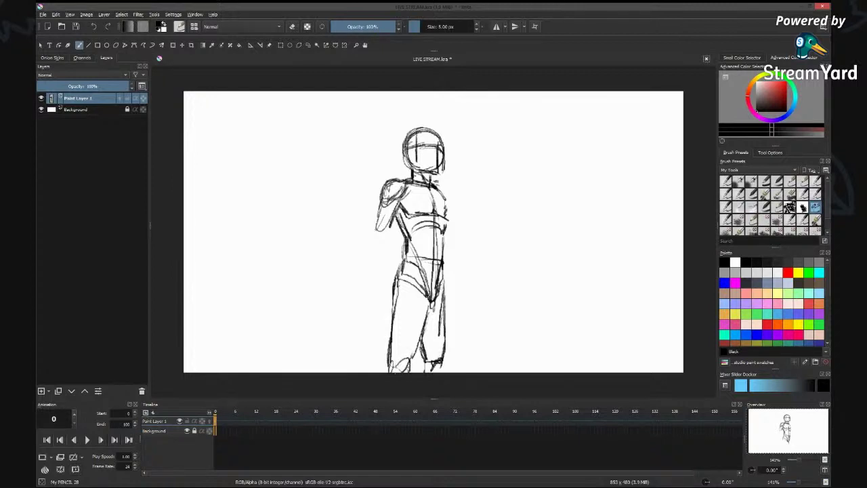
# Sketch the near forearm with an elbow line and a closed hand hanging beside the thigh.
pyautogui.moveTo(394, 218); pyautogui.dragTo(380, 277)
pyautogui.moveTo(391, 238)
pyautogui.mouseDown()
pyautogui.moveTo(386, 268)
pyautogui.moveTo(375, 246)
pyautogui.mouseUp()
pyautogui.moveTo(380, 211); pyautogui.dragTo(377, 231)
pyautogui.moveTo(379, 213); pyautogui.dragTo(373, 253)
pyautogui.moveTo(379, 245)
pyautogui.mouseDown()
pyautogui.moveTo(374, 274)
pyautogui.moveTo(386, 284)
pyautogui.moveTo(383, 295)
pyautogui.mouseUp()
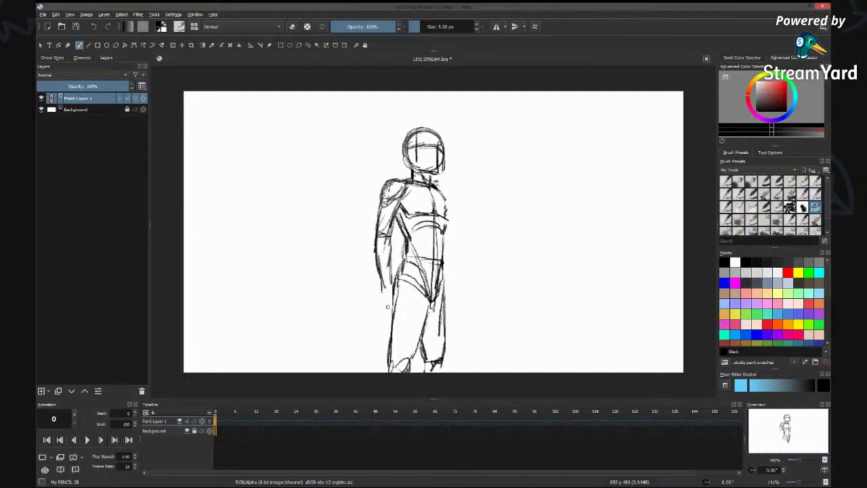
pyautogui.moveTo(394, 276)
pyautogui.mouseDown()
pyautogui.moveTo(379, 308)
pyautogui.moveTo(381, 293)
pyautogui.moveTo(396, 312)
pyautogui.mouseUp()
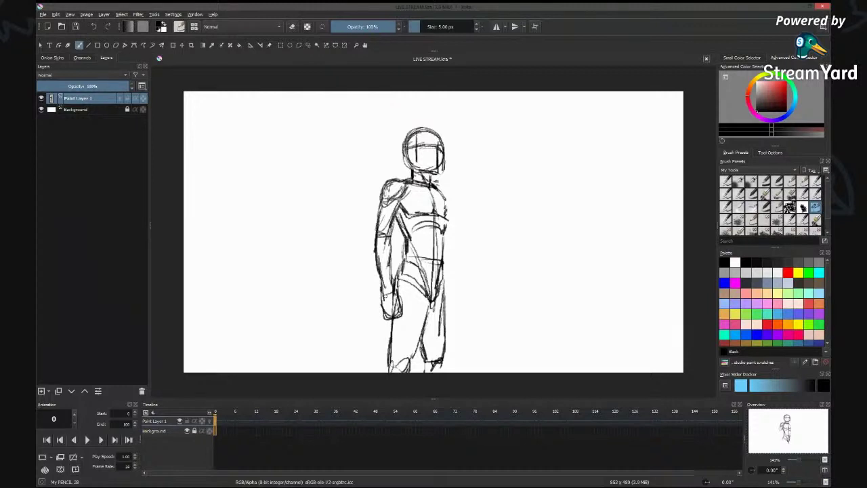
# Darken the near forearm, shoulder and chest contours and round off the far shoulder.
pyautogui.moveTo(391, 237); pyautogui.dragTo(389, 287)
pyautogui.moveTo(384, 193)
pyautogui.mouseDown()
pyautogui.moveTo(400, 180)
pyautogui.moveTo(450, 200)
pyautogui.moveTo(448, 218)
pyautogui.mouseUp()
pyautogui.moveTo(430, 190)
pyautogui.mouseDown()
pyautogui.moveTo(440, 214)
pyautogui.moveTo(386, 239)
pyautogui.mouseUp()
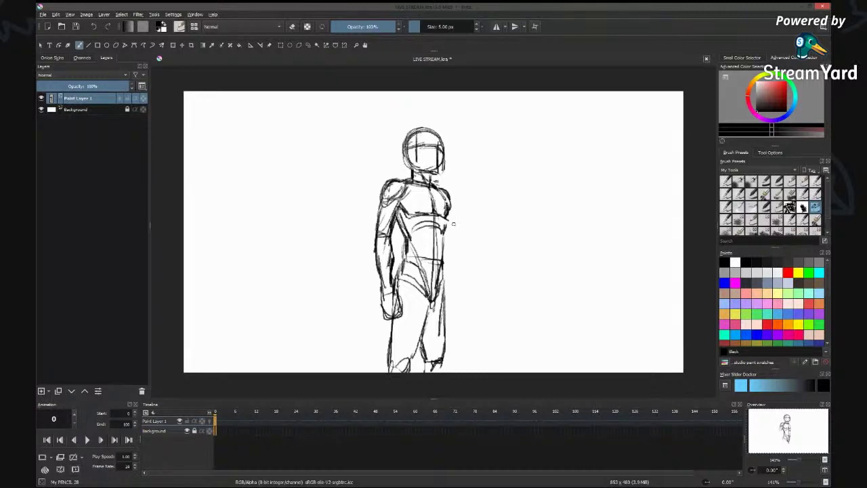
# Reinforce the contours of the abdomen, waist, pelvis and near thigh with repeated darker strokes.
pyautogui.moveTo(408, 217)
pyautogui.mouseDown()
pyautogui.moveTo(410, 235)
pyautogui.moveTo(442, 237)
pyautogui.moveTo(412, 243)
pyautogui.moveTo(417, 234)
pyautogui.moveTo(445, 245)
pyautogui.moveTo(442, 266)
pyautogui.mouseUp()
pyautogui.moveTo(406, 240)
pyautogui.mouseDown()
pyautogui.moveTo(403, 264)
pyautogui.moveTo(435, 283)
pyautogui.moveTo(424, 296)
pyautogui.mouseUp()
pyautogui.moveTo(425, 279); pyautogui.dragTo(429, 302)
pyautogui.moveTo(443, 251); pyautogui.dragTo(444, 279)
pyautogui.moveTo(445, 234); pyautogui.dragTo(442, 253)
pyautogui.moveTo(443, 266); pyautogui.dragTo(433, 302)
pyautogui.moveTo(401, 263)
pyautogui.mouseDown()
pyautogui.moveTo(396, 288)
pyautogui.moveTo(432, 303)
pyautogui.moveTo(415, 353)
pyautogui.mouseUp()
pyautogui.moveTo(422, 318); pyautogui.dragTo(415, 347)
pyautogui.moveTo(418, 334); pyautogui.dragTo(405, 363)
pyautogui.moveTo(392, 317); pyautogui.dragTo(386, 363)
pyautogui.moveTo(392, 329); pyautogui.dragTo(387, 369)
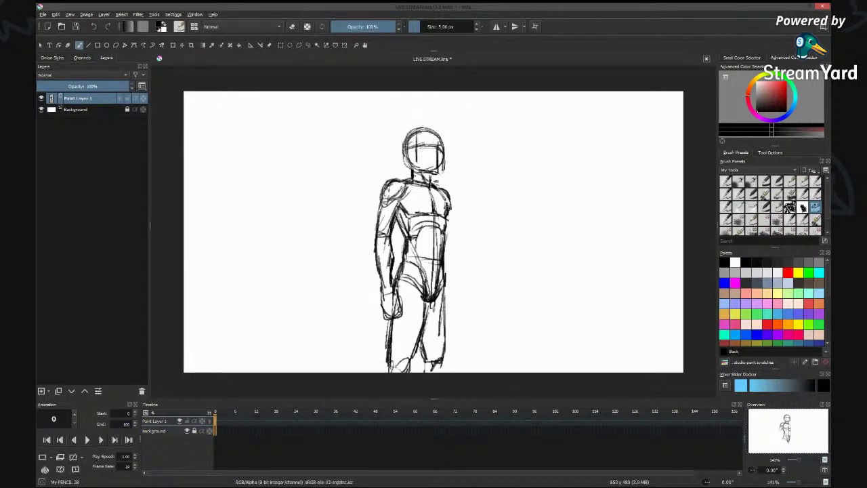
# Sketch the far arm and hand behind the hip, darken the back edge of the jaw, and save the drawing.
pyautogui.moveTo(448, 210); pyautogui.dragTo(451, 244)
pyautogui.moveTo(447, 251); pyautogui.dragTo(444, 313)
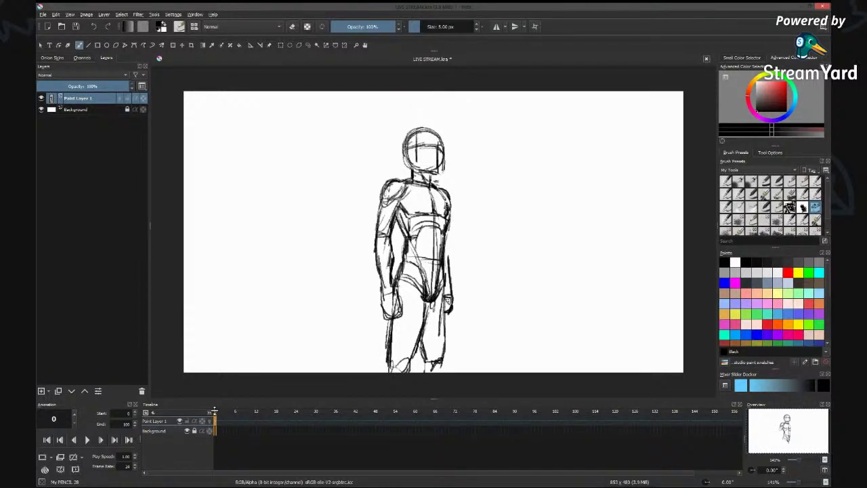
pyautogui.moveTo(210, 411); pyautogui.dragTo(277, 390)
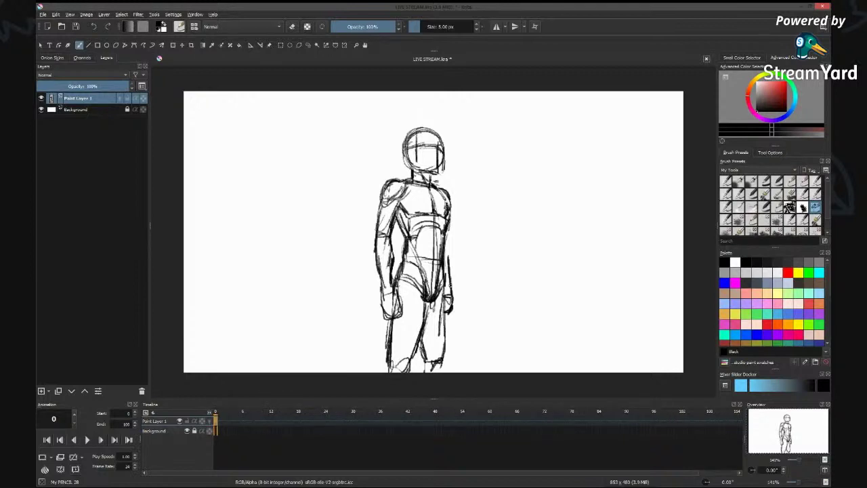
pyautogui.moveTo(445, 241); pyautogui.dragTo(448, 287)
pyautogui.moveTo(443, 158); pyautogui.dragTo(437, 177)
pyautogui.hotkey('ctrl', 's')
pyautogui.moveTo(397, 182); pyautogui.dragTo(382, 197)
pyautogui.moveTo(399, 183); pyautogui.dragTo(381, 200)
pyautogui.hotkey('ctrl', 'z')
pyautogui.hotkey('ctrl', 'z')
# Refine the chest and far shoulder with light erasing, and darken the head outline, face guidelines and neck.
pyautogui.moveTo(382, 203)
pyautogui.mouseDown()
pyautogui.moveTo(383, 192)
pyautogui.moveTo(384, 210)
pyautogui.moveTo(401, 195)
pyautogui.moveTo(446, 203)
pyautogui.moveTo(452, 218)
pyautogui.mouseUp()
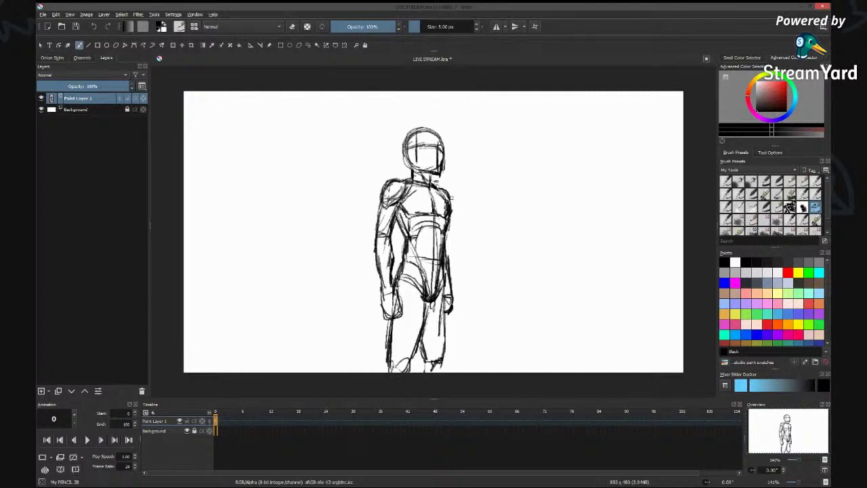
pyautogui.press('e')
pyautogui.moveTo(445, 202); pyautogui.dragTo(447, 209)
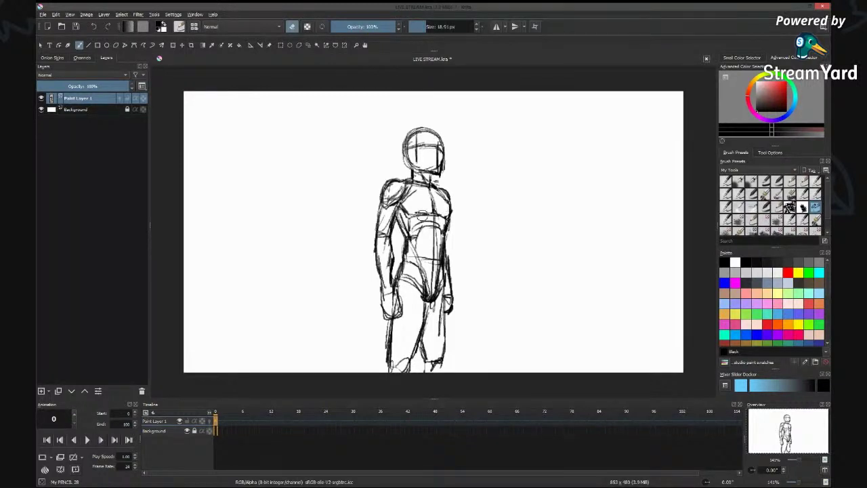
pyautogui.press('e')
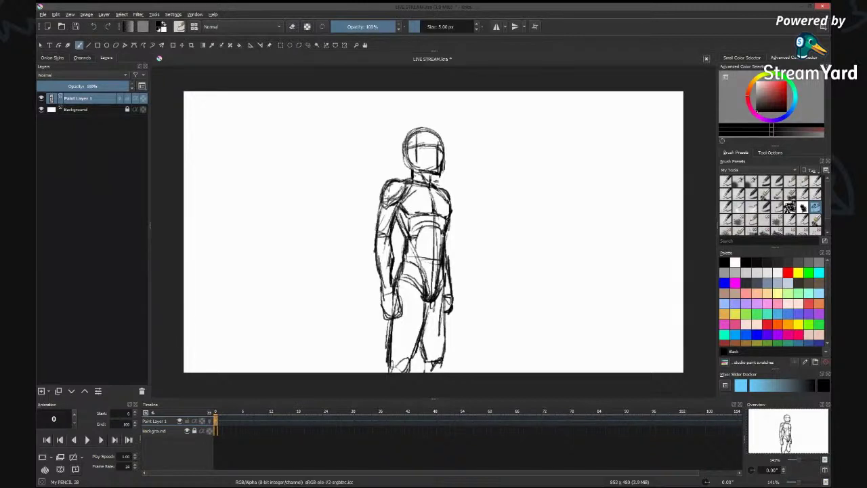
pyautogui.moveTo(418, 138)
pyautogui.mouseDown()
pyautogui.moveTo(416, 164)
pyautogui.moveTo(422, 142)
pyautogui.moveTo(432, 143)
pyautogui.mouseUp()
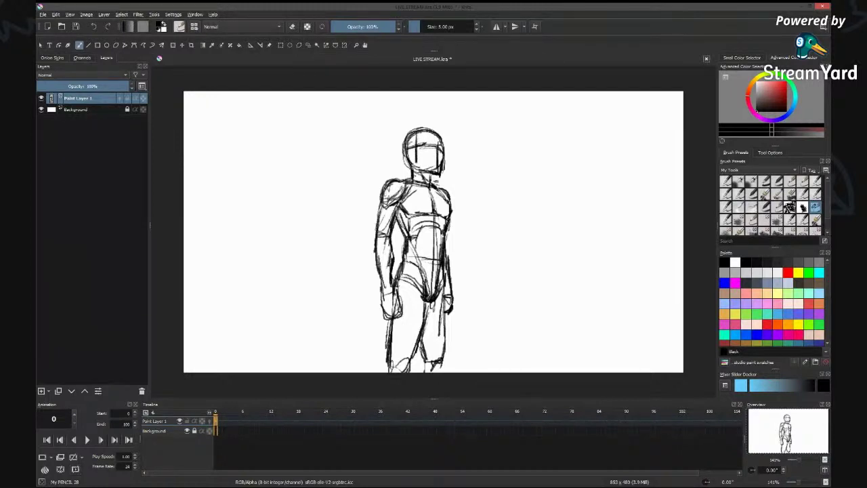
pyautogui.moveTo(436, 134)
pyautogui.mouseDown()
pyautogui.moveTo(439, 165)
pyautogui.moveTo(426, 164)
pyautogui.moveTo(439, 177)
pyautogui.moveTo(431, 187)
pyautogui.moveTo(399, 180)
pyautogui.moveTo(450, 207)
pyautogui.mouseUp()
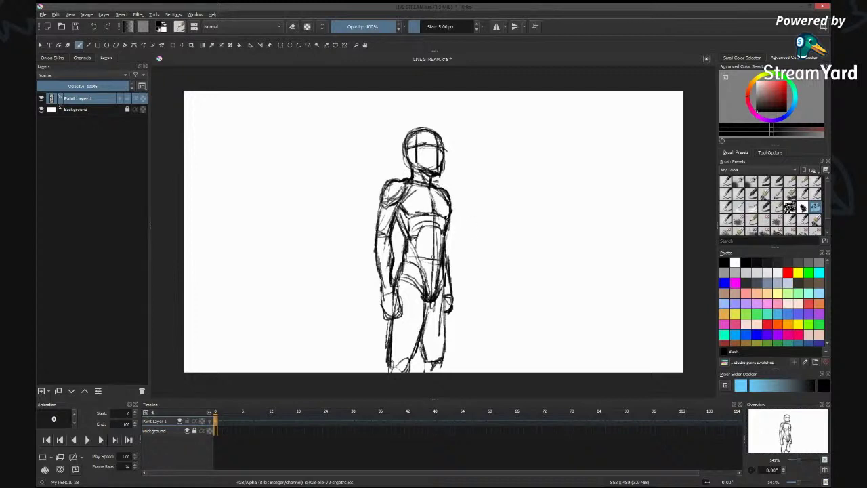
# Touch up the near forearm, and add a blank keyframe at frame 54 on Paint Layer 1.
pyautogui.moveTo(398, 229)
pyautogui.mouseDown()
pyautogui.moveTo(405, 243)
pyautogui.moveTo(391, 271)
pyautogui.mouseUp()
pyautogui.moveTo(383, 275); pyautogui.dragTo(386, 301)
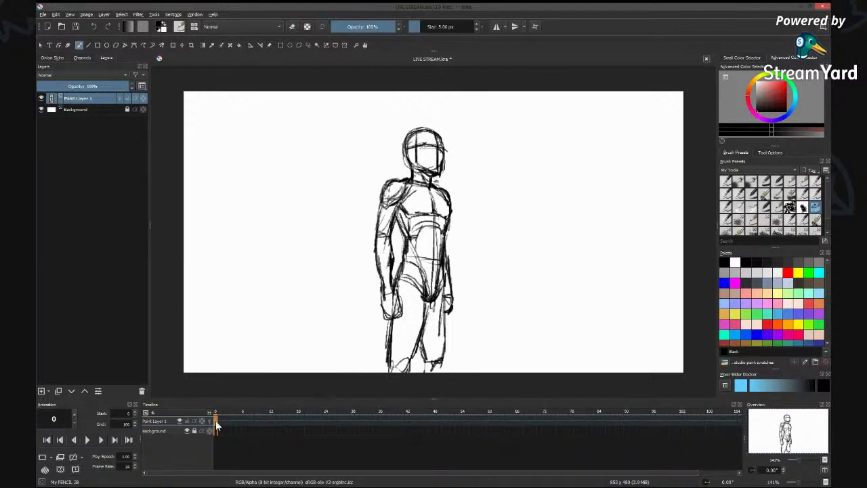
pyautogui.click(461, 420)
pyautogui.click(43, 458)
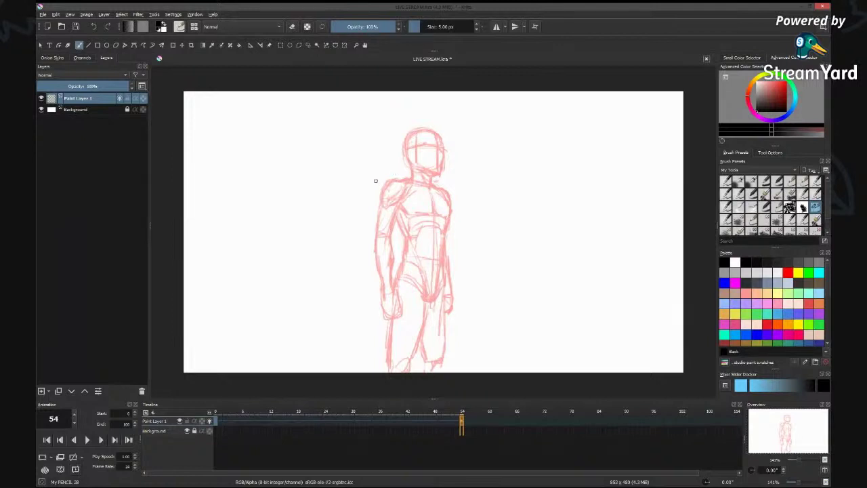
# Draw shoulder-height and crotch-height guidelines behind the onion-skinned figure, with a curved torso centre line between them.
pyautogui.moveTo(353, 180); pyautogui.dragTo(394, 177)
pyautogui.moveTo(339, 182); pyautogui.dragTo(397, 177)
pyautogui.moveTo(359, 183); pyautogui.dragTo(368, 259)
pyautogui.moveTo(358, 181)
pyautogui.mouseDown()
pyautogui.moveTo(366, 290)
pyautogui.moveTo(433, 300)
pyautogui.mouseUp()
pyautogui.moveTo(354, 300)
pyautogui.mouseDown()
pyautogui.moveTo(420, 301)
pyautogui.moveTo(393, 301)
pyautogui.mouseUp()
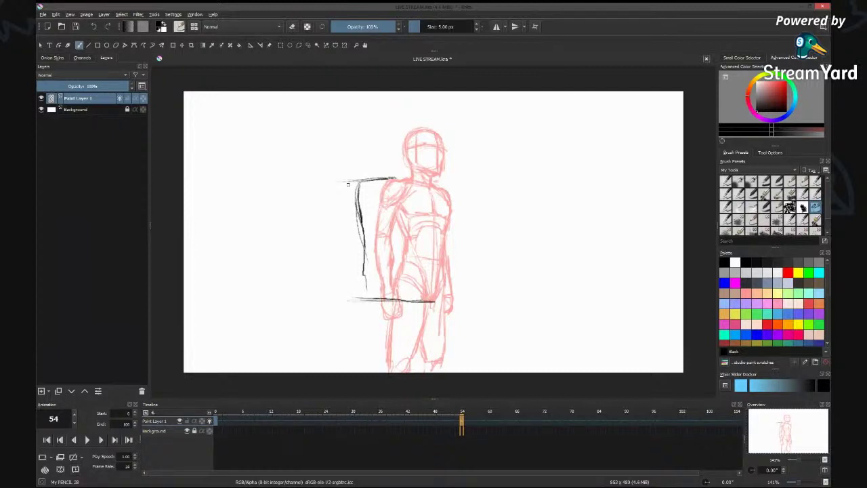
# Sketch the second pose's upper torso as a shape tapering from the shoulders to the waist, with a short waist guideline.
pyautogui.moveTo(340, 184); pyautogui.dragTo(361, 261)
pyautogui.moveTo(352, 229); pyautogui.dragTo(361, 271)
pyautogui.moveTo(341, 182)
pyautogui.mouseDown()
pyautogui.moveTo(342, 220)
pyautogui.moveTo(378, 178)
pyautogui.moveTo(367, 242)
pyautogui.mouseUp()
pyautogui.moveTo(340, 214); pyautogui.dragTo(359, 252)
pyautogui.moveTo(353, 229)
pyautogui.mouseDown()
pyautogui.moveTo(363, 270)
pyautogui.moveTo(369, 248)
pyautogui.moveTo(366, 278)
pyautogui.moveTo(379, 250)
pyautogui.mouseUp()
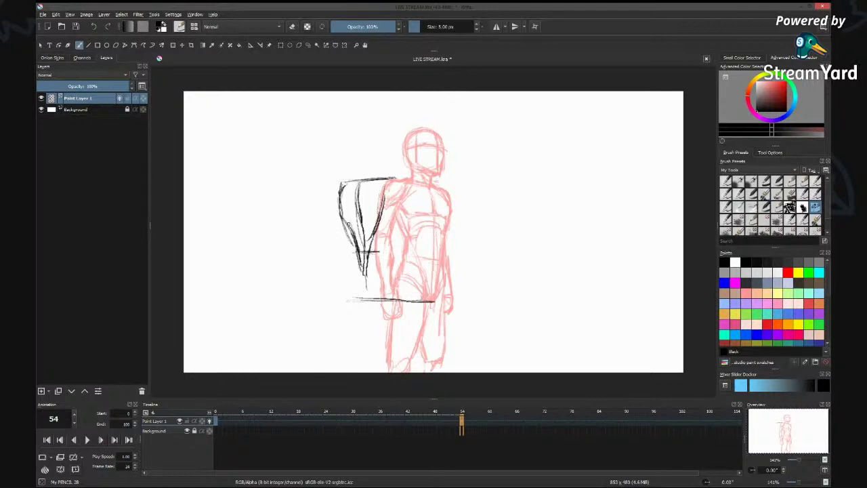
# Add a chest guideline, darken the torso centre line, and sketch the rounded pelvis below the waist.
pyautogui.moveTo(346, 214); pyautogui.dragTo(390, 207)
pyautogui.moveTo(342, 206); pyautogui.dragTo(352, 234)
pyautogui.moveTo(358, 192); pyautogui.dragTo(363, 237)
pyautogui.moveTo(358, 185); pyautogui.dragTo(363, 296)
pyautogui.moveTo(363, 258); pyautogui.dragTo(363, 296)
pyautogui.moveTo(353, 257)
pyautogui.mouseDown()
pyautogui.moveTo(348, 297)
pyautogui.moveTo(362, 295)
pyautogui.mouseUp()
pyautogui.moveTo(386, 256); pyautogui.dragTo(366, 293)
pyautogui.moveTo(354, 249); pyautogui.dragTo(343, 270)
pyautogui.moveTo(344, 218); pyautogui.dragTo(350, 247)
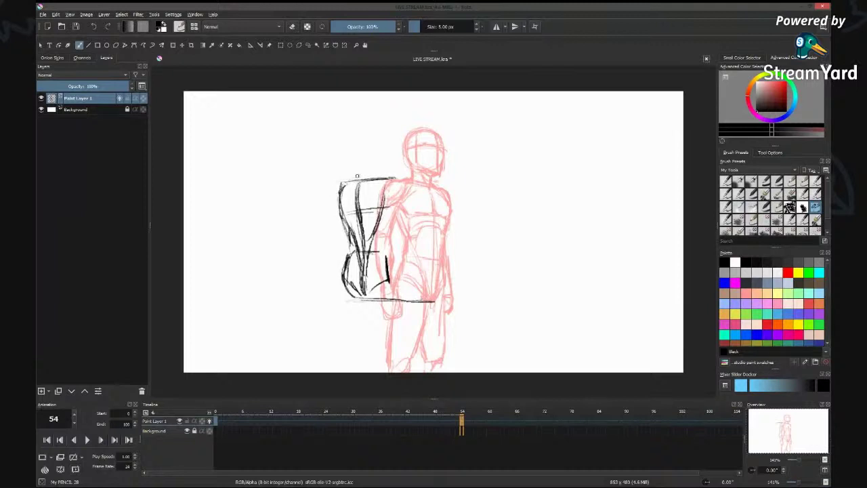
# Sketch a short neck above the new torso's shoulder line.
pyautogui.moveTo(353, 178)
pyautogui.mouseDown()
pyautogui.moveTo(360, 165)
pyautogui.moveTo(375, 178)
pyautogui.mouseUp()
pyautogui.moveTo(354, 178)
pyautogui.mouseDown()
pyautogui.moveTo(342, 183)
pyautogui.moveTo(353, 178)
pyautogui.mouseUp()
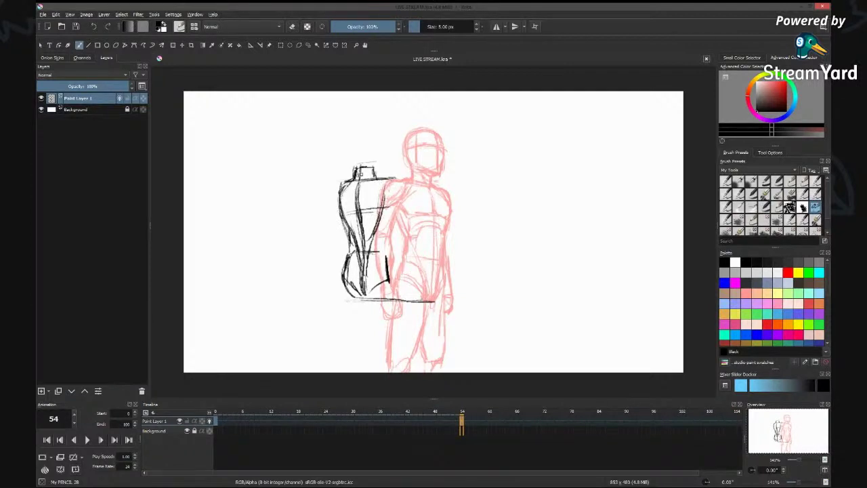
pyautogui.press('e')
pyautogui.press('e')
# Extend a head-height guideline from the first pose and sketch the new head with its jaw, face guidelines and neck.
pyautogui.moveTo(349, 164)
pyautogui.mouseDown()
pyautogui.moveTo(344, 144)
pyautogui.moveTo(352, 130)
pyautogui.moveTo(439, 125)
pyautogui.mouseUp()
pyautogui.moveTo(348, 170)
pyautogui.mouseDown()
pyautogui.moveTo(347, 133)
pyautogui.moveTo(369, 130)
pyautogui.mouseUp()
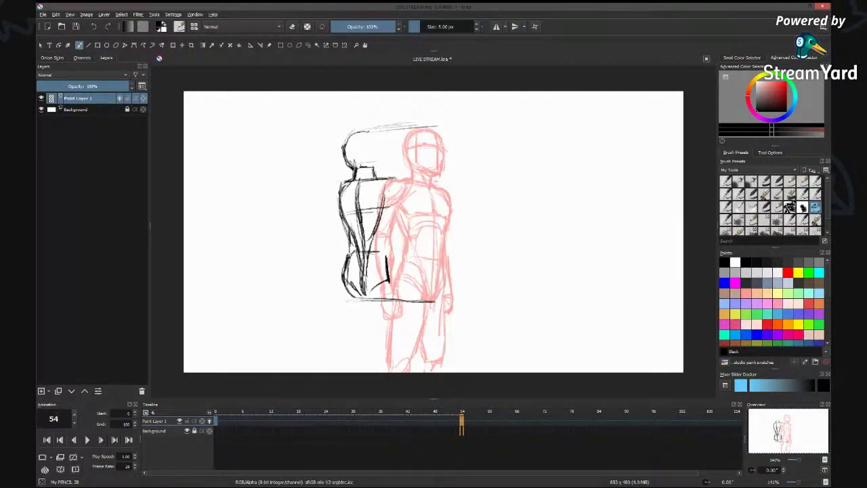
pyautogui.moveTo(343, 156)
pyautogui.mouseDown()
pyautogui.moveTo(349, 134)
pyautogui.moveTo(379, 139)
pyautogui.moveTo(383, 158)
pyautogui.mouseUp()
pyautogui.moveTo(352, 129)
pyautogui.mouseDown()
pyautogui.moveTo(385, 158)
pyautogui.moveTo(356, 183)
pyautogui.mouseUp()
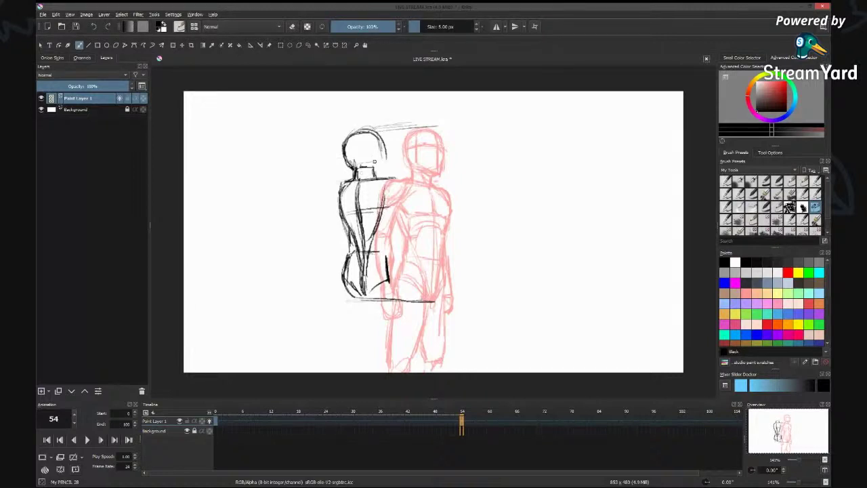
pyautogui.moveTo(359, 141)
pyautogui.mouseDown()
pyautogui.moveTo(357, 165)
pyautogui.moveTo(364, 140)
pyautogui.moveTo(356, 143)
pyautogui.moveTo(385, 144)
pyautogui.moveTo(388, 170)
pyautogui.moveTo(357, 164)
pyautogui.moveTo(386, 172)
pyautogui.mouseUp()
pyautogui.moveTo(387, 170); pyautogui.dragTo(375, 175)
pyautogui.moveTo(383, 143)
pyautogui.mouseDown()
pyautogui.moveTo(383, 171)
pyautogui.moveTo(386, 151)
pyautogui.moveTo(373, 140)
pyautogui.moveTo(386, 146)
pyautogui.moveTo(385, 172)
pyautogui.moveTo(378, 142)
pyautogui.moveTo(354, 163)
pyautogui.moveTo(391, 172)
pyautogui.mouseUp()
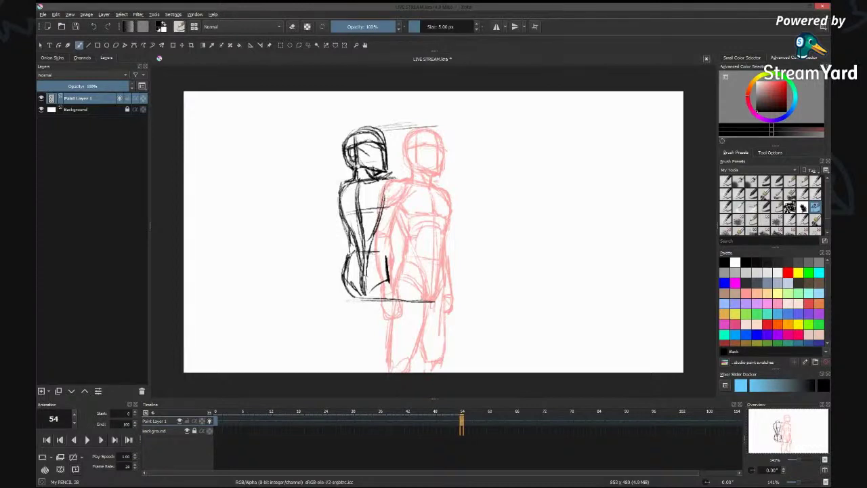
# Reinforce the new figure's shoulders and draw the front contour of the torso down to the waist.
pyautogui.moveTo(345, 187); pyautogui.dragTo(340, 200)
pyautogui.moveTo(386, 179)
pyautogui.mouseDown()
pyautogui.moveTo(375, 197)
pyautogui.moveTo(341, 199)
pyautogui.moveTo(353, 248)
pyautogui.mouseUp()
pyautogui.moveTo(393, 174); pyautogui.dragTo(384, 193)
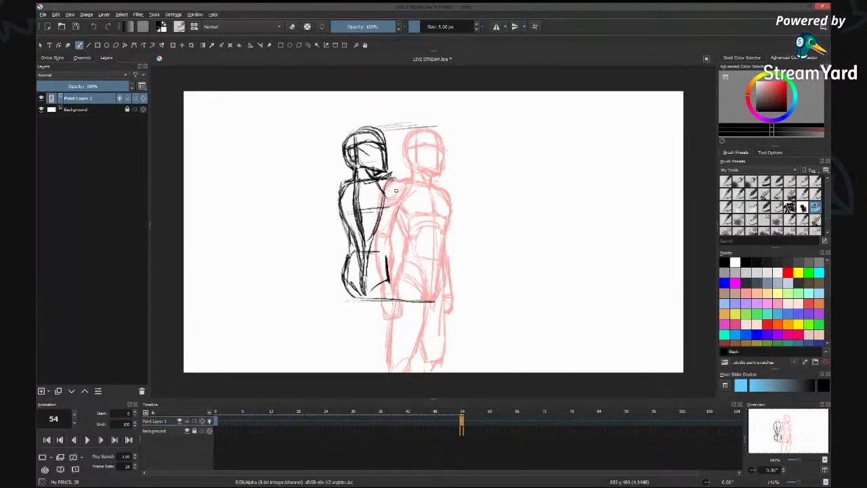
pyautogui.moveTo(396, 190); pyautogui.dragTo(384, 264)
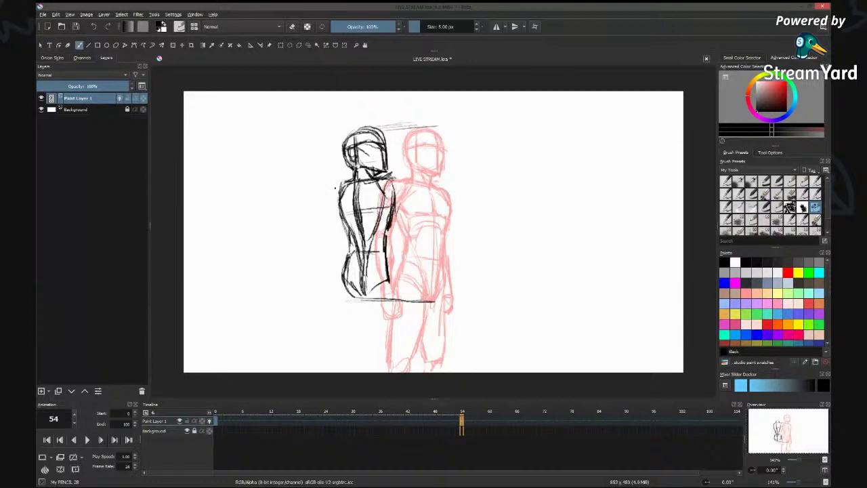
# Rough in gesture lines for a lowered back arm, an arm stretched forward, and two spread legs.
pyautogui.moveTo(334, 188); pyautogui.dragTo(315, 303)
pyautogui.moveTo(382, 180); pyautogui.dragTo(505, 163)
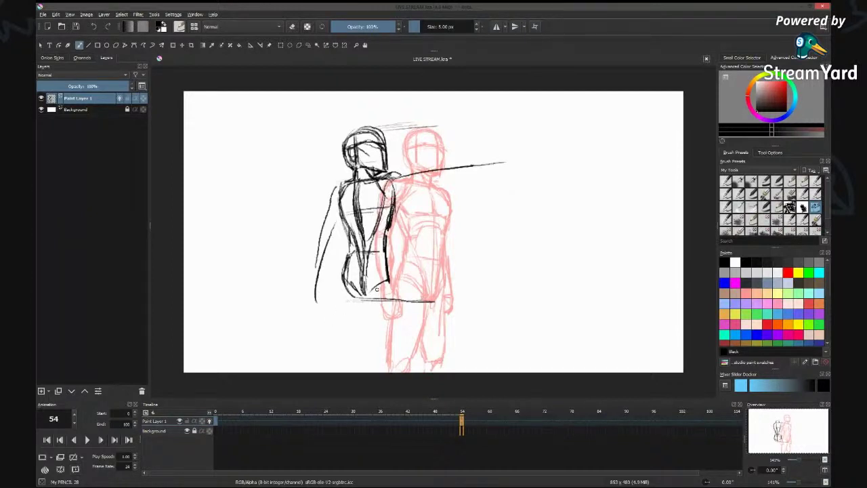
pyautogui.moveTo(387, 300); pyautogui.dragTo(399, 371)
pyautogui.moveTo(346, 304); pyautogui.dragTo(337, 372)
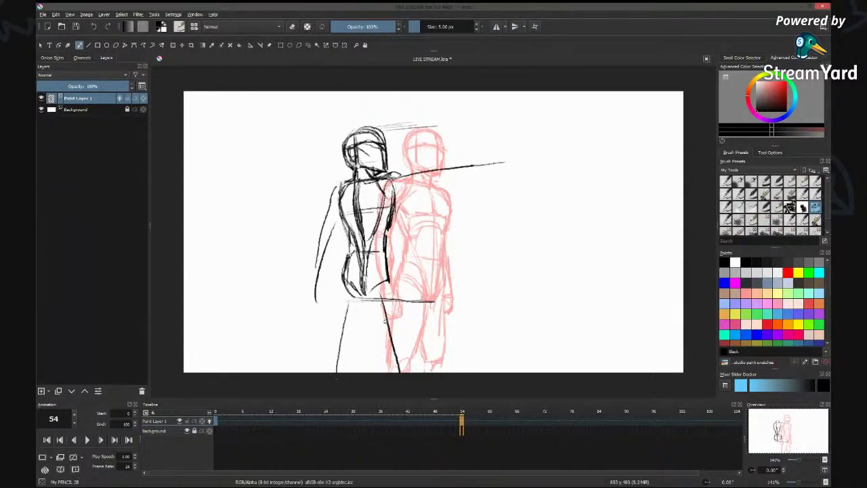
# Build up the lowered arm with a rounded shoulder, upper arm, elbow, forearm and closed fist.
pyautogui.moveTo(337, 221); pyautogui.dragTo(329, 244)
pyautogui.moveTo(337, 185); pyautogui.dragTo(329, 209)
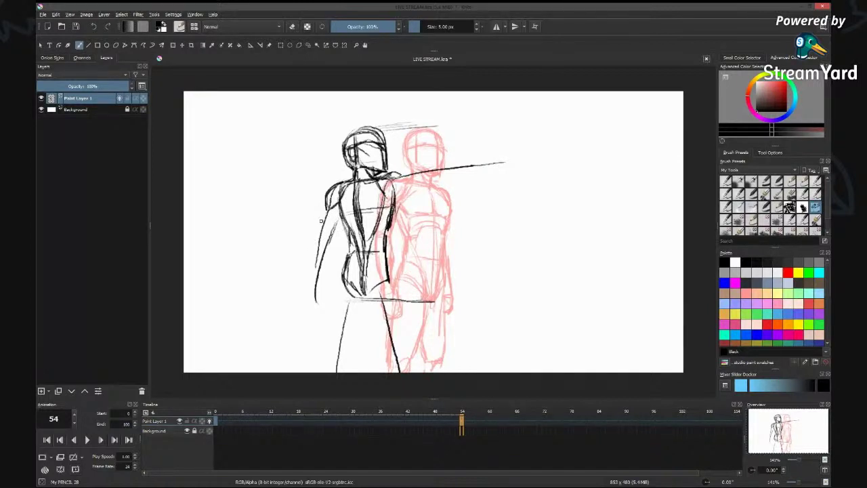
pyautogui.moveTo(325, 213)
pyautogui.mouseDown()
pyautogui.moveTo(333, 239)
pyautogui.moveTo(316, 242)
pyautogui.mouseUp()
pyautogui.moveTo(327, 210)
pyautogui.mouseDown()
pyautogui.moveTo(307, 298)
pyautogui.moveTo(399, 300)
pyautogui.mouseUp()
pyautogui.moveTo(308, 298)
pyautogui.mouseDown()
pyautogui.moveTo(308, 318)
pyautogui.moveTo(327, 309)
pyautogui.mouseUp()
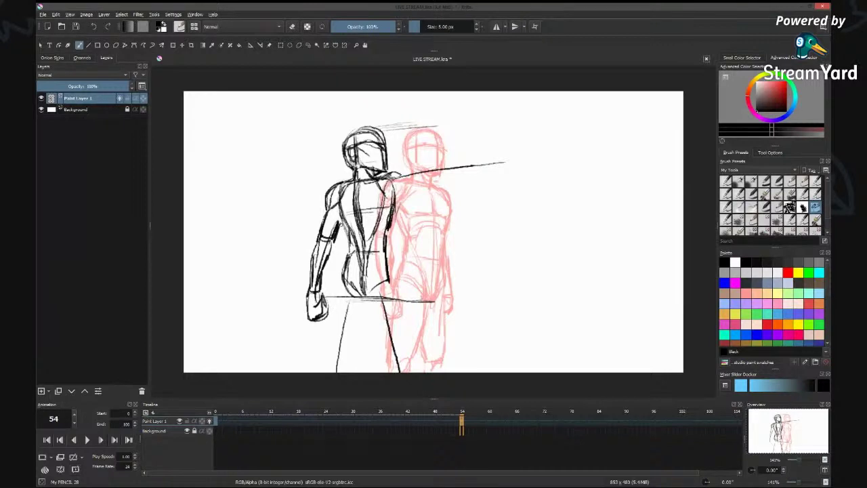
pyautogui.moveTo(339, 220); pyautogui.dragTo(334, 240)
# Outline the outstretched arm from shoulder to elbow and reinforce the sides of the torso.
pyautogui.moveTo(380, 178); pyautogui.dragTo(395, 172)
pyautogui.moveTo(422, 172)
pyautogui.mouseDown()
pyautogui.moveTo(425, 188)
pyautogui.moveTo(396, 194)
pyautogui.mouseUp()
pyautogui.moveTo(444, 232); pyautogui.dragTo(455, 206)
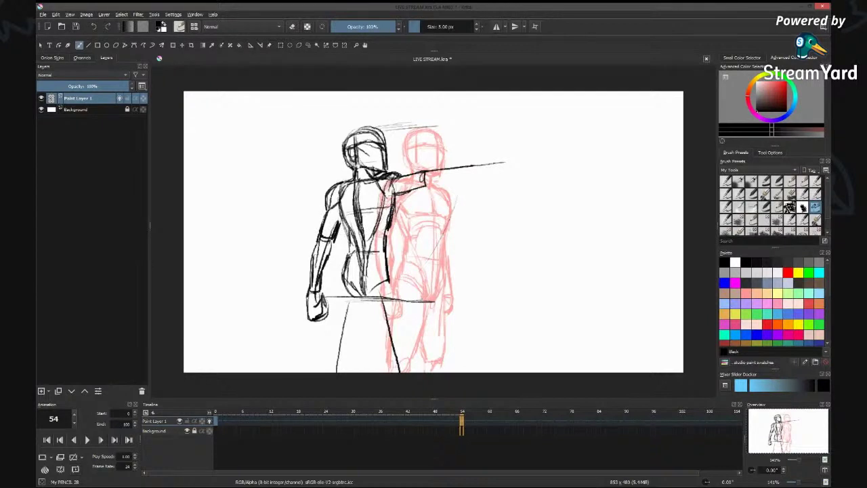
pyautogui.moveTo(373, 232); pyautogui.dragTo(388, 229)
pyautogui.moveTo(340, 213); pyautogui.dragTo(352, 236)
# Outline the forearm of the outstretched arm tapering to the wrist, and darken the elbow and upper arm.
pyautogui.moveTo(386, 184); pyautogui.dragTo(413, 173)
pyautogui.moveTo(414, 182); pyautogui.dragTo(478, 163)
pyautogui.moveTo(424, 186); pyautogui.dragTo(476, 172)
pyautogui.moveTo(424, 187); pyautogui.dragTo(484, 163)
pyautogui.moveTo(470, 172); pyautogui.dragTo(455, 177)
pyautogui.moveTo(389, 193); pyautogui.dragTo(434, 183)
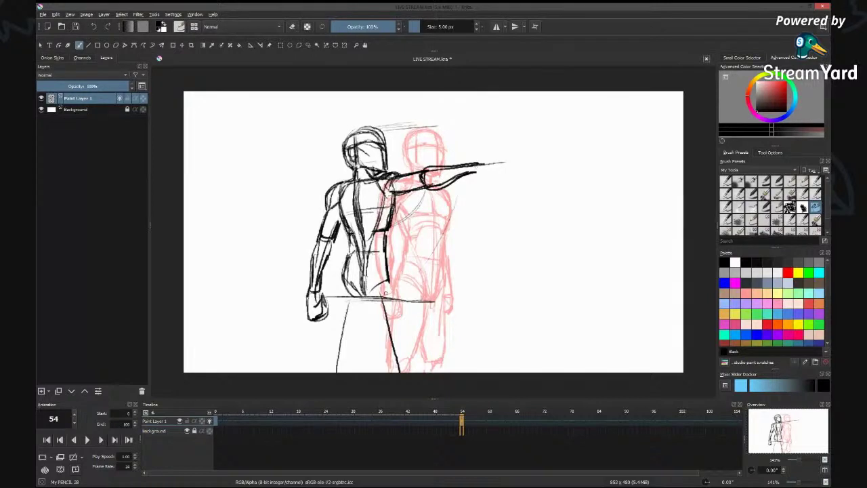
# Draw guide arcs from the hip up to the outstretched arm's wrist, and sketch the open hand with spread fingers.
pyautogui.moveTo(385, 293); pyautogui.dragTo(475, 170)
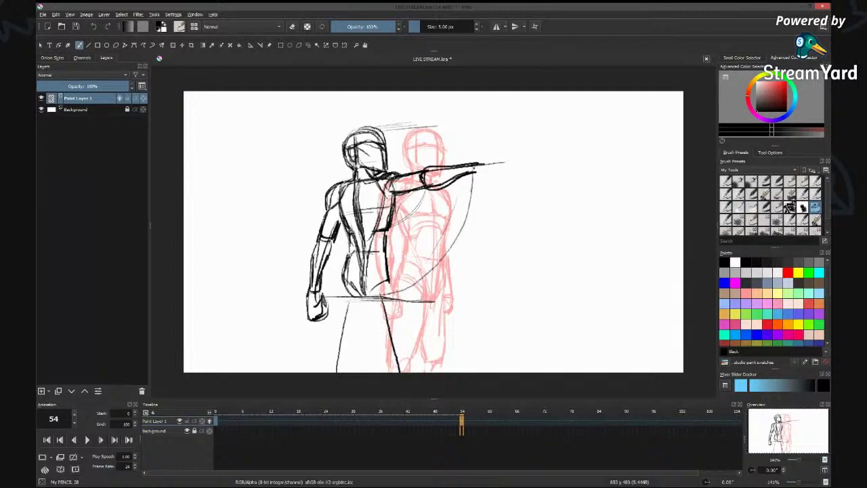
pyautogui.moveTo(373, 291)
pyautogui.mouseDown()
pyautogui.moveTo(476, 171)
pyautogui.moveTo(475, 160)
pyautogui.moveTo(432, 186)
pyautogui.mouseUp()
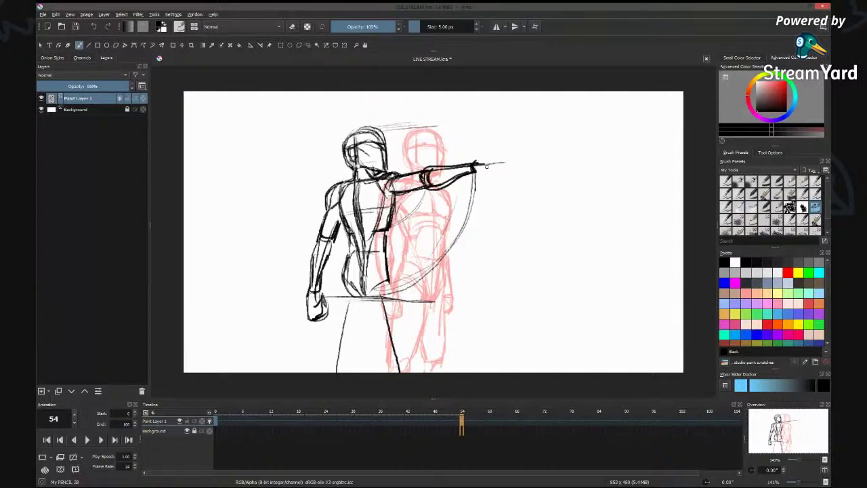
pyautogui.moveTo(472, 164)
pyautogui.mouseDown()
pyautogui.moveTo(477, 142)
pyautogui.moveTo(472, 164)
pyautogui.moveTo(483, 163)
pyautogui.moveTo(477, 170)
pyautogui.moveTo(489, 134)
pyautogui.moveTo(483, 148)
pyautogui.moveTo(497, 140)
pyautogui.moveTo(501, 161)
pyautogui.moveTo(481, 166)
pyautogui.moveTo(491, 145)
pyautogui.mouseUp()
# Sketch the front leg from hip to knee and darken the lower contour of the pelvis.
pyautogui.moveTo(368, 303); pyautogui.dragTo(383, 352)
pyautogui.moveTo(392, 284); pyautogui.dragTo(404, 350)
pyautogui.moveTo(395, 295); pyautogui.dragTo(405, 352)
pyautogui.moveTo(391, 291); pyautogui.dragTo(398, 319)
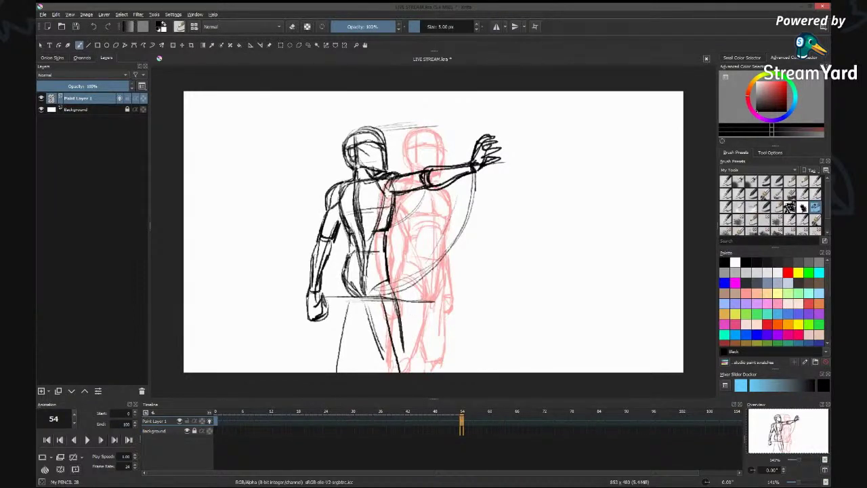
pyautogui.moveTo(354, 249)
pyautogui.mouseDown()
pyautogui.moveTo(358, 292)
pyautogui.moveTo(376, 297)
pyautogui.mouseUp()
pyautogui.moveTo(361, 296)
pyautogui.mouseDown()
pyautogui.moveTo(391, 371)
pyautogui.moveTo(409, 365)
pyautogui.mouseUp()
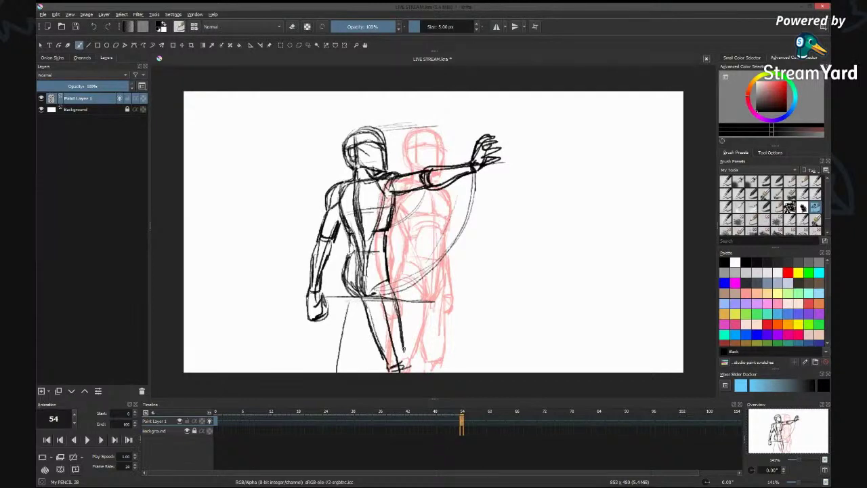
pyautogui.moveTo(397, 305); pyautogui.dragTo(409, 370)
# Sketch the back leg from hip to knee and reinforce its outer contour.
pyautogui.moveTo(343, 298); pyautogui.dragTo(334, 366)
pyautogui.moveTo(367, 306)
pyautogui.mouseDown()
pyautogui.moveTo(349, 364)
pyautogui.moveTo(326, 373)
pyautogui.moveTo(345, 372)
pyautogui.mouseUp()
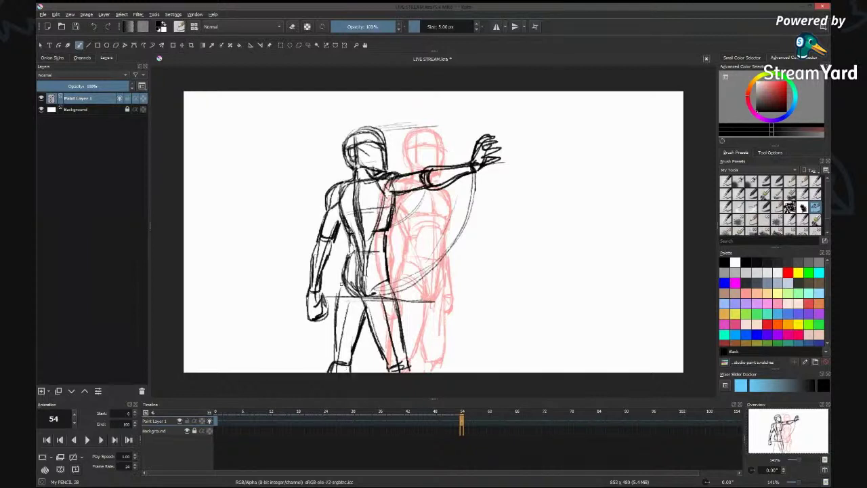
pyautogui.moveTo(341, 281); pyautogui.dragTo(340, 297)
pyautogui.moveTo(342, 290); pyautogui.dragTo(334, 358)
# Add form lines across the upper torso and reinforce the contours of the head, neck, waist and outstretched wrist.
pyautogui.moveTo(343, 209)
pyautogui.mouseDown()
pyautogui.moveTo(351, 197)
pyautogui.moveTo(388, 202)
pyautogui.mouseUp()
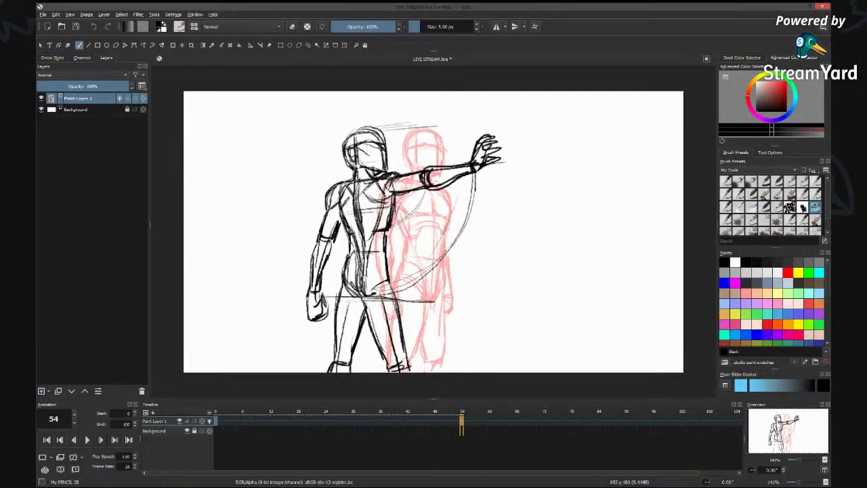
pyautogui.moveTo(345, 139)
pyautogui.mouseDown()
pyautogui.moveTo(379, 128)
pyautogui.moveTo(391, 147)
pyautogui.moveTo(388, 164)
pyautogui.moveTo(361, 168)
pyautogui.moveTo(390, 178)
pyautogui.moveTo(379, 179)
pyautogui.mouseUp()
pyautogui.moveTo(356, 165); pyautogui.dragTo(369, 183)
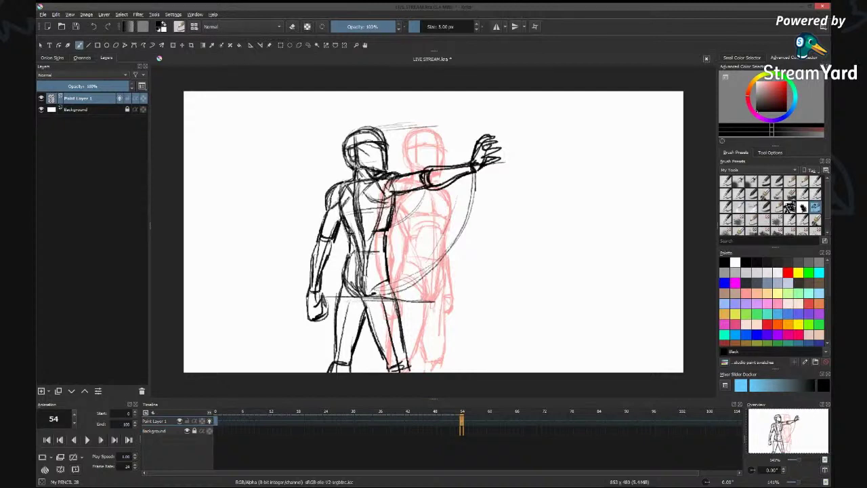
pyautogui.moveTo(349, 229); pyautogui.dragTo(346, 254)
pyautogui.moveTo(347, 231); pyautogui.dragTo(350, 237)
pyautogui.moveTo(359, 167); pyautogui.dragTo(373, 163)
pyautogui.moveTo(377, 181); pyautogui.dragTo(387, 193)
pyautogui.moveTo(387, 201)
pyautogui.mouseDown()
pyautogui.moveTo(379, 230)
pyautogui.moveTo(357, 234)
pyautogui.mouseUp()
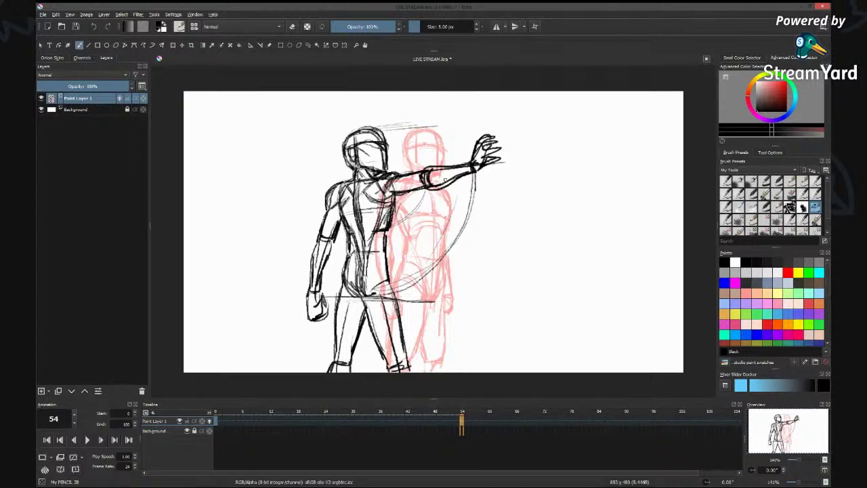
pyautogui.moveTo(466, 166); pyautogui.dragTo(486, 162)
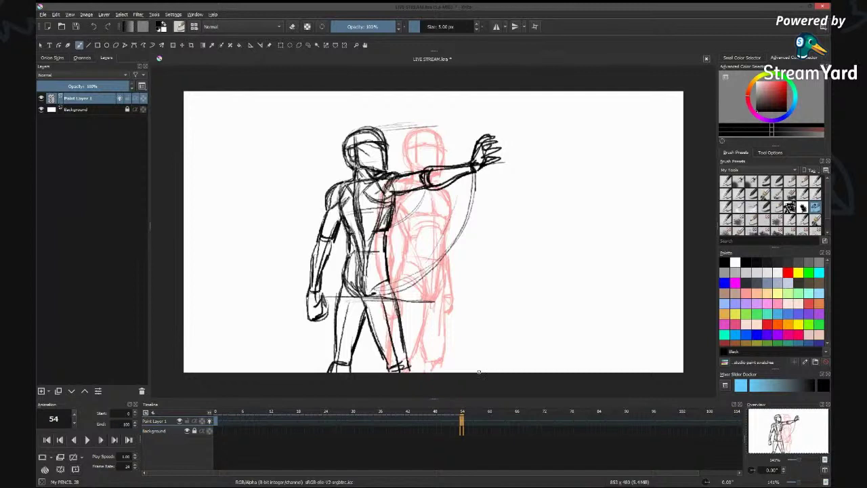
# Compare the poses at frames 48 and 54, and add a blank keyframe at frame 46 on Paint Layer 1.
pyautogui.click(489, 418)
pyautogui.click(461, 418)
pyautogui.click(434, 417)
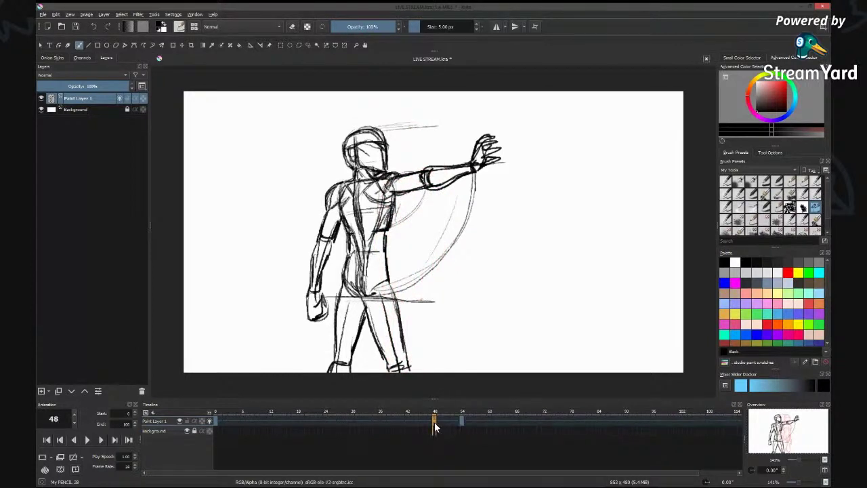
pyautogui.click(461, 424)
pyautogui.click(434, 423)
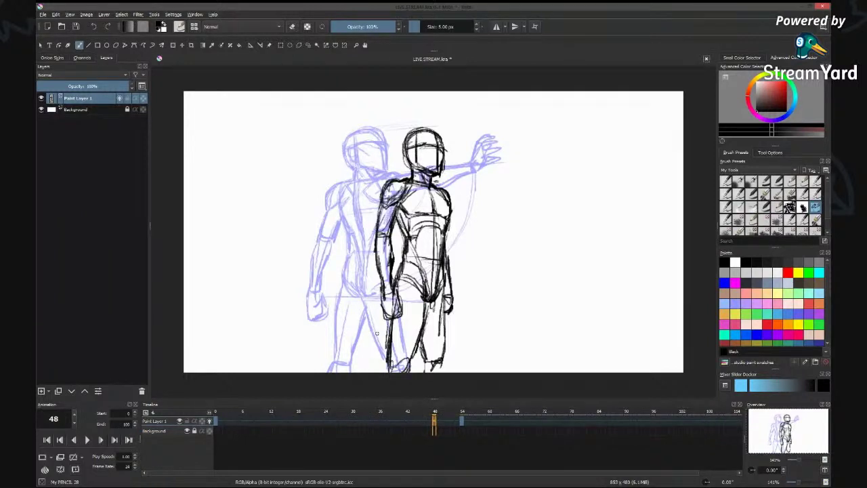
pyautogui.moveTo(451, 421); pyautogui.dragTo(434, 426)
pyautogui.click(434, 426)
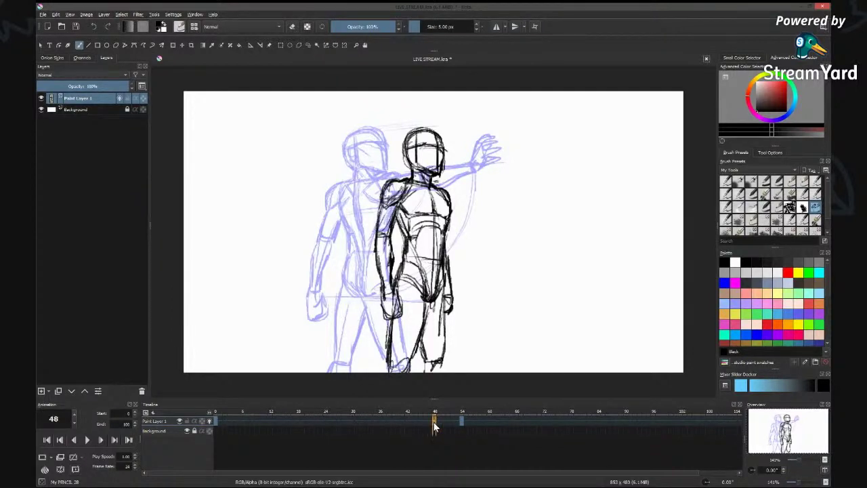
pyautogui.click(425, 427)
pyautogui.click(43, 457)
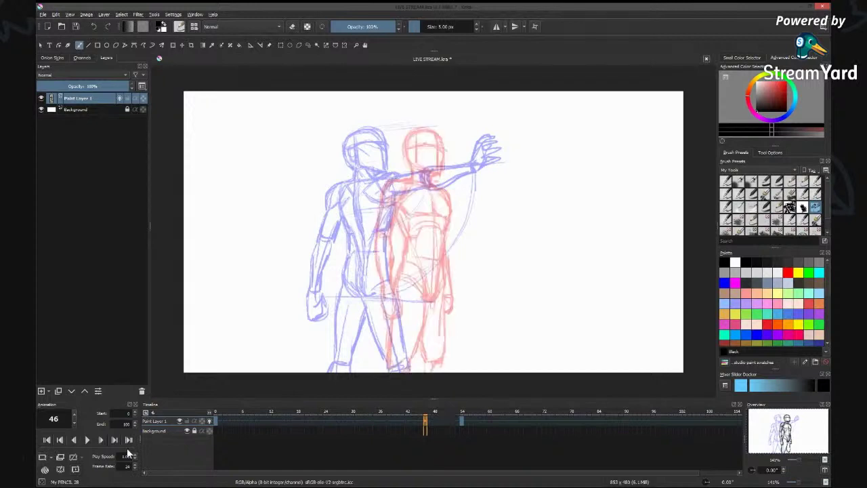
# Flip between frames 46 and 54 to examine the onion-skinned poses and the space between them.
pyautogui.click(462, 421)
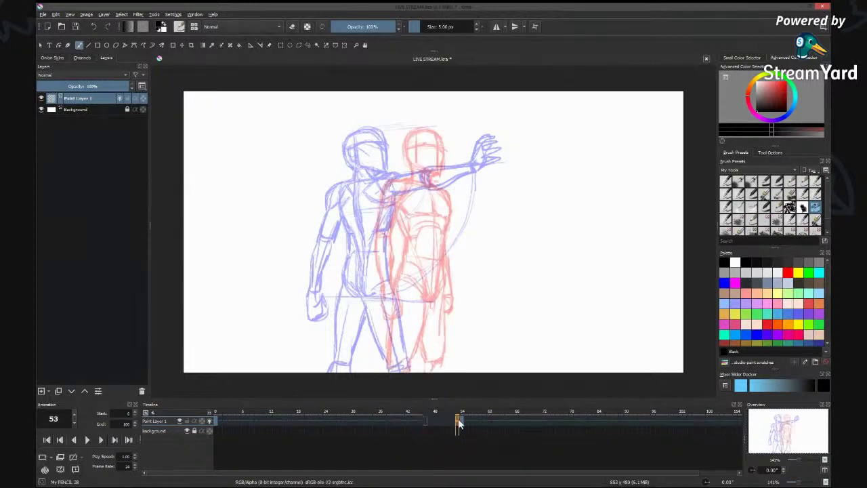
pyautogui.click(425, 421)
pyautogui.click(462, 421)
pyautogui.click(425, 421)
pyautogui.click(462, 421)
pyautogui.click(426, 422)
pyautogui.click(461, 421)
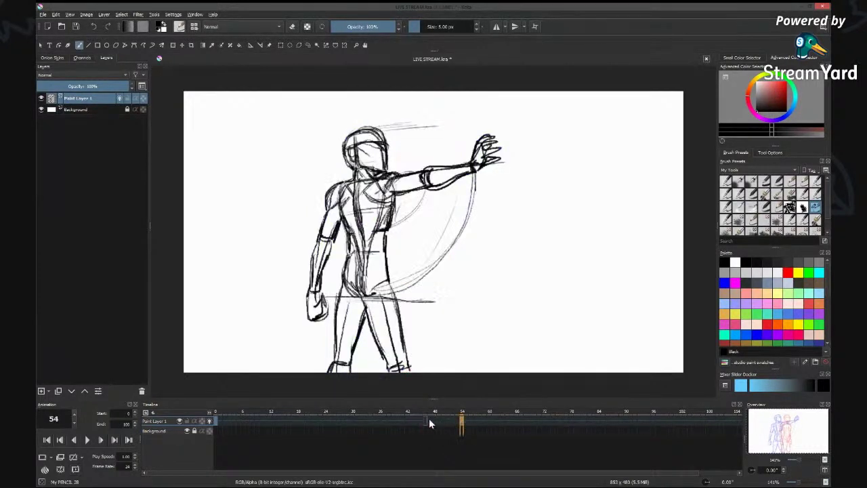
pyautogui.click(426, 421)
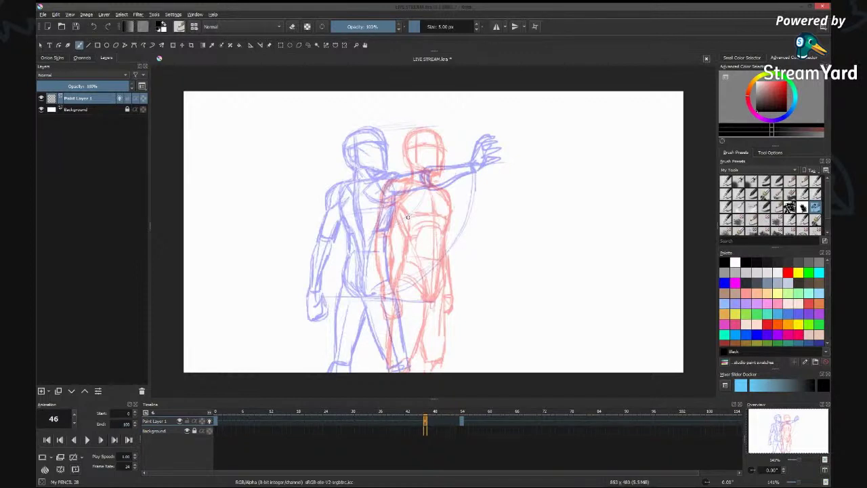
# Sketch the in-between head on frame 46, placed between the two onion-skinned heads, with brow and face-plane lines.
pyautogui.click(59, 58)
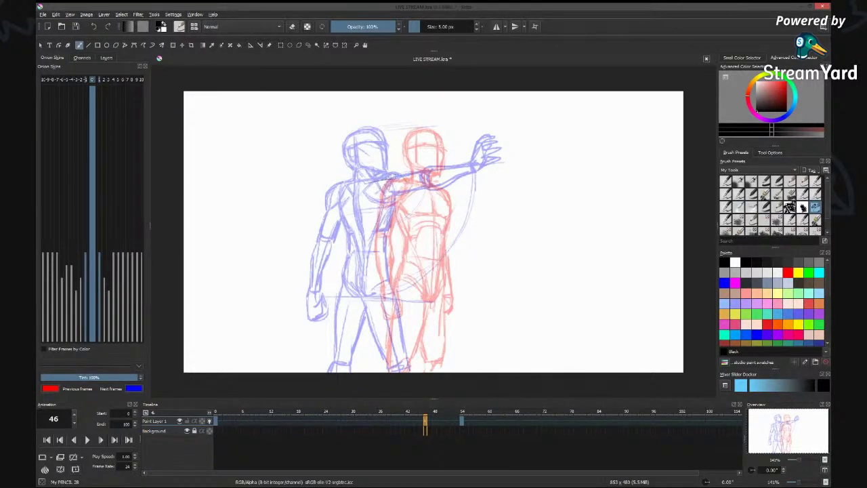
pyautogui.moveTo(379, 168); pyautogui.dragTo(371, 196)
pyautogui.moveTo(371, 135)
pyautogui.mouseDown()
pyautogui.moveTo(378, 167)
pyautogui.moveTo(384, 131)
pyautogui.moveTo(400, 137)
pyautogui.moveTo(410, 160)
pyautogui.moveTo(404, 174)
pyautogui.moveTo(384, 172)
pyautogui.moveTo(369, 155)
pyautogui.mouseUp()
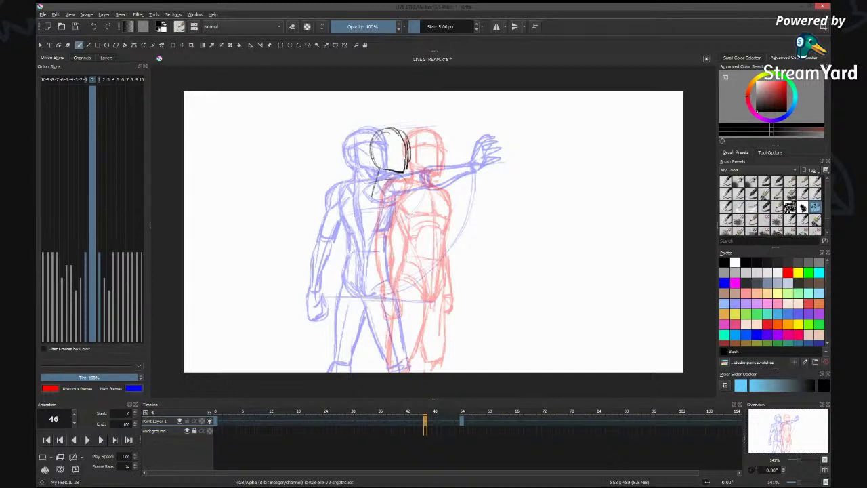
pyautogui.moveTo(371, 154)
pyautogui.mouseDown()
pyautogui.moveTo(407, 139)
pyautogui.moveTo(405, 169)
pyautogui.mouseUp()
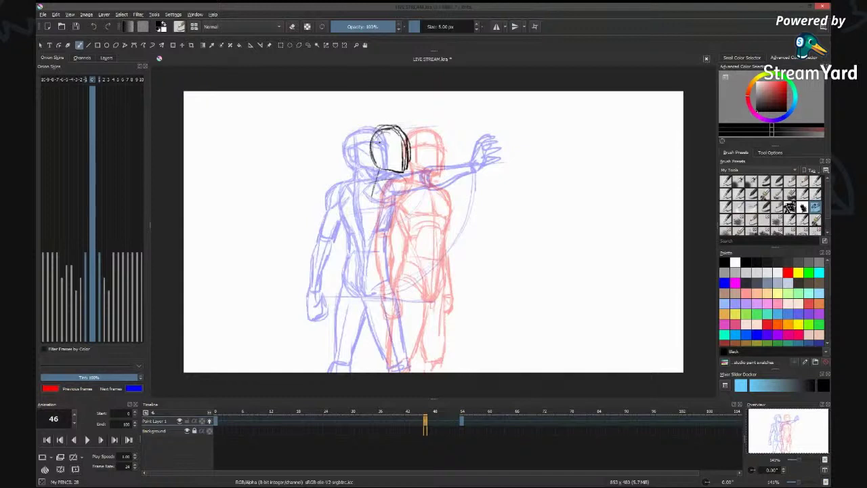
pyautogui.moveTo(372, 146); pyautogui.dragTo(408, 141)
pyautogui.moveTo(383, 131)
pyautogui.mouseDown()
pyautogui.moveTo(383, 168)
pyautogui.moveTo(392, 134)
pyautogui.moveTo(406, 137)
pyautogui.moveTo(390, 172)
pyautogui.mouseUp()
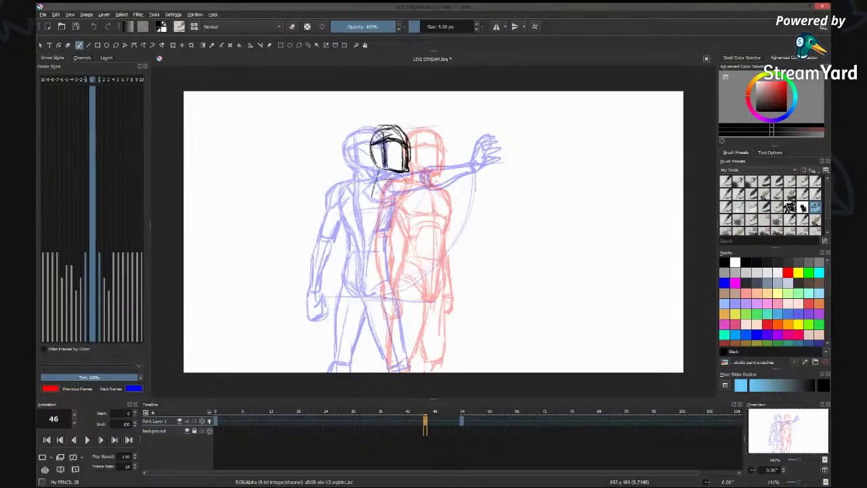
# Draw the neck and the side-view torso down to the waist, and rough in the back contour of the hips.
pyautogui.moveTo(379, 167); pyautogui.dragTo(378, 177)
pyautogui.moveTo(397, 171); pyautogui.dragTo(395, 179)
pyautogui.moveTo(374, 162)
pyautogui.mouseDown()
pyautogui.moveTo(373, 129)
pyautogui.moveTo(400, 127)
pyautogui.moveTo(372, 137)
pyautogui.moveTo(379, 183)
pyautogui.moveTo(391, 174)
pyautogui.moveTo(368, 207)
pyautogui.mouseUp()
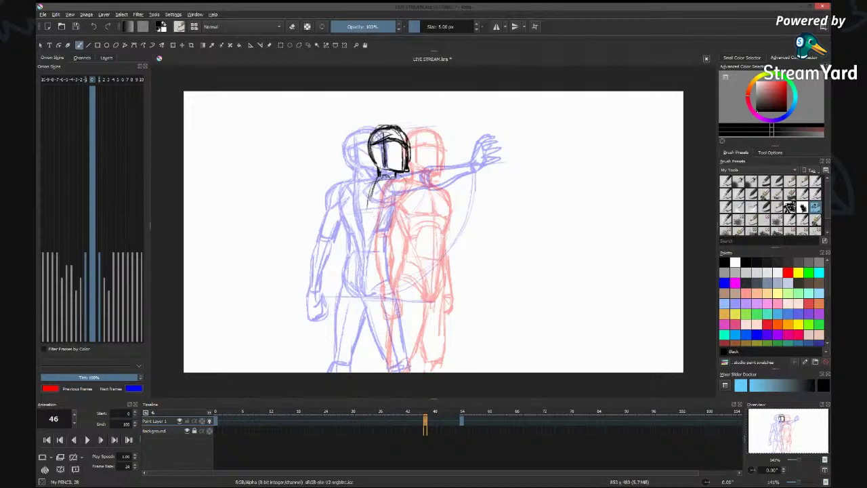
pyautogui.moveTo(376, 183)
pyautogui.mouseDown()
pyautogui.moveTo(392, 175)
pyautogui.moveTo(403, 210)
pyautogui.mouseUp()
pyautogui.click(101, 57)
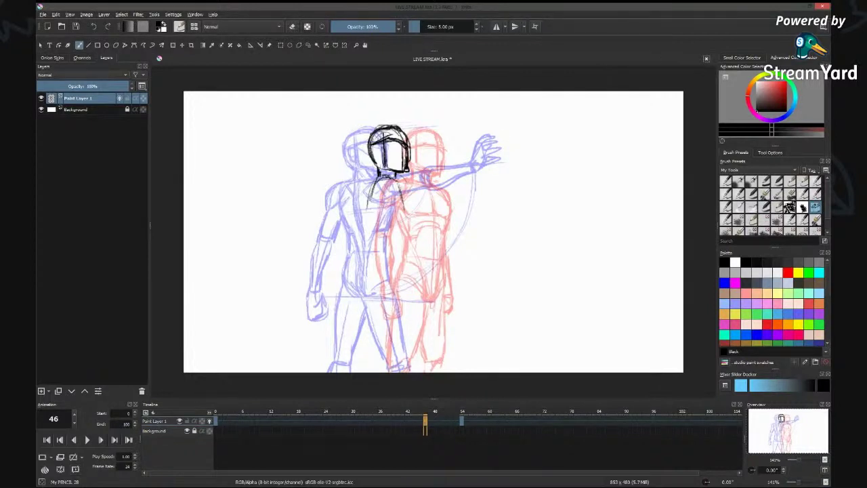
pyautogui.moveTo(372, 194)
pyautogui.mouseDown()
pyautogui.moveTo(367, 215)
pyautogui.moveTo(378, 255)
pyautogui.moveTo(404, 256)
pyautogui.moveTo(380, 255)
pyautogui.moveTo(405, 200)
pyautogui.moveTo(394, 180)
pyautogui.moveTo(406, 254)
pyautogui.moveTo(380, 259)
pyautogui.moveTo(373, 291)
pyautogui.mouseUp()
pyautogui.moveTo(374, 261)
pyautogui.mouseDown()
pyautogui.moveTo(371, 287)
pyautogui.moveTo(373, 273)
pyautogui.mouseUp()
pyautogui.moveTo(376, 179); pyautogui.dragTo(370, 224)
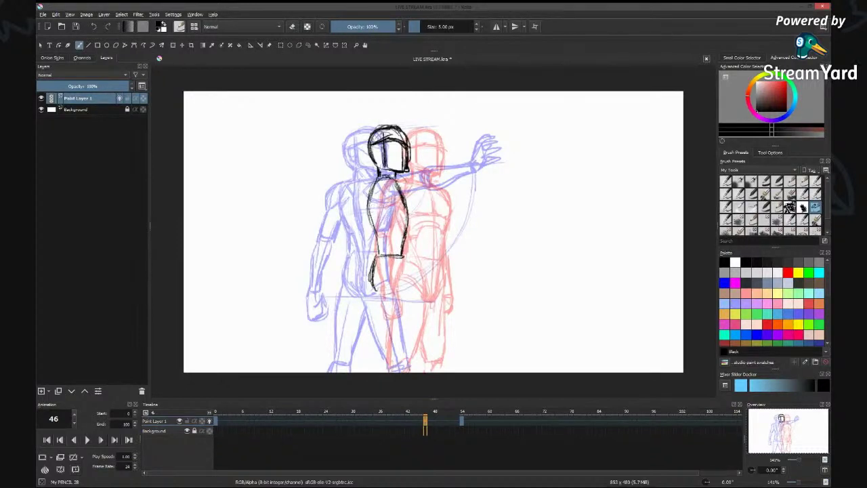
# Close the pelvis with a front contour and a curved line over the top of the thigh.
pyautogui.moveTo(376, 291)
pyautogui.mouseDown()
pyautogui.moveTo(371, 279)
pyautogui.moveTo(401, 290)
pyautogui.mouseUp()
pyautogui.moveTo(402, 257); pyautogui.dragTo(402, 299)
pyautogui.moveTo(372, 272); pyautogui.dragTo(368, 297)
pyautogui.moveTo(397, 164); pyautogui.dragTo(388, 172)
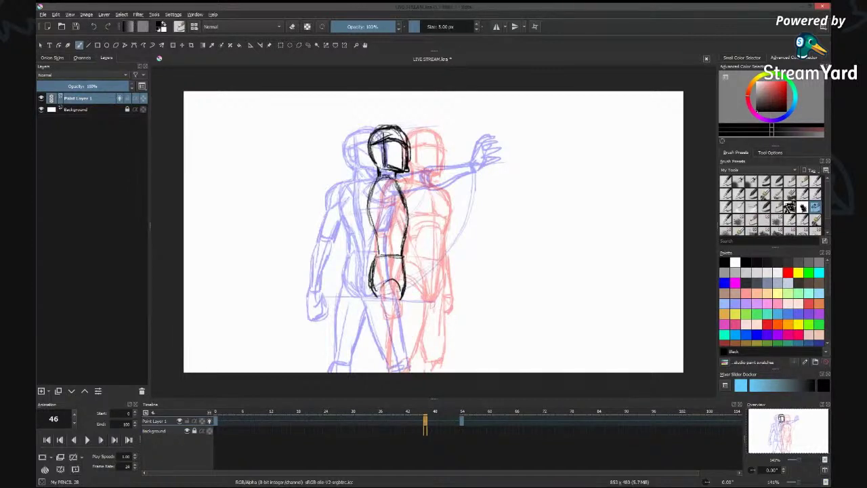
# Sketch the near thigh down to the canvas edge and the far leg with its lower leg angled backward.
pyautogui.moveTo(385, 346)
pyautogui.mouseDown()
pyautogui.moveTo(379, 304)
pyautogui.moveTo(387, 368)
pyautogui.mouseUp()
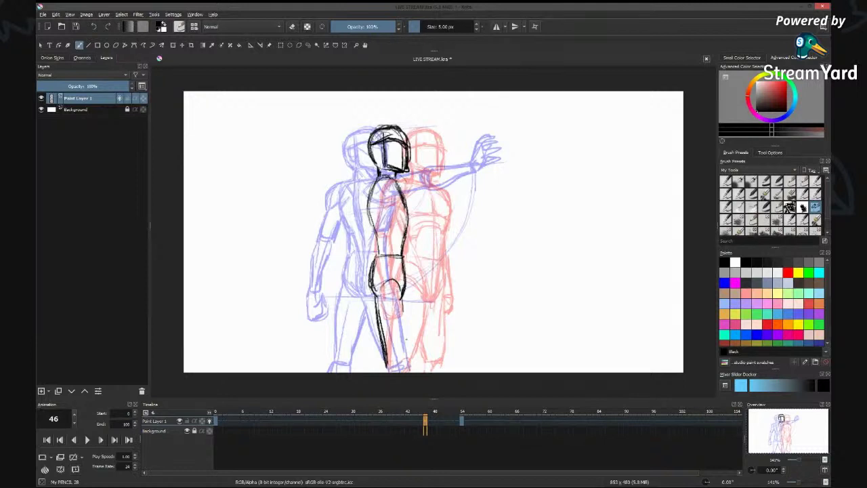
pyautogui.moveTo(406, 290)
pyautogui.mouseDown()
pyautogui.moveTo(405, 368)
pyautogui.moveTo(407, 360)
pyautogui.mouseUp()
pyautogui.moveTo(375, 283)
pyautogui.mouseDown()
pyautogui.moveTo(384, 294)
pyautogui.moveTo(399, 280)
pyautogui.mouseUp()
pyautogui.moveTo(402, 297)
pyautogui.mouseDown()
pyautogui.moveTo(374, 290)
pyautogui.moveTo(387, 373)
pyautogui.moveTo(406, 372)
pyautogui.moveTo(391, 374)
pyautogui.mouseUp()
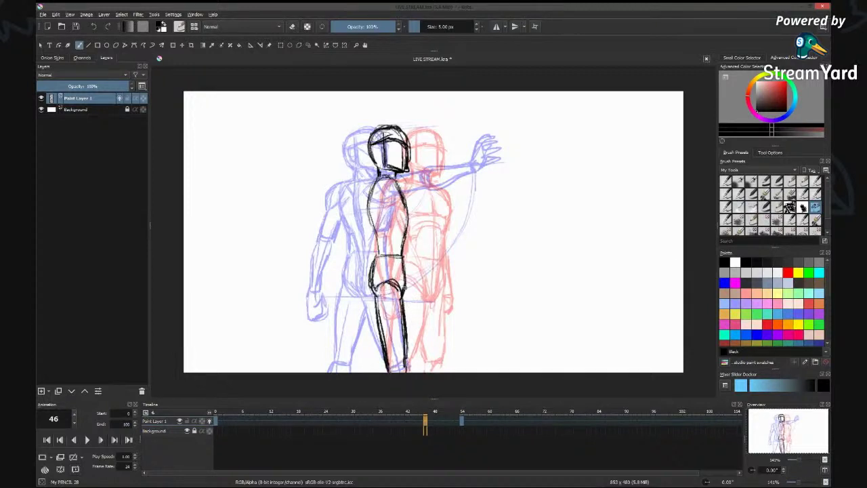
pyautogui.moveTo(407, 292)
pyautogui.mouseDown()
pyautogui.moveTo(414, 338)
pyautogui.moveTo(372, 367)
pyautogui.mouseUp()
pyautogui.moveTo(409, 305)
pyautogui.mouseDown()
pyautogui.moveTo(408, 361)
pyautogui.moveTo(372, 371)
pyautogui.mouseUp()
pyautogui.moveTo(383, 356); pyautogui.dragTo(374, 371)
# Reinforce the back contour and rough in the near shoulder oval, checking the pose against the previous keyframe.
pyautogui.moveTo(372, 207); pyautogui.dragTo(371, 220)
pyautogui.moveTo(374, 183); pyautogui.dragTo(370, 231)
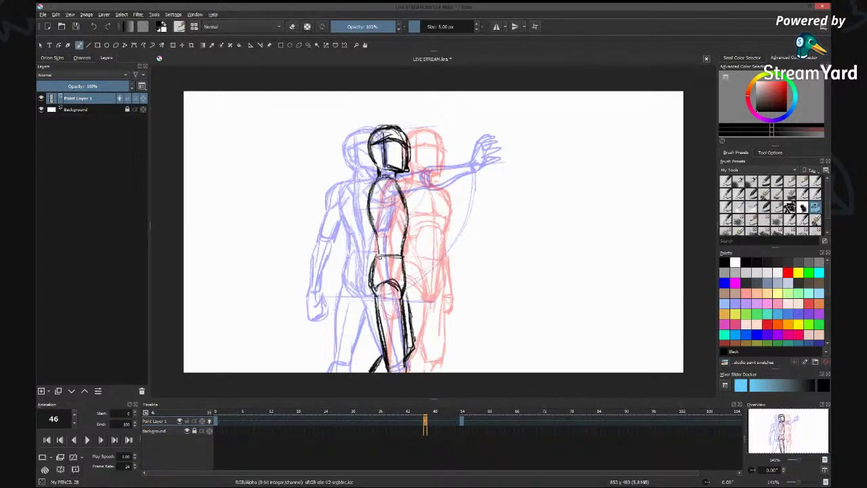
pyautogui.moveTo(394, 180); pyautogui.dragTo(376, 206)
pyautogui.press(',')
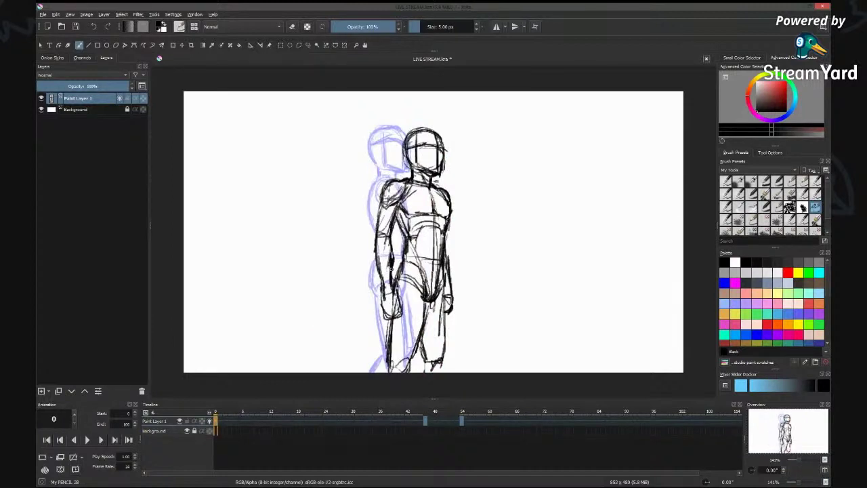
pyautogui.press('.')
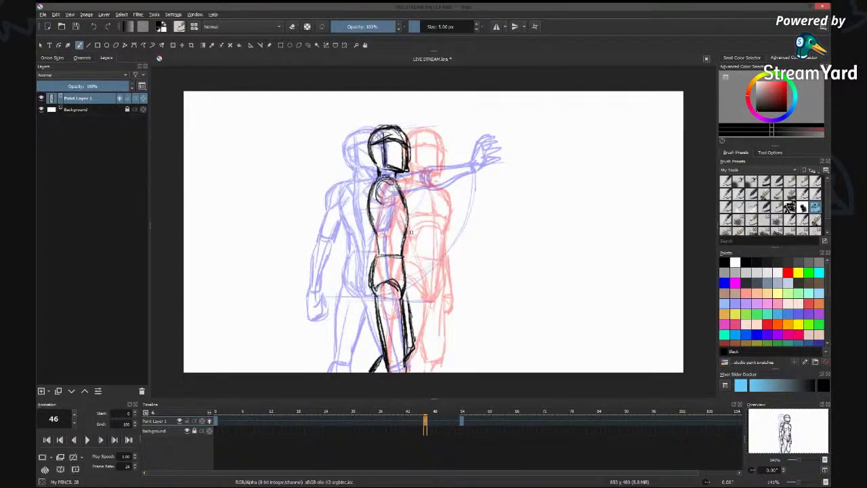
# Mark the swinging arm's two extreme positions, at the thigh and along the outstretched forearm, as guides for the in-between.
pyautogui.moveTo(390, 283); pyautogui.dragTo(393, 319)
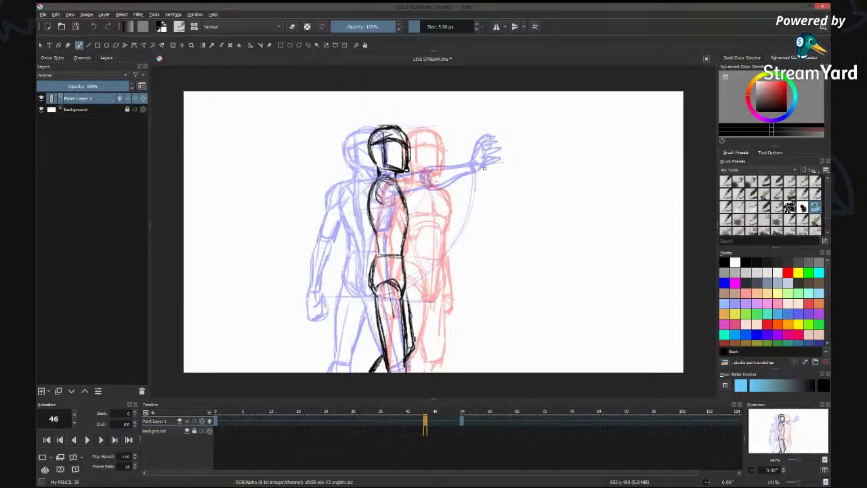
pyautogui.moveTo(484, 164); pyautogui.dragTo(435, 174)
pyautogui.moveTo(390, 288); pyautogui.dragTo(392, 309)
pyautogui.moveTo(464, 166); pyautogui.dragTo(486, 160)
pyautogui.hotkey('ctrl', 'z')
# Draw the near arm from the shoulder through a slightly bent elbow to a closed hand in front of the hip.
pyautogui.moveTo(385, 207); pyautogui.dragTo(406, 227)
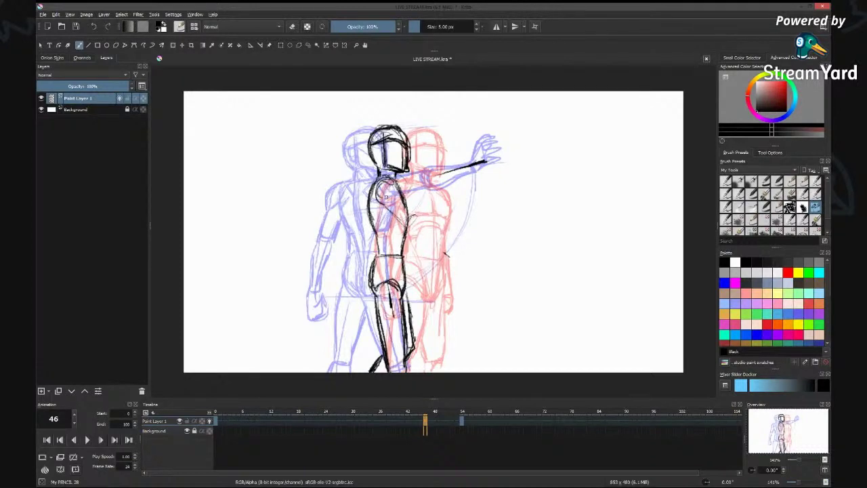
pyautogui.moveTo(404, 199)
pyautogui.mouseDown()
pyautogui.moveTo(413, 215)
pyautogui.moveTo(397, 218)
pyautogui.mouseUp()
pyautogui.moveTo(377, 188)
pyautogui.mouseDown()
pyautogui.moveTo(397, 207)
pyautogui.moveTo(393, 184)
pyautogui.moveTo(375, 194)
pyautogui.moveTo(399, 182)
pyautogui.moveTo(385, 210)
pyautogui.moveTo(409, 231)
pyautogui.moveTo(416, 225)
pyautogui.moveTo(415, 243)
pyautogui.moveTo(436, 254)
pyautogui.mouseUp()
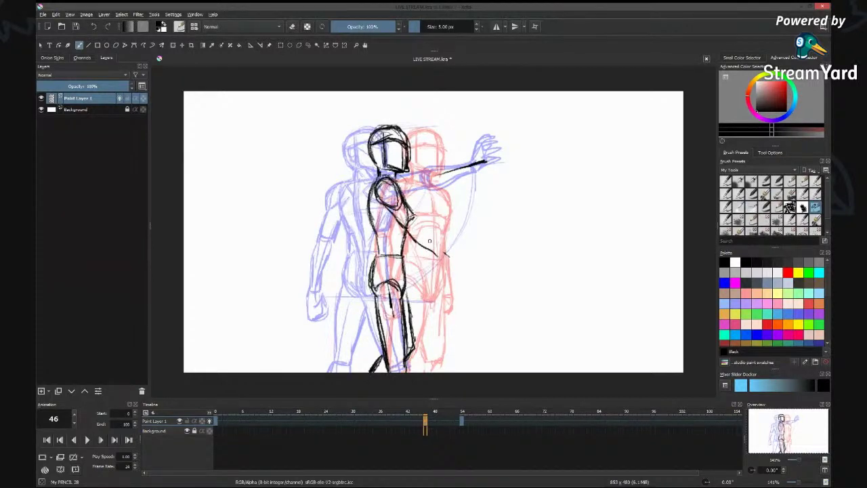
pyautogui.moveTo(413, 215)
pyautogui.mouseDown()
pyautogui.moveTo(447, 253)
pyautogui.moveTo(443, 263)
pyautogui.moveTo(445, 251)
pyautogui.moveTo(452, 259)
pyautogui.mouseUp()
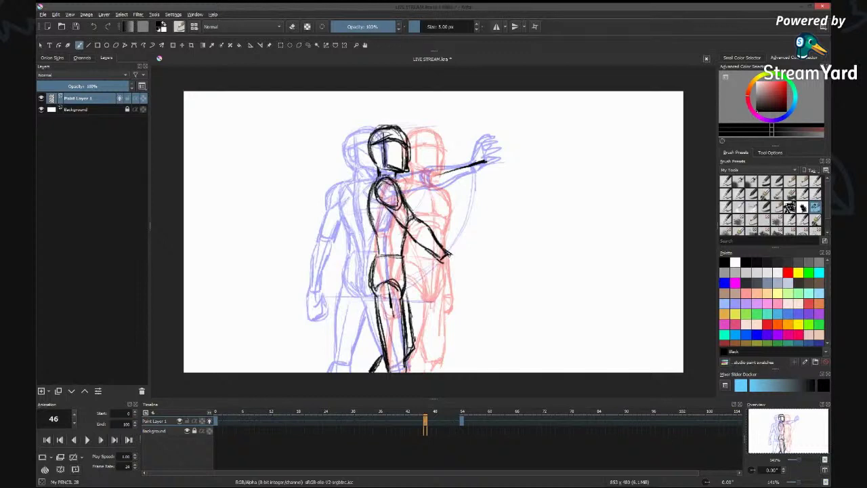
pyautogui.moveTo(435, 256); pyautogui.dragTo(440, 264)
pyautogui.moveTo(453, 257); pyautogui.dragTo(458, 275)
pyautogui.moveTo(439, 261)
pyautogui.mouseDown()
pyautogui.moveTo(438, 278)
pyautogui.moveTo(456, 279)
pyautogui.moveTo(441, 289)
pyautogui.moveTo(456, 283)
pyautogui.mouseUp()
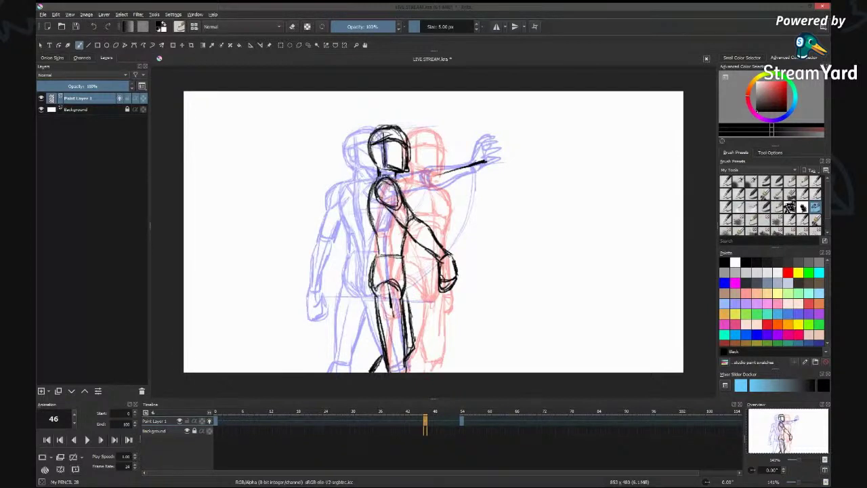
# Sketch the far arm behind the back, with the elbow band and the forearm running down to the hip.
pyautogui.moveTo(375, 202)
pyautogui.mouseDown()
pyautogui.moveTo(363, 238)
pyautogui.moveTo(375, 241)
pyautogui.moveTo(362, 240)
pyautogui.moveTo(369, 273)
pyautogui.mouseUp()
pyautogui.moveTo(361, 240); pyautogui.dragTo(370, 278)
pyautogui.moveTo(373, 241); pyautogui.dragTo(376, 252)
pyautogui.moveTo(373, 239); pyautogui.dragTo(371, 290)
pyautogui.moveTo(377, 256); pyautogui.dragTo(369, 280)
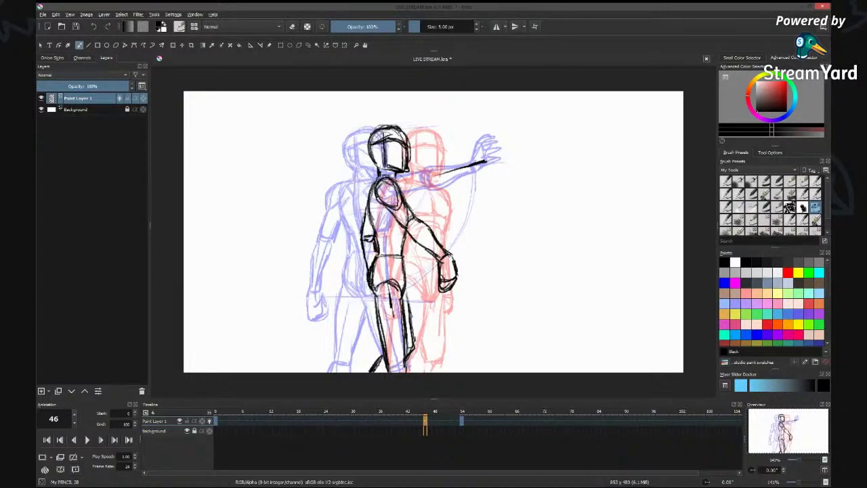
pyautogui.moveTo(363, 218); pyautogui.dragTo(365, 239)
# Add form lines across the lower ribs and side of the torso, and touch up the hip and shoulder contours.
pyautogui.moveTo(378, 236); pyautogui.dragTo(406, 234)
pyautogui.moveTo(382, 205); pyautogui.dragTo(382, 260)
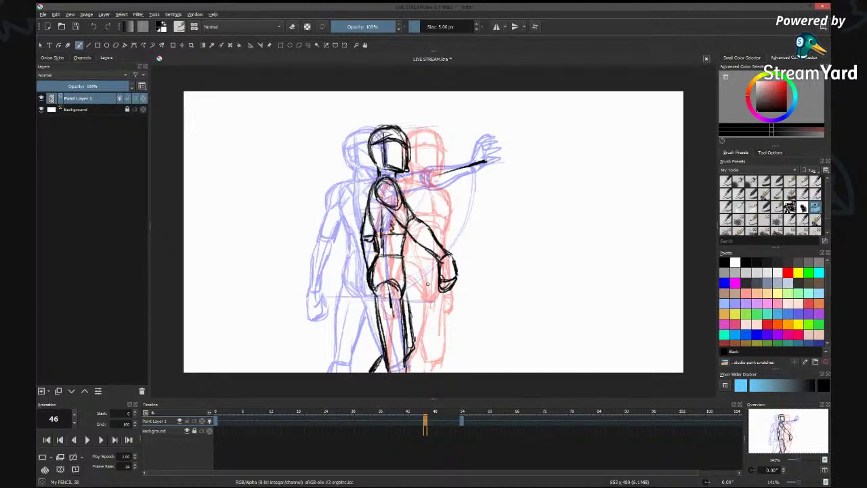
pyautogui.moveTo(377, 291)
pyautogui.mouseDown()
pyautogui.moveTo(403, 283)
pyautogui.moveTo(379, 319)
pyautogui.mouseUp()
pyautogui.moveTo(374, 189); pyautogui.dragTo(385, 180)
pyautogui.moveTo(394, 172); pyautogui.dragTo(401, 192)
pyautogui.moveTo(447, 271); pyautogui.dragTo(408, 317)
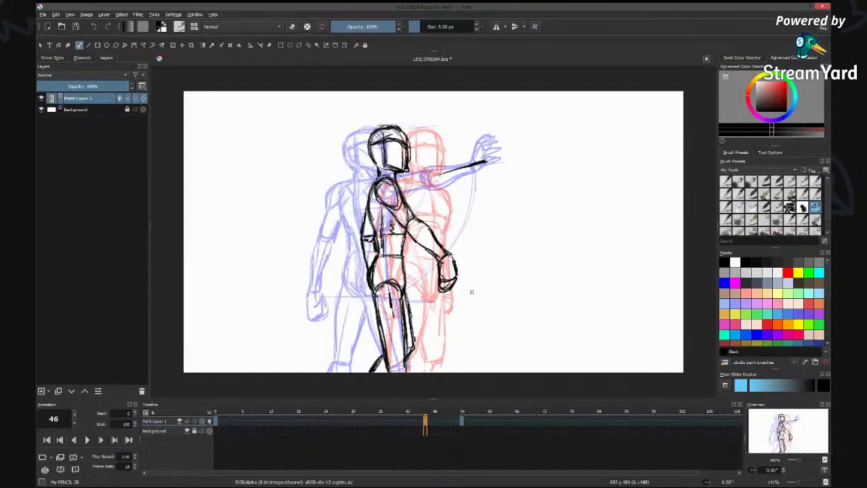
# Add a blank keyframe at frame 42 on Paint Layer 1.
pyautogui.click(444, 426)
pyautogui.click(408, 425)
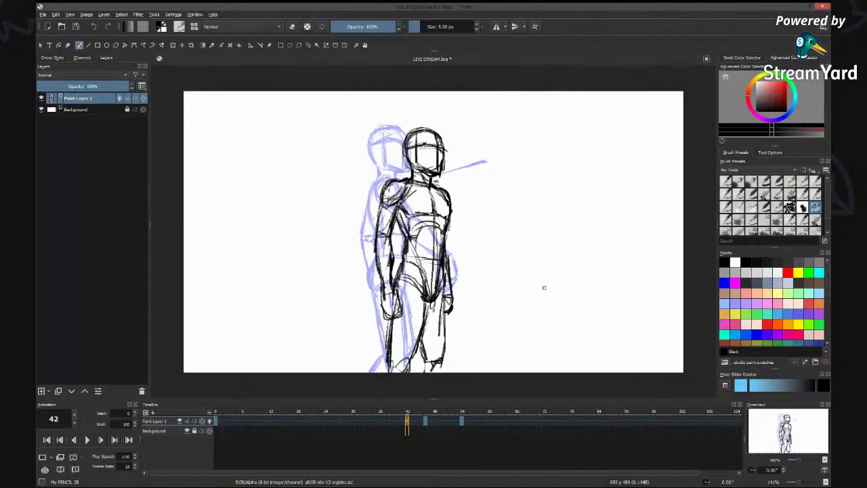
pyautogui.press('Delete')
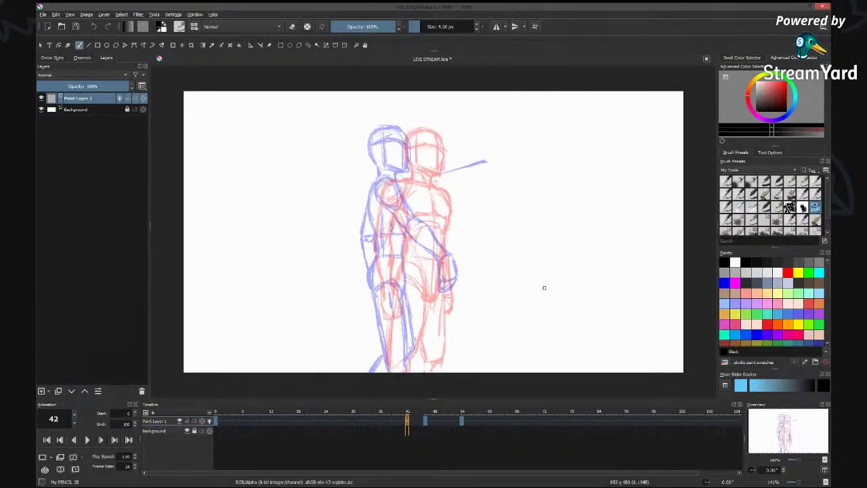
# Flip between frames 42, 46 and 54 to examine how the arm-raising poses flow into each other.
pyautogui.click(425, 419)
pyautogui.click(407, 420)
pyautogui.click(425, 420)
pyautogui.click(406, 421)
pyautogui.click(425, 421)
pyautogui.moveTo(433, 410); pyautogui.dragTo(458, 416)
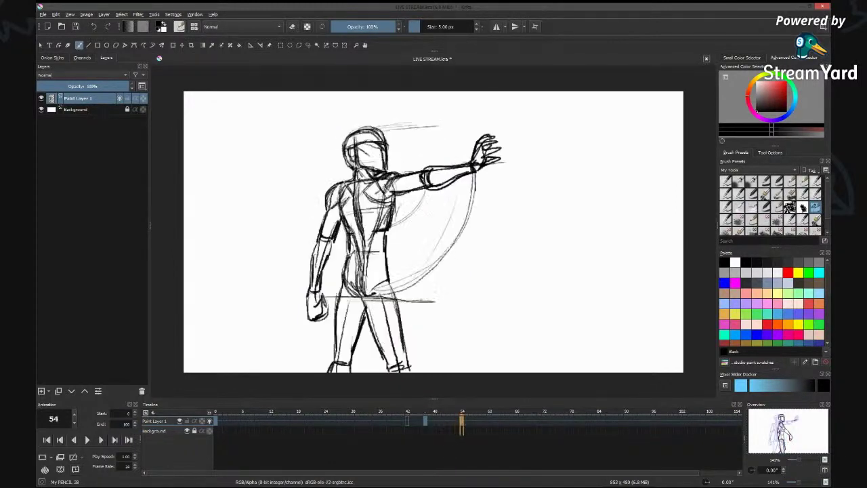
pyautogui.click(429, 420)
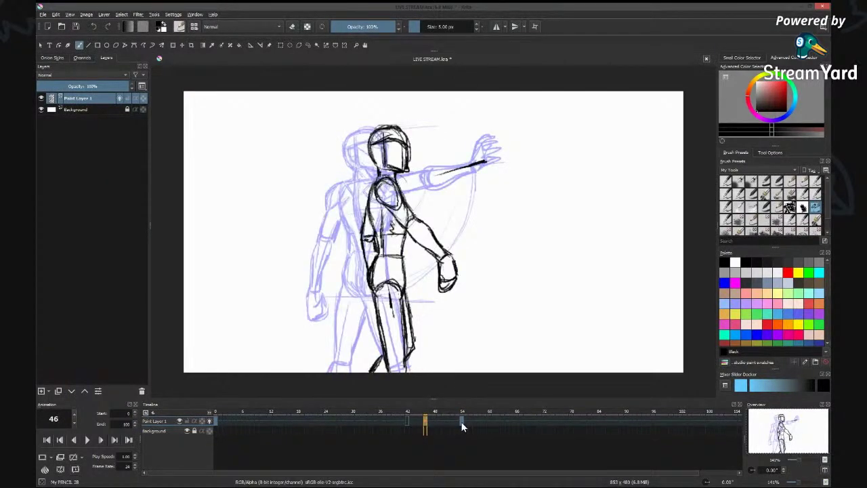
pyautogui.click(462, 420)
pyautogui.moveTo(427, 418); pyautogui.dragTo(470, 412)
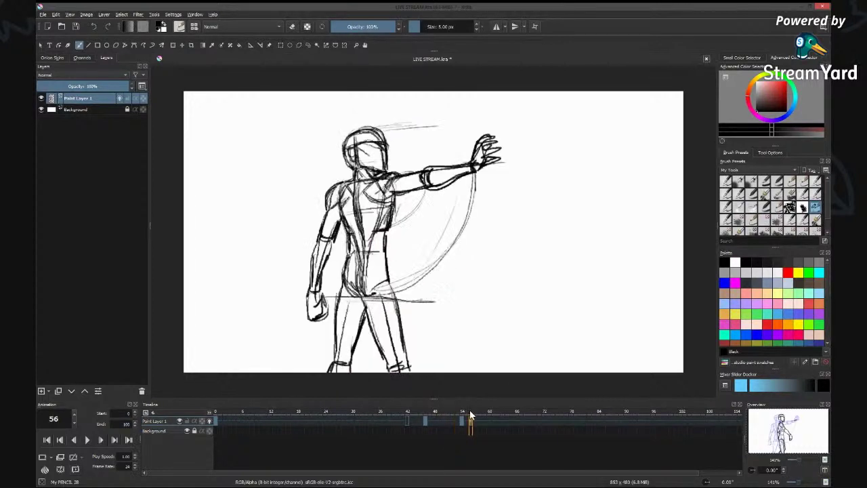
pyautogui.click(462, 421)
pyautogui.click(406, 422)
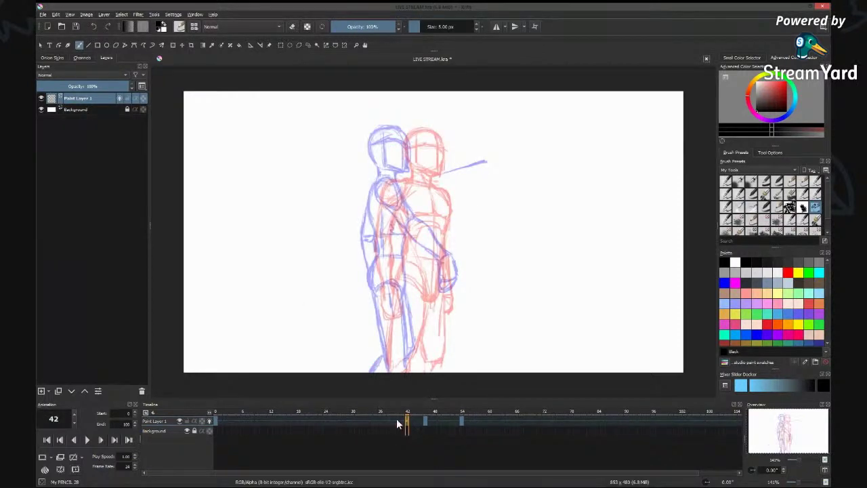
pyautogui.moveTo(399, 414); pyautogui.dragTo(425, 410)
# Sketch the head and neck on frame 42 between the onion-skinned heads, with visor, ear and jaw lines.
pyautogui.moveTo(399, 132)
pyautogui.mouseDown()
pyautogui.moveTo(389, 140)
pyautogui.moveTo(423, 138)
pyautogui.moveTo(387, 159)
pyautogui.moveTo(418, 126)
pyautogui.mouseUp()
pyautogui.moveTo(415, 129); pyautogui.dragTo(426, 166)
pyautogui.moveTo(395, 152)
pyautogui.mouseDown()
pyautogui.moveTo(426, 165)
pyautogui.moveTo(416, 134)
pyautogui.moveTo(422, 170)
pyautogui.mouseUp()
pyautogui.moveTo(388, 146); pyautogui.dragTo(401, 142)
pyautogui.moveTo(392, 146)
pyautogui.mouseDown()
pyautogui.moveTo(421, 143)
pyautogui.moveTo(399, 138)
pyautogui.moveTo(398, 163)
pyautogui.mouseUp()
pyautogui.moveTo(396, 131)
pyautogui.mouseDown()
pyautogui.moveTo(398, 162)
pyautogui.moveTo(421, 171)
pyautogui.mouseUp()
pyautogui.moveTo(420, 140)
pyautogui.mouseDown()
pyautogui.moveTo(422, 170)
pyautogui.moveTo(423, 138)
pyautogui.moveTo(398, 140)
pyautogui.moveTo(392, 158)
pyautogui.moveTo(427, 172)
pyautogui.moveTo(392, 178)
pyautogui.mouseUp()
pyautogui.moveTo(410, 173); pyautogui.dragTo(414, 180)
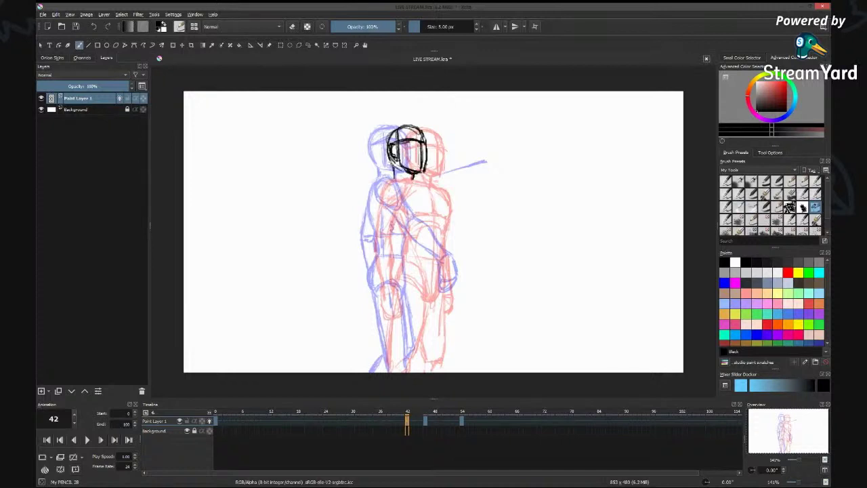
pyautogui.moveTo(391, 138); pyautogui.dragTo(387, 167)
# Draw the near shoulder oval, upper arm and tapering forearm hanging slightly forward on frame 42.
pyautogui.moveTo(406, 174)
pyautogui.mouseDown()
pyautogui.moveTo(411, 183)
pyautogui.moveTo(383, 183)
pyautogui.moveTo(396, 178)
pyautogui.moveTo(380, 195)
pyautogui.moveTo(405, 177)
pyautogui.moveTo(402, 200)
pyautogui.mouseUp()
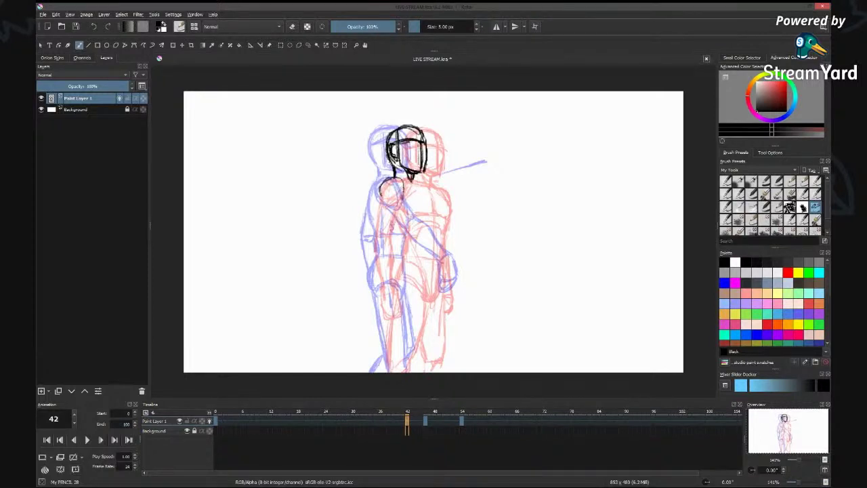
pyautogui.moveTo(383, 195)
pyautogui.mouseDown()
pyautogui.moveTo(394, 211)
pyautogui.moveTo(404, 196)
pyautogui.moveTo(387, 204)
pyautogui.moveTo(392, 237)
pyautogui.moveTo(403, 232)
pyautogui.moveTo(405, 205)
pyautogui.moveTo(405, 233)
pyautogui.moveTo(405, 222)
pyautogui.mouseUp()
pyautogui.moveTo(400, 180); pyautogui.dragTo(405, 211)
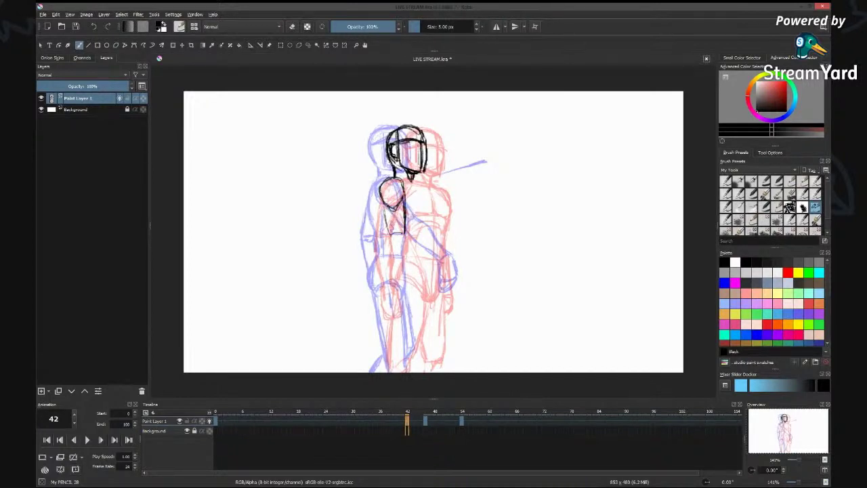
pyautogui.moveTo(393, 178)
pyautogui.mouseDown()
pyautogui.moveTo(404, 196)
pyautogui.moveTo(387, 230)
pyautogui.moveTo(403, 236)
pyautogui.moveTo(411, 262)
pyautogui.mouseUp()
pyautogui.moveTo(389, 236); pyautogui.dragTo(403, 258)
pyautogui.moveTo(405, 236); pyautogui.dragTo(410, 287)
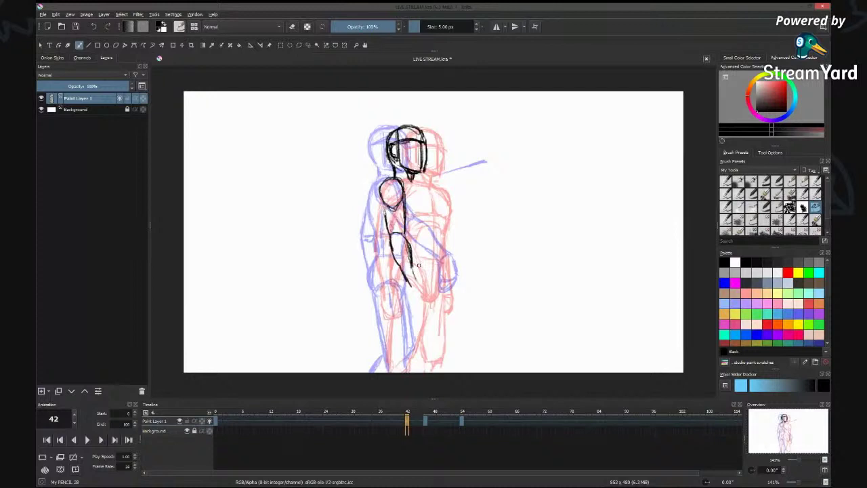
# Rotate the near arm slightly forward around the shoulder on frame 42 using a freehand selection, and clear the selection.
pyautogui.press('e')
pyautogui.press('e')
pyautogui.click(309, 45)
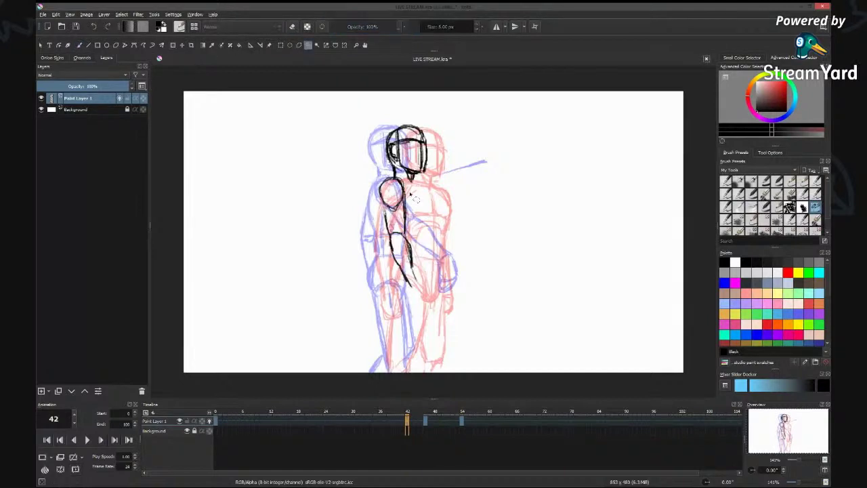
pyautogui.moveTo(387, 177); pyautogui.dragTo(425, 239)
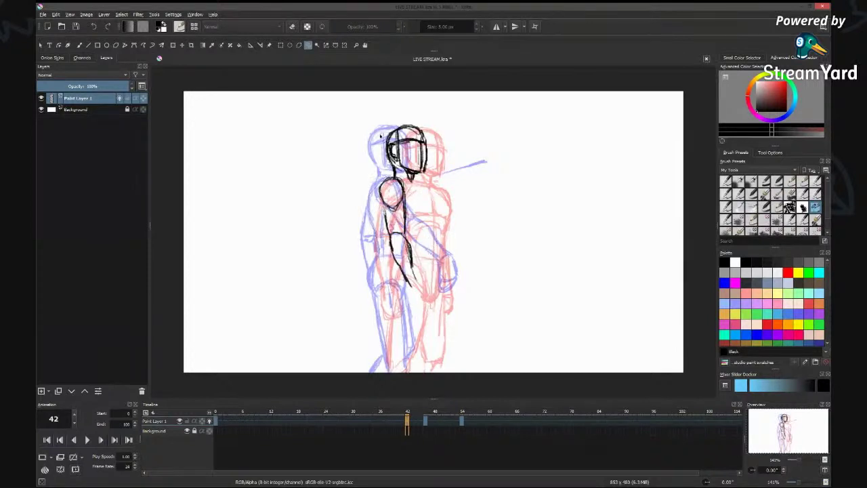
pyautogui.click(175, 45)
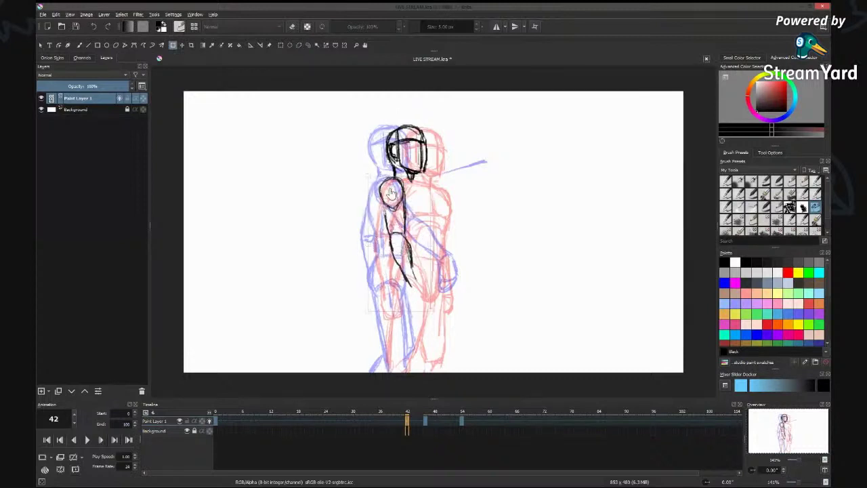
pyautogui.moveTo(468, 311); pyautogui.dragTo(480, 300)
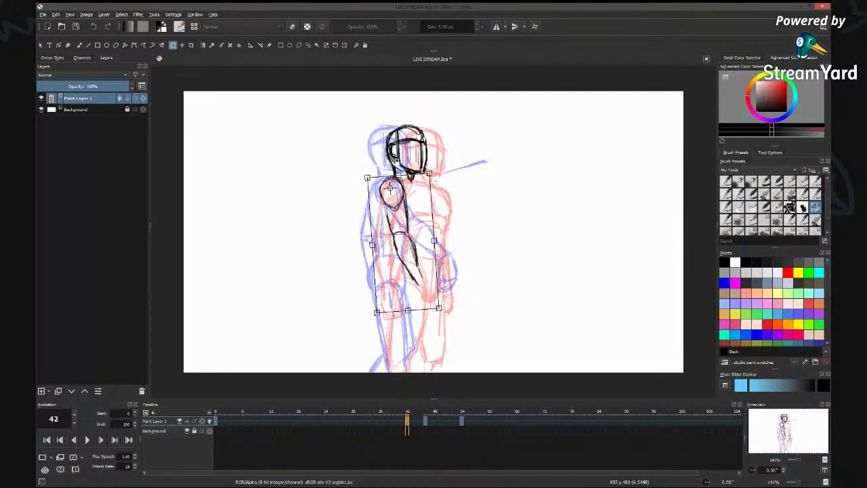
pyautogui.press('b')
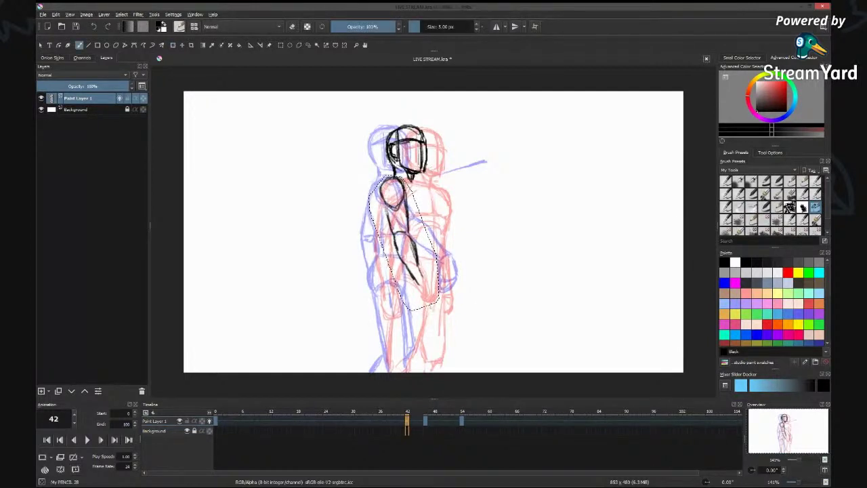
pyautogui.hotkey('ctrl', 'shift', 'a')
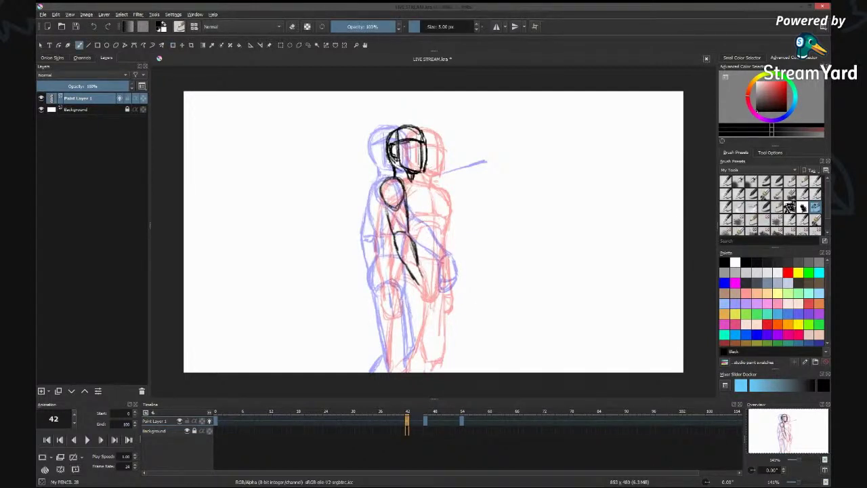
# Firm up the near arm's contours on frame 42 and draw a closed fist at the end of the forearm.
pyautogui.moveTo(386, 206)
pyautogui.mouseDown()
pyautogui.moveTo(406, 270)
pyautogui.moveTo(425, 288)
pyautogui.moveTo(409, 311)
pyautogui.moveTo(426, 305)
pyautogui.moveTo(402, 313)
pyautogui.moveTo(405, 302)
pyautogui.mouseUp()
pyautogui.moveTo(424, 302)
pyautogui.mouseDown()
pyautogui.moveTo(422, 268)
pyautogui.moveTo(426, 281)
pyautogui.mouseUp()
pyautogui.moveTo(407, 238)
pyautogui.mouseDown()
pyautogui.moveTo(416, 255)
pyautogui.moveTo(401, 253)
pyautogui.moveTo(406, 262)
pyautogui.mouseUp()
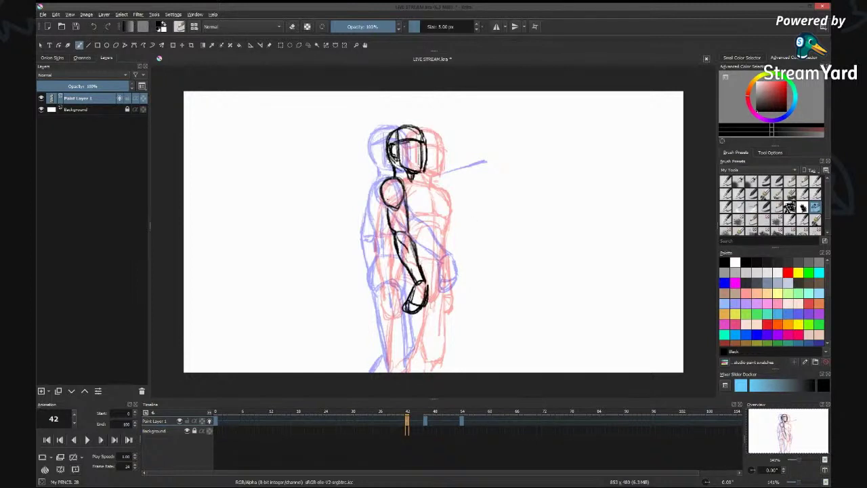
# Draw the torso on frame 42, with the chest front, back line, waist and buttock curve around the arm.
pyautogui.moveTo(399, 179); pyautogui.dragTo(419, 206)
pyautogui.moveTo(413, 184); pyautogui.dragTo(420, 209)
pyautogui.moveTo(416, 190); pyautogui.dragTo(417, 256)
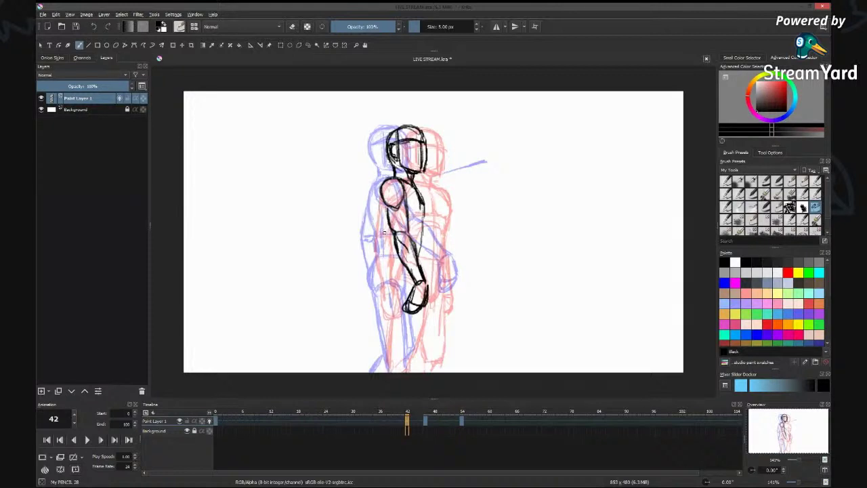
pyautogui.moveTo(380, 194); pyautogui.dragTo(391, 255)
pyautogui.moveTo(379, 197); pyautogui.dragTo(392, 286)
pyautogui.moveTo(421, 233); pyautogui.dragTo(422, 256)
pyautogui.moveTo(408, 202)
pyautogui.mouseDown()
pyautogui.moveTo(424, 215)
pyautogui.moveTo(417, 228)
pyautogui.moveTo(425, 225)
pyautogui.moveTo(390, 235)
pyautogui.moveTo(393, 256)
pyautogui.moveTo(422, 262)
pyautogui.moveTo(411, 285)
pyautogui.moveTo(384, 286)
pyautogui.mouseUp()
# Draw the near leg on frame 42 from the hip curve down to a closed band at the knee.
pyautogui.moveTo(386, 256); pyautogui.dragTo(387, 336)
pyautogui.moveTo(387, 288); pyautogui.dragTo(388, 366)
pyautogui.moveTo(415, 317); pyautogui.dragTo(406, 368)
pyautogui.moveTo(389, 364)
pyautogui.mouseDown()
pyautogui.moveTo(410, 363)
pyautogui.moveTo(408, 356)
pyautogui.mouseUp()
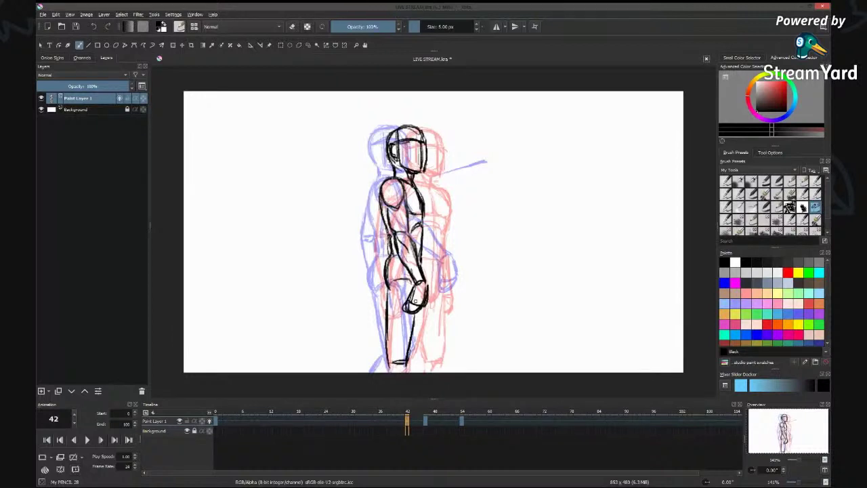
pyautogui.moveTo(390, 280); pyautogui.dragTo(407, 279)
pyautogui.moveTo(409, 365); pyautogui.dragTo(391, 370)
# Add the far leg down to the canvas edge on frame 42 and firm up the chest, forearm and head contours.
pyautogui.moveTo(420, 192); pyautogui.dragTo(424, 222)
pyautogui.moveTo(422, 262); pyautogui.dragTo(427, 285)
pyautogui.moveTo(427, 308)
pyautogui.mouseDown()
pyautogui.moveTo(427, 359)
pyautogui.moveTo(409, 365)
pyautogui.moveTo(426, 360)
pyautogui.mouseUp()
pyautogui.moveTo(425, 363); pyautogui.dragTo(427, 372)
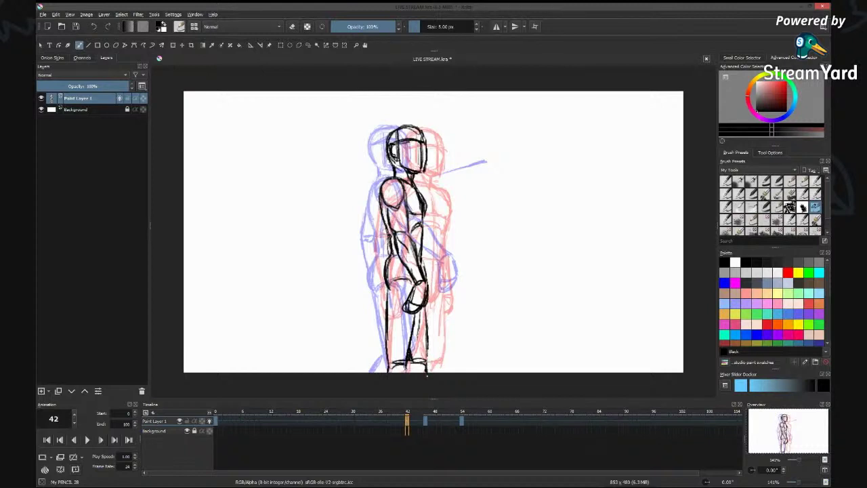
pyautogui.moveTo(408, 357); pyautogui.dragTo(409, 372)
pyautogui.moveTo(403, 127); pyautogui.dragTo(387, 144)
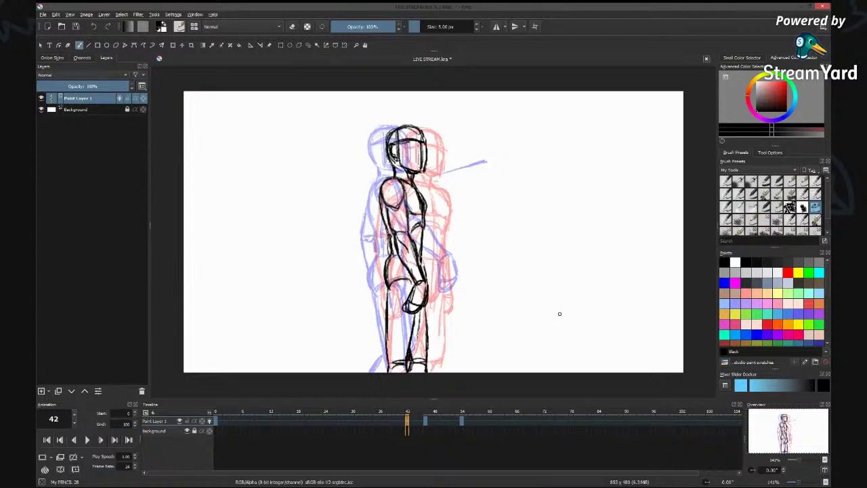
pyautogui.moveTo(417, 256); pyautogui.dragTo(425, 274)
pyautogui.moveTo(391, 132); pyautogui.dragTo(402, 126)
# Add a blank keyframe at frame 50 and move the final raised-arm keyframe to frame 56.
pyautogui.click(443, 421)
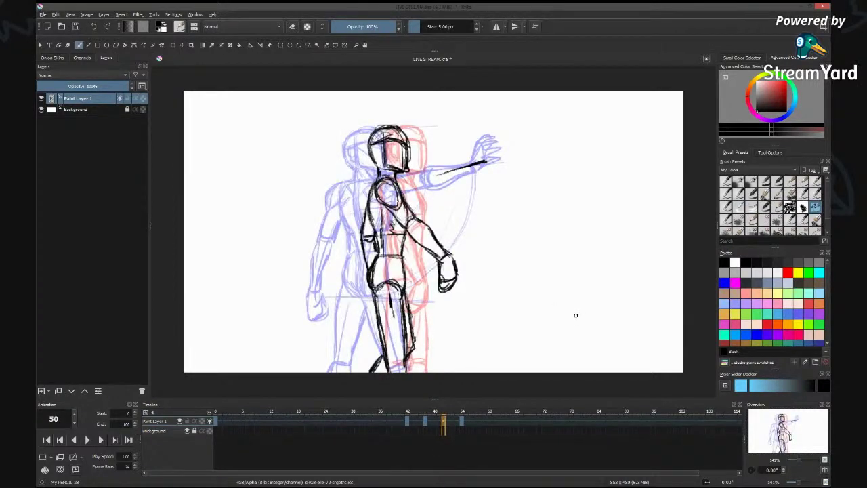
pyautogui.press('Delete')
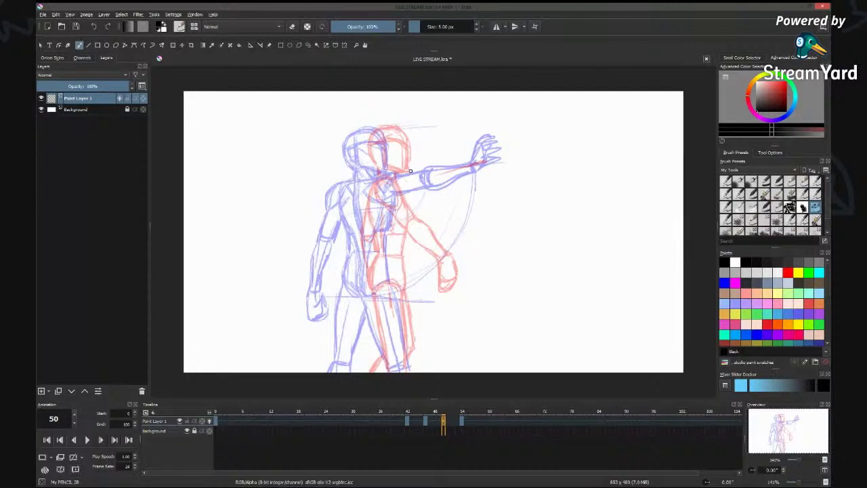
pyautogui.click(462, 425)
pyautogui.moveTo(462, 425); pyautogui.dragTo(473, 425)
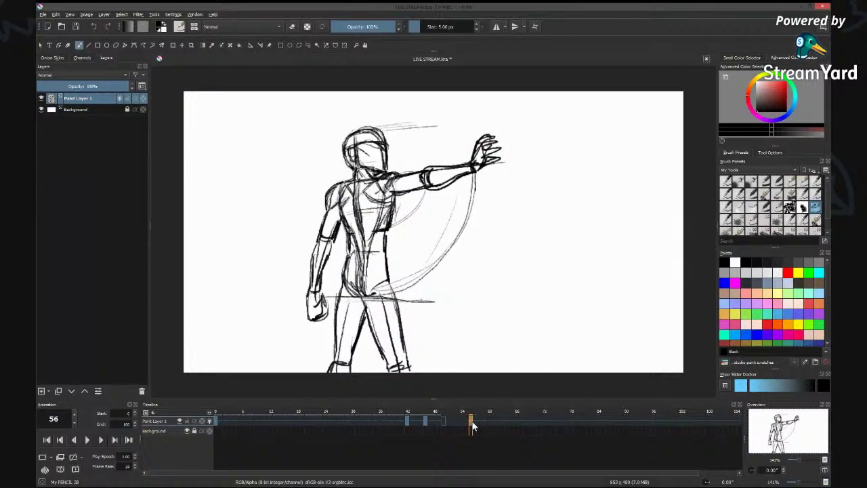
pyautogui.click(445, 426)
pyautogui.click(470, 425)
pyautogui.click(443, 421)
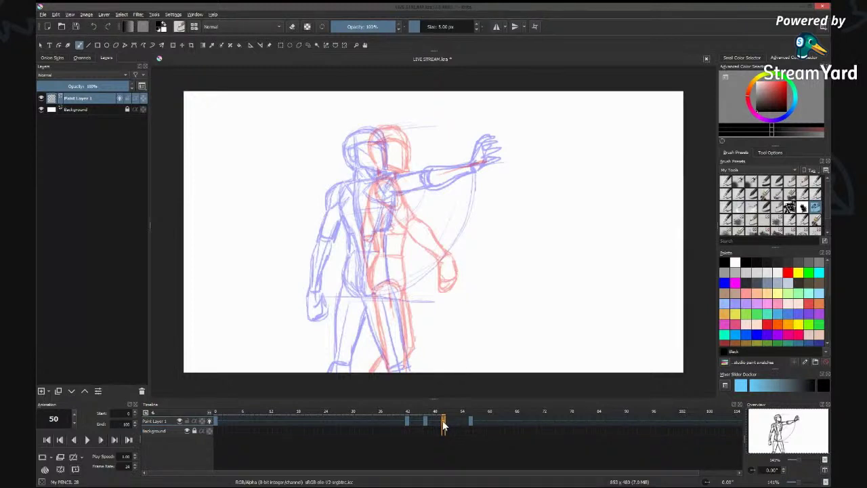
pyautogui.moveTo(442, 423)
pyautogui.mouseDown()
pyautogui.moveTo(453, 424)
pyautogui.moveTo(444, 424)
pyautogui.mouseUp()
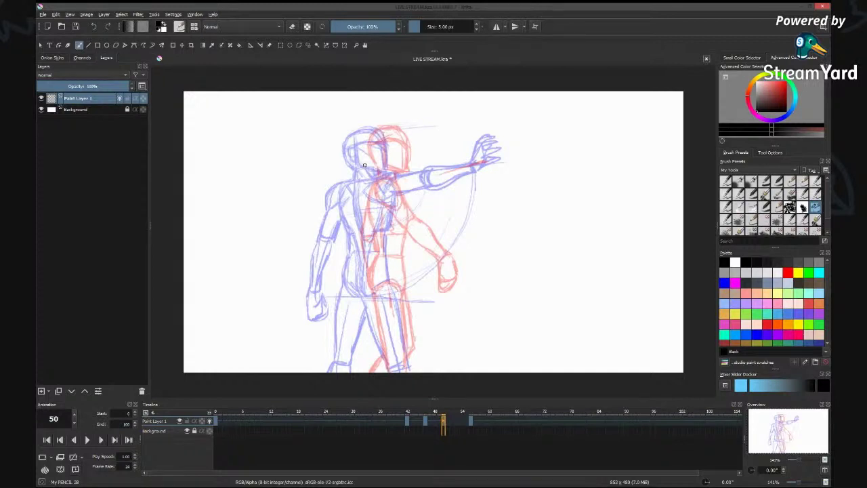
# Sketch the head on frame 50 between the onion-skinned heads, with the visor, jaw and neck lines.
pyautogui.moveTo(360, 160)
pyautogui.mouseDown()
pyautogui.moveTo(374, 126)
pyautogui.moveTo(397, 141)
pyautogui.moveTo(398, 153)
pyautogui.mouseUp()
pyautogui.moveTo(381, 125)
pyautogui.mouseDown()
pyautogui.moveTo(356, 147)
pyautogui.moveTo(359, 163)
pyautogui.moveTo(357, 139)
pyautogui.moveTo(389, 126)
pyautogui.moveTo(399, 167)
pyautogui.mouseUp()
pyautogui.moveTo(375, 140); pyautogui.dragTo(372, 161)
pyautogui.moveTo(377, 130)
pyautogui.mouseDown()
pyautogui.moveTo(369, 166)
pyautogui.moveTo(356, 147)
pyautogui.moveTo(393, 140)
pyautogui.mouseUp()
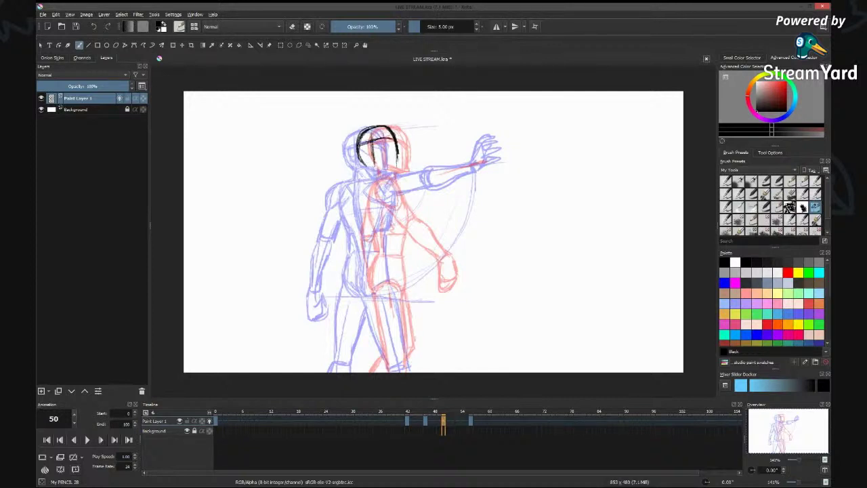
pyautogui.moveTo(387, 127)
pyautogui.mouseDown()
pyautogui.moveTo(401, 168)
pyautogui.moveTo(375, 166)
pyautogui.moveTo(384, 172)
pyautogui.moveTo(363, 180)
pyautogui.mouseUp()
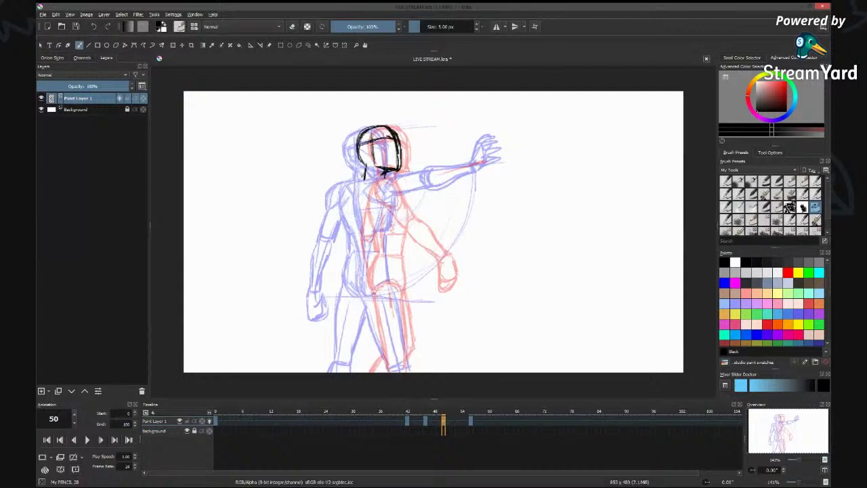
pyautogui.moveTo(371, 174)
pyautogui.mouseDown()
pyautogui.moveTo(355, 182)
pyautogui.moveTo(379, 174)
pyautogui.mouseUp()
pyautogui.moveTo(370, 169)
pyautogui.mouseDown()
pyautogui.moveTo(365, 182)
pyautogui.moveTo(364, 169)
pyautogui.mouseUp()
# Draw the far shoulder and upper arm hanging behind the body on frame 50, with the adjoining upper back line.
pyautogui.press('e')
pyautogui.press('e')
pyautogui.moveTo(367, 177); pyautogui.dragTo(354, 209)
pyautogui.moveTo(363, 179)
pyautogui.mouseDown()
pyautogui.moveTo(340, 225)
pyautogui.moveTo(340, 236)
pyautogui.moveTo(352, 237)
pyautogui.moveTo(360, 214)
pyautogui.moveTo(355, 235)
pyautogui.mouseUp()
pyautogui.moveTo(353, 198); pyautogui.dragTo(342, 232)
pyautogui.moveTo(359, 182)
pyautogui.mouseDown()
pyautogui.moveTo(342, 233)
pyautogui.moveTo(348, 204)
pyautogui.moveTo(349, 212)
pyautogui.mouseUp()
pyautogui.moveTo(365, 180); pyautogui.dragTo(362, 206)
pyautogui.moveTo(364, 196); pyautogui.dragTo(359, 237)
pyautogui.moveTo(369, 202); pyautogui.dragTo(361, 245)
pyautogui.moveTo(366, 224); pyautogui.dragTo(361, 249)
pyautogui.moveTo(361, 205); pyautogui.dragTo(360, 230)
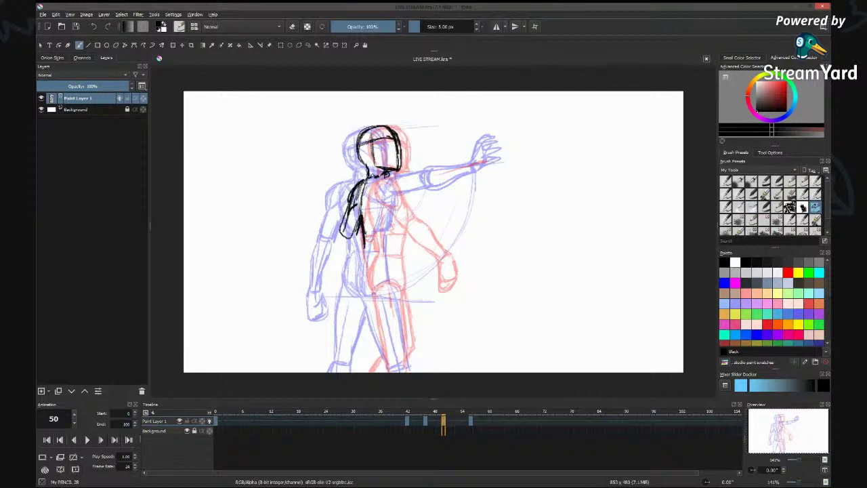
# Draw the back line, waistline, buttock curve and front torso contour on frame 50.
pyautogui.moveTo(365, 181); pyautogui.dragTo(359, 288)
pyautogui.moveTo(366, 254)
pyautogui.mouseDown()
pyautogui.moveTo(363, 288)
pyautogui.moveTo(363, 263)
pyautogui.moveTo(401, 254)
pyautogui.mouseUp()
pyautogui.moveTo(361, 258)
pyautogui.mouseDown()
pyautogui.moveTo(402, 257)
pyautogui.moveTo(358, 291)
pyautogui.moveTo(370, 297)
pyautogui.mouseUp()
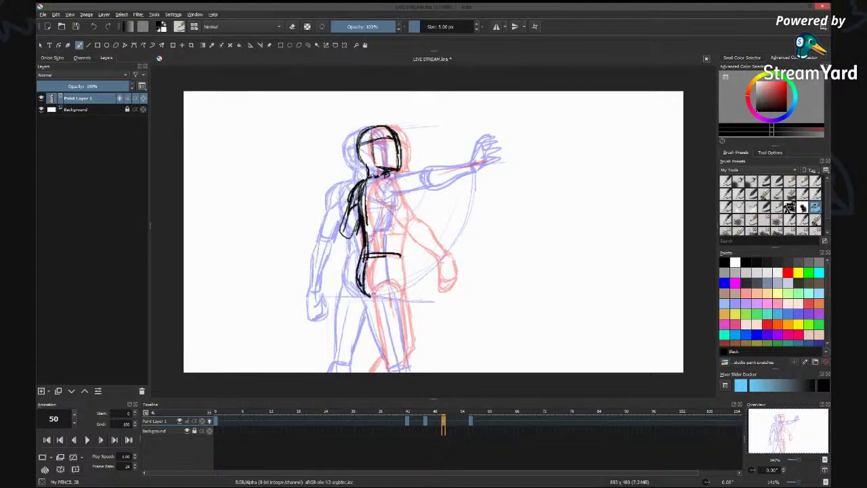
pyautogui.moveTo(366, 281); pyautogui.dragTo(380, 295)
pyautogui.moveTo(400, 200); pyautogui.dragTo(396, 288)
# Draw both legs on frame 50, the front one reaching the canvas edge and the rear one just behind it.
pyautogui.moveTo(397, 224)
pyautogui.mouseDown()
pyautogui.moveTo(395, 287)
pyautogui.moveTo(373, 331)
pyautogui.mouseUp()
pyautogui.moveTo(368, 295); pyautogui.dragTo(388, 366)
pyautogui.moveTo(394, 288); pyautogui.dragTo(406, 371)
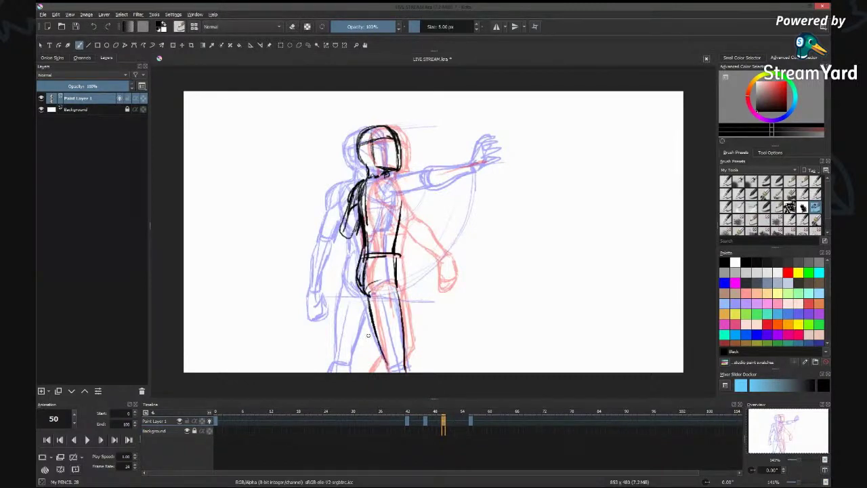
pyautogui.moveTo(361, 288)
pyautogui.mouseDown()
pyautogui.moveTo(361, 360)
pyautogui.moveTo(384, 349)
pyautogui.moveTo(389, 373)
pyautogui.mouseUp()
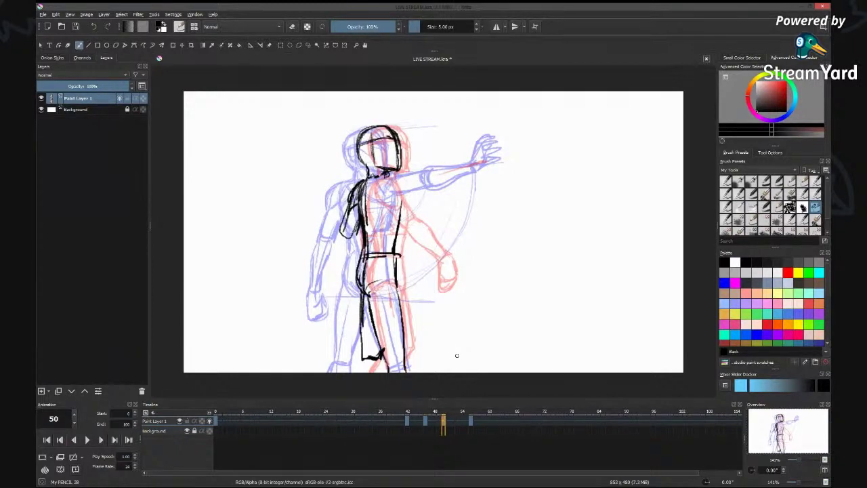
# Draw the far forearm and fist hanging straight down behind the hip on frame 50.
pyautogui.moveTo(356, 219)
pyautogui.mouseDown()
pyautogui.moveTo(355, 233)
pyautogui.moveTo(340, 230)
pyautogui.moveTo(350, 235)
pyautogui.moveTo(337, 241)
pyautogui.moveTo(361, 253)
pyautogui.mouseUp()
pyautogui.hotkey('ctrl', 'z')
pyautogui.moveTo(340, 237)
pyautogui.mouseDown()
pyautogui.moveTo(339, 287)
pyautogui.moveTo(353, 242)
pyautogui.moveTo(349, 269)
pyautogui.moveTo(338, 261)
pyautogui.moveTo(334, 289)
pyautogui.mouseUp()
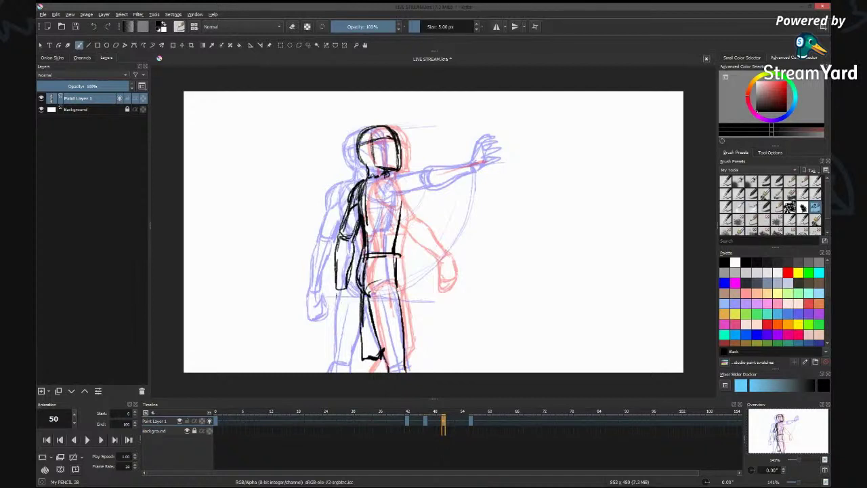
pyautogui.moveTo(337, 296)
pyautogui.mouseDown()
pyautogui.moveTo(350, 304)
pyautogui.moveTo(340, 317)
pyautogui.moveTo(348, 315)
pyautogui.mouseUp()
pyautogui.moveTo(356, 239); pyautogui.dragTo(352, 234)
# Draw the near shoulder and the arm extended forward with a drooping hand on frame 50, between the onion-skinned arm positions.
pyautogui.moveTo(368, 175); pyautogui.dragTo(363, 193)
pyautogui.moveTo(380, 176)
pyautogui.mouseDown()
pyautogui.moveTo(398, 179)
pyautogui.moveTo(376, 186)
pyautogui.moveTo(386, 195)
pyautogui.mouseUp()
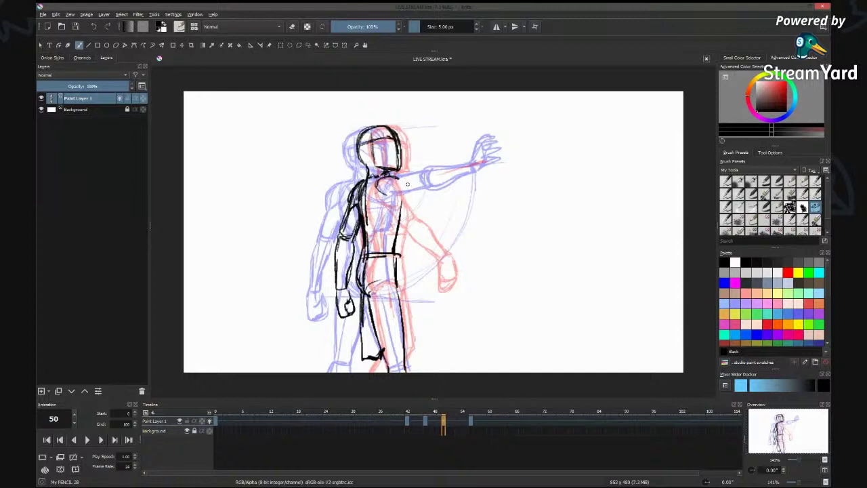
pyautogui.moveTo(400, 179)
pyautogui.mouseDown()
pyautogui.moveTo(427, 194)
pyautogui.moveTo(401, 204)
pyautogui.moveTo(428, 205)
pyautogui.mouseUp()
pyautogui.moveTo(390, 180)
pyautogui.mouseDown()
pyautogui.moveTo(397, 198)
pyautogui.moveTo(399, 180)
pyautogui.mouseUp()
pyautogui.moveTo(397, 185); pyautogui.dragTo(408, 183)
pyautogui.moveTo(376, 184)
pyautogui.mouseDown()
pyautogui.moveTo(415, 205)
pyautogui.moveTo(421, 191)
pyautogui.moveTo(443, 196)
pyautogui.moveTo(436, 214)
pyautogui.moveTo(468, 204)
pyautogui.mouseUp()
pyautogui.moveTo(457, 198)
pyautogui.mouseDown()
pyautogui.moveTo(452, 206)
pyautogui.moveTo(465, 221)
pyautogui.moveTo(439, 213)
pyautogui.moveTo(478, 225)
pyautogui.moveTo(477, 213)
pyautogui.moveTo(484, 224)
pyautogui.moveTo(468, 232)
pyautogui.mouseUp()
pyautogui.moveTo(465, 218)
pyautogui.mouseDown()
pyautogui.moveTo(467, 232)
pyautogui.moveTo(486, 238)
pyautogui.moveTo(487, 222)
pyautogui.mouseUp()
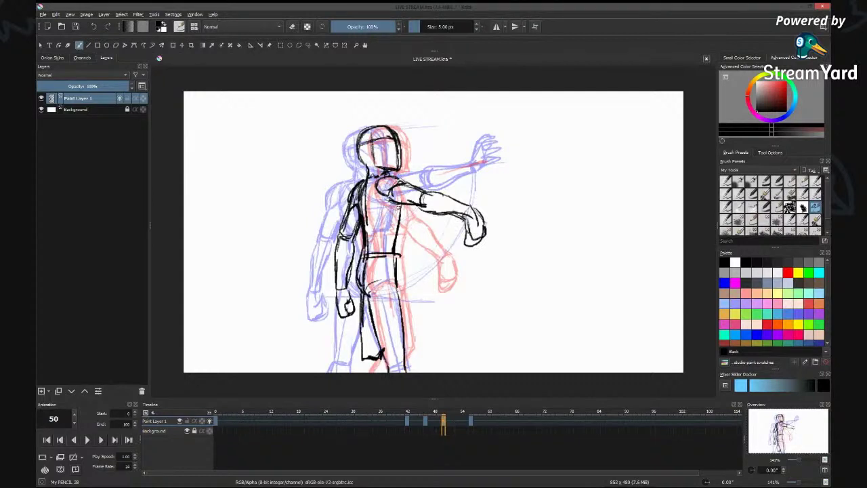
# Strengthen the front torso and far forearm contours on frame 50 and add a line from the armpit to the waist.
pyautogui.moveTo(397, 217); pyautogui.dragTo(398, 287)
pyautogui.moveTo(350, 265); pyautogui.dragTo(349, 281)
pyautogui.moveTo(383, 197); pyautogui.dragTo(370, 256)
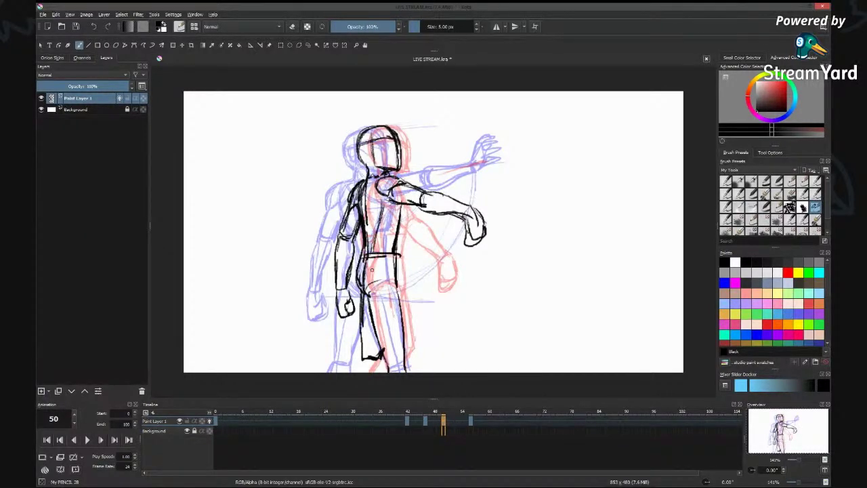
# Erase the rear leg's closed end and redraw it running off the canvas, then add pelvis and rib lines on frame 50.
pyautogui.moveTo(359, 372)
pyautogui.mouseDown()
pyautogui.moveTo(360, 362)
pyautogui.moveTo(383, 360)
pyautogui.mouseUp()
pyautogui.press('e')
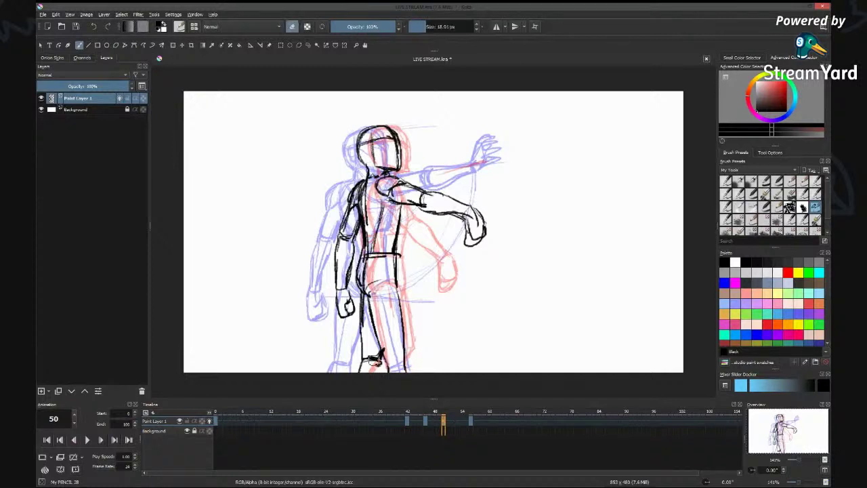
pyautogui.moveTo(365, 363); pyautogui.dragTo(382, 359)
pyautogui.press('e')
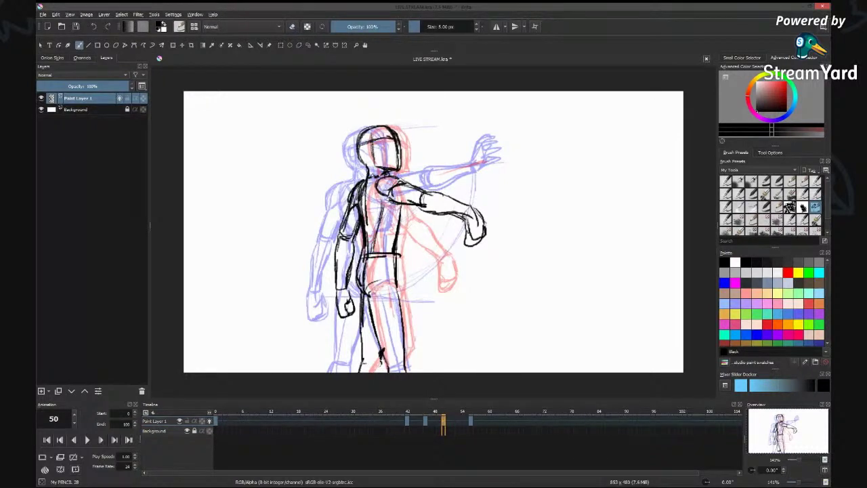
pyautogui.moveTo(361, 366)
pyautogui.mouseDown()
pyautogui.moveTo(382, 361)
pyautogui.moveTo(378, 373)
pyautogui.mouseUp()
pyautogui.moveTo(387, 356); pyautogui.dragTo(383, 371)
pyautogui.press('e')
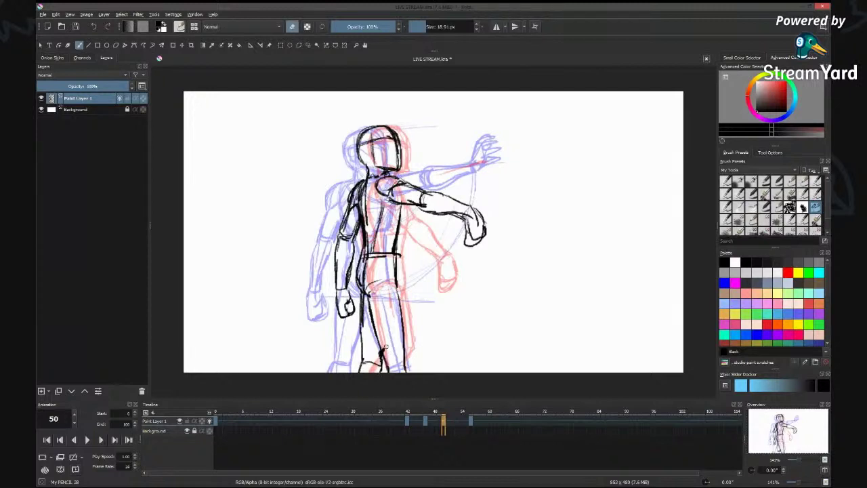
pyautogui.press('e')
pyautogui.moveTo(367, 291); pyautogui.dragTo(396, 284)
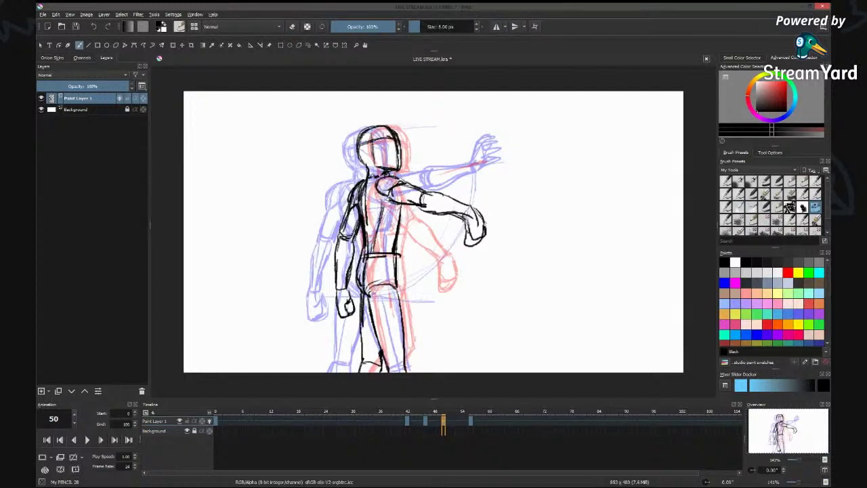
pyautogui.moveTo(380, 200)
pyautogui.mouseDown()
pyautogui.moveTo(387, 223)
pyautogui.moveTo(399, 216)
pyautogui.moveTo(393, 229)
pyautogui.mouseUp()
# Scrub the new poses and play the animation from frame 0 to review the arm raise, ending on frame 50.
pyautogui.click(420, 414)
pyautogui.moveTo(421, 409)
pyautogui.mouseDown()
pyautogui.moveTo(474, 404)
pyautogui.moveTo(452, 408)
pyautogui.mouseUp()
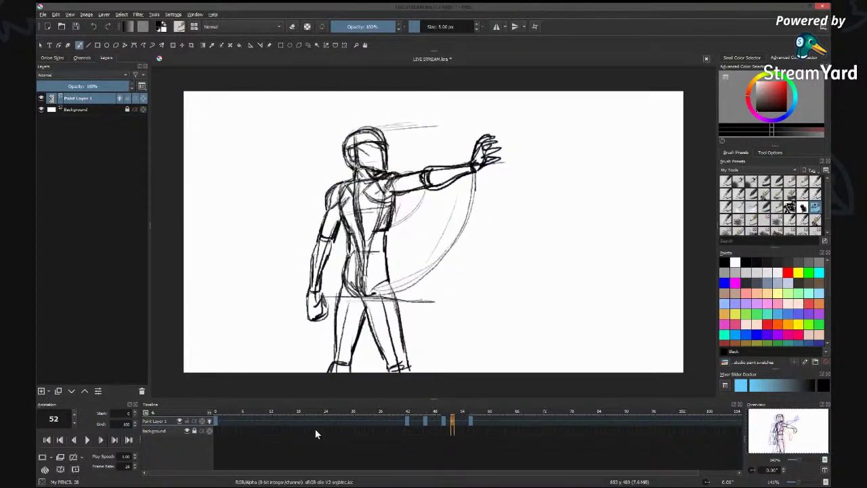
pyautogui.click(47, 440)
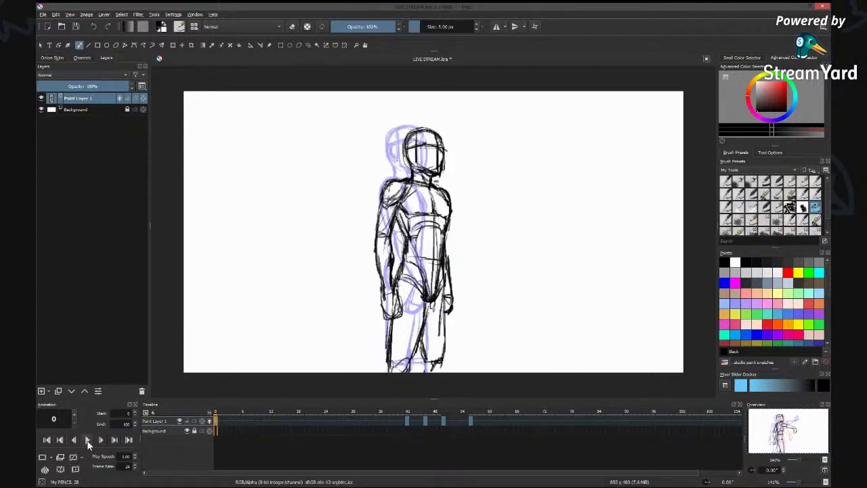
pyautogui.click(87, 440)
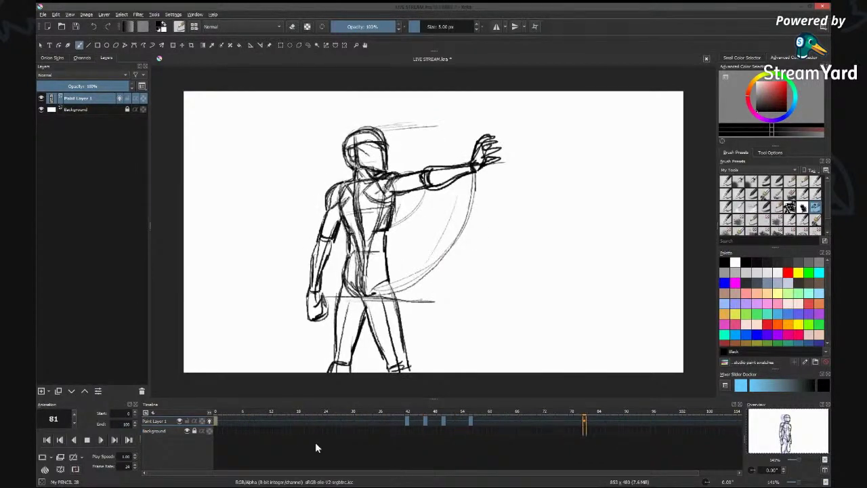
pyautogui.click(87, 439)
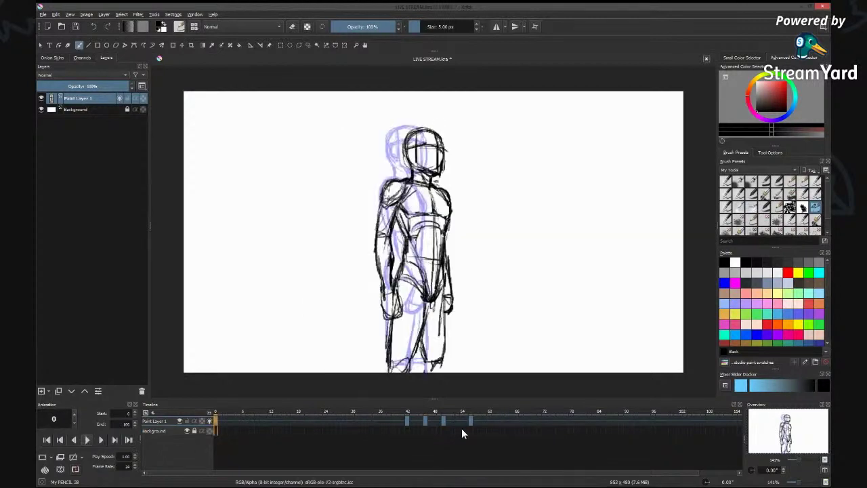
pyautogui.click(443, 421)
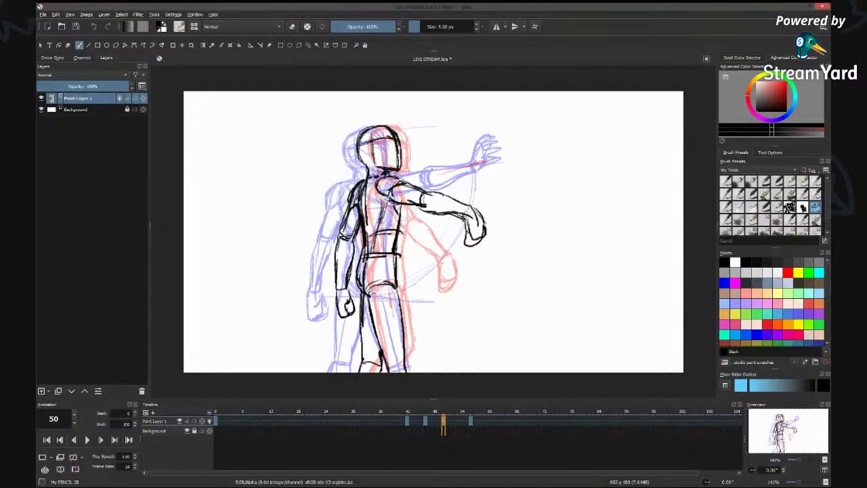
# Save the file and reinforce the torso, waist, pelvis and head lines of the figure on frame 50.
pyautogui.hotkey('ctrl', 's')
pyautogui.moveTo(384, 193); pyautogui.dragTo(384, 217)
pyautogui.hotkey('ctrl', 'z')
pyautogui.moveTo(386, 198); pyautogui.dragTo(371, 254)
pyautogui.moveTo(370, 177)
pyautogui.mouseDown()
pyautogui.moveTo(386, 200)
pyautogui.moveTo(363, 197)
pyautogui.mouseUp()
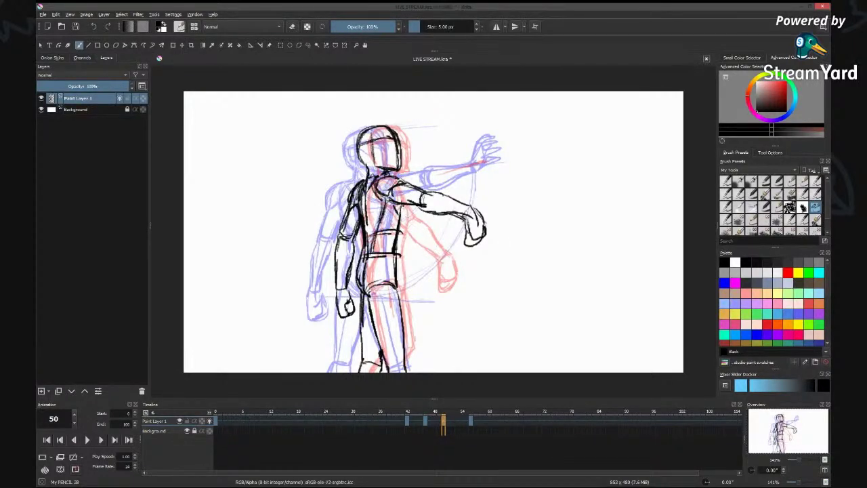
pyautogui.moveTo(402, 204); pyautogui.dragTo(398, 226)
pyautogui.moveTo(391, 250); pyautogui.dragTo(390, 276)
pyautogui.moveTo(363, 141)
pyautogui.mouseDown()
pyautogui.moveTo(367, 158)
pyautogui.moveTo(384, 166)
pyautogui.mouseUp()
# Move to frame 57, fade Paint Layer 1 to about 26% opacity and turn off its onion skins.
pyautogui.click(463, 421)
pyautogui.click(434, 420)
pyautogui.click(416, 420)
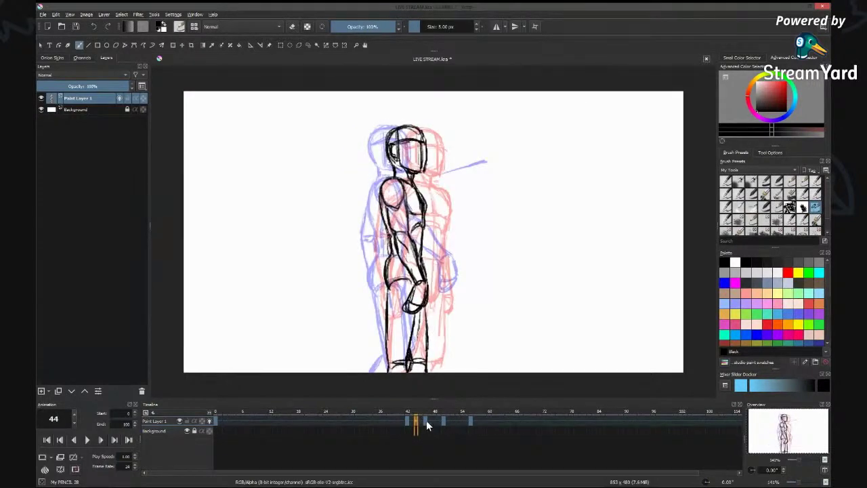
pyautogui.click(408, 420)
pyautogui.moveTo(410, 411); pyautogui.dragTo(474, 410)
pyautogui.moveTo(75, 86); pyautogui.dragTo(57, 86)
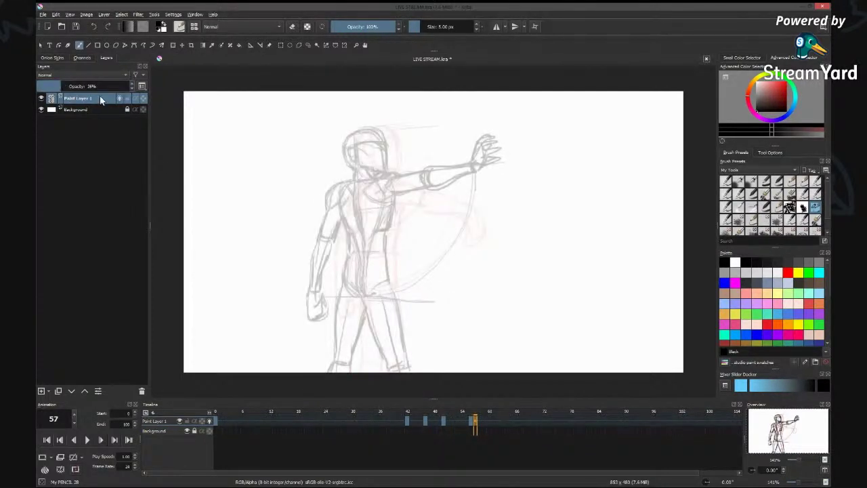
pyautogui.click(121, 98)
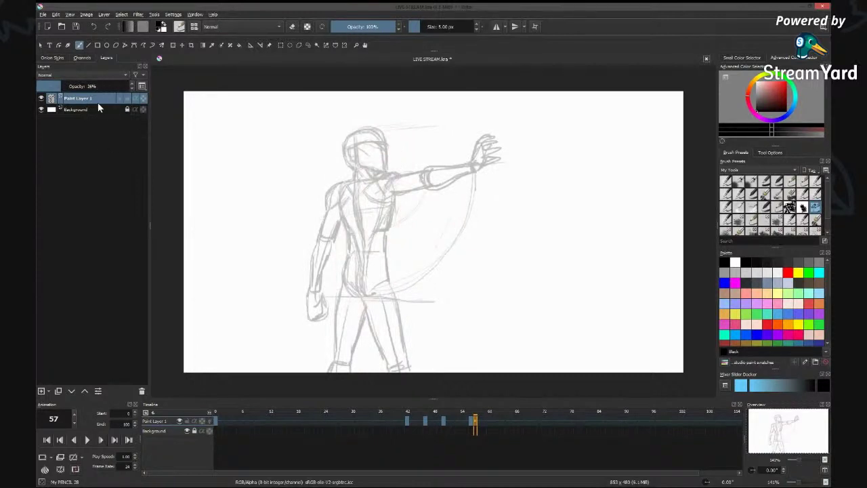
# Add a new paint layer above the rough sketch and rename it LINE ART.
pyautogui.click(45, 391)
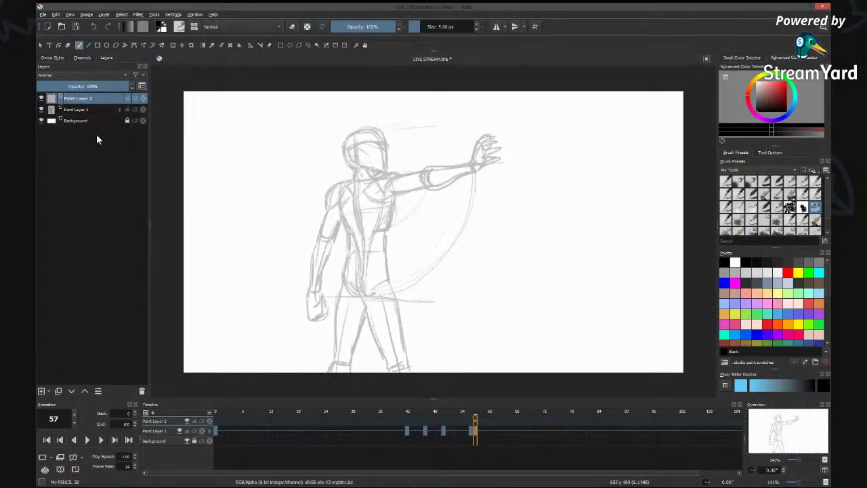
pyautogui.doubleClick(89, 100)
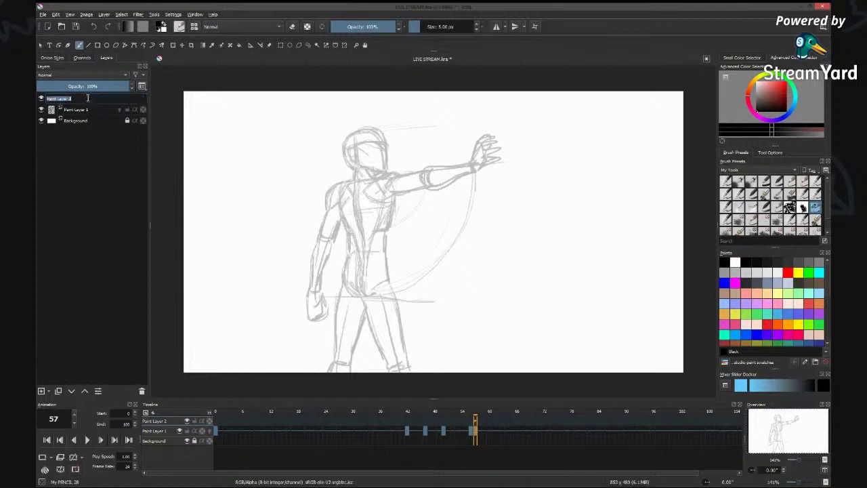
pyautogui.moveTo(71, 99); pyautogui.dragTo(47, 99)
pyautogui.press('BackSpace')
pyautogui.write('Ind')
pyautogui.write('E ART')
pyautogui.press('Return')
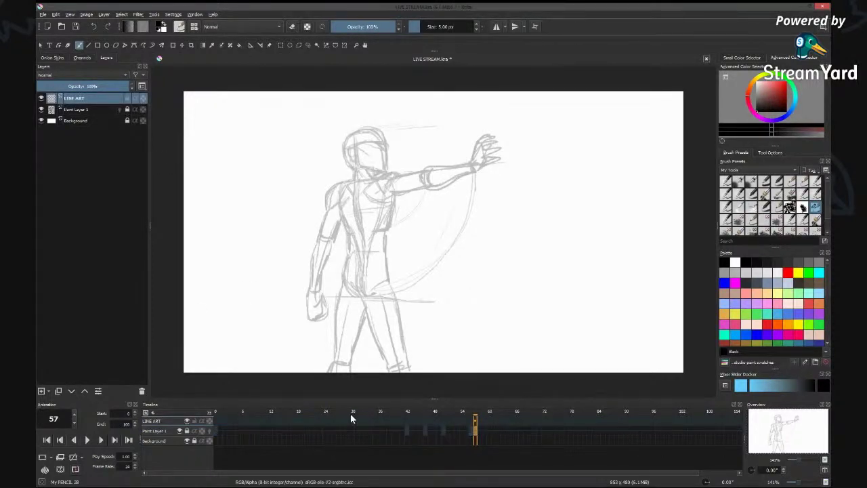
# Unlock Paint Layer 1 and add blank LINE ART keyframes at frames 0, 42, 46, 50 and 56 to match the sketch poses.
pyautogui.click(215, 421)
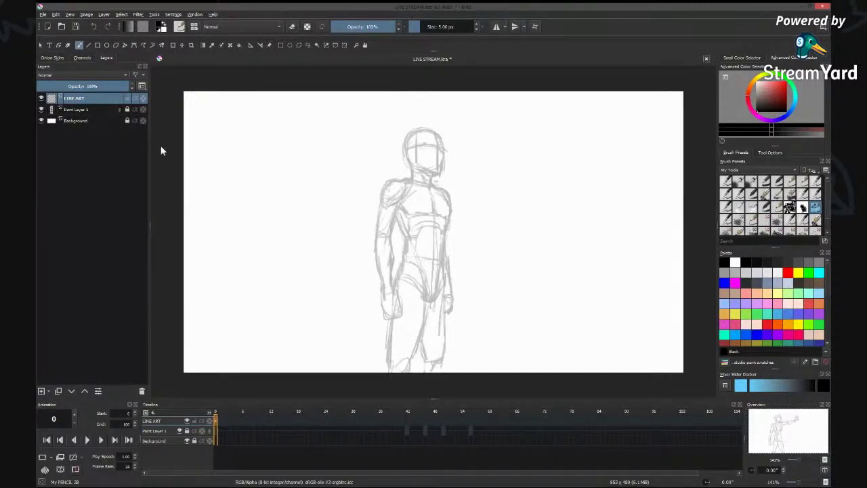
pyautogui.click(126, 110)
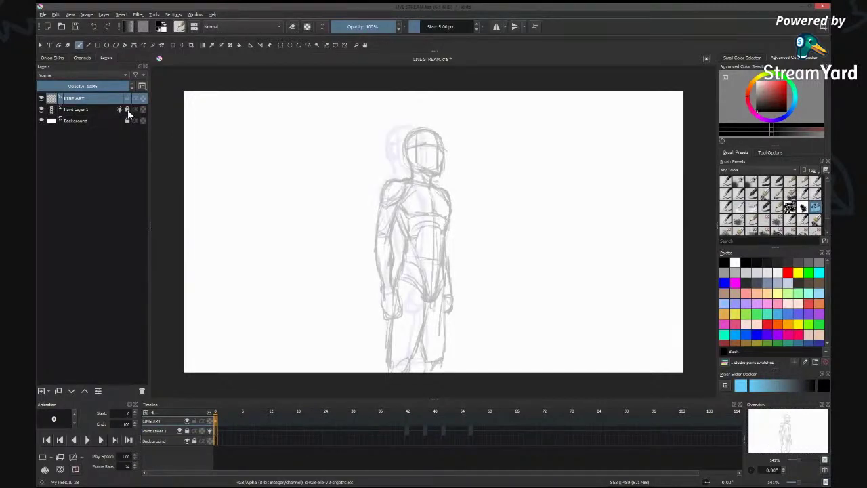
pyautogui.click(215, 422)
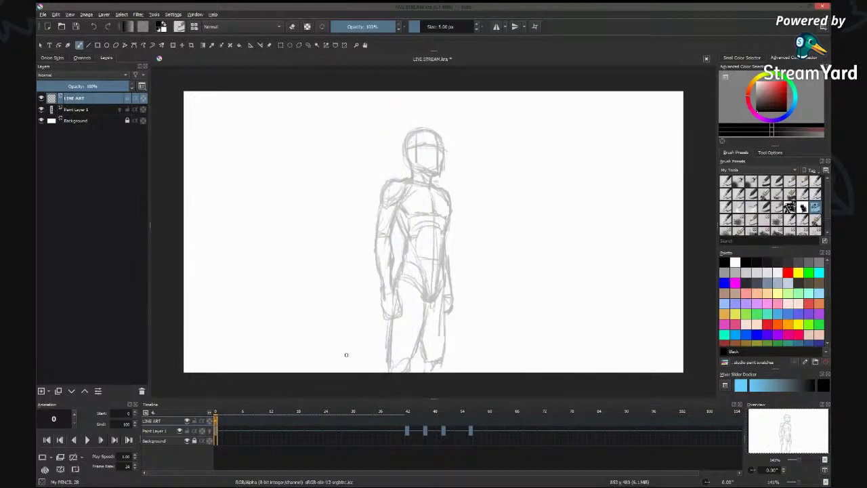
pyautogui.click(407, 428)
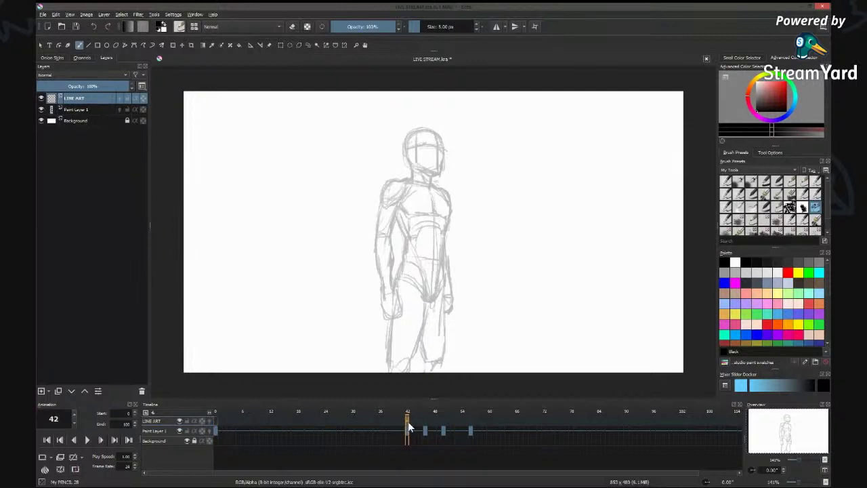
pyautogui.click(425, 429)
pyautogui.click(444, 428)
pyautogui.click(471, 425)
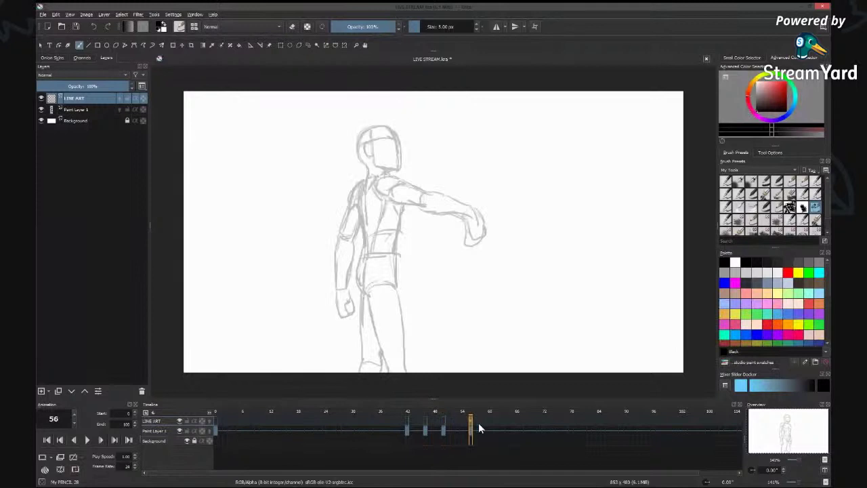
pyautogui.click(411, 407)
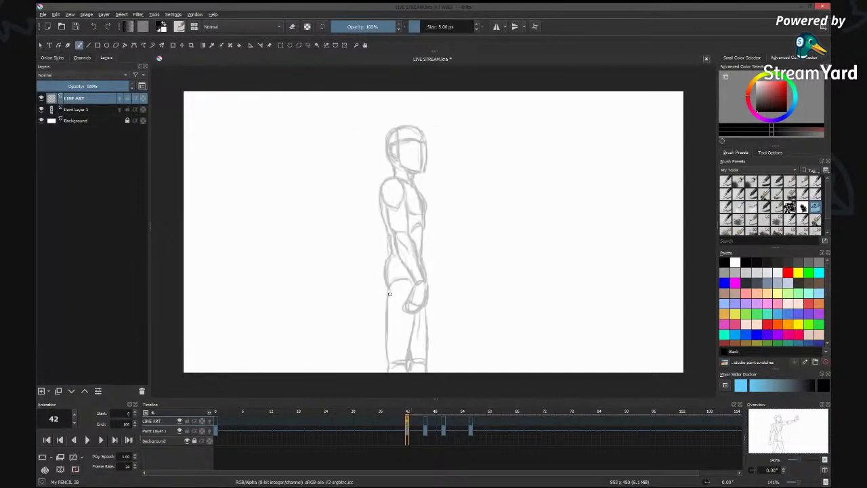
pyautogui.click(425, 420)
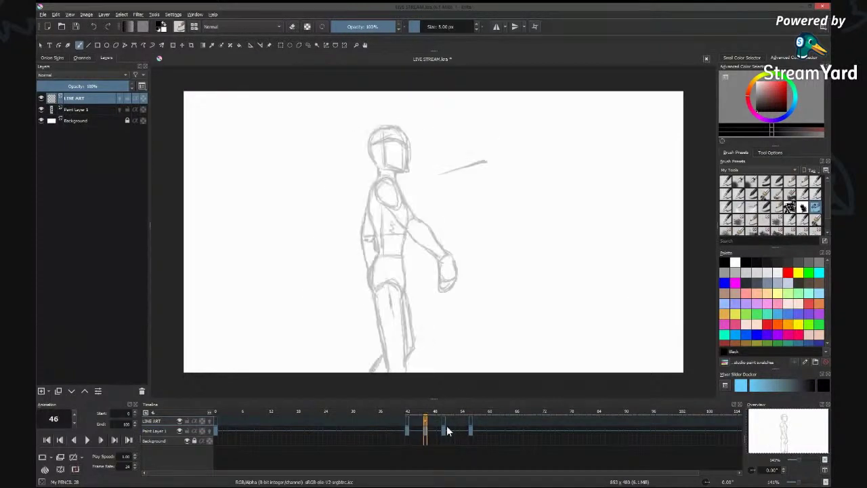
pyautogui.click(445, 425)
pyautogui.click(472, 425)
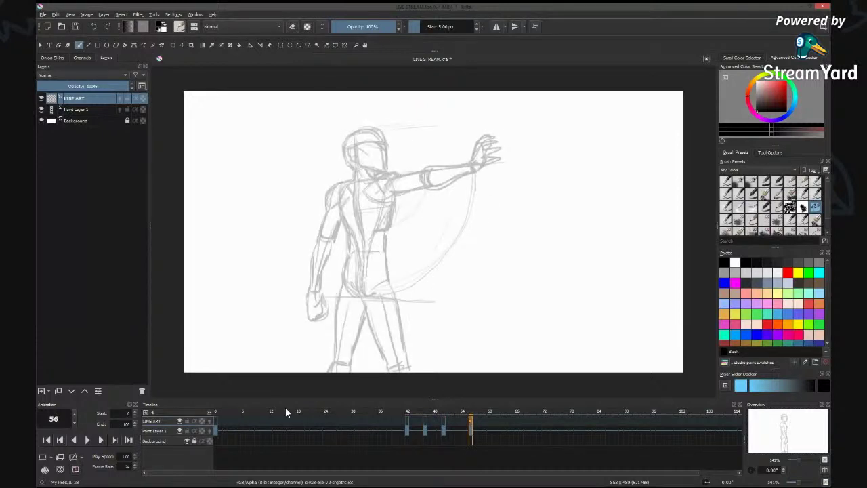
# Ink the head outline, jaw, brow line, face planes and ear over the sketch on LINE ART frame 0.
pyautogui.click(215, 419)
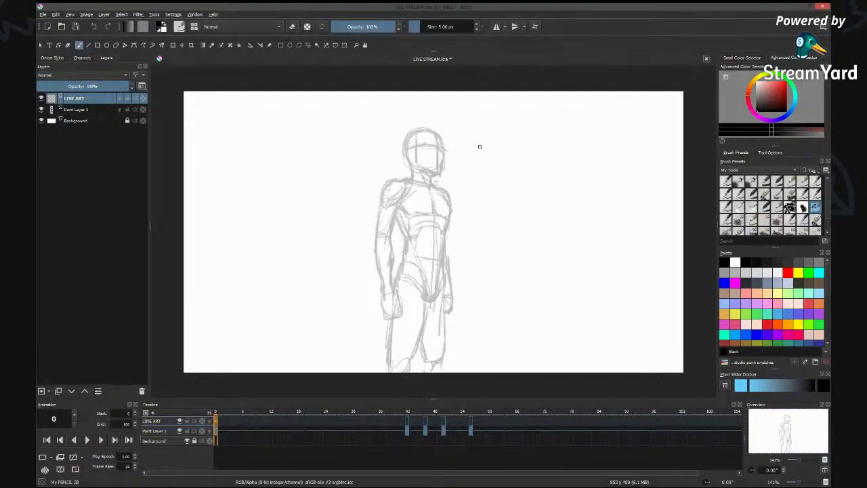
pyautogui.moveTo(409, 162)
pyautogui.mouseDown()
pyautogui.moveTo(405, 134)
pyautogui.moveTo(421, 128)
pyautogui.moveTo(442, 144)
pyautogui.moveTo(441, 175)
pyautogui.mouseUp()
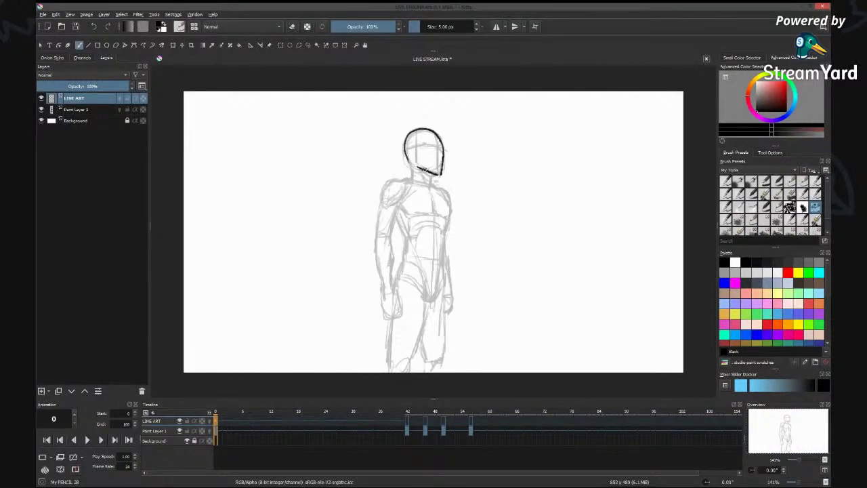
pyautogui.moveTo(420, 168); pyautogui.dragTo(442, 176)
pyautogui.moveTo(416, 167); pyautogui.dragTo(414, 144)
pyautogui.moveTo(404, 145); pyautogui.dragTo(426, 141)
pyautogui.moveTo(425, 143); pyautogui.dragTo(438, 173)
pyautogui.moveTo(405, 143); pyautogui.dragTo(414, 160)
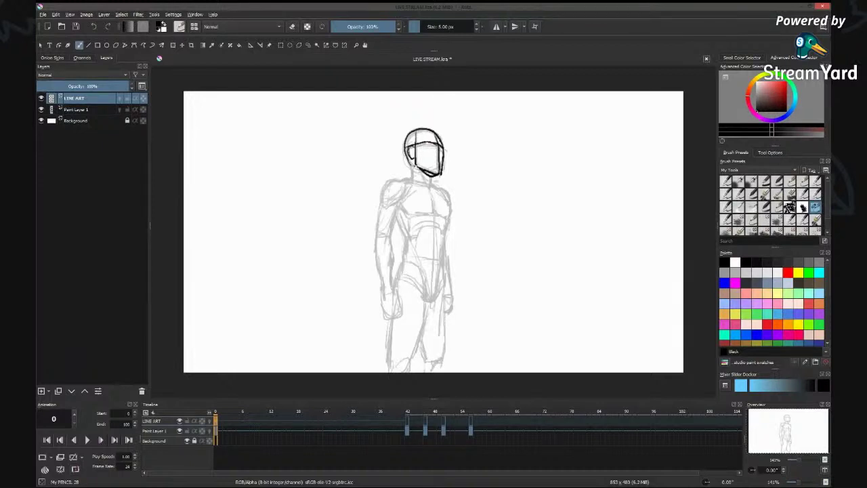
# Ink the neck, near shoulder, upper arm, forearm and fist of the figure on frame 0.
pyautogui.moveTo(412, 166); pyautogui.dragTo(410, 180)
pyautogui.moveTo(411, 177)
pyautogui.mouseDown()
pyautogui.moveTo(402, 181)
pyautogui.moveTo(435, 190)
pyautogui.moveTo(387, 182)
pyautogui.moveTo(381, 208)
pyautogui.mouseUp()
pyautogui.moveTo(407, 184); pyautogui.dragTo(376, 235)
pyautogui.moveTo(400, 208)
pyautogui.mouseDown()
pyautogui.moveTo(374, 252)
pyautogui.moveTo(381, 291)
pyautogui.mouseUp()
pyautogui.moveTo(390, 233); pyautogui.dragTo(392, 289)
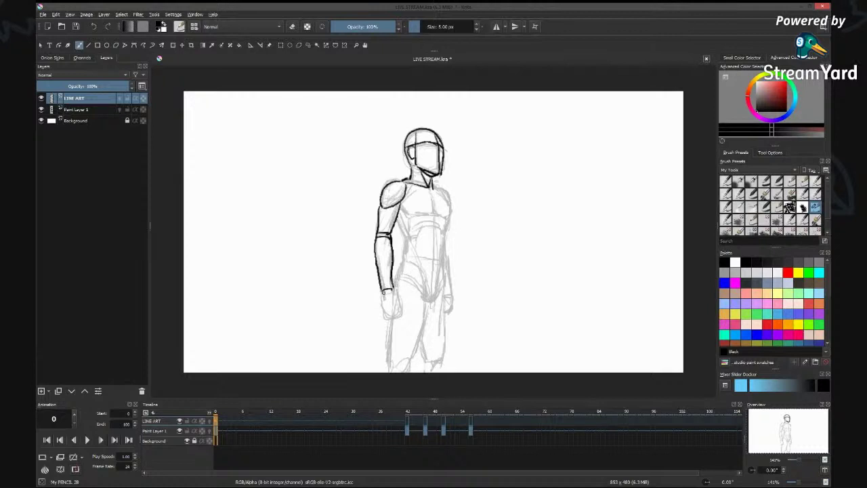
pyautogui.moveTo(384, 293)
pyautogui.mouseDown()
pyautogui.moveTo(393, 290)
pyautogui.moveTo(384, 315)
pyautogui.moveTo(402, 305)
pyautogui.moveTo(389, 321)
pyautogui.moveTo(404, 319)
pyautogui.mouseUp()
# Ink the chest, far shoulder, ribcage, abdomen and pelvis contours on frame 0.
pyautogui.moveTo(398, 202)
pyautogui.mouseDown()
pyautogui.moveTo(409, 216)
pyautogui.moveTo(436, 213)
pyautogui.moveTo(435, 203)
pyautogui.moveTo(436, 214)
pyautogui.mouseUp()
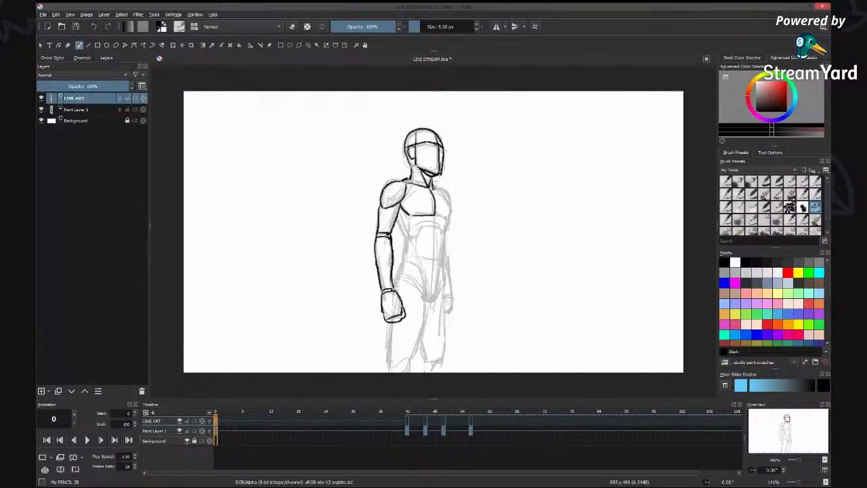
pyautogui.moveTo(432, 188)
pyautogui.mouseDown()
pyautogui.moveTo(448, 201)
pyautogui.moveTo(448, 217)
pyautogui.moveTo(447, 194)
pyautogui.moveTo(451, 211)
pyautogui.mouseUp()
pyautogui.moveTo(416, 236)
pyautogui.mouseDown()
pyautogui.moveTo(443, 227)
pyautogui.moveTo(446, 238)
pyautogui.moveTo(402, 258)
pyautogui.moveTo(418, 263)
pyautogui.moveTo(425, 281)
pyautogui.moveTo(440, 280)
pyautogui.mouseUp()
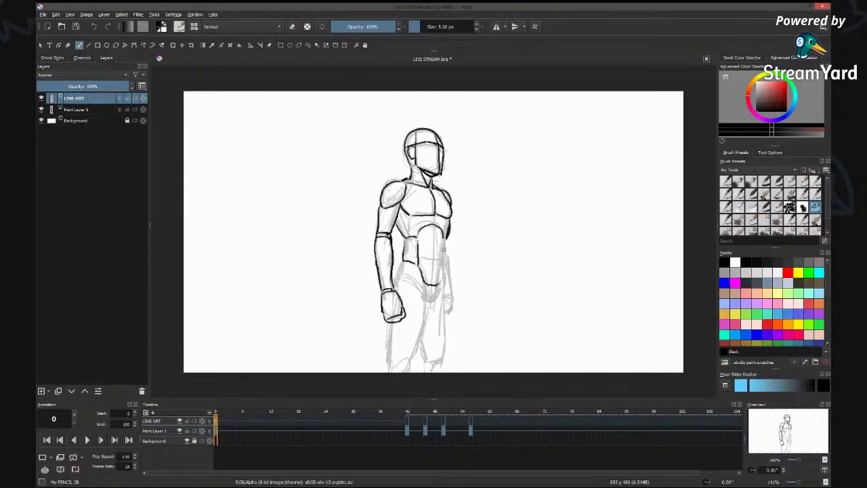
pyautogui.moveTo(443, 236); pyautogui.dragTo(437, 285)
pyautogui.moveTo(447, 244)
pyautogui.mouseDown()
pyautogui.moveTo(447, 265)
pyautogui.moveTo(399, 271)
pyautogui.moveTo(396, 280)
pyautogui.moveTo(431, 300)
pyautogui.moveTo(445, 269)
pyautogui.mouseUp()
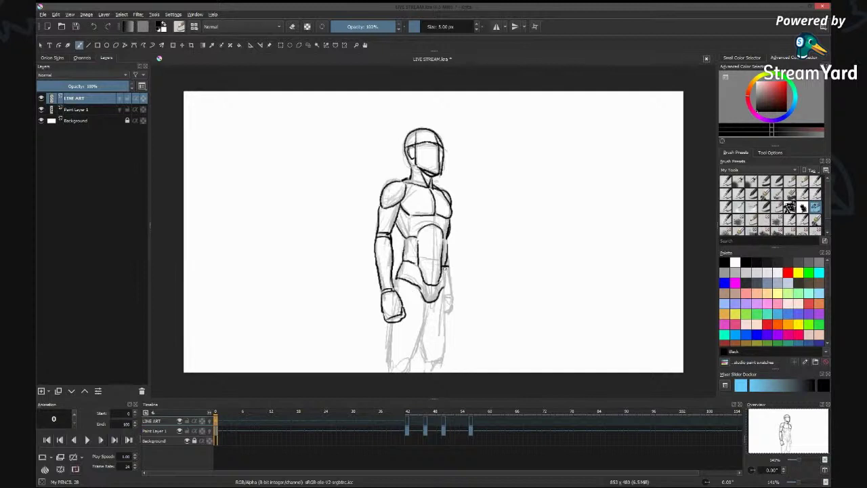
pyautogui.moveTo(444, 269); pyautogui.dragTo(447, 290)
# Ink both legs down to the canvas edge with knee lines, plus the far forearm and hand, on frame 0.
pyautogui.moveTo(387, 323); pyautogui.dragTo(388, 373)
pyautogui.moveTo(427, 302); pyautogui.dragTo(411, 359)
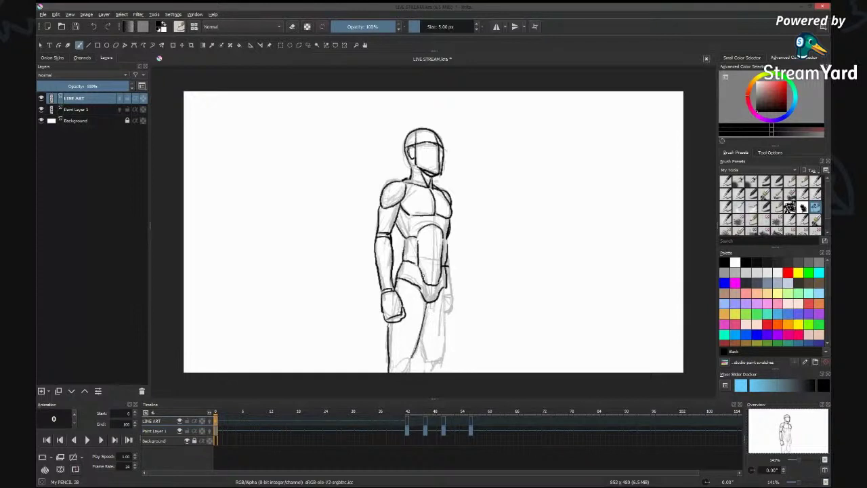
pyautogui.moveTo(426, 273)
pyautogui.mouseDown()
pyautogui.moveTo(420, 301)
pyautogui.moveTo(436, 298)
pyautogui.moveTo(427, 295)
pyautogui.mouseUp()
pyautogui.moveTo(410, 360); pyautogui.dragTo(397, 369)
pyautogui.moveTo(420, 340); pyautogui.dragTo(427, 370)
pyautogui.moveTo(449, 291)
pyautogui.mouseDown()
pyautogui.moveTo(441, 372)
pyautogui.moveTo(443, 358)
pyautogui.mouseUp()
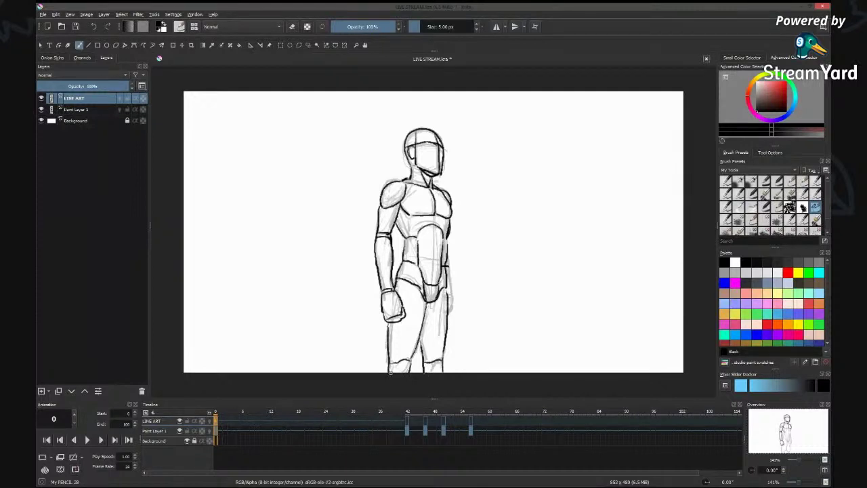
pyautogui.moveTo(447, 236); pyautogui.dragTo(448, 320)
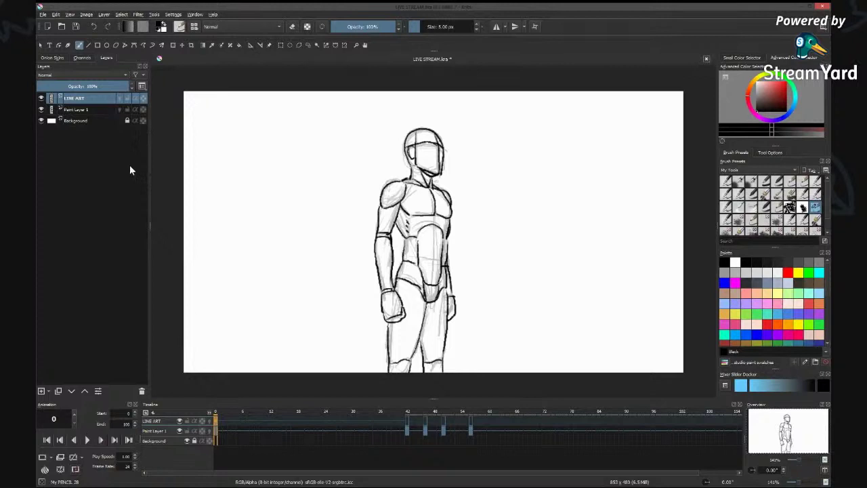
# Ink the near shoulder, upper arm, forearm and hand on LINE ART frame 42 with onion skins on.
pyautogui.click(407, 423)
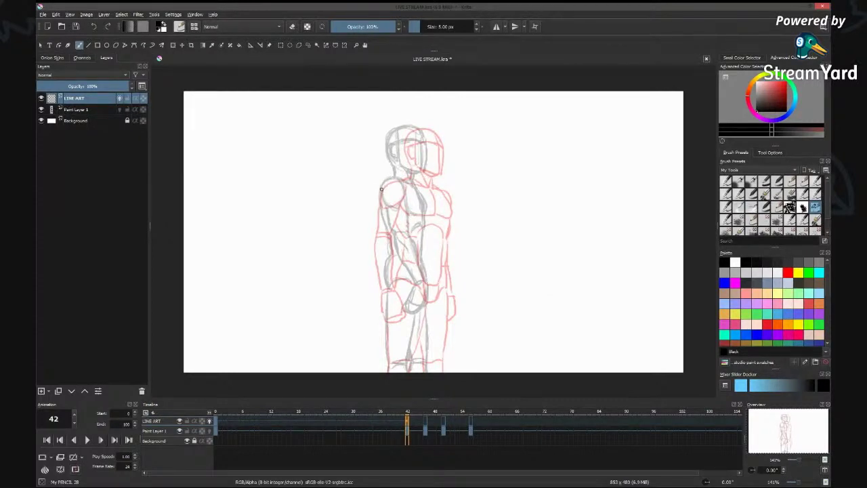
pyautogui.moveTo(381, 193)
pyautogui.mouseDown()
pyautogui.moveTo(389, 178)
pyautogui.moveTo(404, 185)
pyautogui.moveTo(382, 202)
pyautogui.mouseUp()
pyautogui.moveTo(381, 199); pyautogui.dragTo(399, 207)
pyautogui.moveTo(383, 201); pyautogui.dragTo(394, 231)
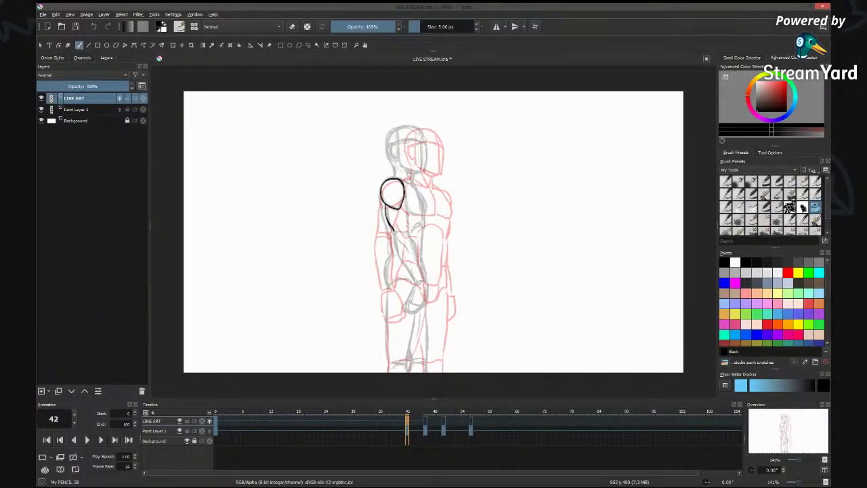
pyautogui.moveTo(404, 197); pyautogui.dragTo(409, 228)
pyautogui.moveTo(407, 231)
pyautogui.mouseDown()
pyautogui.moveTo(403, 264)
pyautogui.moveTo(414, 280)
pyautogui.mouseUp()
pyautogui.moveTo(408, 233)
pyautogui.mouseDown()
pyautogui.moveTo(426, 281)
pyautogui.moveTo(407, 305)
pyautogui.moveTo(418, 313)
pyautogui.moveTo(408, 314)
pyautogui.moveTo(420, 301)
pyautogui.moveTo(423, 307)
pyautogui.mouseUp()
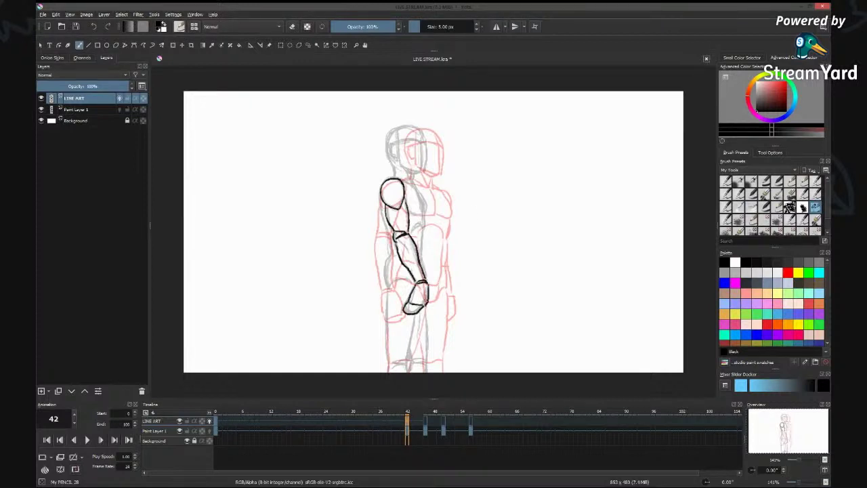
# Ink the back, chest, rib and hip contours of the torso around the near arm on frame 42.
pyautogui.moveTo(382, 197); pyautogui.dragTo(389, 237)
pyautogui.moveTo(396, 178)
pyautogui.mouseDown()
pyautogui.moveTo(421, 194)
pyautogui.moveTo(426, 228)
pyautogui.mouseUp()
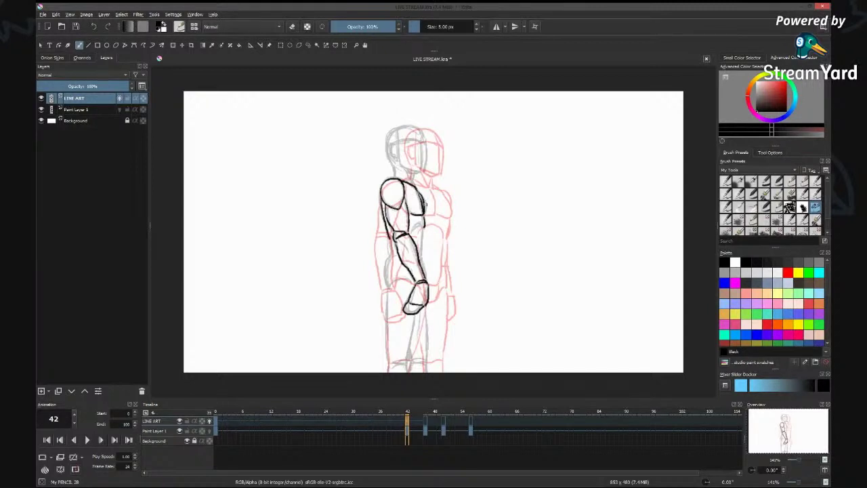
pyautogui.press('e')
pyautogui.press('e')
pyautogui.moveTo(418, 189); pyautogui.dragTo(424, 228)
pyautogui.moveTo(426, 225); pyautogui.dragTo(411, 232)
pyautogui.moveTo(387, 261); pyautogui.dragTo(386, 289)
pyautogui.moveTo(394, 240); pyautogui.dragTo(391, 263)
# Ink the front of the waist and both legs with their knee lines down to the canvas edge on frame 42.
pyautogui.moveTo(424, 229)
pyautogui.mouseDown()
pyautogui.moveTo(420, 268)
pyautogui.moveTo(392, 286)
pyautogui.moveTo(411, 287)
pyautogui.moveTo(387, 294)
pyautogui.moveTo(389, 368)
pyautogui.mouseUp()
pyautogui.moveTo(390, 364); pyautogui.dragTo(409, 361)
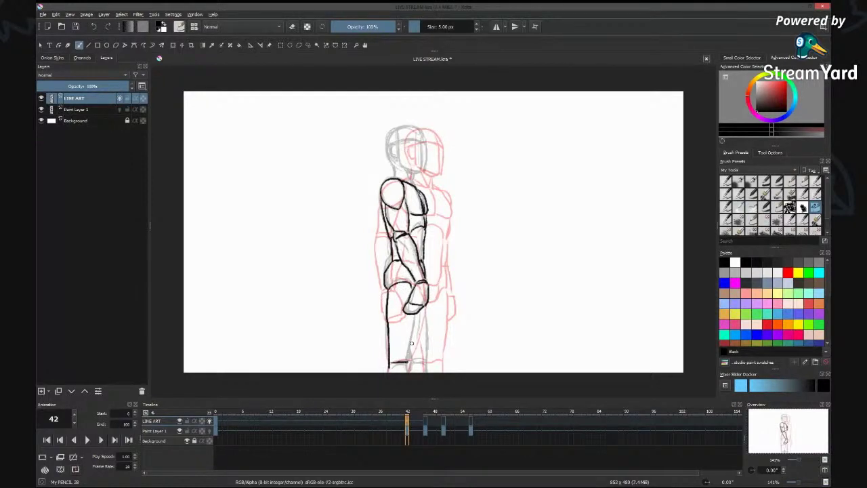
pyautogui.moveTo(415, 314); pyautogui.dragTo(409, 362)
pyautogui.moveTo(390, 363); pyautogui.dragTo(389, 372)
pyautogui.moveTo(425, 307); pyautogui.dragTo(425, 369)
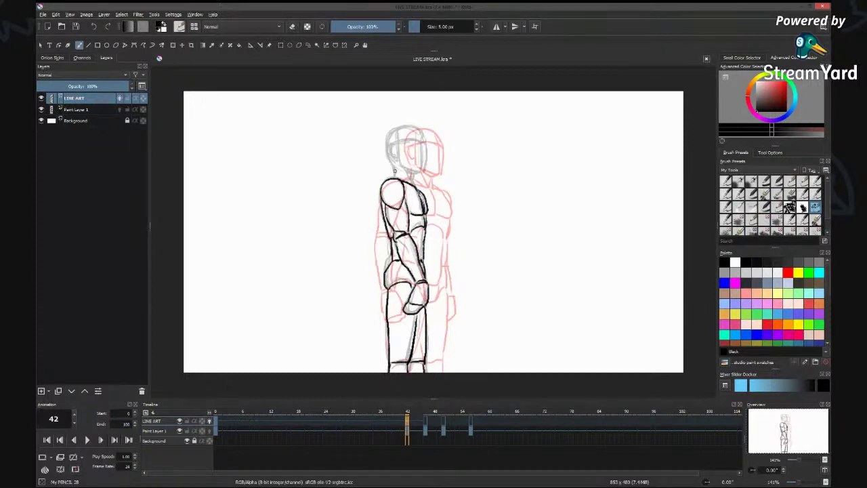
# Ink the neck, the head outline and the underside of the jaw on frame 42.
pyautogui.moveTo(391, 166); pyautogui.dragTo(397, 178)
pyautogui.moveTo(414, 174); pyautogui.dragTo(414, 184)
pyautogui.moveTo(395, 127)
pyautogui.mouseDown()
pyautogui.moveTo(384, 154)
pyautogui.moveTo(392, 165)
pyautogui.mouseUp()
pyautogui.moveTo(390, 128)
pyautogui.mouseDown()
pyautogui.moveTo(416, 128)
pyautogui.moveTo(425, 162)
pyautogui.moveTo(421, 172)
pyautogui.moveTo(411, 168)
pyautogui.moveTo(418, 170)
pyautogui.mouseUp()
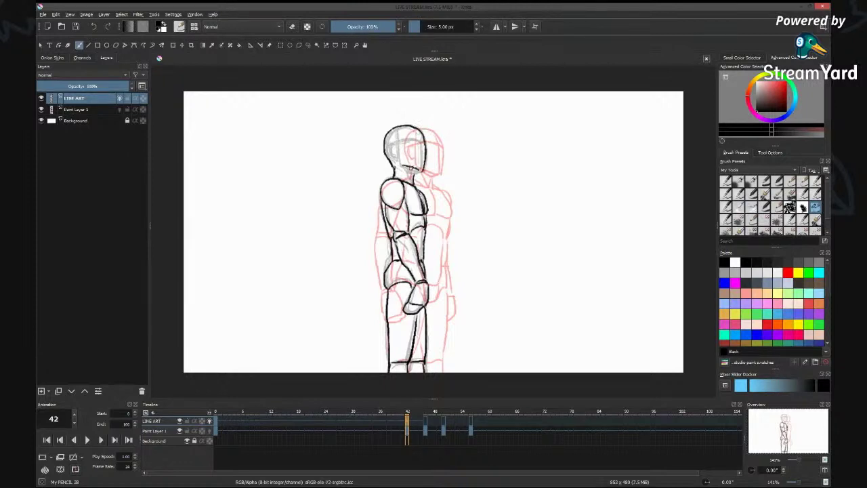
pyautogui.moveTo(402, 165); pyautogui.dragTo(420, 176)
pyautogui.moveTo(402, 166); pyautogui.dragTo(410, 178)
pyautogui.moveTo(417, 166); pyautogui.dragTo(423, 174)
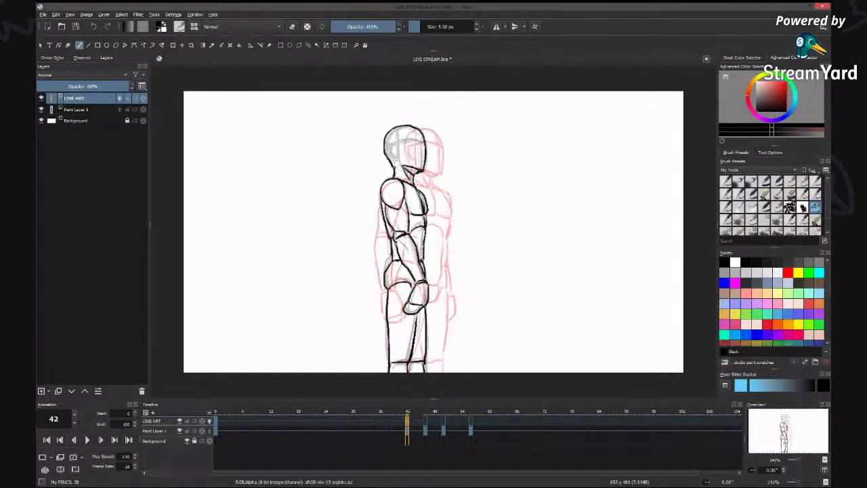
# Add the ear, brow line and front face plane inside the head on frame 42.
pyautogui.moveTo(399, 131)
pyautogui.mouseDown()
pyautogui.moveTo(390, 160)
pyautogui.moveTo(396, 161)
pyautogui.mouseUp()
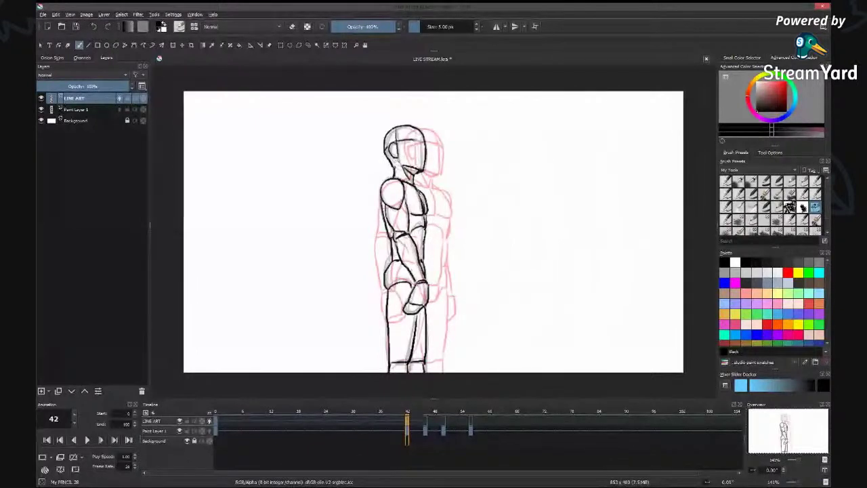
pyautogui.moveTo(413, 143); pyautogui.dragTo(425, 140)
pyautogui.moveTo(423, 142); pyautogui.dragTo(424, 174)
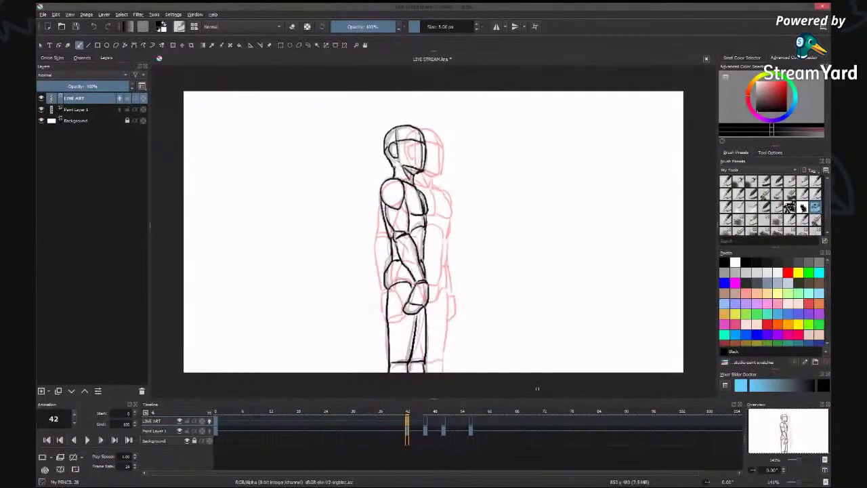
# On frame 46 of the LINE ART layer, ink the head with its brow and face lines and the neck.
pyautogui.click(426, 421)
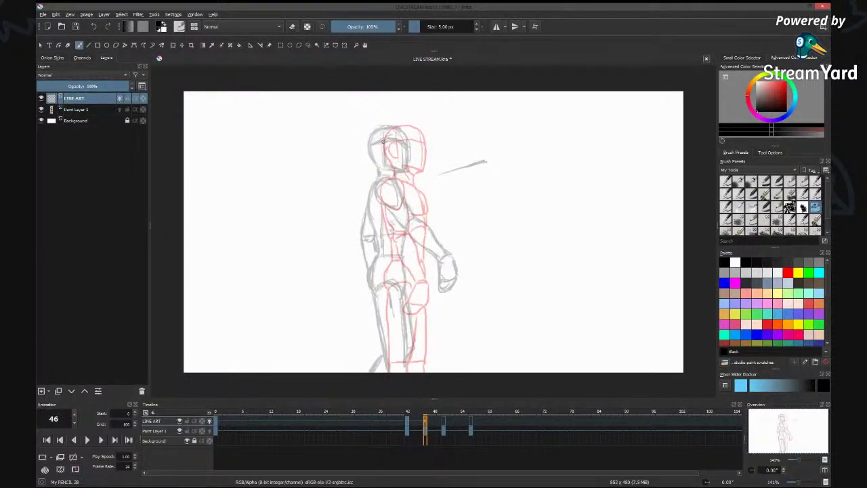
pyautogui.moveTo(369, 144)
pyautogui.mouseDown()
pyautogui.moveTo(393, 135)
pyautogui.moveTo(384, 162)
pyautogui.moveTo(381, 141)
pyautogui.moveTo(399, 136)
pyautogui.moveTo(406, 146)
pyautogui.moveTo(387, 126)
pyautogui.moveTo(403, 133)
pyautogui.moveTo(411, 170)
pyautogui.moveTo(394, 179)
pyautogui.mouseUp()
pyautogui.moveTo(374, 131)
pyautogui.mouseDown()
pyautogui.moveTo(367, 153)
pyautogui.moveTo(387, 168)
pyautogui.moveTo(377, 166)
pyautogui.moveTo(378, 177)
pyautogui.mouseUp()
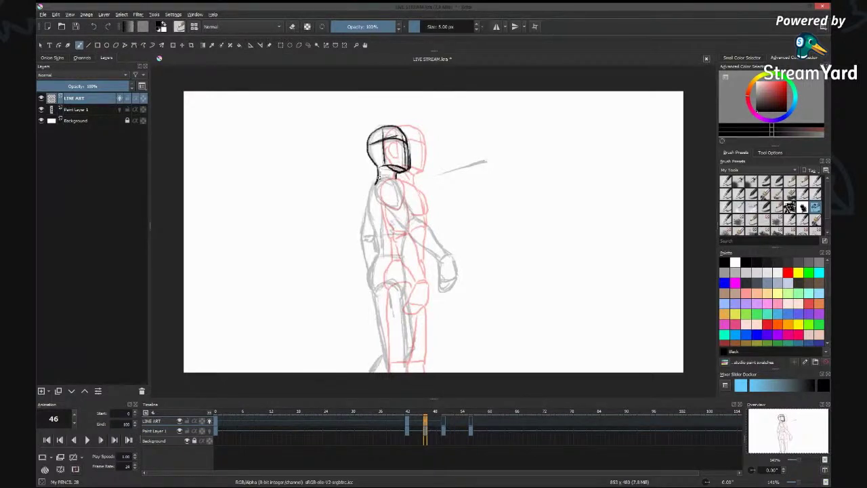
pyautogui.moveTo(378, 176); pyautogui.dragTo(371, 190)
# Ink the near shoulder, the forward-swinging arm with its elbow joint, and the hand on frame 46.
pyautogui.moveTo(374, 185)
pyautogui.mouseDown()
pyautogui.moveTo(397, 185)
pyautogui.moveTo(374, 197)
pyautogui.moveTo(382, 204)
pyautogui.moveTo(395, 183)
pyautogui.moveTo(396, 208)
pyautogui.mouseUp()
pyautogui.moveTo(380, 205); pyautogui.dragTo(406, 227)
pyautogui.moveTo(399, 194); pyautogui.dragTo(416, 215)
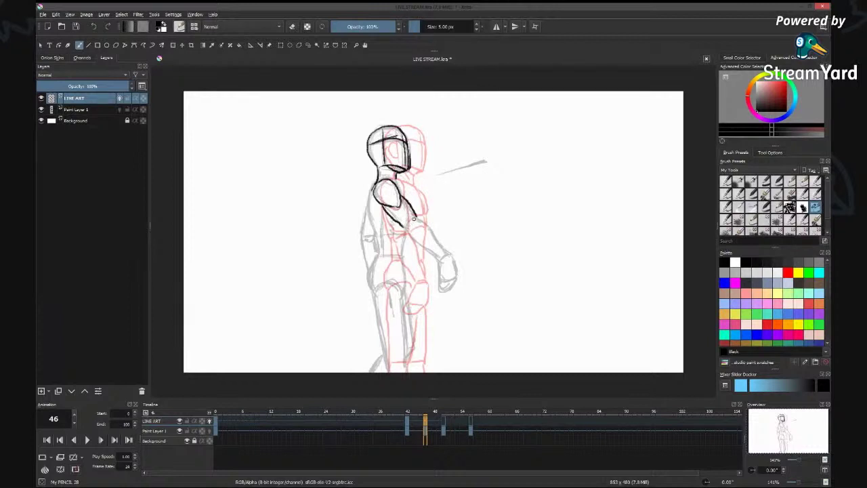
pyautogui.moveTo(402, 225); pyautogui.dragTo(405, 232)
pyautogui.moveTo(409, 232); pyautogui.dragTo(441, 258)
pyautogui.moveTo(427, 220)
pyautogui.mouseDown()
pyautogui.moveTo(418, 227)
pyautogui.moveTo(443, 246)
pyautogui.moveTo(441, 258)
pyautogui.mouseUp()
pyautogui.moveTo(453, 253); pyautogui.dragTo(441, 259)
pyautogui.moveTo(442, 258)
pyautogui.mouseDown()
pyautogui.moveTo(452, 254)
pyautogui.moveTo(456, 276)
pyautogui.mouseUp()
pyautogui.moveTo(439, 280)
pyautogui.mouseDown()
pyautogui.moveTo(457, 276)
pyautogui.moveTo(438, 283)
pyautogui.moveTo(441, 291)
pyautogui.moveTo(457, 276)
pyautogui.mouseUp()
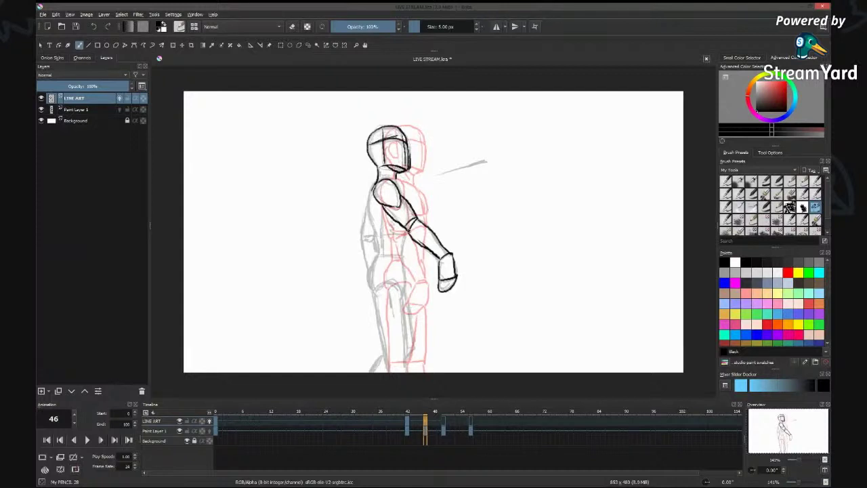
# Ink the back, rib line, waist and buttock contours of the torso on frame 46.
pyautogui.moveTo(375, 184)
pyautogui.mouseDown()
pyautogui.moveTo(367, 217)
pyautogui.moveTo(378, 256)
pyautogui.mouseUp()
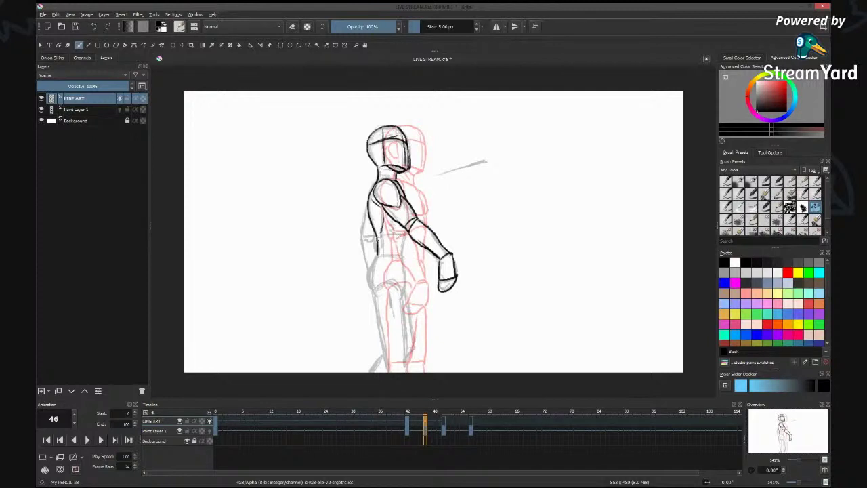
pyautogui.moveTo(377, 237)
pyautogui.mouseDown()
pyautogui.moveTo(404, 235)
pyautogui.moveTo(405, 258)
pyautogui.moveTo(389, 244)
pyautogui.moveTo(390, 257)
pyautogui.mouseUp()
pyautogui.moveTo(383, 235); pyautogui.dragTo(368, 293)
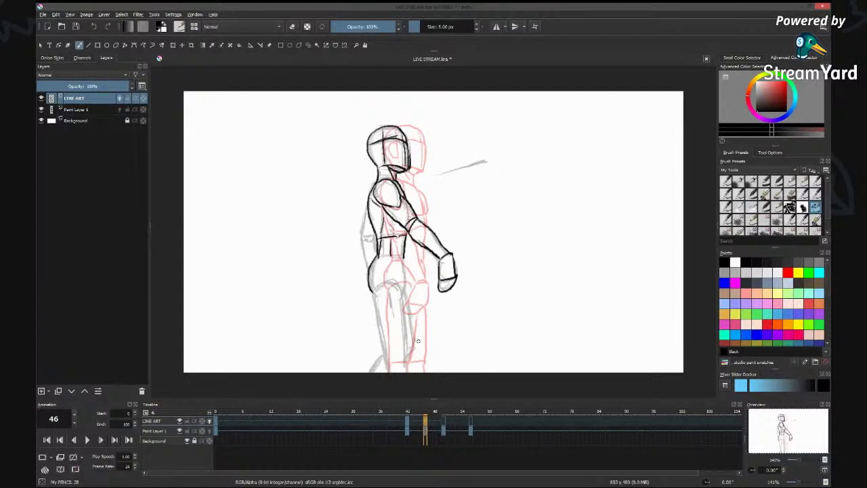
# Ink the hips and both legs down to the canvas edge on frame 46, closing the rib line under the arm.
pyautogui.moveTo(375, 259)
pyautogui.mouseDown()
pyautogui.moveTo(402, 259)
pyautogui.moveTo(406, 295)
pyautogui.moveTo(386, 283)
pyautogui.moveTo(404, 292)
pyautogui.moveTo(407, 328)
pyautogui.mouseUp()
pyautogui.moveTo(405, 297); pyautogui.dragTo(408, 352)
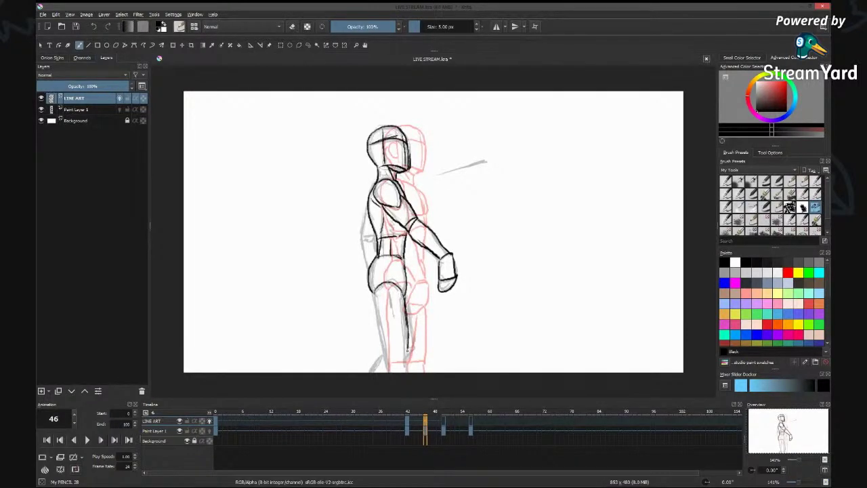
pyautogui.moveTo(373, 296)
pyautogui.mouseDown()
pyautogui.moveTo(386, 358)
pyautogui.moveTo(410, 357)
pyautogui.moveTo(408, 372)
pyautogui.mouseUp()
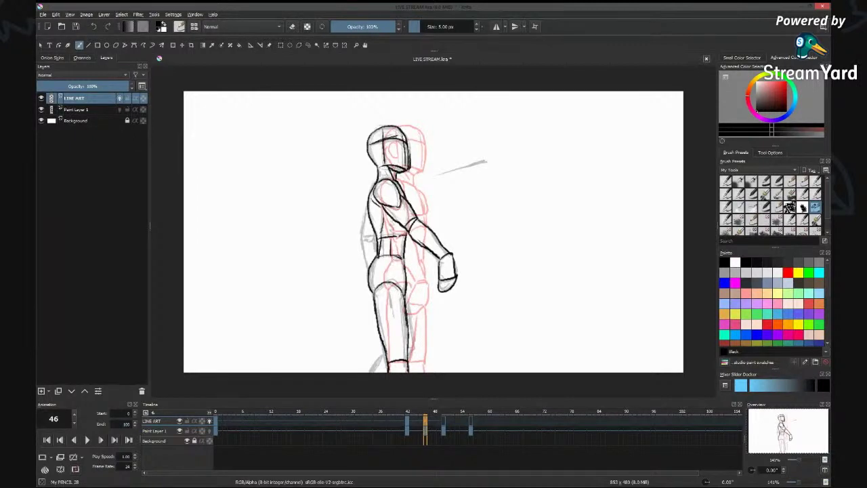
pyautogui.moveTo(392, 240)
pyautogui.mouseDown()
pyautogui.moveTo(394, 258)
pyautogui.moveTo(406, 231)
pyautogui.mouseUp()
pyautogui.moveTo(394, 267); pyautogui.dragTo(404, 299)
pyautogui.moveTo(404, 293)
pyautogui.mouseDown()
pyautogui.moveTo(414, 367)
pyautogui.moveTo(372, 373)
pyautogui.mouseUp()
# Ink the far arm behind the back, with its elbow and forearm, on frame 46.
pyautogui.moveTo(368, 201); pyautogui.dragTo(360, 239)
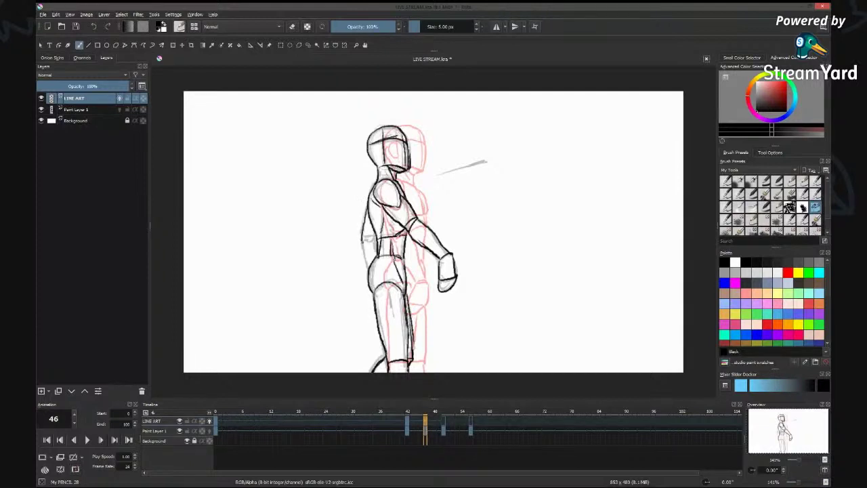
pyautogui.moveTo(361, 237); pyautogui.dragTo(375, 240)
pyautogui.moveTo(368, 242); pyautogui.dragTo(362, 270)
# On frame 50, ink the head outline with its ear, brow line, face plane and jaw.
pyautogui.click(443, 421)
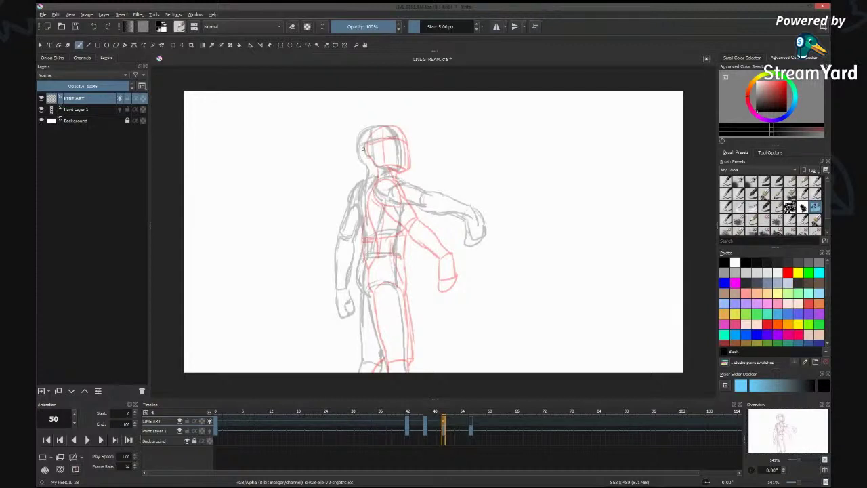
pyautogui.moveTo(366, 128)
pyautogui.mouseDown()
pyautogui.moveTo(356, 146)
pyautogui.moveTo(366, 166)
pyautogui.mouseUp()
pyautogui.moveTo(358, 134)
pyautogui.mouseDown()
pyautogui.moveTo(383, 125)
pyautogui.moveTo(401, 167)
pyautogui.mouseUp()
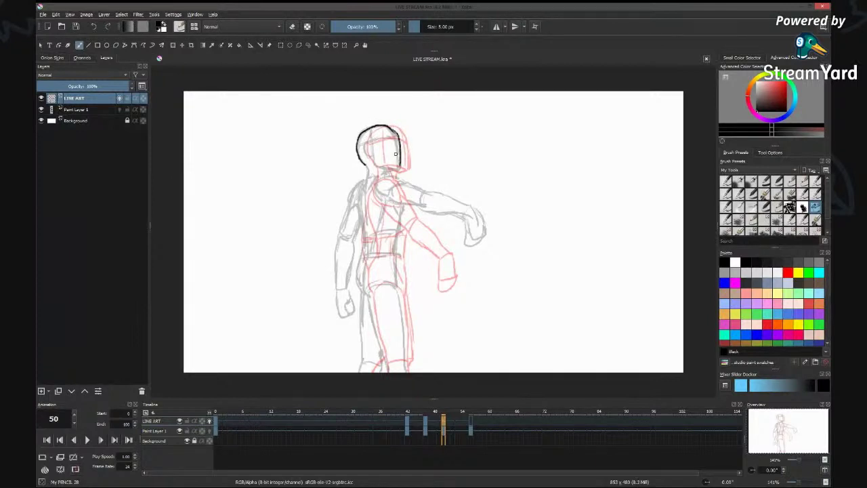
pyautogui.moveTo(370, 128)
pyautogui.mouseDown()
pyautogui.moveTo(374, 164)
pyautogui.moveTo(366, 142)
pyautogui.moveTo(400, 141)
pyautogui.moveTo(361, 157)
pyautogui.mouseUp()
pyautogui.moveTo(394, 134); pyautogui.dragTo(400, 165)
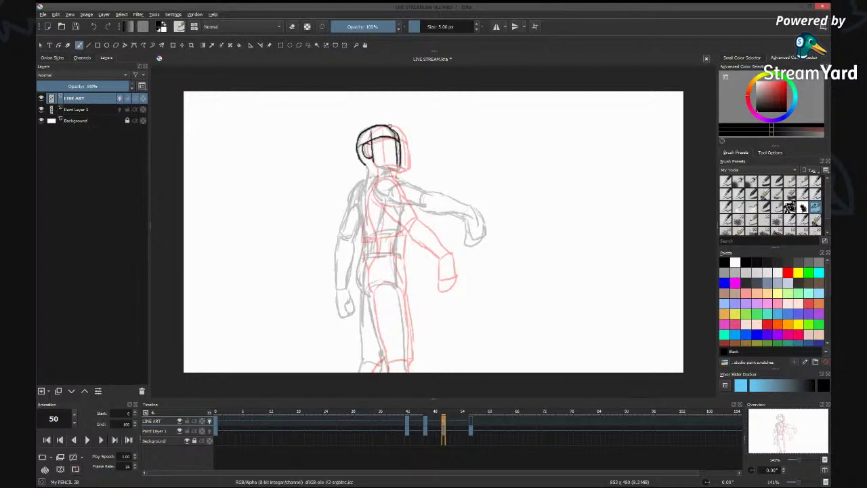
pyautogui.moveTo(391, 128)
pyautogui.mouseDown()
pyautogui.moveTo(401, 141)
pyautogui.moveTo(376, 164)
pyautogui.moveTo(398, 166)
pyautogui.moveTo(365, 181)
pyautogui.moveTo(384, 174)
pyautogui.mouseUp()
# Ink the back of the neck, the spine curve and the buttock contour on frame 50.
pyautogui.moveTo(366, 174); pyautogui.dragTo(365, 293)
pyautogui.moveTo(361, 257); pyautogui.dragTo(357, 294)
pyautogui.moveTo(358, 206); pyautogui.dragTo(361, 260)
# Ink the lowered far arm on frame 50, from the shoulder through the elbow and forearm to the fist.
pyautogui.moveTo(364, 181)
pyautogui.mouseDown()
pyautogui.moveTo(347, 226)
pyautogui.moveTo(348, 211)
pyautogui.moveTo(341, 230)
pyautogui.mouseUp()
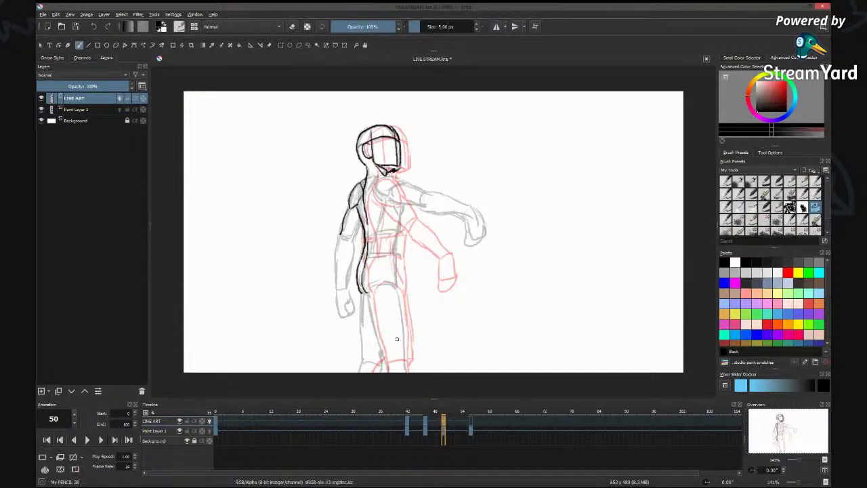
pyautogui.moveTo(359, 225)
pyautogui.mouseDown()
pyautogui.moveTo(336, 241)
pyautogui.moveTo(335, 289)
pyautogui.mouseUp()
pyautogui.moveTo(353, 241)
pyautogui.mouseDown()
pyautogui.moveTo(342, 290)
pyautogui.moveTo(352, 312)
pyautogui.moveTo(348, 302)
pyautogui.moveTo(342, 311)
pyautogui.mouseUp()
pyautogui.moveTo(343, 309)
pyautogui.mouseDown()
pyautogui.moveTo(349, 313)
pyautogui.moveTo(352, 303)
pyautogui.moveTo(352, 314)
pyautogui.mouseUp()
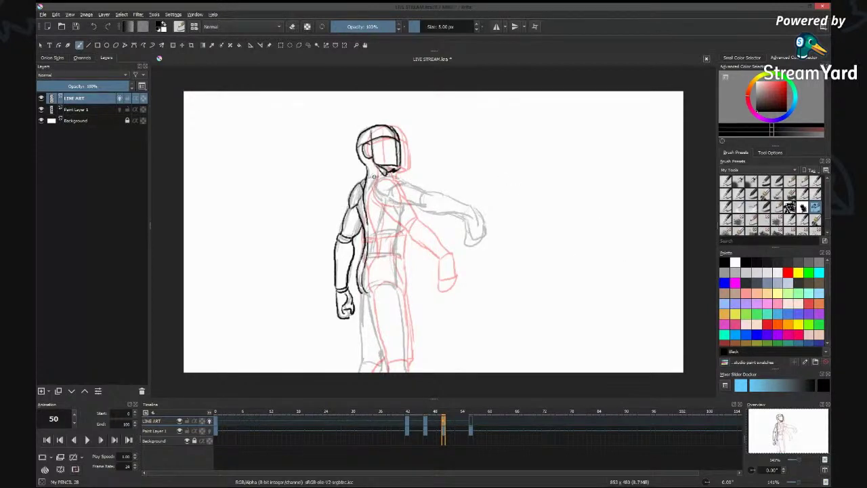
# Ink the collar line, the near shoulder and the side contour of the ribcage on frame 50.
pyautogui.moveTo(371, 175); pyautogui.dragTo(383, 178)
pyautogui.moveTo(375, 188); pyautogui.dragTo(385, 200)
pyautogui.moveTo(384, 206); pyautogui.dragTo(371, 255)
pyautogui.moveTo(380, 178)
pyautogui.mouseDown()
pyautogui.moveTo(402, 180)
pyautogui.moveTo(387, 196)
pyautogui.mouseUp()
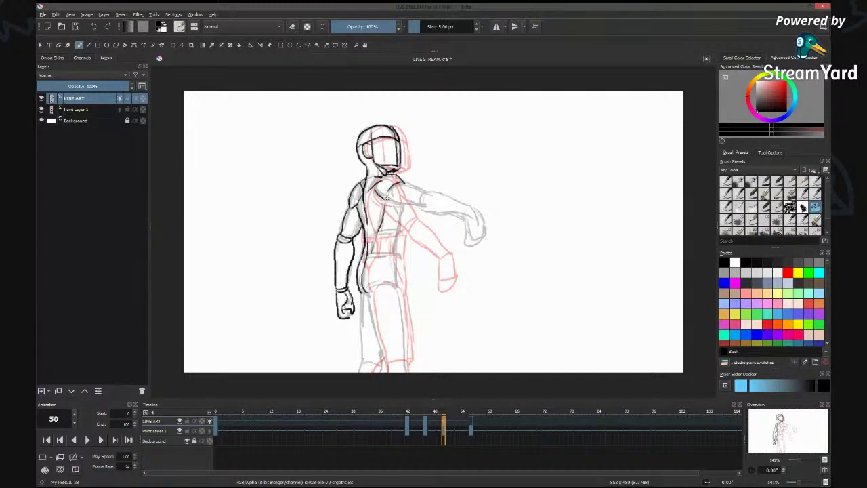
# Ink the raised near arm with its elbow joint, forearm and drooping hand on frame 50.
pyautogui.moveTo(387, 197); pyautogui.dragTo(417, 206)
pyautogui.moveTo(403, 182)
pyautogui.mouseDown()
pyautogui.moveTo(423, 191)
pyautogui.moveTo(417, 205)
pyautogui.moveTo(427, 193)
pyautogui.moveTo(420, 212)
pyautogui.moveTo(463, 218)
pyautogui.mouseUp()
pyautogui.moveTo(425, 192)
pyautogui.mouseDown()
pyautogui.moveTo(472, 210)
pyautogui.moveTo(464, 215)
pyautogui.moveTo(469, 236)
pyautogui.moveTo(485, 239)
pyautogui.mouseUp()
pyautogui.moveTo(470, 209); pyautogui.dragTo(485, 237)
pyautogui.moveTo(468, 229)
pyautogui.mouseDown()
pyautogui.moveTo(477, 245)
pyautogui.moveTo(481, 238)
pyautogui.mouseUp()
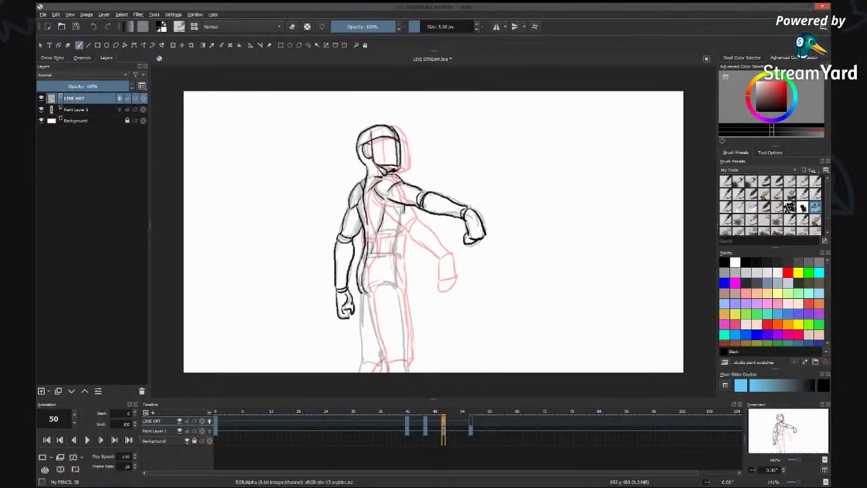
# Ink the front of the torso, the hips and both legs on frame 50, touching up the fingertips and the armpit.
pyautogui.moveTo(394, 202)
pyautogui.mouseDown()
pyautogui.moveTo(384, 235)
pyautogui.moveTo(397, 234)
pyautogui.moveTo(394, 264)
pyautogui.mouseUp()
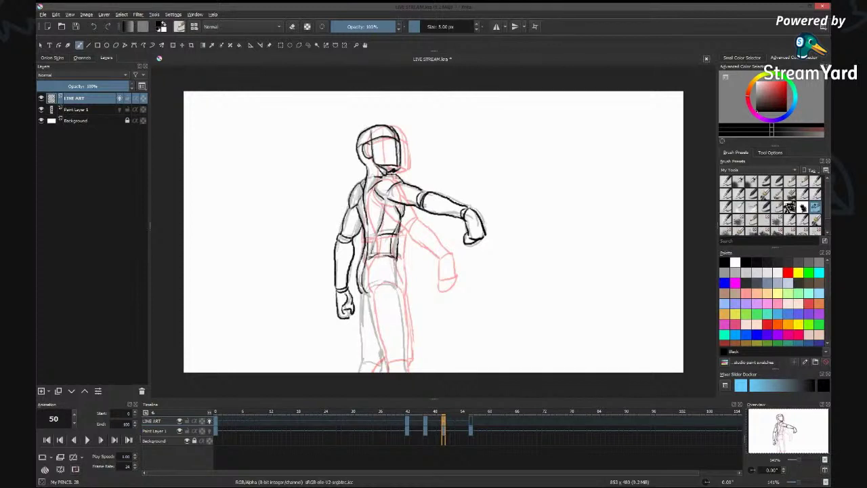
pyautogui.moveTo(396, 262); pyautogui.dragTo(394, 288)
pyautogui.moveTo(399, 283)
pyautogui.mouseDown()
pyautogui.moveTo(366, 291)
pyautogui.moveTo(387, 372)
pyautogui.mouseUp()
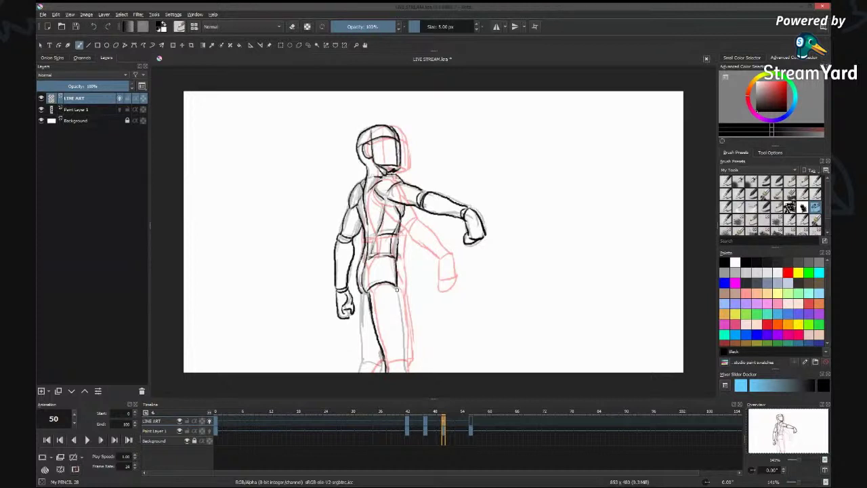
pyautogui.moveTo(396, 288); pyautogui.dragTo(407, 373)
pyautogui.moveTo(385, 368); pyautogui.dragTo(404, 361)
pyautogui.moveTo(364, 298)
pyautogui.mouseDown()
pyautogui.moveTo(358, 290)
pyautogui.moveTo(360, 371)
pyautogui.moveTo(382, 361)
pyautogui.moveTo(380, 373)
pyautogui.mouseUp()
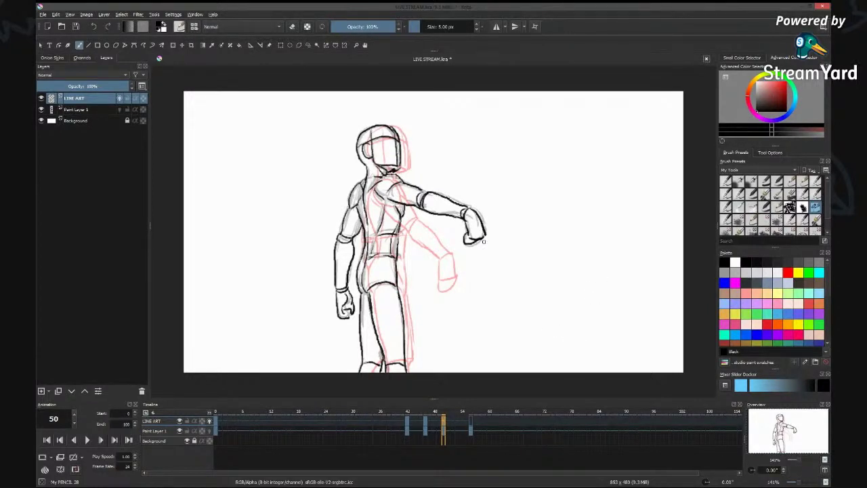
pyautogui.moveTo(475, 242); pyautogui.dragTo(481, 239)
pyautogui.moveTo(385, 198); pyautogui.dragTo(388, 210)
# On frame 56, ink the nape, the back of the head and the crown.
pyautogui.click(469, 426)
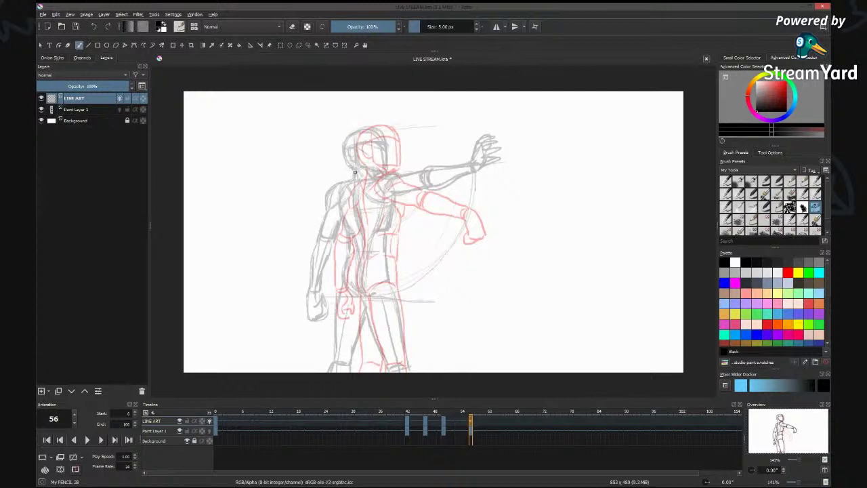
pyautogui.moveTo(351, 178); pyautogui.dragTo(353, 170)
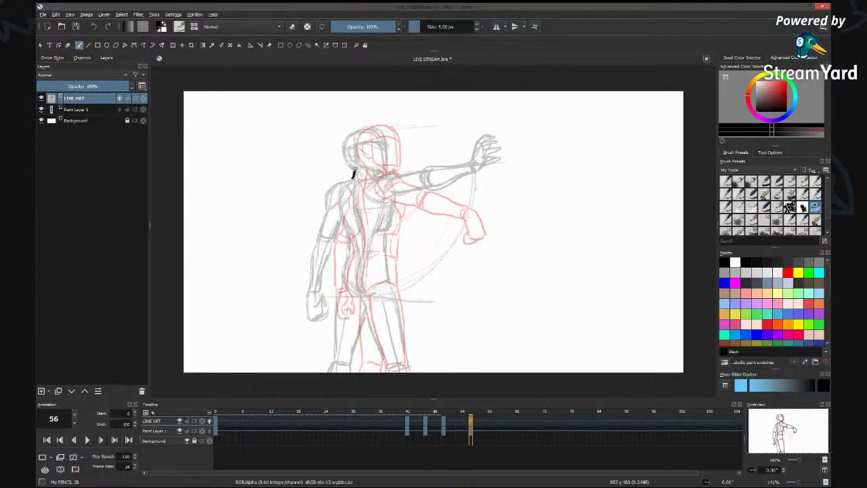
pyautogui.moveTo(353, 172)
pyautogui.mouseDown()
pyautogui.moveTo(343, 137)
pyautogui.moveTo(377, 126)
pyautogui.moveTo(385, 134)
pyautogui.mouseUp()
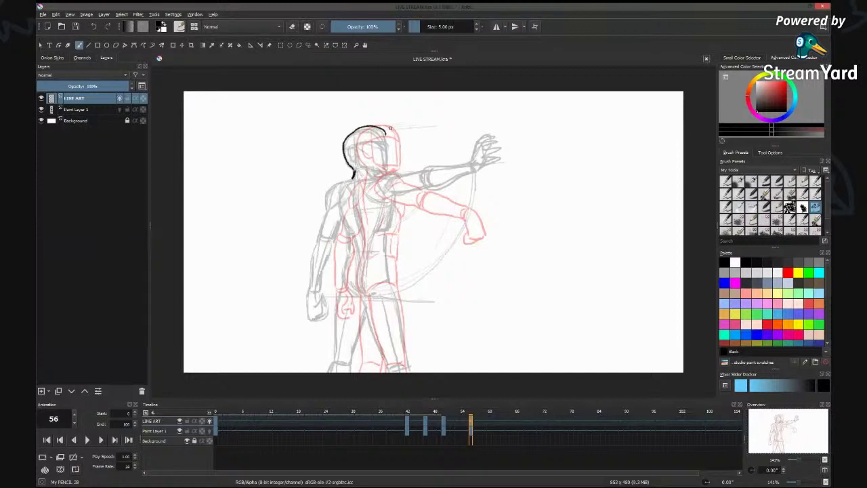
# Save the file, then erase and redraw the crown slightly lower, extending it along the front of the face on frame 56.
pyautogui.press('e')
pyautogui.hotkey('ctrl', 's')
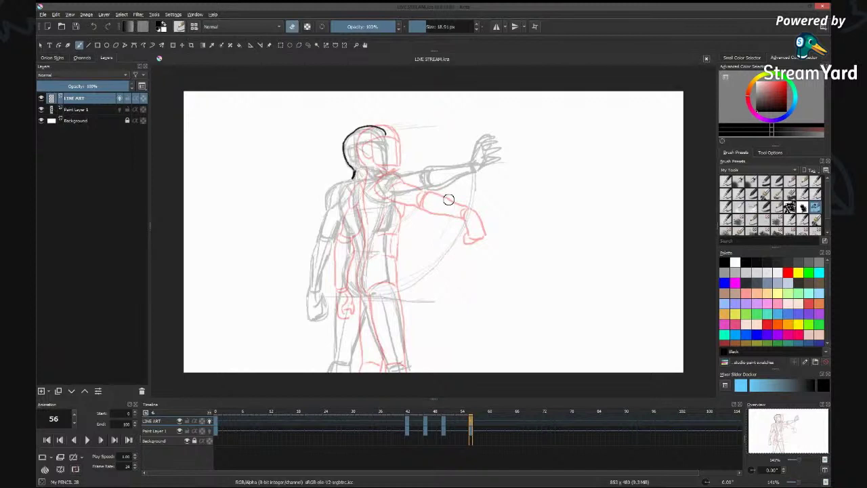
pyautogui.moveTo(393, 124)
pyautogui.mouseDown()
pyautogui.moveTo(386, 133)
pyautogui.moveTo(351, 128)
pyautogui.mouseUp()
pyautogui.moveTo(354, 129)
pyautogui.mouseDown()
pyautogui.moveTo(379, 131)
pyautogui.moveTo(372, 129)
pyautogui.moveTo(387, 169)
pyautogui.mouseUp()
pyautogui.press('e')
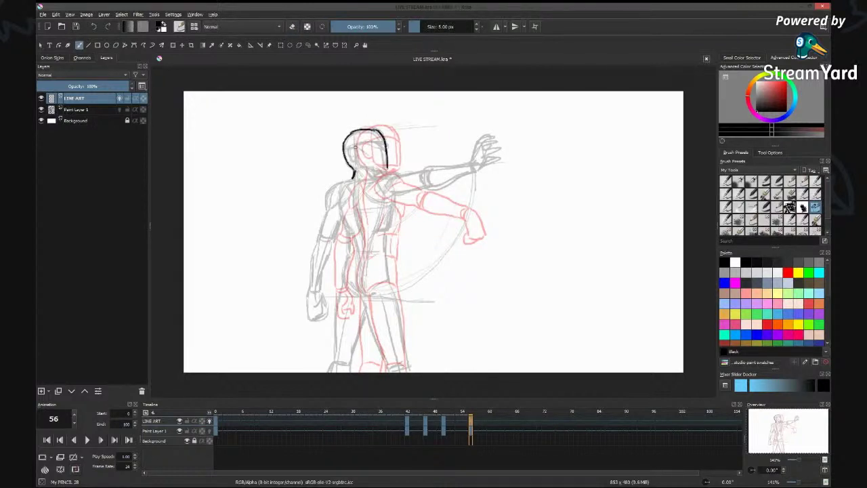
# Add the brow line, the face plane and the jaw to the head on frame 56.
pyautogui.moveTo(355, 138)
pyautogui.mouseDown()
pyautogui.moveTo(353, 165)
pyautogui.moveTo(380, 142)
pyautogui.mouseUp()
pyautogui.moveTo(378, 132); pyautogui.dragTo(386, 168)
pyautogui.moveTo(359, 165); pyautogui.dragTo(384, 172)
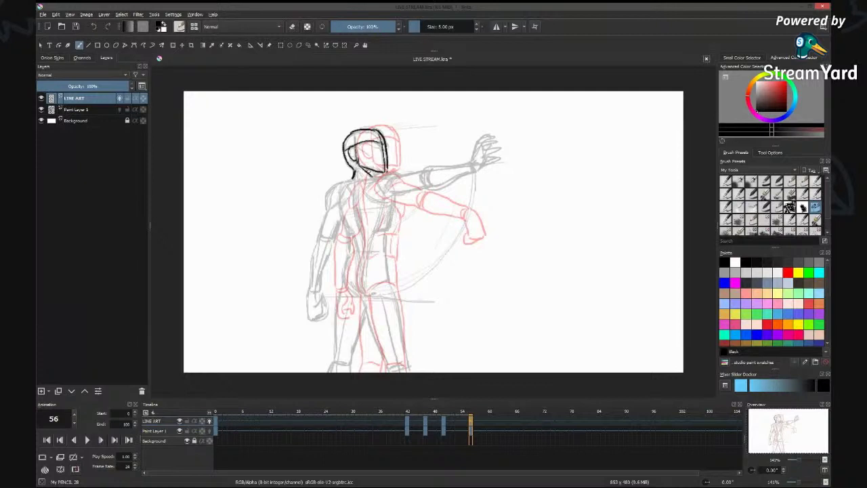
# Ink the neck slope, the far shoulder and the collar lines on frame 56.
pyautogui.moveTo(371, 176)
pyautogui.mouseDown()
pyautogui.moveTo(389, 169)
pyautogui.moveTo(335, 187)
pyautogui.moveTo(326, 211)
pyautogui.mouseUp()
pyautogui.moveTo(341, 200); pyautogui.dragTo(328, 209)
pyautogui.moveTo(374, 178)
pyautogui.mouseDown()
pyautogui.moveTo(397, 172)
pyautogui.moveTo(369, 180)
pyautogui.moveTo(355, 200)
pyautogui.moveTo(358, 225)
pyautogui.moveTo(350, 196)
pyautogui.moveTo(365, 184)
pyautogui.mouseUp()
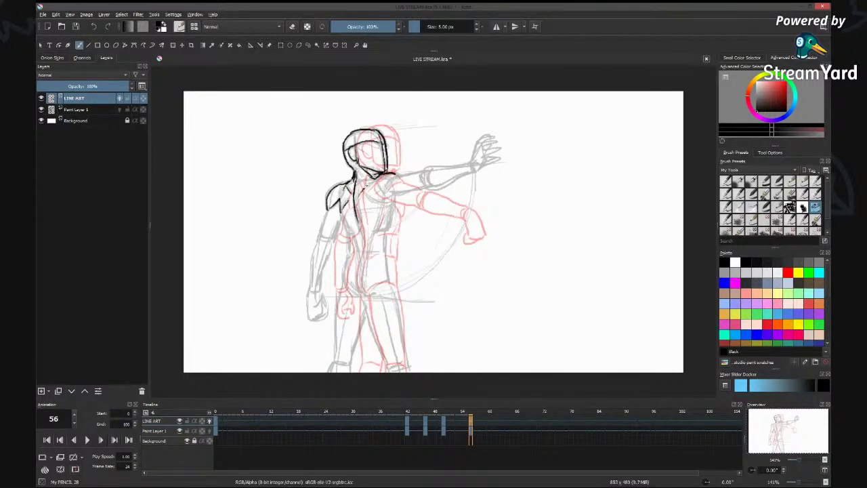
# Ink the chest, the near shoulder with its raised upper arm, and the back contours of the waist on frame 56.
pyautogui.moveTo(374, 187)
pyautogui.mouseDown()
pyautogui.moveTo(382, 194)
pyautogui.moveTo(394, 177)
pyautogui.moveTo(424, 169)
pyautogui.moveTo(393, 191)
pyautogui.moveTo(422, 187)
pyautogui.moveTo(392, 198)
pyautogui.moveTo(417, 191)
pyautogui.moveTo(394, 196)
pyautogui.moveTo(379, 230)
pyautogui.moveTo(355, 236)
pyautogui.moveTo(359, 254)
pyautogui.moveTo(368, 251)
pyautogui.mouseUp()
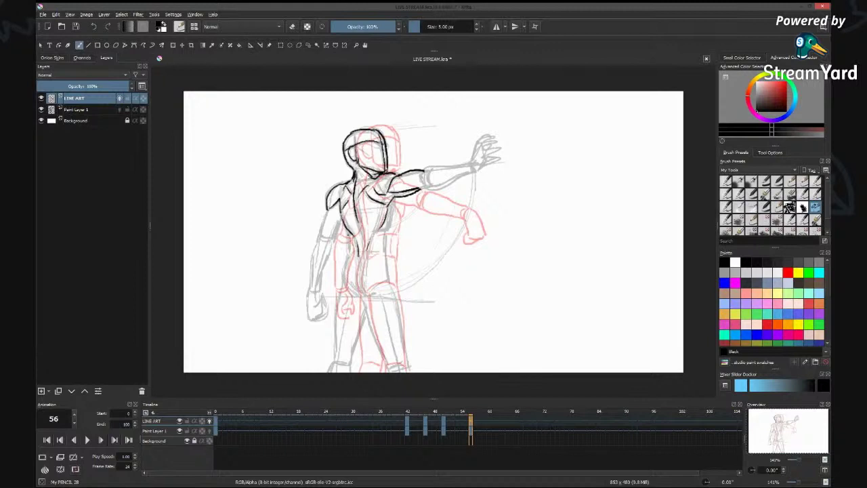
pyautogui.moveTo(348, 230); pyautogui.dragTo(347, 256)
pyautogui.moveTo(360, 229); pyautogui.dragTo(359, 256)
# Ink the lowered far arm on frame 56, from the upper arm through the elbow and forearm to the fist.
pyautogui.moveTo(328, 210); pyautogui.dragTo(319, 233)
pyautogui.moveTo(342, 220); pyautogui.dragTo(332, 244)
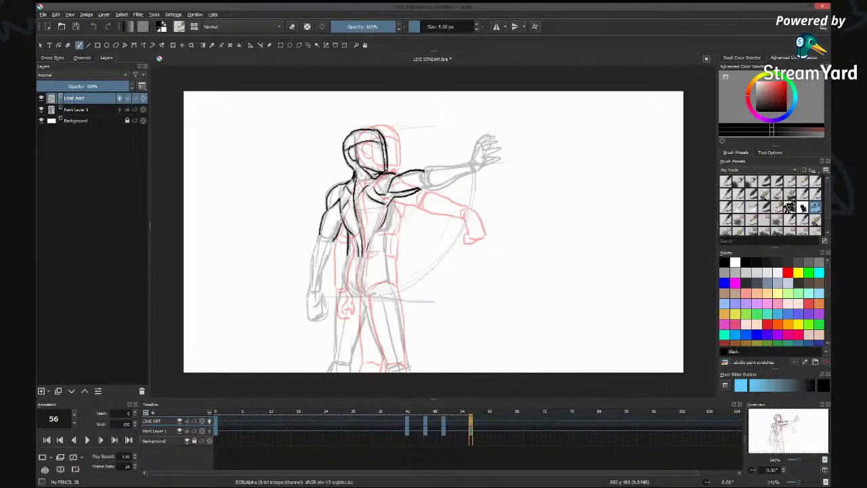
pyautogui.moveTo(334, 220)
pyautogui.mouseDown()
pyautogui.moveTo(310, 257)
pyautogui.moveTo(308, 291)
pyautogui.moveTo(320, 293)
pyautogui.moveTo(324, 271)
pyautogui.mouseUp()
pyautogui.moveTo(333, 242)
pyautogui.mouseDown()
pyautogui.moveTo(307, 310)
pyautogui.moveTo(314, 321)
pyautogui.moveTo(313, 310)
pyautogui.moveTo(326, 306)
pyautogui.mouseUp()
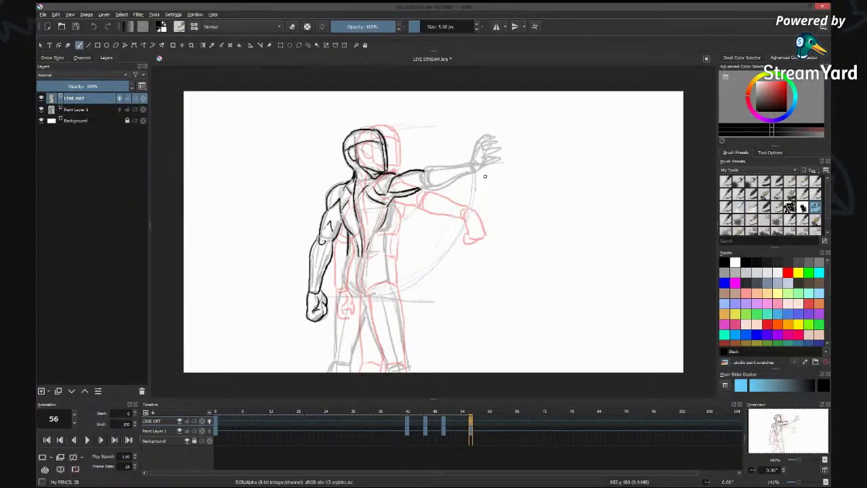
# Ink the front of the torso, the waistline and the hips down to the crotch on frame 56.
pyautogui.moveTo(394, 198)
pyautogui.mouseDown()
pyautogui.moveTo(389, 235)
pyautogui.moveTo(345, 264)
pyautogui.moveTo(341, 281)
pyautogui.moveTo(386, 257)
pyautogui.mouseUp()
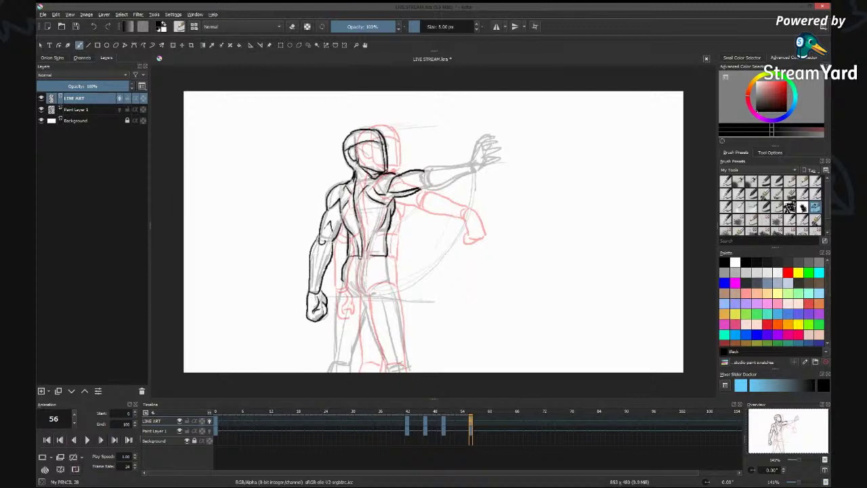
pyautogui.moveTo(359, 256); pyautogui.dragTo(362, 295)
pyautogui.moveTo(392, 280); pyautogui.dragTo(362, 294)
pyautogui.moveTo(389, 258); pyautogui.dragTo(390, 278)
# Ink both spread legs with their knee lines down to the canvas edge on frame 56.
pyautogui.moveTo(364, 295); pyautogui.dragTo(387, 369)
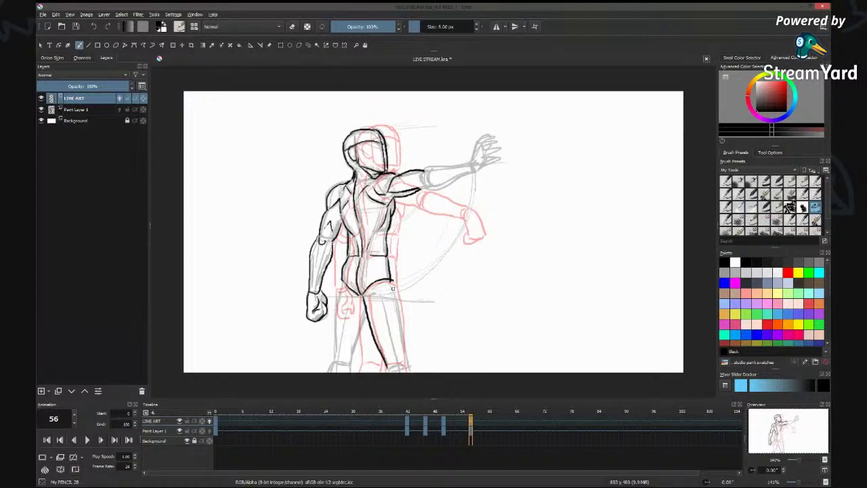
pyautogui.moveTo(392, 288)
pyautogui.mouseDown()
pyautogui.moveTo(400, 363)
pyautogui.moveTo(409, 366)
pyautogui.mouseUp()
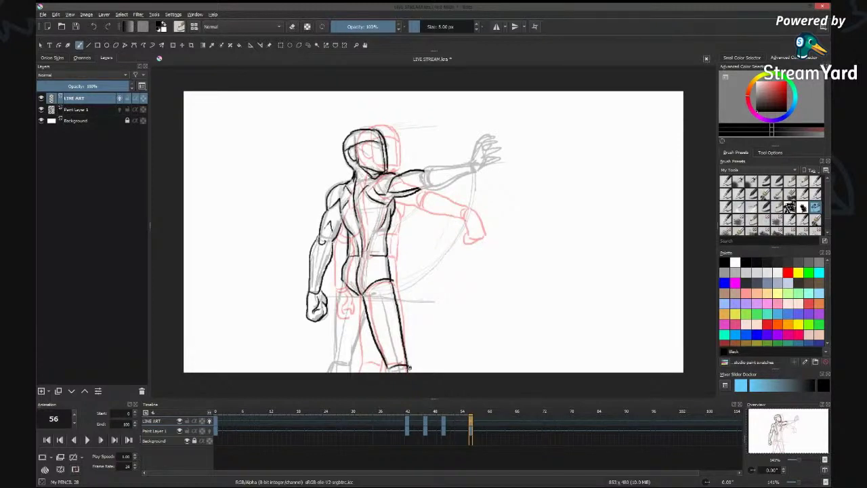
pyautogui.moveTo(343, 283); pyautogui.dragTo(332, 362)
pyautogui.moveTo(359, 317)
pyautogui.mouseDown()
pyautogui.moveTo(368, 335)
pyautogui.moveTo(348, 368)
pyautogui.moveTo(332, 369)
pyautogui.moveTo(351, 362)
pyautogui.mouseUp()
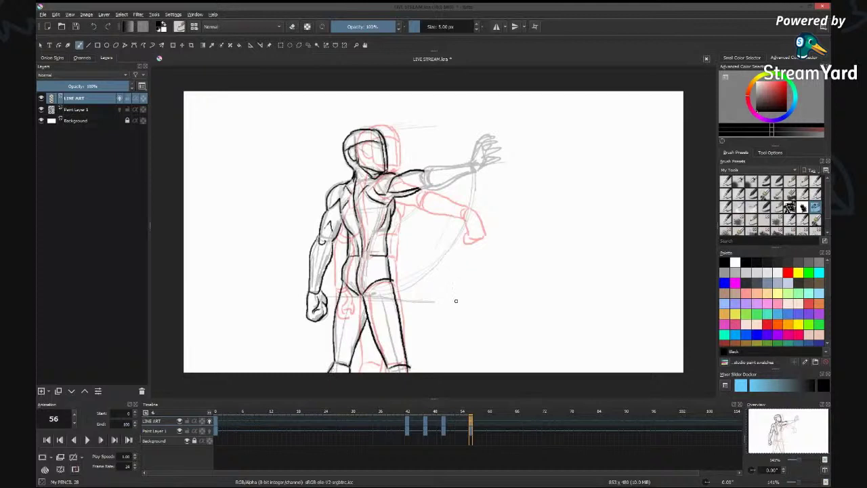
# Ink the elbow and forearm of the raised arm and the open hand with its spread fingers on frame 56.
pyautogui.moveTo(423, 170)
pyautogui.mouseDown()
pyautogui.moveTo(420, 187)
pyautogui.moveTo(432, 168)
pyautogui.moveTo(471, 163)
pyautogui.mouseUp()
pyautogui.moveTo(424, 188); pyautogui.dragTo(475, 172)
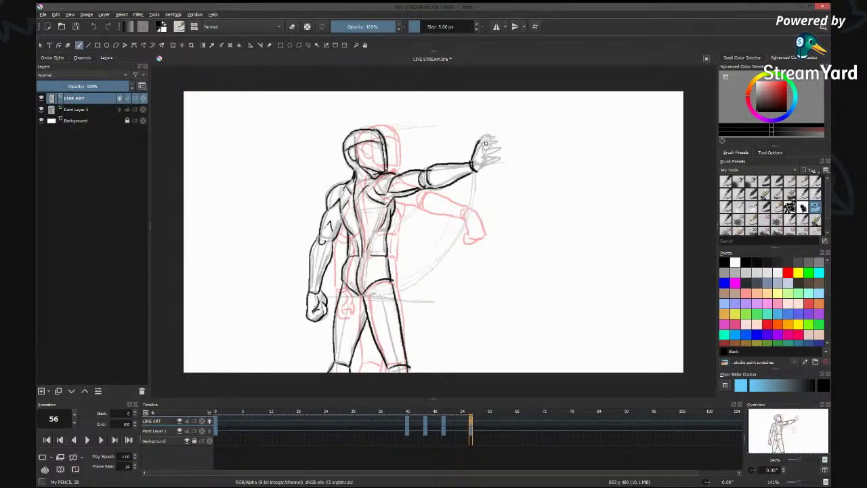
pyautogui.moveTo(488, 142)
pyautogui.mouseDown()
pyautogui.moveTo(482, 172)
pyautogui.moveTo(479, 140)
pyautogui.mouseUp()
pyautogui.moveTo(481, 135); pyautogui.dragTo(488, 131)
pyautogui.moveTo(482, 144)
pyautogui.mouseDown()
pyautogui.moveTo(499, 135)
pyautogui.moveTo(492, 150)
pyautogui.mouseUp()
pyautogui.moveTo(488, 140); pyautogui.dragTo(494, 130)
pyautogui.moveTo(485, 133)
pyautogui.mouseDown()
pyautogui.moveTo(497, 139)
pyautogui.moveTo(485, 153)
pyautogui.moveTo(501, 150)
pyautogui.moveTo(488, 160)
pyautogui.moveTo(503, 156)
pyautogui.moveTo(490, 164)
pyautogui.mouseUp()
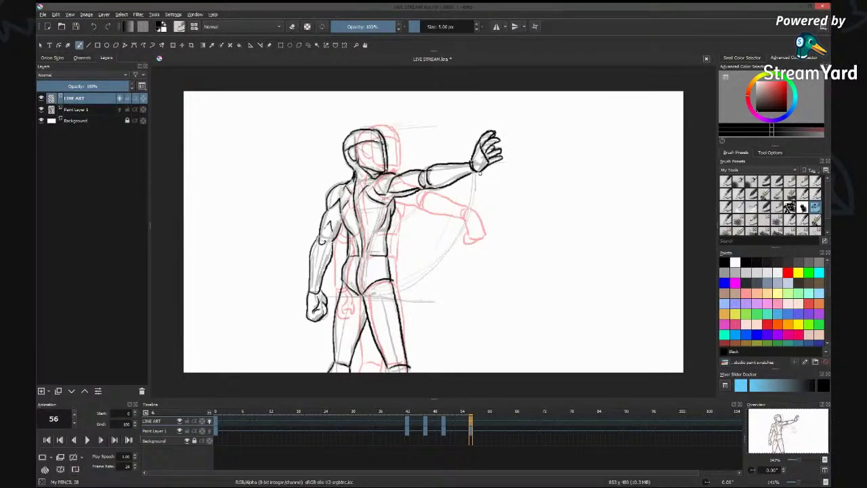
# Finish the wrist and elbow lines of the raised arm on frame 56, then hide the rough Paint Layer 1.
pyautogui.moveTo(464, 175); pyautogui.dragTo(482, 171)
pyautogui.moveTo(431, 172); pyautogui.dragTo(450, 172)
pyautogui.click(41, 110)
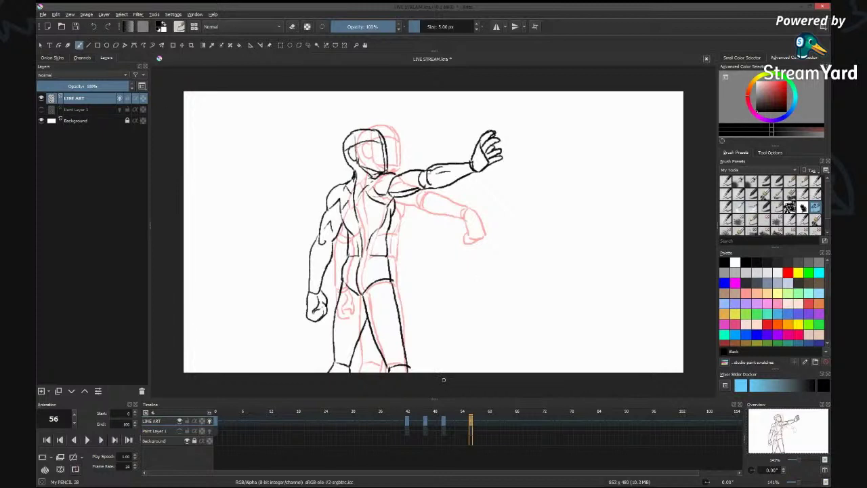
# Step through the inked keyframes from 0 to 56 to check the line art without the rough sketch.
pyautogui.click(222, 413)
pyautogui.click(406, 415)
pyautogui.click(424, 414)
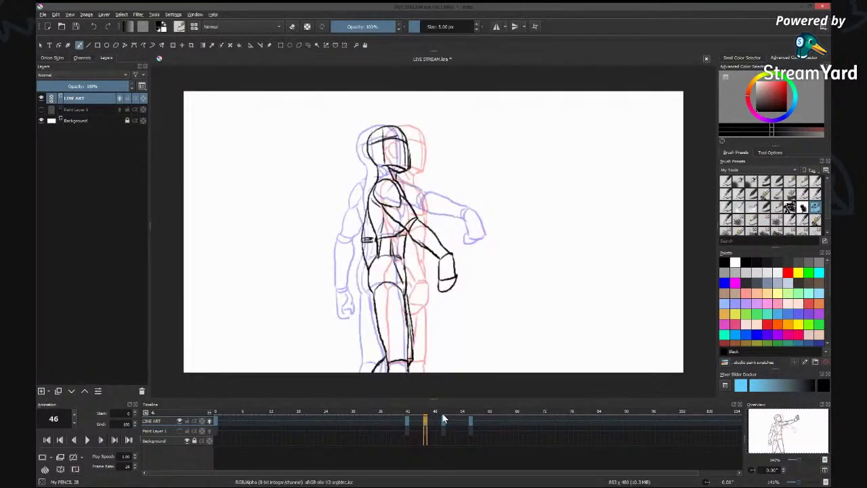
pyautogui.click(443, 416)
pyautogui.click(469, 414)
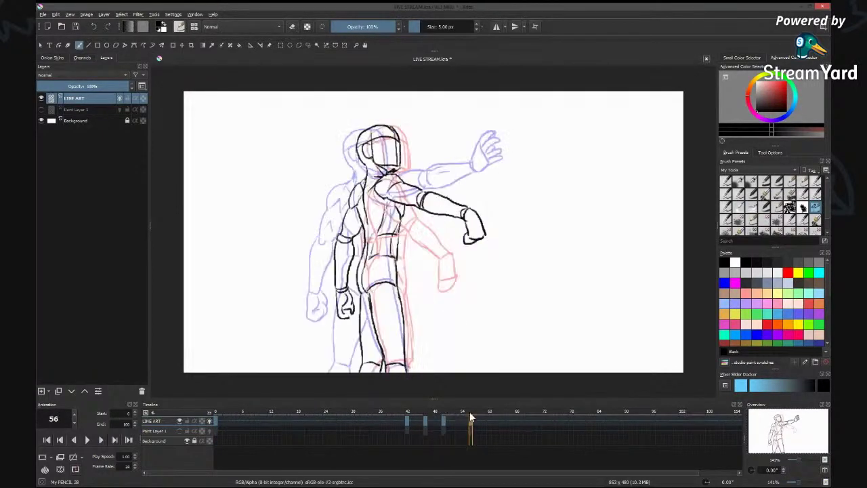
pyautogui.click(216, 422)
# Add a blank in-between frame at 44 on the LINE ART layer.
pyautogui.click(417, 422)
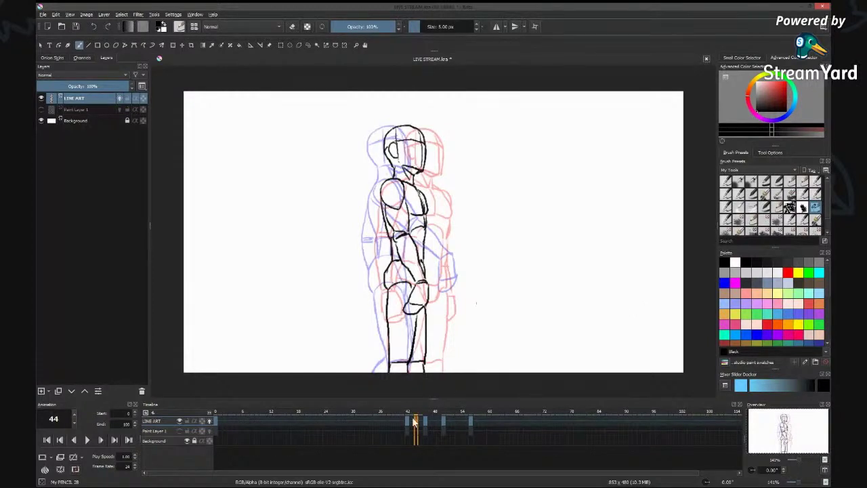
pyautogui.moveTo(417, 425)
pyautogui.mouseDown()
pyautogui.moveTo(404, 421)
pyautogui.moveTo(415, 421)
pyautogui.mouseUp()
pyautogui.click(44, 458)
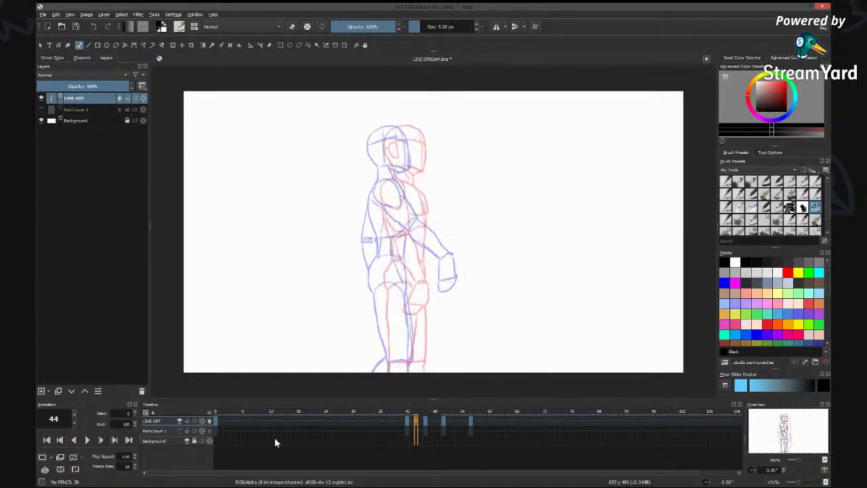
pyautogui.click(423, 419)
pyautogui.click(417, 423)
# Ink the helmet outline, visor, ear and neck on frame 44 between the two onion-skinned heads.
pyautogui.moveTo(386, 127)
pyautogui.mouseDown()
pyautogui.moveTo(376, 139)
pyautogui.moveTo(381, 164)
pyautogui.mouseUp()
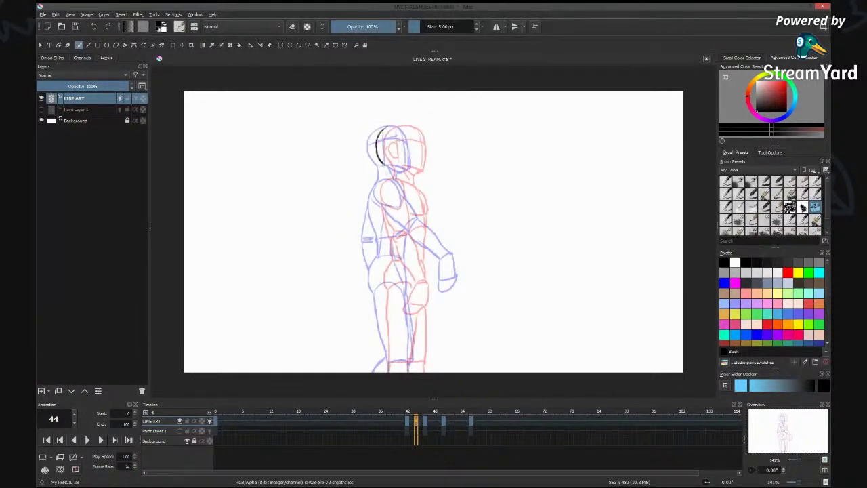
pyautogui.moveTo(384, 128)
pyautogui.mouseDown()
pyautogui.moveTo(415, 134)
pyautogui.moveTo(415, 165)
pyautogui.mouseUp()
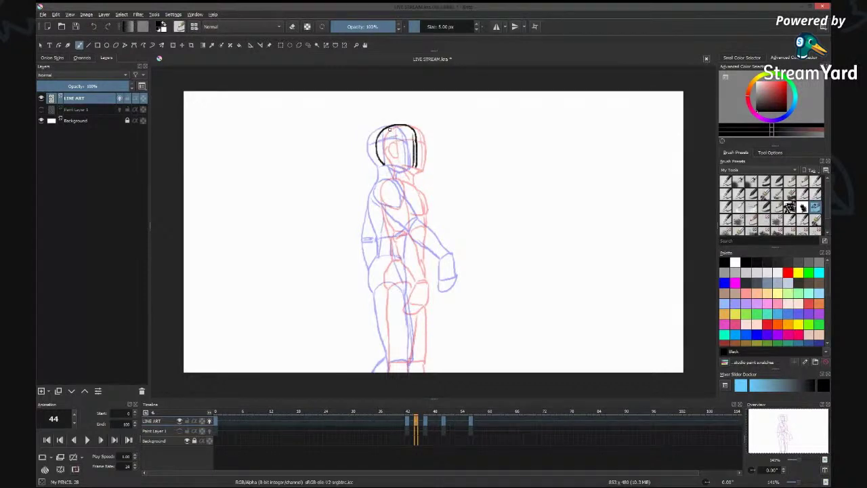
pyautogui.moveTo(390, 128); pyautogui.dragTo(390, 163)
pyautogui.moveTo(394, 163)
pyautogui.mouseDown()
pyautogui.moveTo(416, 172)
pyautogui.moveTo(404, 182)
pyautogui.moveTo(385, 166)
pyautogui.mouseUp()
pyautogui.moveTo(376, 143); pyautogui.dragTo(401, 140)
pyautogui.moveTo(401, 138)
pyautogui.mouseDown()
pyautogui.moveTo(416, 144)
pyautogui.moveTo(386, 147)
pyautogui.moveTo(390, 157)
pyautogui.mouseUp()
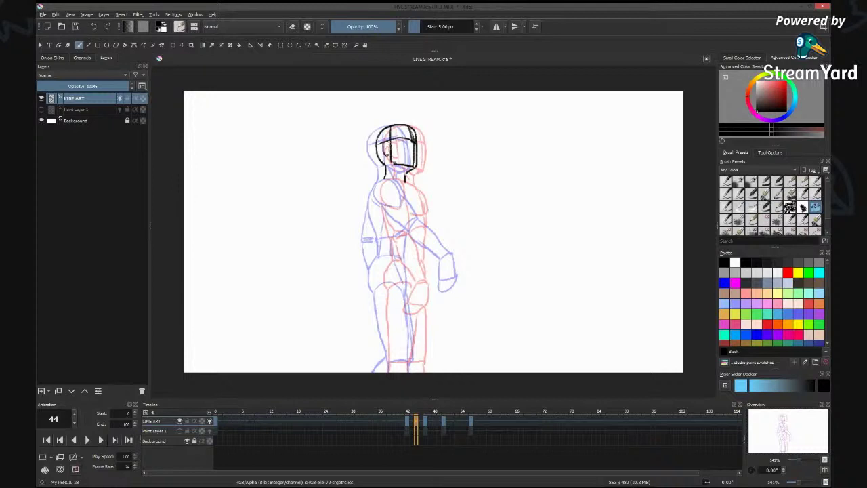
# Ink the missing ear curve on the head at frame 46 while comparing the heads on the surrounding keyframes.
pyautogui.click(406, 421)
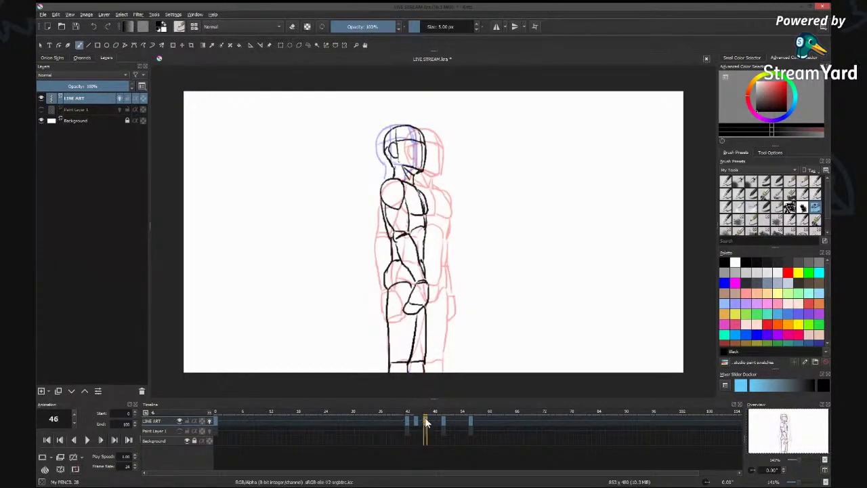
pyautogui.click(425, 421)
pyautogui.moveTo(381, 142); pyautogui.dragTo(378, 155)
pyautogui.click(443, 420)
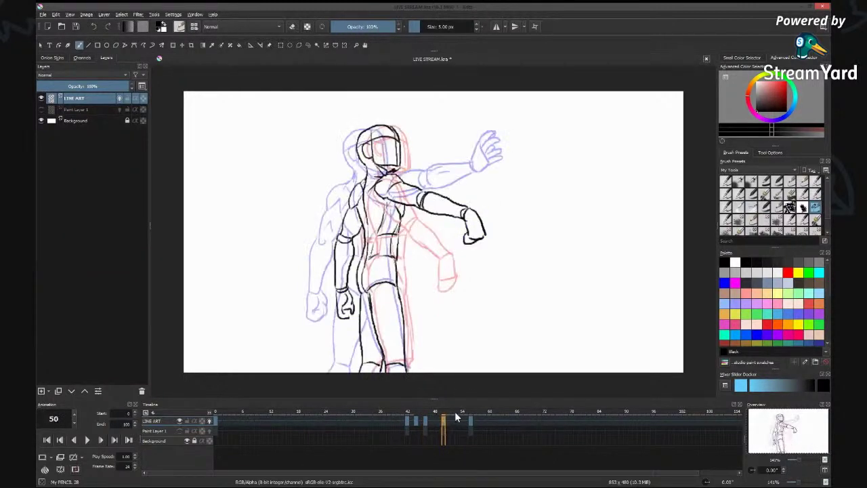
pyautogui.click(474, 421)
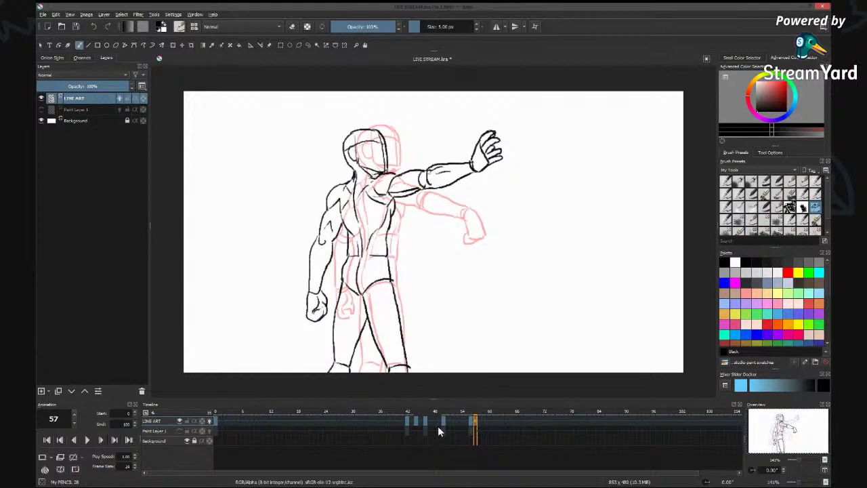
# Ink the near arm's round shoulder, upper arm and elbow on frame 44, and mark the wrist.
pyautogui.click(416, 422)
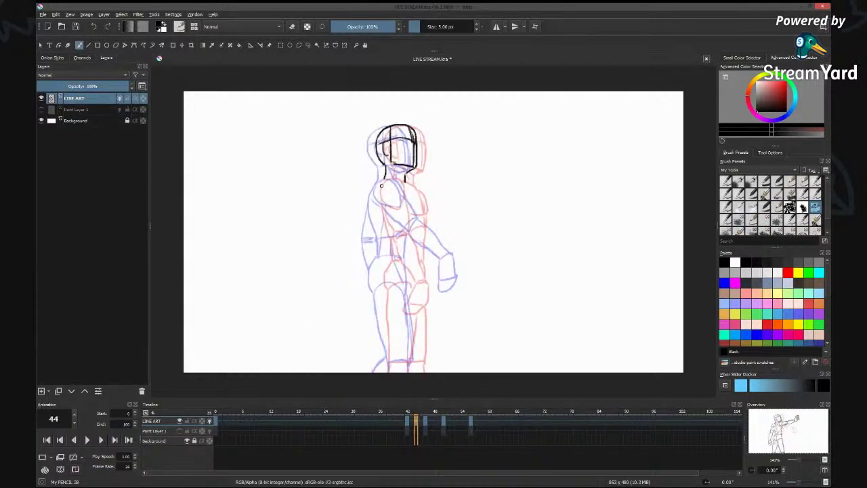
pyautogui.moveTo(382, 180)
pyautogui.mouseDown()
pyautogui.moveTo(378, 198)
pyautogui.moveTo(391, 205)
pyautogui.moveTo(399, 182)
pyautogui.moveTo(401, 200)
pyautogui.mouseUp()
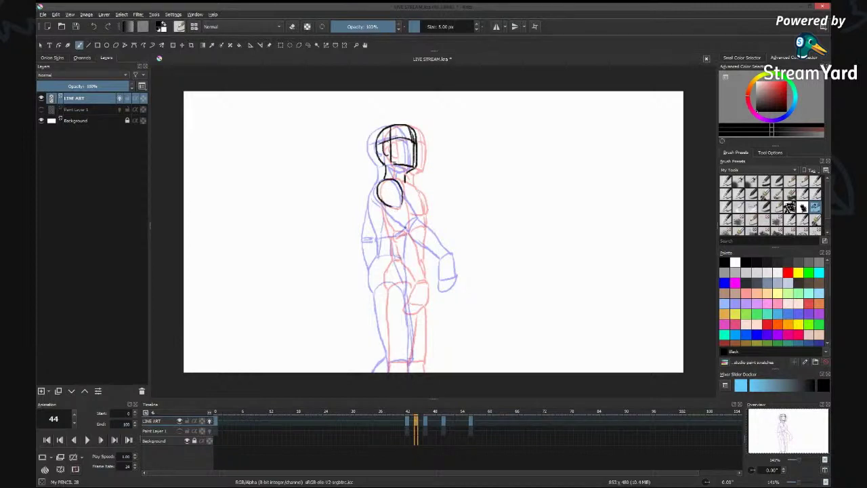
pyautogui.moveTo(401, 233)
pyautogui.mouseDown()
pyautogui.moveTo(411, 227)
pyautogui.moveTo(404, 238)
pyautogui.mouseUp()
pyautogui.moveTo(435, 270); pyautogui.dragTo(430, 278)
pyautogui.moveTo(385, 205); pyautogui.dragTo(400, 231)
pyautogui.moveTo(404, 198); pyautogui.dragTo(413, 229)
# Ink the near forearm, wrist band and hand on frame 44.
pyautogui.moveTo(401, 237); pyautogui.dragTo(428, 274)
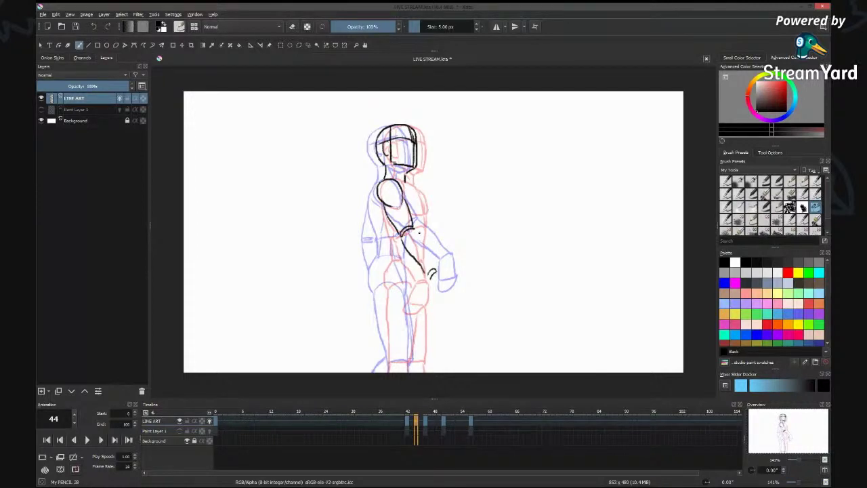
pyautogui.moveTo(417, 231); pyautogui.dragTo(436, 276)
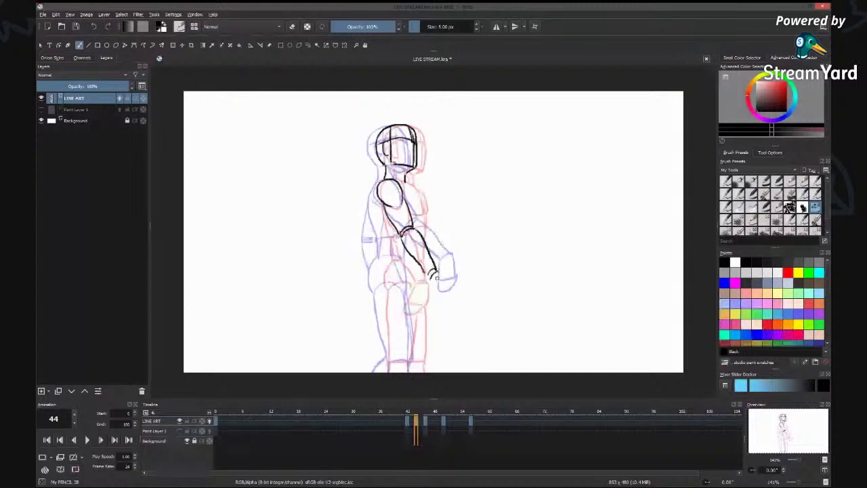
pyautogui.moveTo(437, 277); pyautogui.dragTo(426, 271)
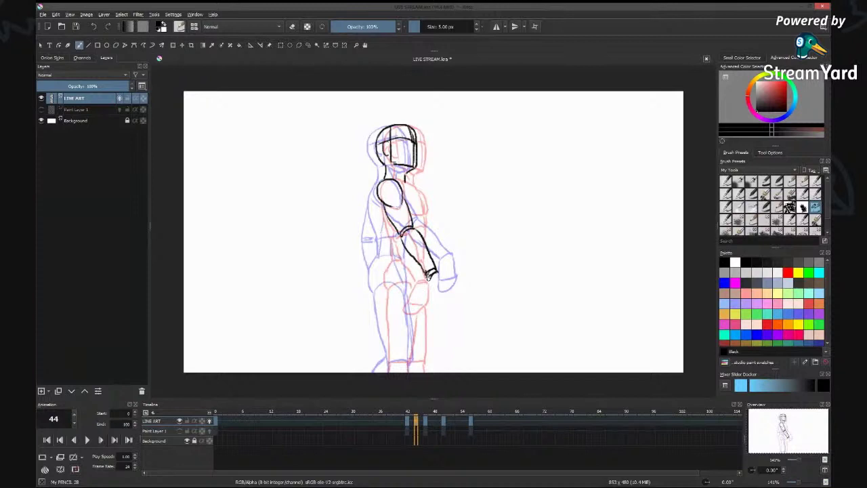
pyautogui.moveTo(426, 296)
pyautogui.mouseDown()
pyautogui.moveTo(440, 283)
pyautogui.moveTo(440, 295)
pyautogui.moveTo(421, 302)
pyautogui.moveTo(440, 295)
pyautogui.mouseUp()
# Ink the back, chest, waist and hips of the torso on frame 44.
pyautogui.moveTo(377, 187); pyautogui.dragTo(384, 236)
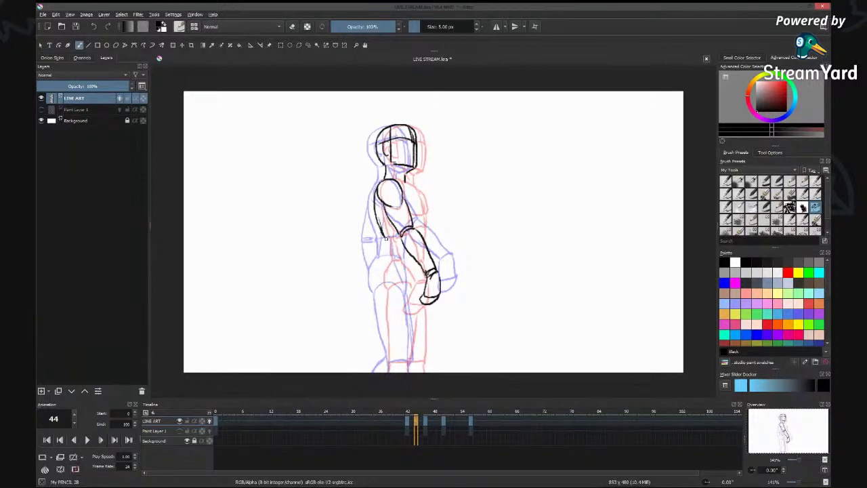
pyautogui.moveTo(384, 236); pyautogui.dragTo(399, 236)
pyautogui.moveTo(404, 179); pyautogui.dragTo(415, 211)
pyautogui.moveTo(407, 188)
pyautogui.mouseDown()
pyautogui.moveTo(415, 227)
pyautogui.moveTo(384, 258)
pyautogui.moveTo(417, 263)
pyautogui.mouseUp()
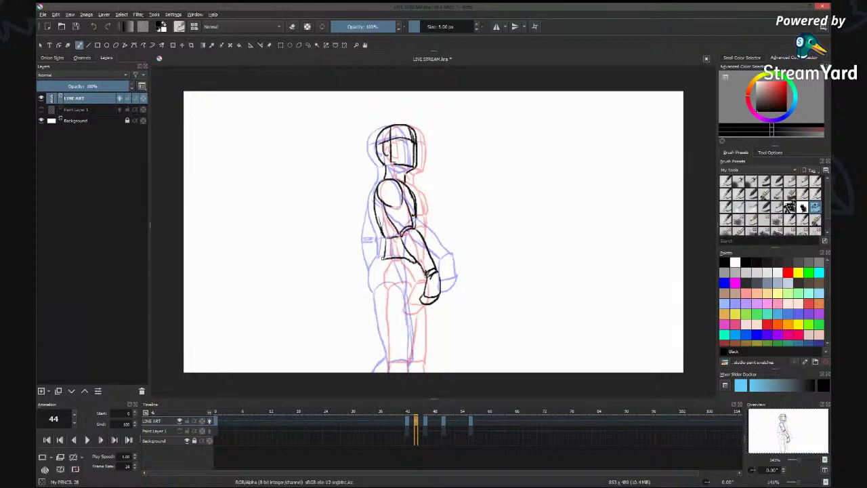
pyautogui.moveTo(383, 258); pyautogui.dragTo(381, 291)
pyautogui.moveTo(383, 260); pyautogui.dragTo(379, 286)
pyautogui.moveTo(379, 289)
pyautogui.mouseDown()
pyautogui.moveTo(411, 287)
pyautogui.moveTo(415, 279)
pyautogui.moveTo(414, 296)
pyautogui.mouseUp()
# Ink both legs with their knee lines down to the canvas edge on frame 44, and touch up the neck.
pyautogui.moveTo(376, 220)
pyautogui.mouseDown()
pyautogui.moveTo(376, 242)
pyautogui.moveTo(385, 240)
pyautogui.moveTo(388, 365)
pyautogui.mouseUp()
pyautogui.moveTo(411, 299); pyautogui.dragTo(401, 369)
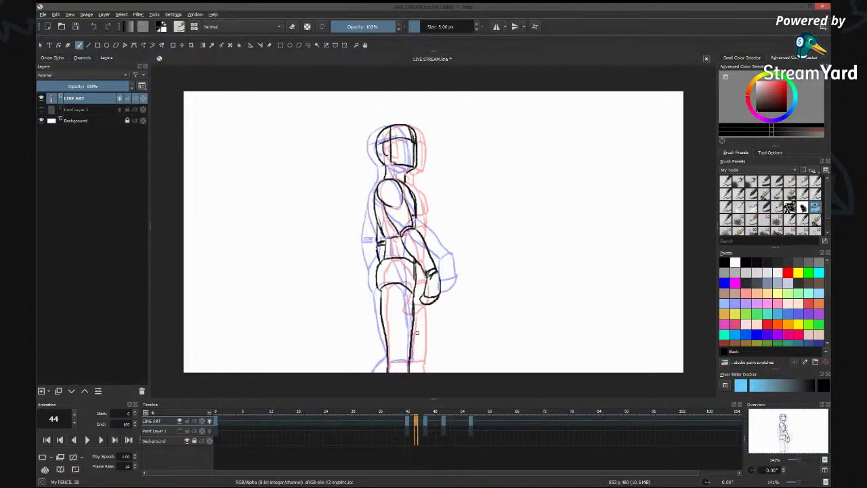
pyautogui.moveTo(415, 297)
pyautogui.mouseDown()
pyautogui.moveTo(418, 372)
pyautogui.moveTo(418, 361)
pyautogui.moveTo(399, 367)
pyautogui.mouseUp()
pyautogui.hotkey('ctrl', 'z')
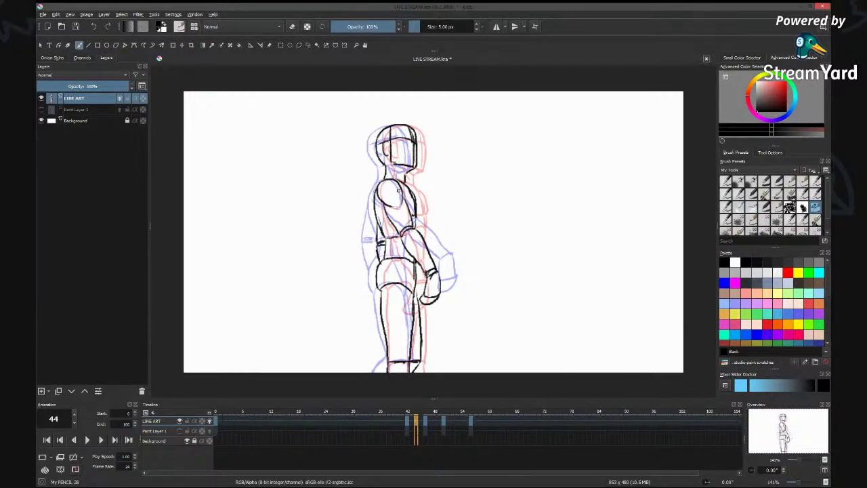
pyautogui.moveTo(405, 171)
pyautogui.mouseDown()
pyautogui.moveTo(397, 168)
pyautogui.moveTo(397, 180)
pyautogui.mouseUp()
pyautogui.moveTo(383, 371); pyautogui.dragTo(388, 365)
# Add a blank LINE ART frame at 48 and ink the helmet, visor and neck on it.
pyautogui.click(434, 421)
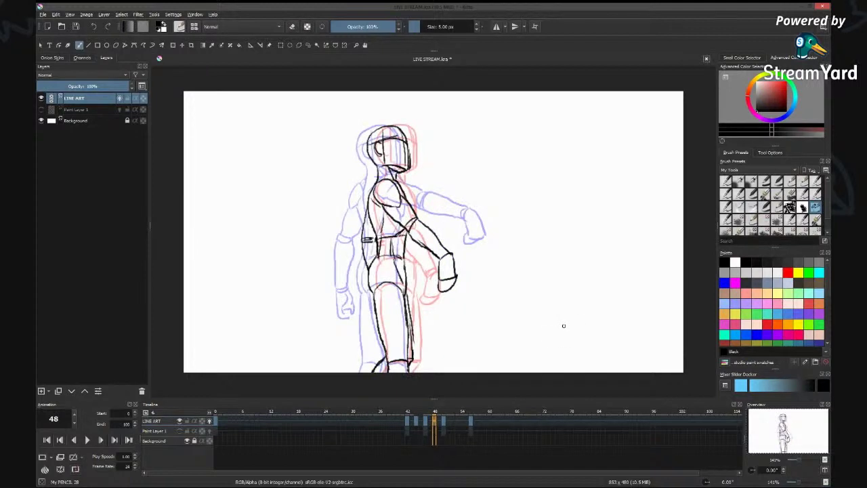
pyautogui.press('Insert')
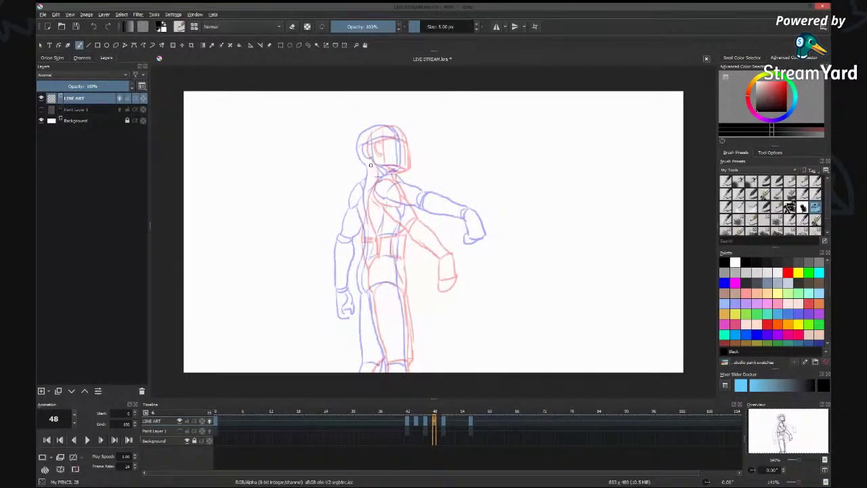
pyautogui.moveTo(371, 126)
pyautogui.mouseDown()
pyautogui.moveTo(361, 150)
pyautogui.moveTo(370, 166)
pyautogui.mouseUp()
pyautogui.moveTo(365, 133)
pyautogui.mouseDown()
pyautogui.moveTo(377, 125)
pyautogui.moveTo(399, 131)
pyautogui.moveTo(404, 166)
pyautogui.moveTo(380, 168)
pyautogui.mouseUp()
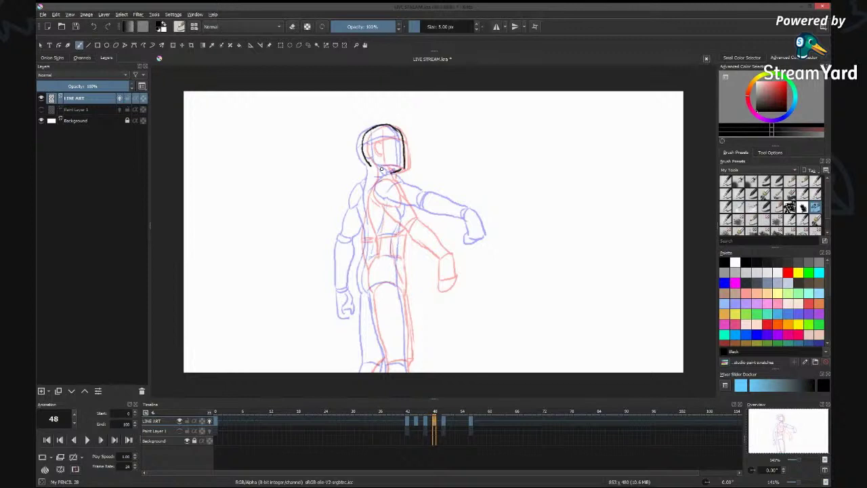
pyautogui.moveTo(377, 128)
pyautogui.mouseDown()
pyautogui.moveTo(378, 164)
pyautogui.moveTo(394, 138)
pyautogui.moveTo(403, 144)
pyautogui.moveTo(401, 162)
pyautogui.mouseUp()
pyautogui.moveTo(373, 169); pyautogui.dragTo(373, 181)
pyautogui.moveTo(377, 180); pyautogui.dragTo(396, 175)
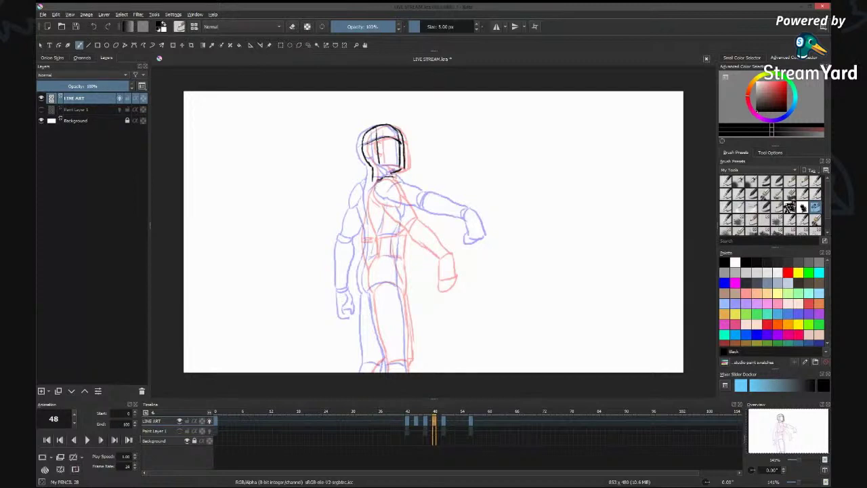
# Ink the near shoulder circle, the curved back, the chest line and the far upper arm on frame 48.
pyautogui.moveTo(376, 182); pyautogui.dragTo(374, 197)
pyautogui.moveTo(384, 201)
pyautogui.mouseDown()
pyautogui.moveTo(392, 175)
pyautogui.moveTo(362, 186)
pyautogui.mouseUp()
pyautogui.moveTo(369, 187); pyautogui.dragTo(369, 254)
pyautogui.moveTo(369, 217); pyautogui.dragTo(362, 292)
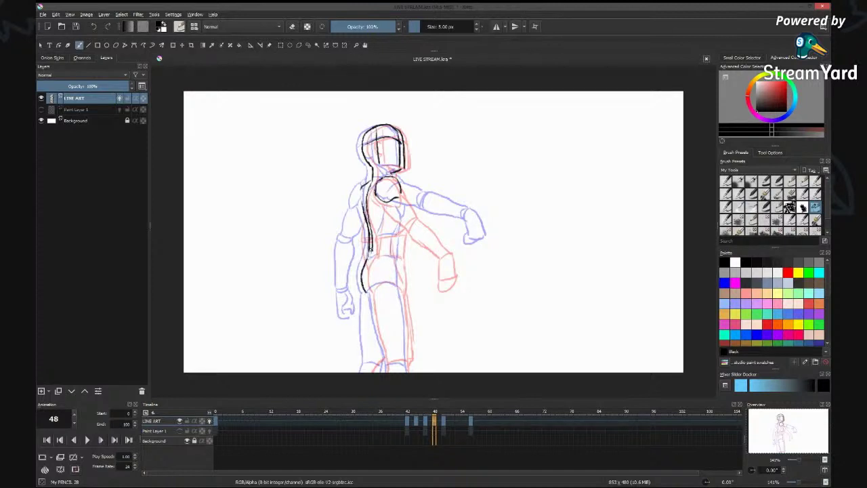
pyautogui.moveTo(370, 251)
pyautogui.mouseDown()
pyautogui.moveTo(367, 267)
pyautogui.moveTo(372, 253)
pyautogui.mouseUp()
pyautogui.moveTo(382, 205); pyautogui.dragTo(375, 250)
pyautogui.moveTo(353, 219); pyautogui.dragTo(351, 239)
# Undock the animation controls, try a different play speed, set it back to 1 and redock them.
pyautogui.moveTo(60, 402); pyautogui.dragTo(409, 216)
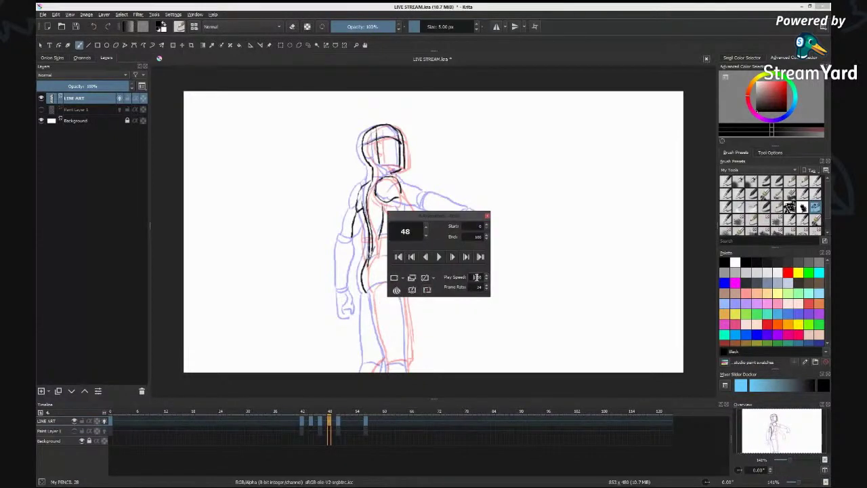
pyautogui.moveTo(477, 277); pyautogui.dragTo(482, 277)
pyautogui.doubleClick(476, 277)
pyautogui.write('433')
pyautogui.press('BackSpace')
pyautogui.press('BackSpace')
pyautogui.press('BackSpace')
pyautogui.write('1')
pyautogui.moveTo(463, 212); pyautogui.dragTo(105, 411)
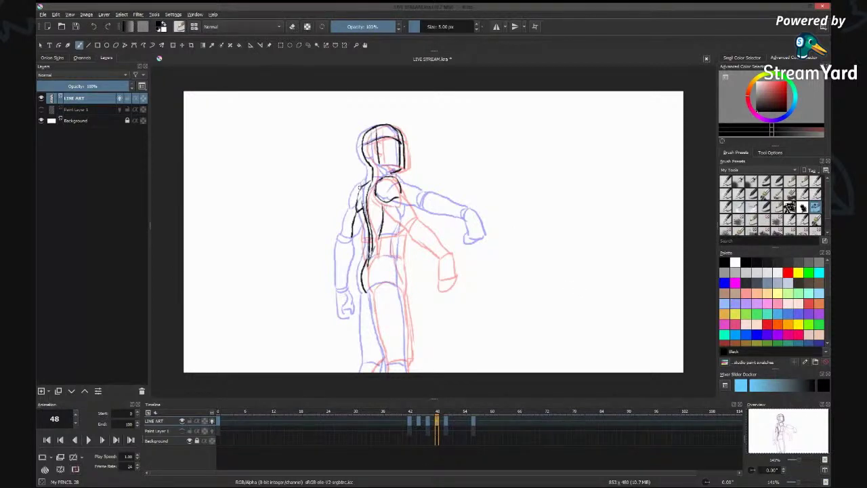
# Ink the far arm's shoulder edge, elbow band and forearm down to the wrist on frame 48.
pyautogui.moveTo(359, 191); pyautogui.dragTo(357, 205)
pyautogui.moveTo(351, 240); pyautogui.dragTo(365, 240)
pyautogui.moveTo(353, 240); pyautogui.dragTo(357, 292)
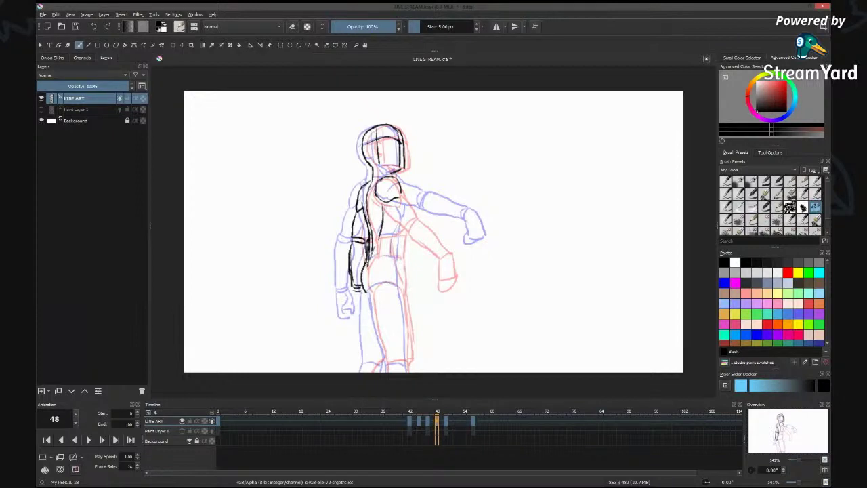
# Ink the back lines of both legs and the knee lines on frame 48, erasing stray strokes.
pyautogui.moveTo(364, 266); pyautogui.dragTo(388, 371)
pyautogui.moveTo(366, 292); pyautogui.dragTo(371, 350)
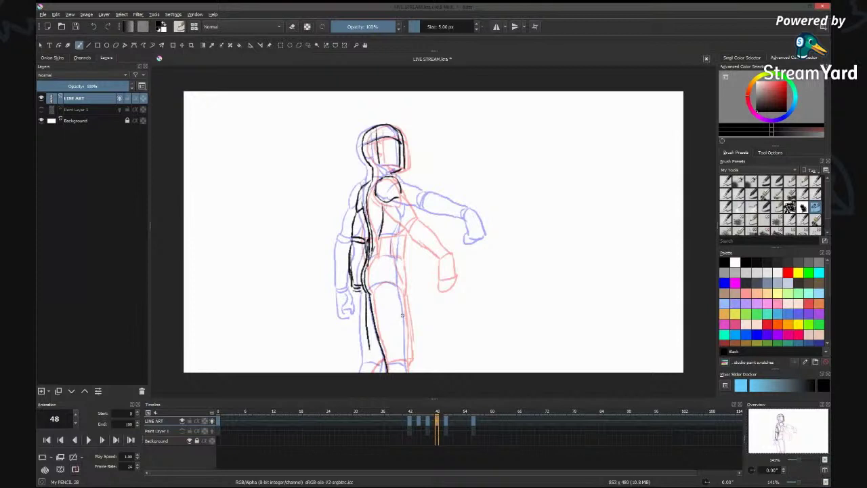
pyautogui.press('e')
pyautogui.moveTo(366, 310)
pyautogui.mouseDown()
pyautogui.moveTo(378, 355)
pyautogui.moveTo(369, 372)
pyautogui.moveTo(378, 356)
pyautogui.moveTo(406, 362)
pyautogui.mouseUp()
pyautogui.press('e')
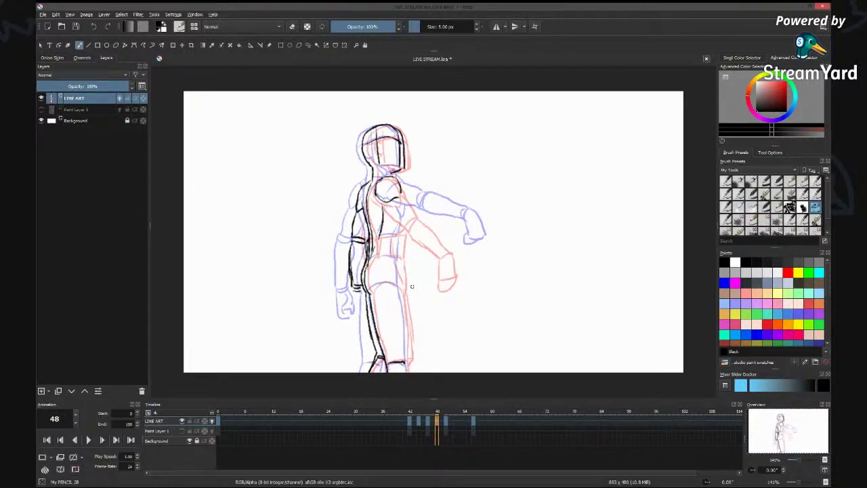
# Ink the waistband, hips and front of the near leg, plus the far arm's fist, on frame 48.
pyautogui.moveTo(402, 229)
pyautogui.mouseDown()
pyautogui.moveTo(402, 295)
pyautogui.moveTo(392, 283)
pyautogui.moveTo(403, 284)
pyautogui.mouseUp()
pyautogui.moveTo(369, 256)
pyautogui.mouseDown()
pyautogui.moveTo(400, 254)
pyautogui.moveTo(398, 237)
pyautogui.mouseUp()
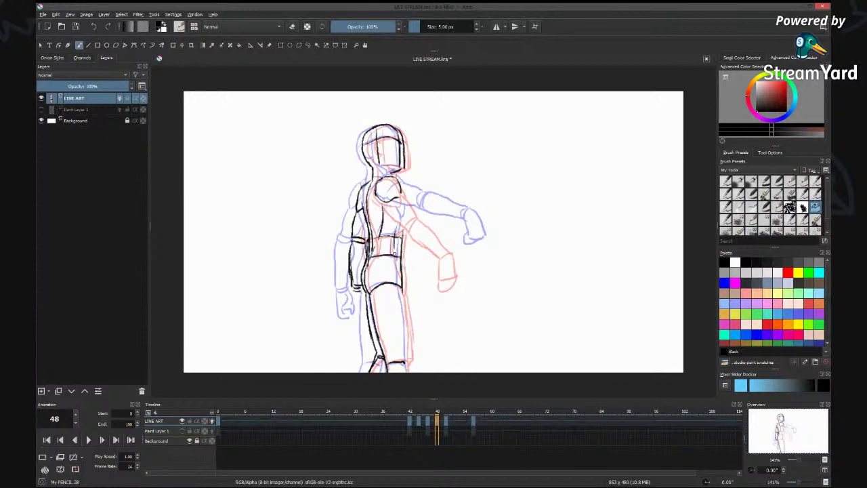
pyautogui.moveTo(399, 290); pyautogui.dragTo(407, 372)
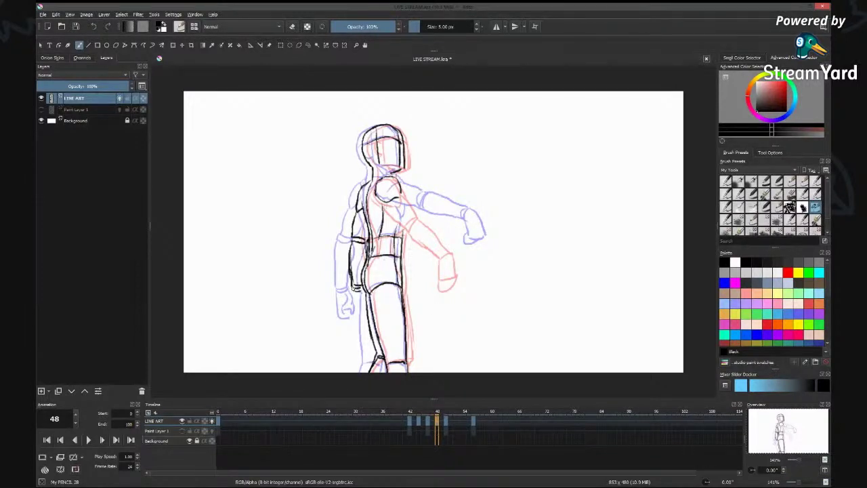
pyautogui.moveTo(351, 286)
pyautogui.mouseDown()
pyautogui.moveTo(359, 316)
pyautogui.moveTo(365, 304)
pyautogui.mouseUp()
# Ink the raised arm's upper arm and elbow on frame 48.
pyautogui.moveTo(420, 202); pyautogui.dragTo(402, 184)
pyautogui.moveTo(396, 204)
pyautogui.mouseDown()
pyautogui.moveTo(382, 212)
pyautogui.moveTo(391, 216)
pyautogui.mouseUp()
pyautogui.moveTo(421, 192); pyautogui.dragTo(411, 206)
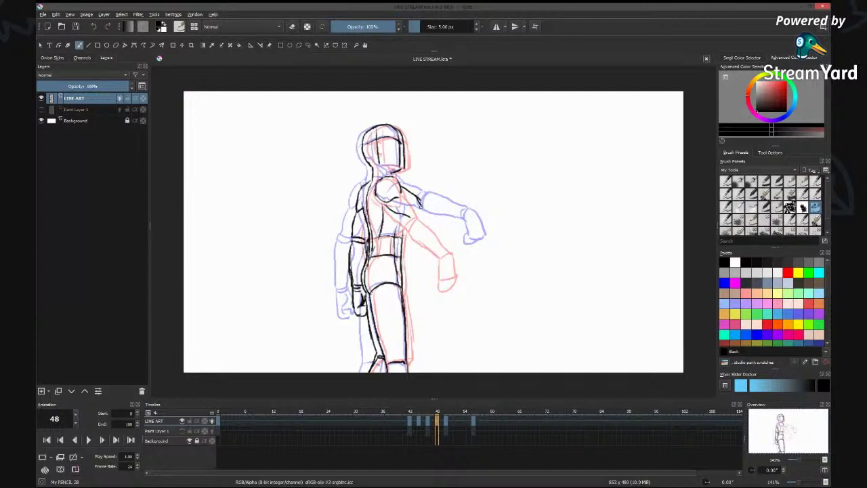
pyautogui.moveTo(422, 206); pyautogui.dragTo(412, 223)
pyautogui.moveTo(406, 196); pyautogui.dragTo(420, 205)
# Ink the raised arm's forearm and wrist edge on frame 48, erasing stray strokes.
pyautogui.moveTo(422, 205)
pyautogui.mouseDown()
pyautogui.moveTo(437, 212)
pyautogui.moveTo(423, 231)
pyautogui.moveTo(447, 242)
pyautogui.mouseUp()
pyautogui.press('e')
pyautogui.press('e')
pyautogui.moveTo(428, 208)
pyautogui.mouseDown()
pyautogui.moveTo(455, 232)
pyautogui.moveTo(451, 245)
pyautogui.moveTo(467, 238)
pyautogui.moveTo(458, 249)
pyautogui.mouseUp()
pyautogui.moveTo(418, 216)
pyautogui.mouseDown()
pyautogui.moveTo(423, 226)
pyautogui.moveTo(436, 221)
pyautogui.mouseUp()
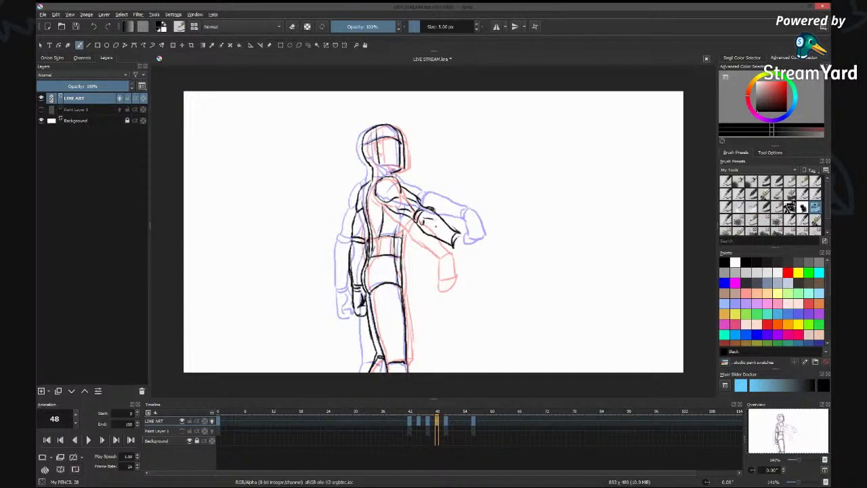
# Ink the raised arm's drooping hand on frame 48 and clean up the fingertips.
pyautogui.moveTo(461, 233)
pyautogui.mouseDown()
pyautogui.moveTo(473, 255)
pyautogui.moveTo(454, 264)
pyautogui.moveTo(475, 259)
pyautogui.moveTo(471, 248)
pyautogui.mouseUp()
pyautogui.press('e')
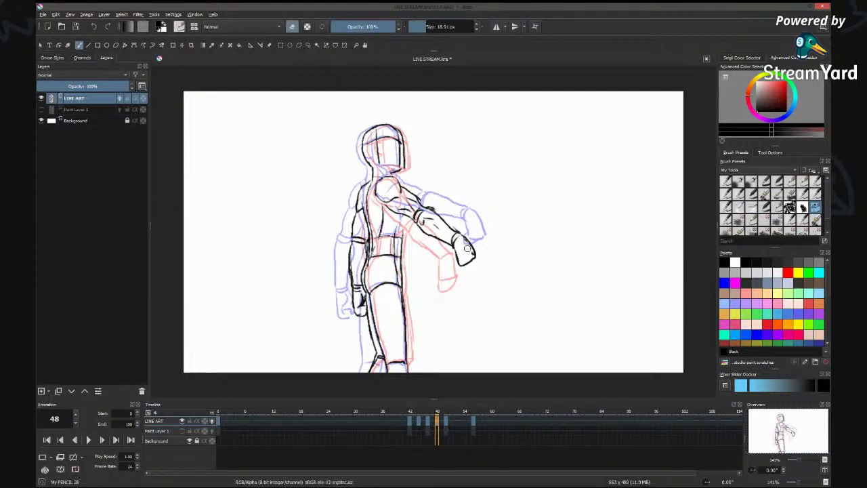
pyautogui.press('e')
pyautogui.moveTo(461, 267); pyautogui.dragTo(467, 282)
pyautogui.moveTo(456, 250); pyautogui.dragTo(467, 276)
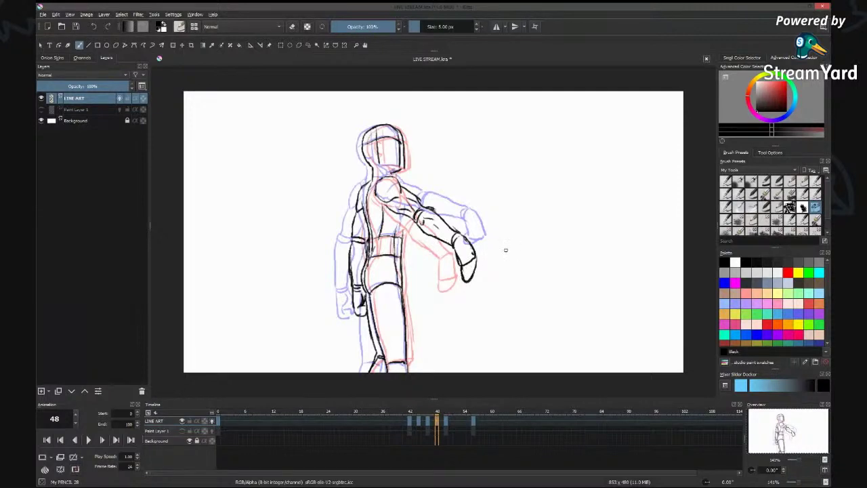
pyautogui.press('e')
pyautogui.click(468, 276)
pyautogui.moveTo(467, 276)
pyautogui.mouseDown()
pyautogui.moveTo(463, 268)
pyautogui.moveTo(464, 278)
pyautogui.mouseUp()
pyautogui.press('e')
# Add the chin, side-of-head, collar and torso side lines to the figure on frame 48.
pyautogui.moveTo(382, 178)
pyautogui.mouseDown()
pyautogui.moveTo(374, 183)
pyautogui.moveTo(402, 167)
pyautogui.moveTo(390, 175)
pyautogui.mouseUp()
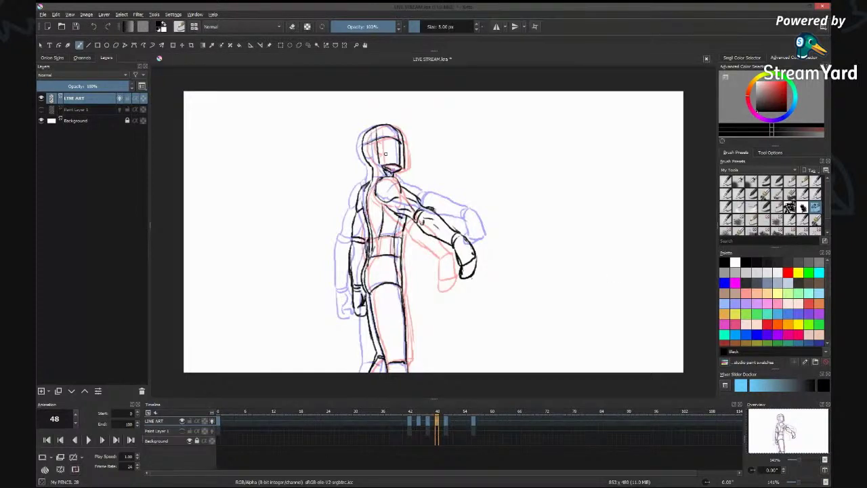
pyautogui.moveTo(369, 139); pyautogui.dragTo(369, 156)
pyautogui.moveTo(387, 174); pyautogui.dragTo(394, 180)
pyautogui.moveTo(405, 218); pyautogui.dragTo(400, 238)
pyautogui.moveTo(359, 218)
pyautogui.mouseDown()
pyautogui.moveTo(356, 267)
pyautogui.moveTo(355, 238)
pyautogui.moveTo(358, 259)
pyautogui.mouseUp()
# Duplicate the frame 50 drawing into a new LINE ART keyframe at 52 and save the document.
pyautogui.click(454, 422)
pyautogui.moveTo(413, 413)
pyautogui.mouseDown()
pyautogui.moveTo(441, 411)
pyautogui.moveTo(405, 413)
pyautogui.moveTo(478, 406)
pyautogui.mouseUp()
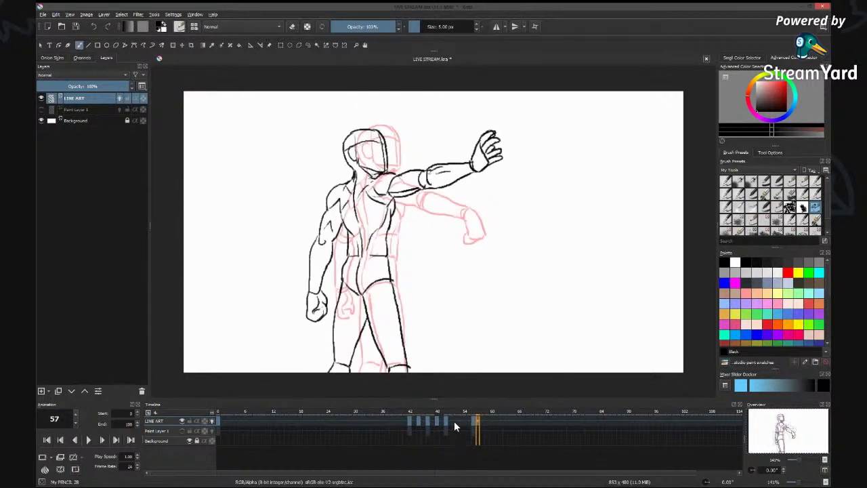
pyautogui.click(455, 422)
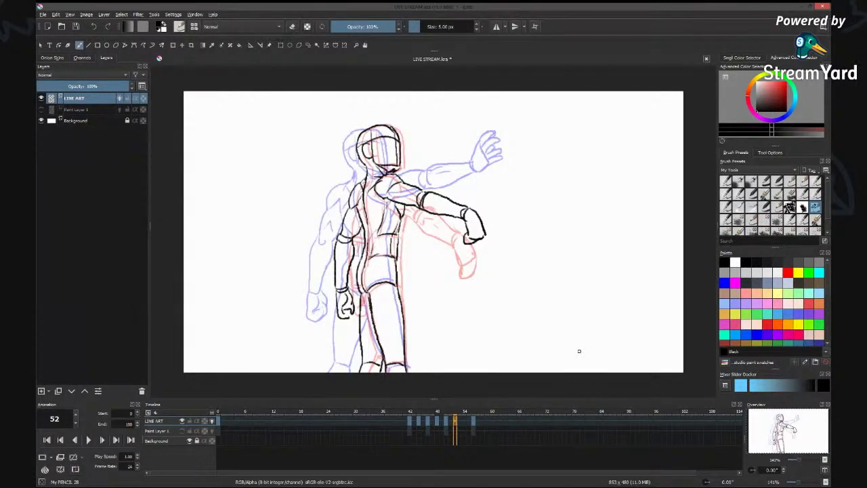
pyautogui.hotkey('ctrl', 's')
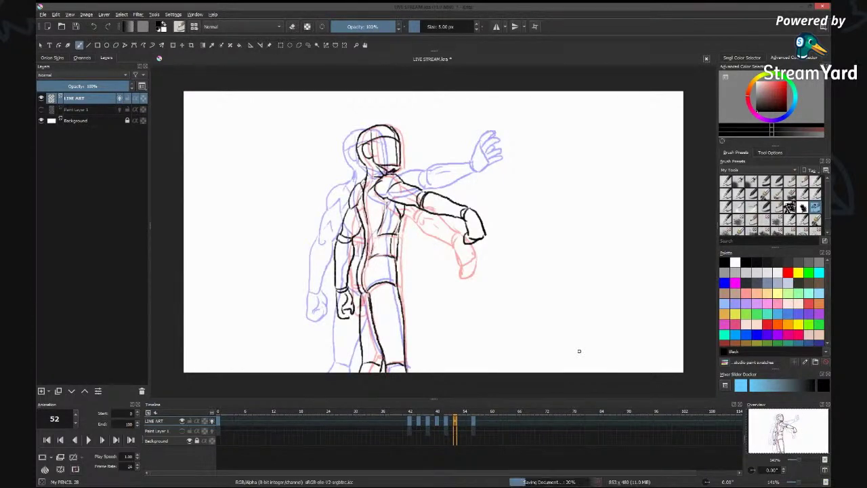
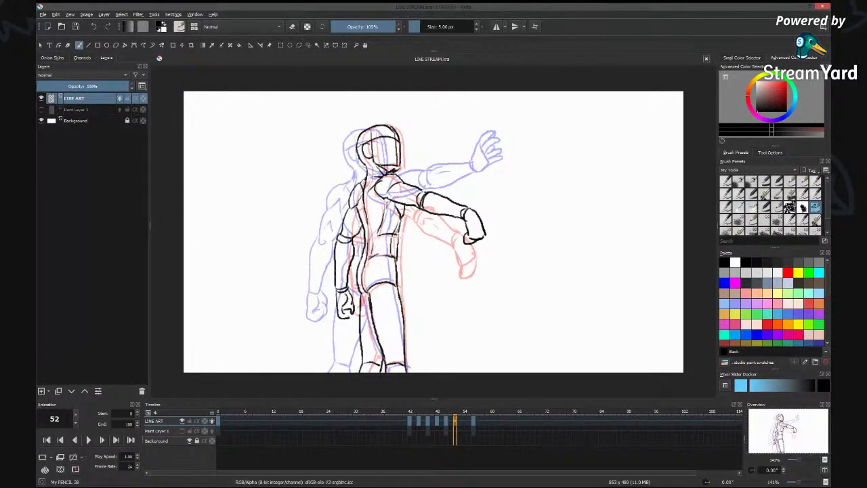
# Clear the copied drawing from frame 52 so only the onion skins guide the new pose.
pyautogui.click(418, 168)
pyautogui.click(464, 421)
pyautogui.click(455, 422)
pyautogui.press('Delete')
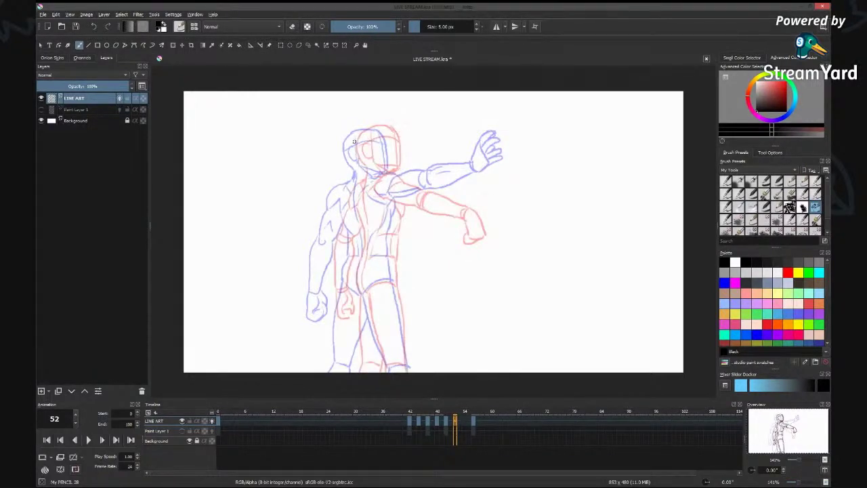
# Ink the helmet outline, visor, ear piece and jaw, plus the back of the neck and far shoulder, on frame 52.
pyautogui.moveTo(357, 129)
pyautogui.mouseDown()
pyautogui.moveTo(368, 126)
pyautogui.moveTo(350, 143)
pyautogui.moveTo(353, 165)
pyautogui.moveTo(355, 134)
pyautogui.moveTo(377, 125)
pyautogui.moveTo(390, 134)
pyautogui.moveTo(392, 167)
pyautogui.mouseUp()
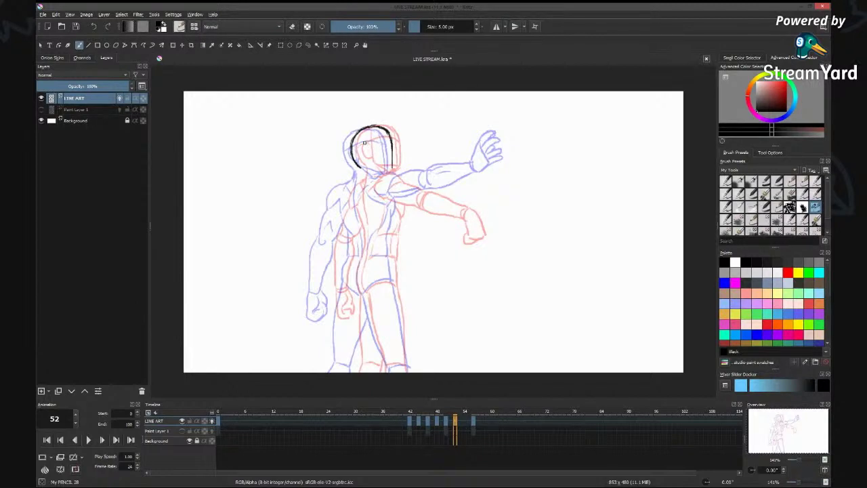
pyautogui.moveTo(365, 131); pyautogui.dragTo(366, 160)
pyautogui.moveTo(371, 142); pyautogui.dragTo(392, 139)
pyautogui.moveTo(392, 165); pyautogui.dragTo(393, 141)
pyautogui.moveTo(361, 168)
pyautogui.mouseDown()
pyautogui.moveTo(357, 178)
pyautogui.moveTo(366, 176)
pyautogui.moveTo(338, 205)
pyautogui.mouseUp()
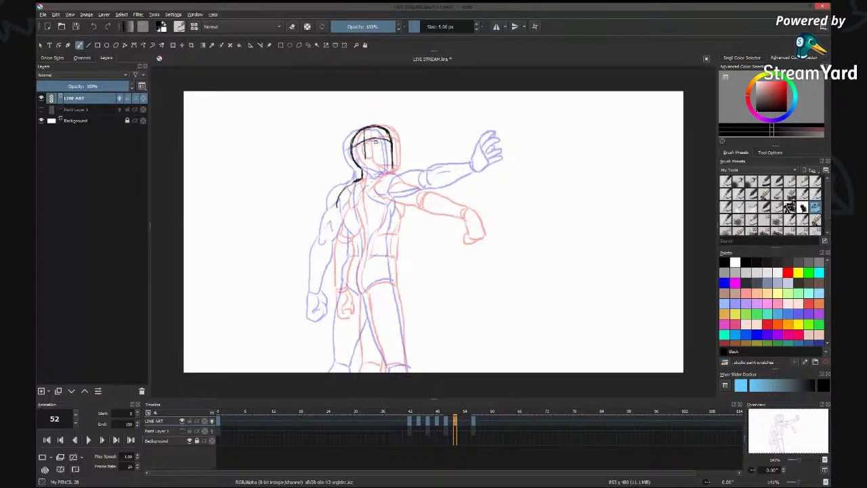
pyautogui.moveTo(388, 136)
pyautogui.mouseDown()
pyautogui.moveTo(388, 164)
pyautogui.moveTo(384, 153)
pyautogui.moveTo(376, 166)
pyautogui.moveTo(373, 135)
pyautogui.moveTo(366, 157)
pyautogui.mouseUp()
pyautogui.moveTo(380, 167); pyautogui.dragTo(390, 168)
pyautogui.moveTo(391, 169)
pyautogui.mouseDown()
pyautogui.moveTo(377, 169)
pyautogui.moveTo(387, 172)
pyautogui.mouseUp()
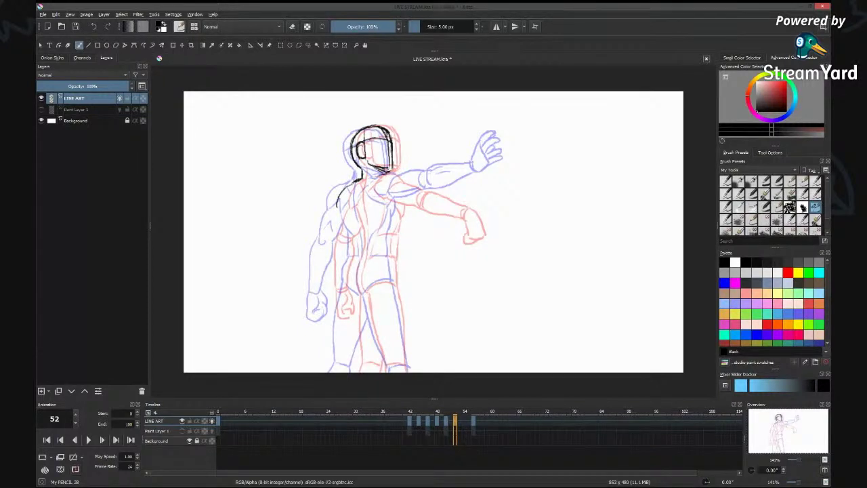
# Ink the near shoulder, collar, spine line and torso's back edge down to the hip on frame 52.
pyautogui.moveTo(385, 173); pyautogui.dragTo(395, 174)
pyautogui.moveTo(391, 176)
pyautogui.mouseDown()
pyautogui.moveTo(399, 182)
pyautogui.moveTo(388, 194)
pyautogui.mouseUp()
pyautogui.moveTo(392, 171); pyautogui.dragTo(396, 177)
pyautogui.moveTo(388, 153); pyautogui.dragTo(392, 169)
pyautogui.moveTo(375, 178); pyautogui.dragTo(399, 175)
pyautogui.moveTo(338, 209); pyautogui.dragTo(344, 203)
pyautogui.moveTo(358, 171); pyautogui.dragTo(359, 292)
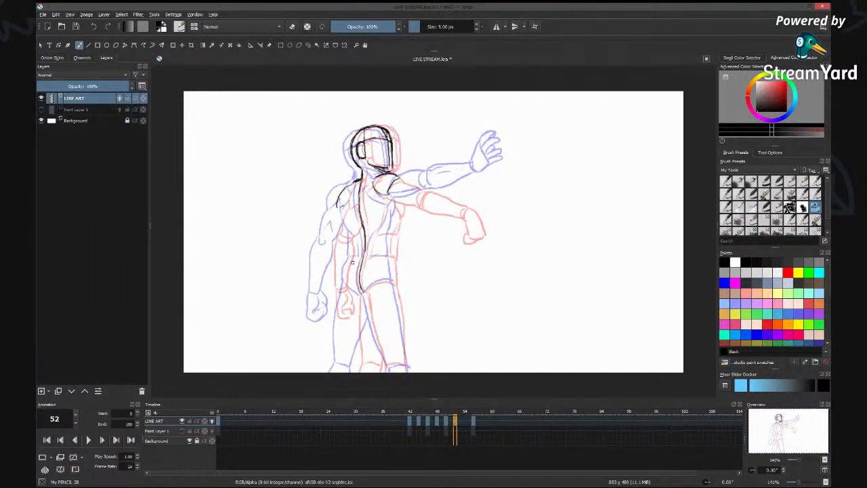
pyautogui.moveTo(352, 260)
pyautogui.mouseDown()
pyautogui.moveTo(352, 290)
pyautogui.moveTo(364, 292)
pyautogui.mouseUp()
pyautogui.moveTo(346, 208); pyautogui.dragTo(353, 254)
# Ink the far arm's upper arm, elbow, forearm and fist on frame 52.
pyautogui.moveTo(338, 209); pyautogui.dragTo(332, 232)
pyautogui.moveTo(352, 222); pyautogui.dragTo(345, 244)
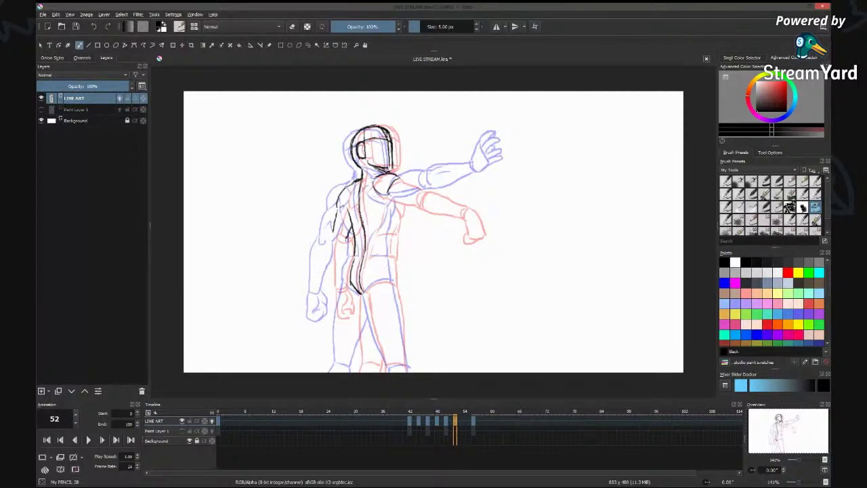
pyautogui.moveTo(337, 208)
pyautogui.mouseDown()
pyautogui.moveTo(322, 269)
pyautogui.moveTo(322, 291)
pyautogui.moveTo(332, 292)
pyautogui.mouseUp()
pyautogui.moveTo(345, 239)
pyautogui.mouseDown()
pyautogui.moveTo(331, 316)
pyautogui.moveTo(329, 307)
pyautogui.mouseUp()
pyautogui.moveTo(334, 292)
pyautogui.mouseDown()
pyautogui.moveTo(331, 315)
pyautogui.moveTo(337, 308)
pyautogui.mouseUp()
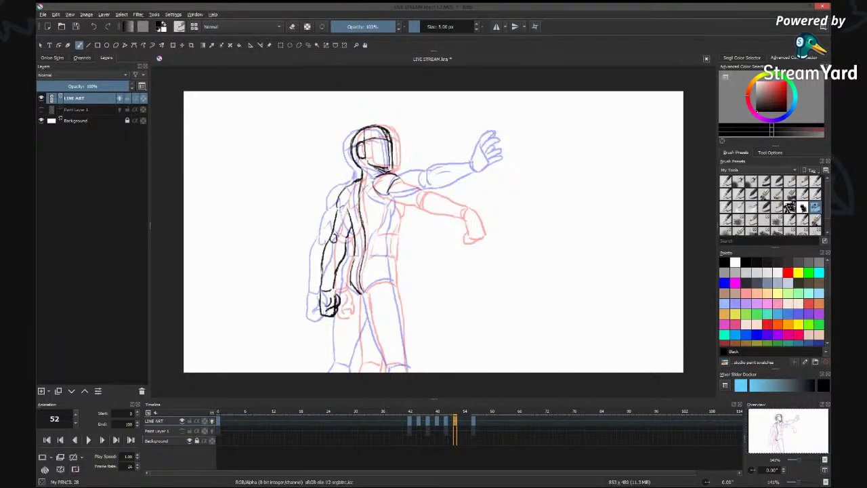
pyautogui.moveTo(336, 238); pyautogui.dragTo(345, 243)
# Ink the torso's front edge, waistband and abdomen lines on frame 52.
pyautogui.moveTo(380, 187)
pyautogui.mouseDown()
pyautogui.moveTo(346, 207)
pyautogui.moveTo(392, 191)
pyautogui.moveTo(391, 284)
pyautogui.mouseUp()
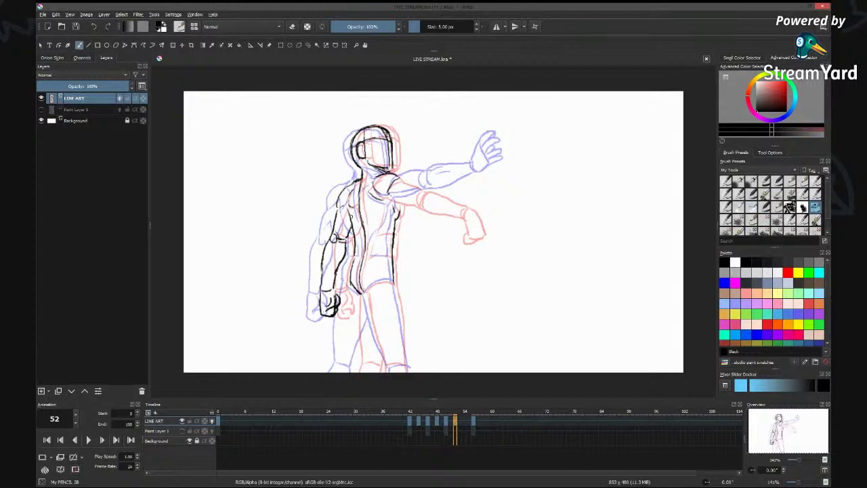
pyautogui.moveTo(352, 209); pyautogui.dragTo(346, 227)
pyautogui.moveTo(356, 251)
pyautogui.mouseDown()
pyautogui.moveTo(364, 233)
pyautogui.moveTo(356, 260)
pyautogui.moveTo(384, 256)
pyautogui.mouseUp()
pyautogui.moveTo(384, 215)
pyautogui.mouseDown()
pyautogui.moveTo(388, 201)
pyautogui.moveTo(366, 251)
pyautogui.mouseUp()
# Ink the outstretched arm's upper arm, elbow band and forearm down to the wrist on frame 52.
pyautogui.moveTo(393, 173)
pyautogui.mouseDown()
pyautogui.moveTo(389, 199)
pyautogui.moveTo(411, 200)
pyautogui.moveTo(435, 189)
pyautogui.moveTo(421, 180)
pyautogui.moveTo(471, 176)
pyautogui.mouseUp()
pyautogui.moveTo(419, 198); pyautogui.dragTo(474, 191)
pyautogui.moveTo(425, 179)
pyautogui.mouseDown()
pyautogui.moveTo(429, 197)
pyautogui.moveTo(421, 186)
pyautogui.moveTo(399, 208)
pyautogui.moveTo(392, 256)
pyautogui.mouseUp()
pyautogui.moveTo(392, 220); pyautogui.dragTo(389, 243)
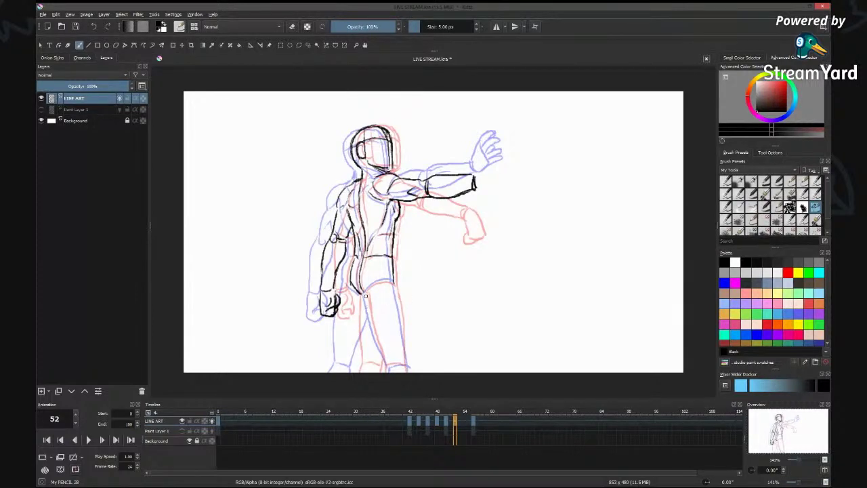
# Ink the hip line, both legs and the knee lines on frame 52.
pyautogui.moveTo(365, 291)
pyautogui.mouseDown()
pyautogui.moveTo(387, 368)
pyautogui.moveTo(406, 365)
pyautogui.moveTo(402, 343)
pyautogui.moveTo(389, 374)
pyautogui.mouseUp()
pyautogui.moveTo(394, 285); pyautogui.dragTo(406, 370)
pyautogui.moveTo(349, 277); pyautogui.dragTo(342, 371)
pyautogui.moveTo(349, 362); pyautogui.dragTo(375, 371)
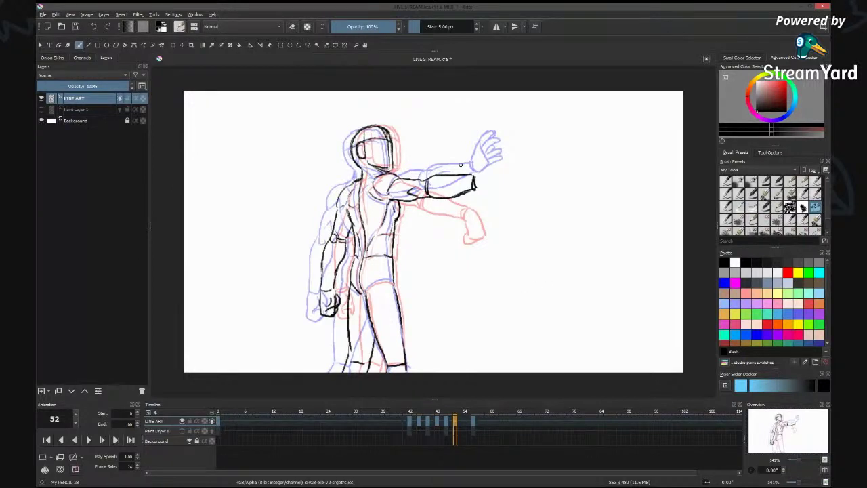
# Add a duplicate keyframe at 54, then erase and reshape the outstretched forearm and wrist.
pyautogui.click(465, 423)
pyautogui.press('e')
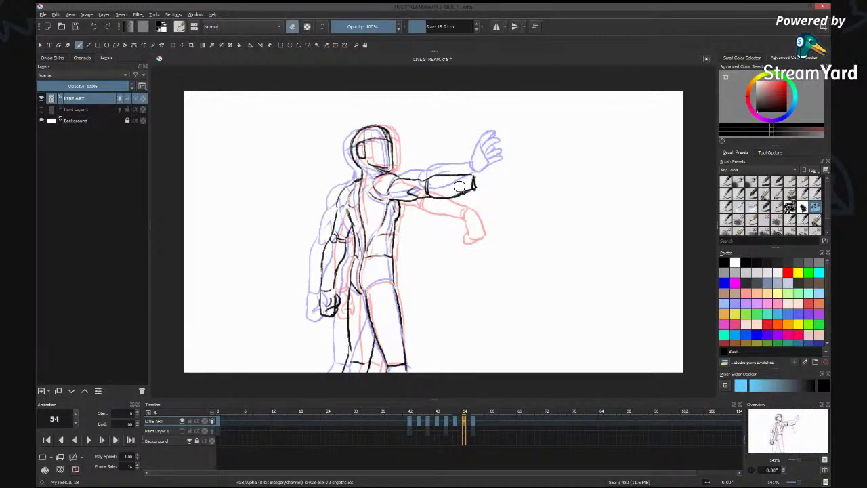
pyautogui.moveTo(456, 174)
pyautogui.mouseDown()
pyautogui.moveTo(471, 189)
pyautogui.moveTo(437, 199)
pyautogui.moveTo(440, 176)
pyautogui.moveTo(448, 178)
pyautogui.moveTo(439, 177)
pyautogui.moveTo(472, 179)
pyautogui.moveTo(470, 197)
pyautogui.moveTo(477, 193)
pyautogui.moveTo(469, 194)
pyautogui.moveTo(467, 176)
pyautogui.moveTo(442, 176)
pyautogui.moveTo(474, 178)
pyautogui.mouseUp()
pyautogui.press('e')
pyautogui.press('e')
pyautogui.press('e')
pyautogui.press('e')
pyautogui.press('e')
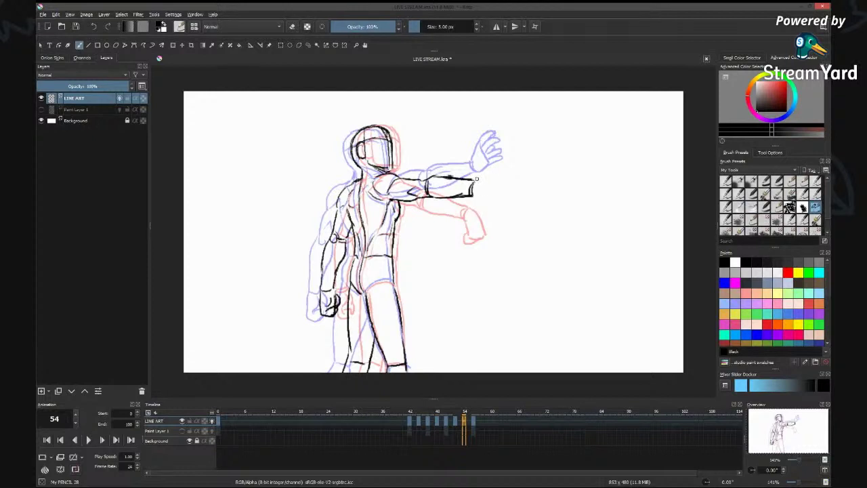
# Ink the downward-bent hand with spread fingers and touch up the torso and leg lines.
pyautogui.moveTo(474, 180)
pyautogui.mouseDown()
pyautogui.moveTo(498, 194)
pyautogui.moveTo(486, 211)
pyautogui.moveTo(494, 224)
pyautogui.mouseUp()
pyautogui.press('e')
pyautogui.moveTo(503, 209); pyautogui.dragTo(498, 218)
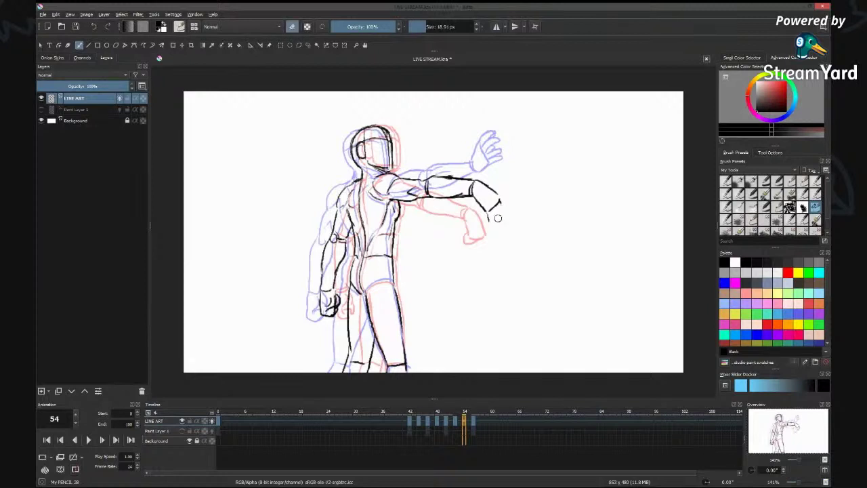
pyautogui.press('e')
pyautogui.moveTo(501, 198)
pyautogui.mouseDown()
pyautogui.moveTo(515, 212)
pyautogui.moveTo(500, 232)
pyautogui.mouseUp()
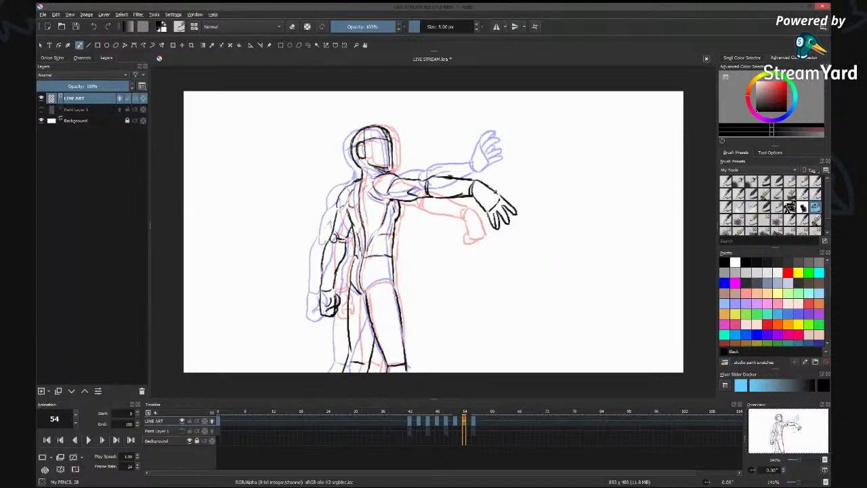
pyautogui.moveTo(391, 222)
pyautogui.mouseDown()
pyautogui.moveTo(395, 288)
pyautogui.moveTo(363, 291)
pyautogui.moveTo(392, 279)
pyautogui.mouseUp()
pyautogui.moveTo(354, 324); pyautogui.dragTo(354, 350)
# Empty frame 54 and ink the back of the head, far shoulder, far arm and fist.
pyautogui.moveTo(434, 420); pyautogui.dragTo(464, 419)
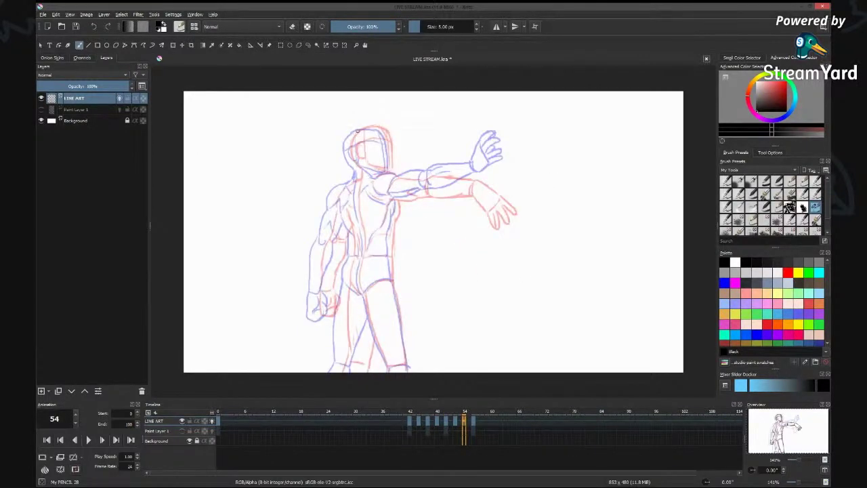
pyautogui.moveTo(363, 128)
pyautogui.mouseDown()
pyautogui.moveTo(349, 148)
pyautogui.moveTo(359, 178)
pyautogui.moveTo(335, 193)
pyautogui.moveTo(315, 294)
pyautogui.mouseUp()
pyautogui.moveTo(345, 229); pyautogui.dragTo(331, 275)
pyautogui.moveTo(331, 274)
pyautogui.mouseDown()
pyautogui.moveTo(319, 320)
pyautogui.moveTo(332, 315)
pyautogui.moveTo(329, 286)
pyautogui.mouseUp()
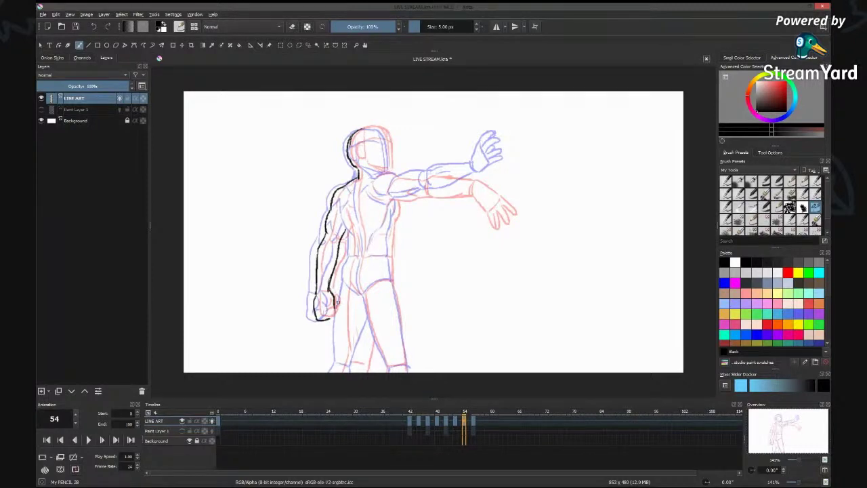
pyautogui.moveTo(337, 304); pyautogui.dragTo(329, 318)
# Ink the torso's back edge, the far leg's back line, the spine and the hip lines on frame 54.
pyautogui.moveTo(349, 228); pyautogui.dragTo(346, 287)
pyautogui.moveTo(347, 285); pyautogui.dragTo(338, 371)
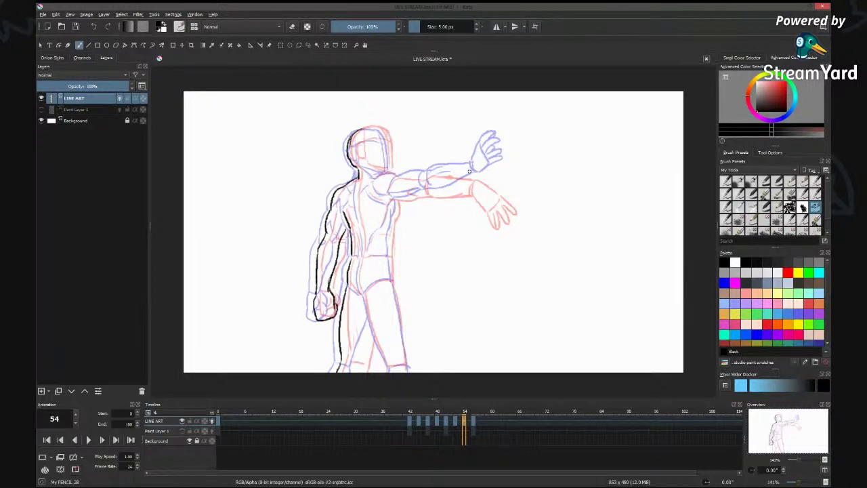
pyautogui.moveTo(348, 222); pyautogui.dragTo(345, 230)
pyautogui.moveTo(357, 181)
pyautogui.mouseDown()
pyautogui.moveTo(358, 292)
pyautogui.moveTo(367, 309)
pyautogui.moveTo(350, 285)
pyautogui.moveTo(362, 296)
pyautogui.moveTo(390, 278)
pyautogui.mouseUp()
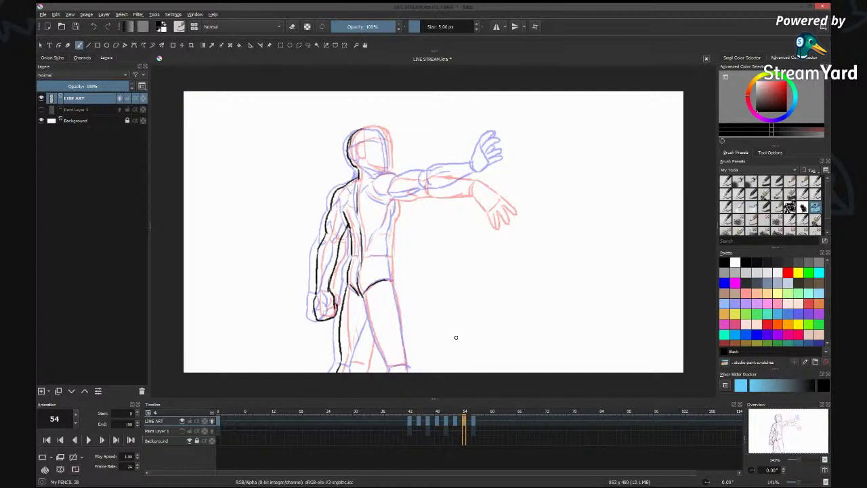
# Ink the torso's front edge, the near leg, the far leg's inner line and the knee lines on frame 54.
pyautogui.hotkey('ctrl', '-')
pyautogui.hotkey('ctrl', '+')
pyautogui.moveTo(397, 203)
pyautogui.mouseDown()
pyautogui.moveTo(392, 289)
pyautogui.moveTo(367, 319)
pyautogui.moveTo(364, 300)
pyautogui.moveTo(389, 369)
pyautogui.mouseUp()
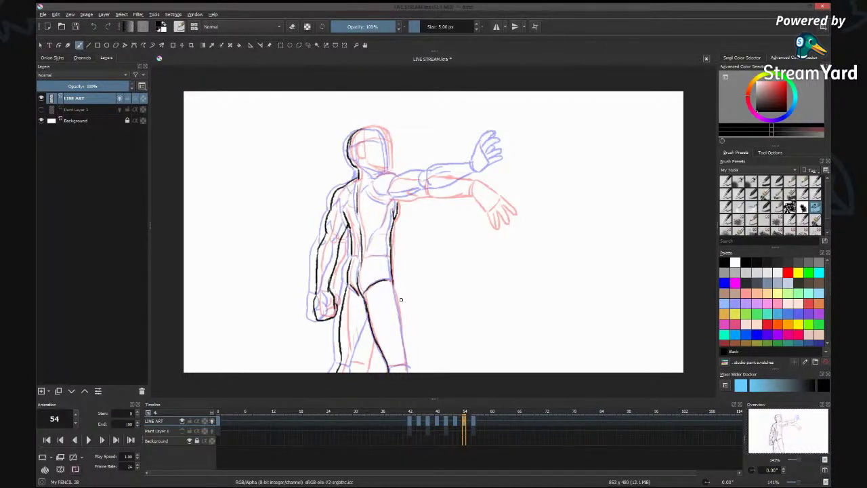
pyautogui.moveTo(392, 285)
pyautogui.mouseDown()
pyautogui.moveTo(407, 359)
pyautogui.moveTo(389, 370)
pyautogui.mouseUp()
pyautogui.moveTo(360, 353); pyautogui.dragTo(371, 328)
pyautogui.moveTo(367, 337)
pyautogui.mouseDown()
pyautogui.moveTo(360, 365)
pyautogui.moveTo(340, 366)
pyautogui.mouseUp()
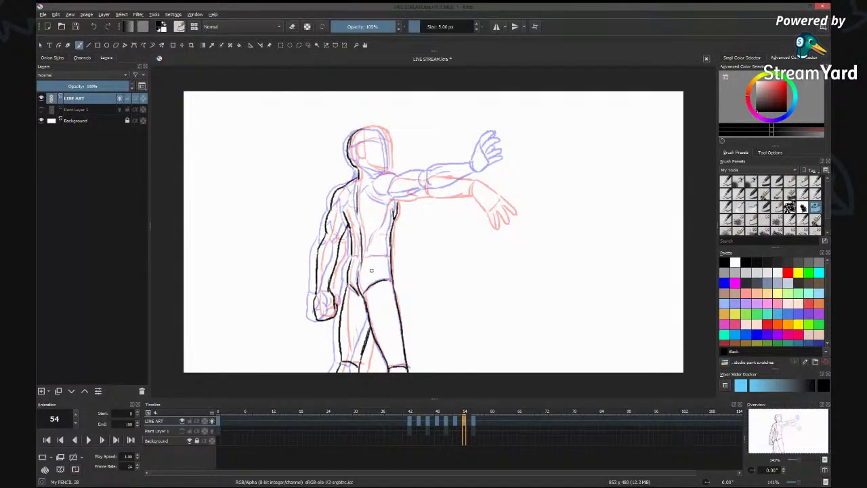
# Ink the waistband, abdomen lines and the far arm's muscle and wrist details on frame 54.
pyautogui.moveTo(361, 257)
pyautogui.mouseDown()
pyautogui.moveTo(351, 256)
pyautogui.moveTo(390, 255)
pyautogui.mouseUp()
pyautogui.moveTo(354, 200)
pyautogui.mouseDown()
pyautogui.moveTo(350, 230)
pyautogui.moveTo(359, 252)
pyautogui.moveTo(368, 240)
pyautogui.mouseUp()
pyautogui.moveTo(343, 202); pyautogui.dragTo(331, 245)
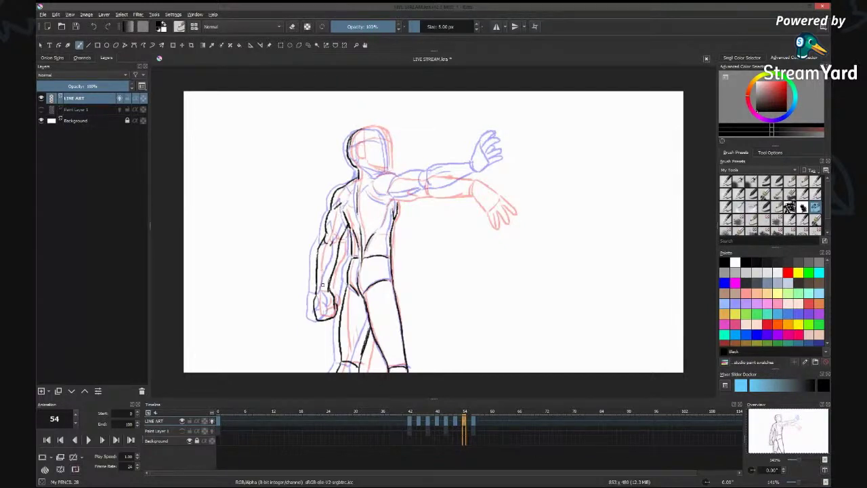
pyautogui.moveTo(317, 294); pyautogui.dragTo(327, 290)
pyautogui.moveTo(346, 215); pyautogui.dragTo(330, 233)
pyautogui.moveTo(344, 204); pyautogui.dragTo(348, 188)
# Ink the helmet's top, ear piece, visor and jaw, plus the near shoulder and chest line, on frame 54.
pyautogui.moveTo(351, 152)
pyautogui.mouseDown()
pyautogui.moveTo(356, 167)
pyautogui.moveTo(349, 133)
pyautogui.moveTo(380, 130)
pyautogui.moveTo(387, 141)
pyautogui.moveTo(392, 165)
pyautogui.moveTo(371, 141)
pyautogui.moveTo(385, 143)
pyautogui.moveTo(358, 138)
pyautogui.moveTo(355, 162)
pyautogui.mouseUp()
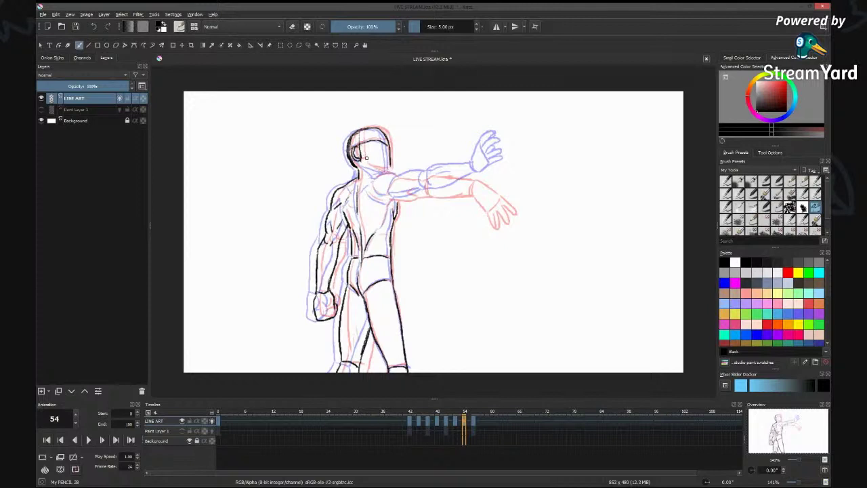
pyautogui.moveTo(361, 160); pyautogui.dragTo(382, 171)
pyautogui.moveTo(380, 176); pyautogui.dragTo(399, 174)
pyautogui.moveTo(387, 210); pyautogui.dragTo(379, 228)
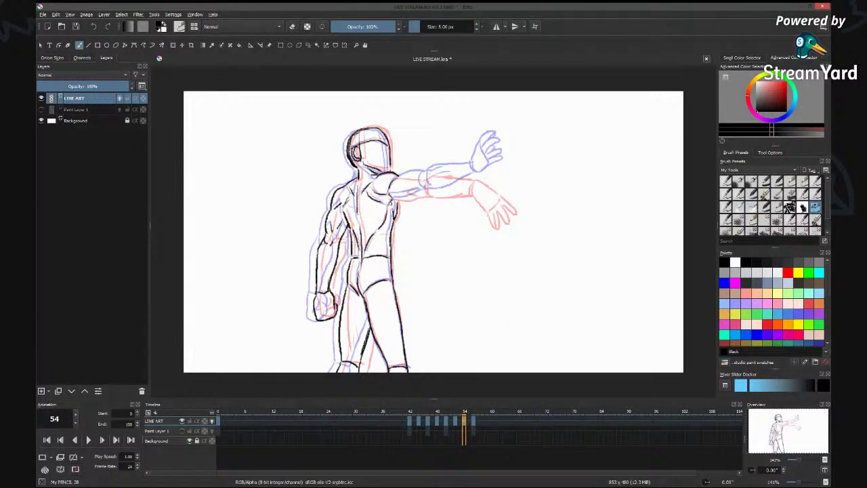
# Ink the outstretched arm down to the wrist and the lower rib line on frame 54.
pyautogui.moveTo(403, 198)
pyautogui.mouseDown()
pyautogui.moveTo(413, 196)
pyautogui.moveTo(421, 174)
pyautogui.moveTo(411, 197)
pyautogui.moveTo(428, 192)
pyautogui.moveTo(436, 171)
pyautogui.moveTo(473, 175)
pyautogui.moveTo(473, 187)
pyautogui.moveTo(446, 192)
pyautogui.moveTo(471, 188)
pyautogui.mouseUp()
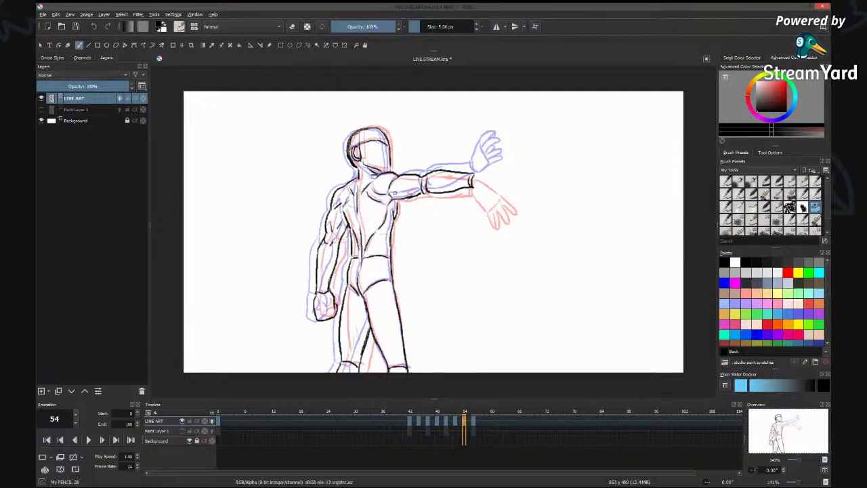
pyautogui.moveTo(412, 182); pyautogui.dragTo(394, 216)
pyautogui.moveTo(376, 233); pyautogui.dragTo(390, 229)
# Ink the outstretched hand with its fingers pointing forward on frame 54.
pyautogui.moveTo(476, 175); pyautogui.dragTo(491, 170)
pyautogui.moveTo(473, 184)
pyautogui.mouseDown()
pyautogui.moveTo(490, 193)
pyautogui.moveTo(494, 169)
pyautogui.moveTo(509, 166)
pyautogui.moveTo(495, 174)
pyautogui.moveTo(512, 173)
pyautogui.moveTo(497, 180)
pyautogui.mouseUp()
pyautogui.moveTo(494, 183)
pyautogui.mouseDown()
pyautogui.moveTo(516, 187)
pyautogui.moveTo(496, 191)
pyautogui.mouseUp()
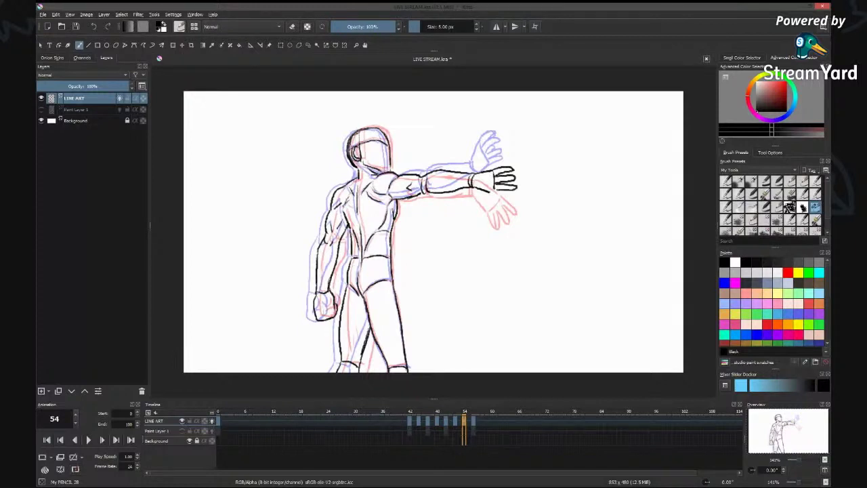
pyautogui.moveTo(491, 192); pyautogui.dragTo(514, 189)
pyautogui.moveTo(483, 171); pyautogui.dragTo(495, 166)
# Add the forearm muscle, face front and neck lines to finish the figure on frame 54.
pyautogui.moveTo(433, 181); pyautogui.dragTo(448, 181)
pyautogui.moveTo(384, 134); pyautogui.dragTo(390, 172)
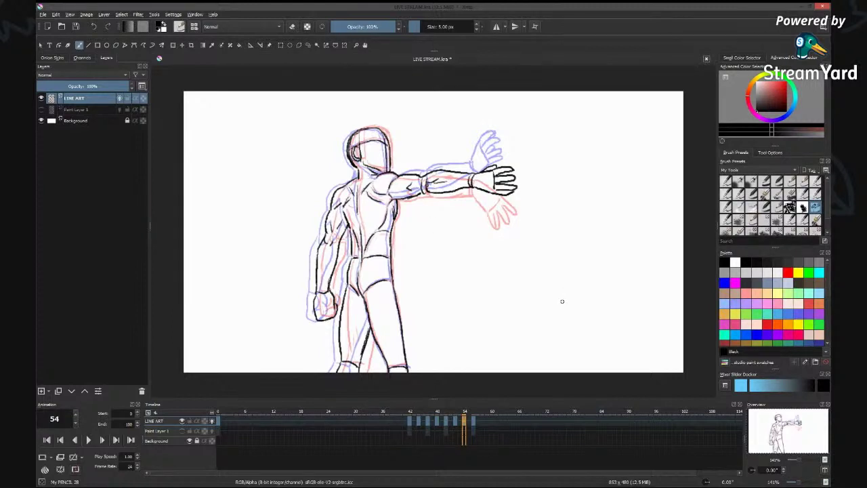
pyautogui.moveTo(361, 167); pyautogui.dragTo(359, 188)
pyautogui.press('-')
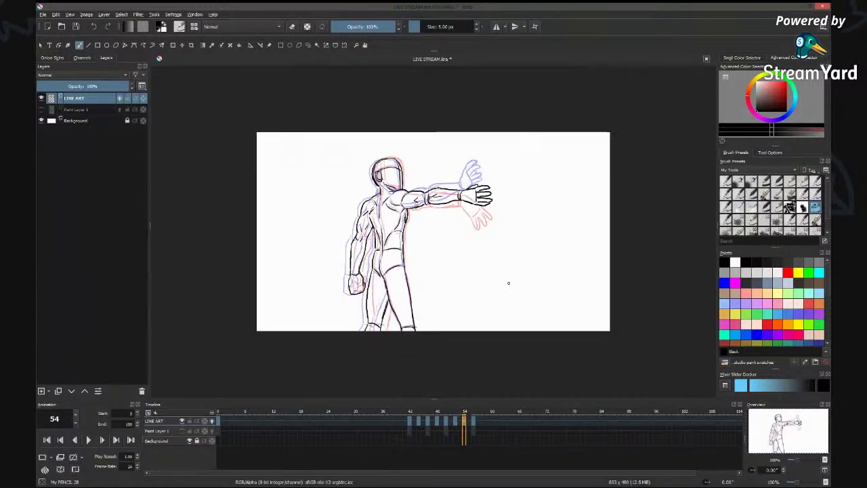
# Turn off onion skinning on the LINE ART layer and add a new paint layer directly above Background.
pyautogui.press('-')
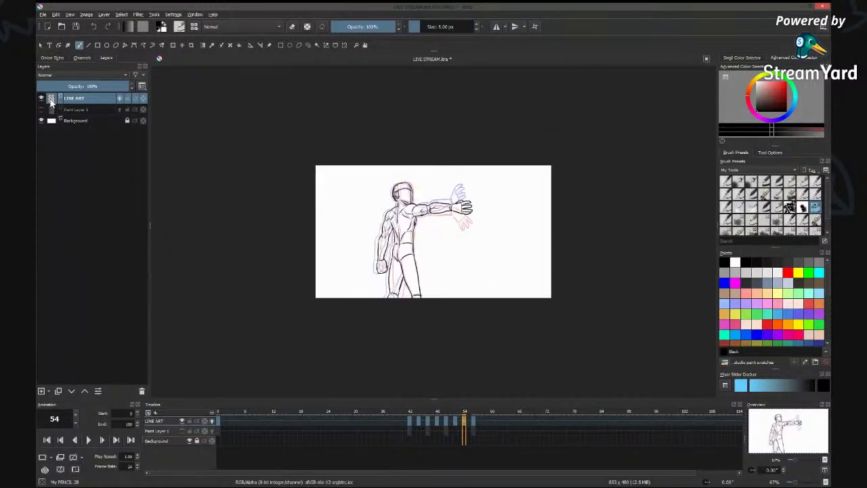
pyautogui.click(120, 99)
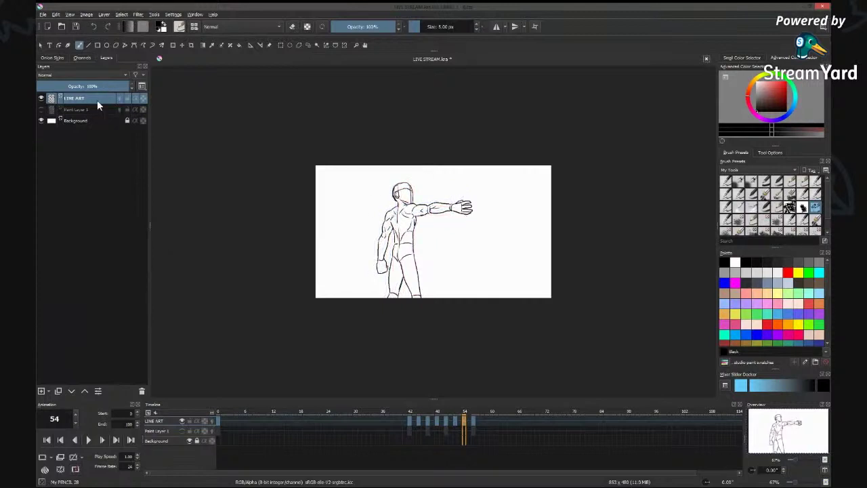
pyautogui.click(81, 109)
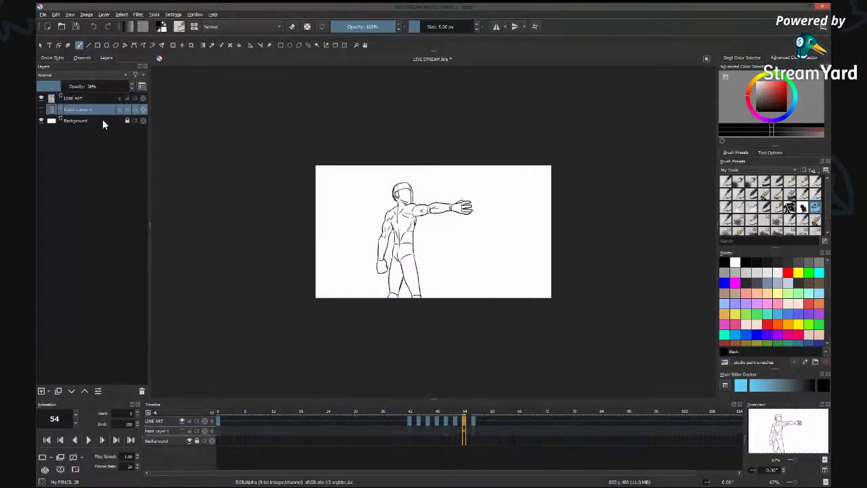
pyautogui.press('Down')
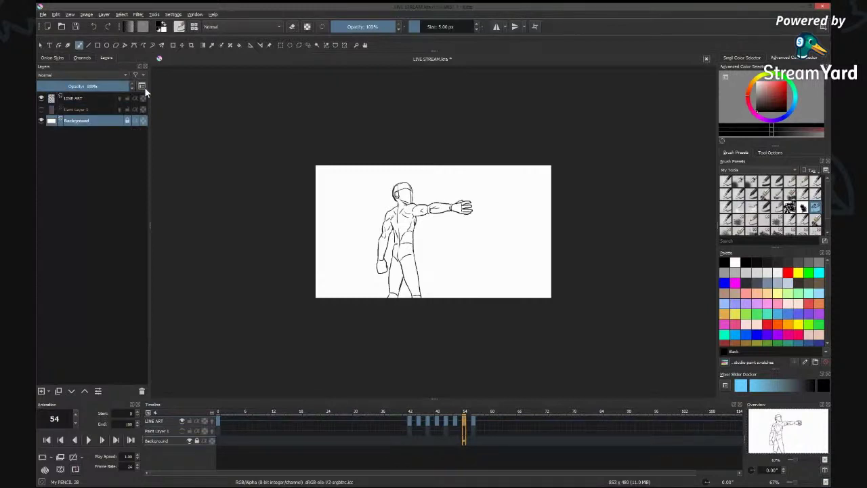
pyautogui.press('Insert')
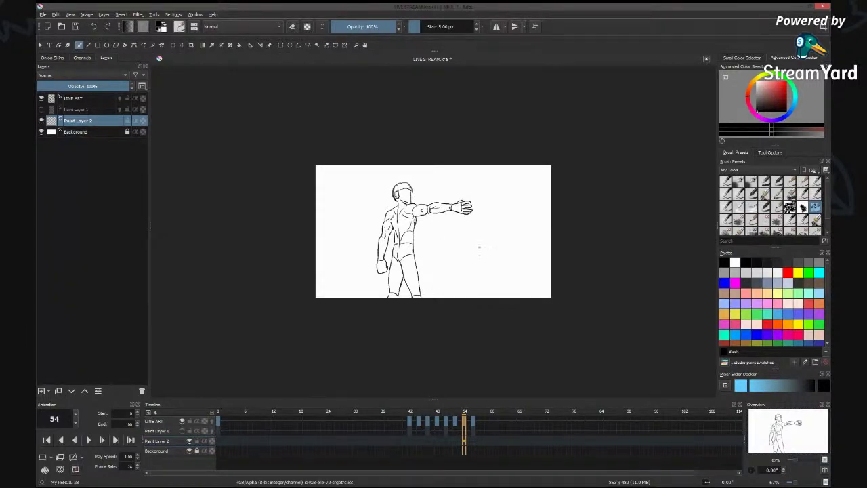
# Fill the new paint layer with the pale blue palette colour as a sky backdrop.
pyautogui.press('1')
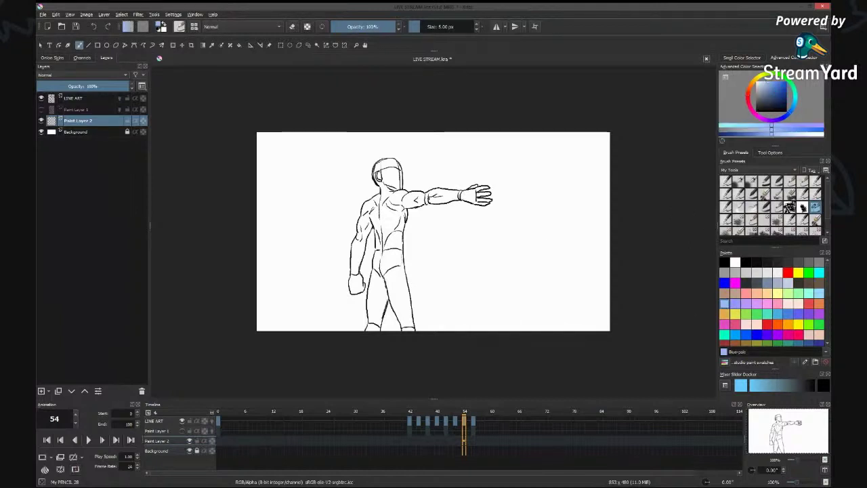
pyautogui.press('f')
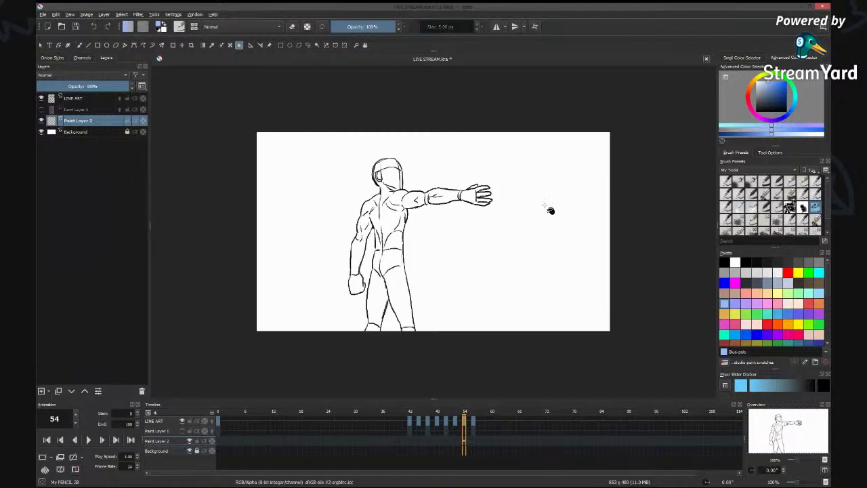
pyautogui.click(518, 228)
pyautogui.press('b')
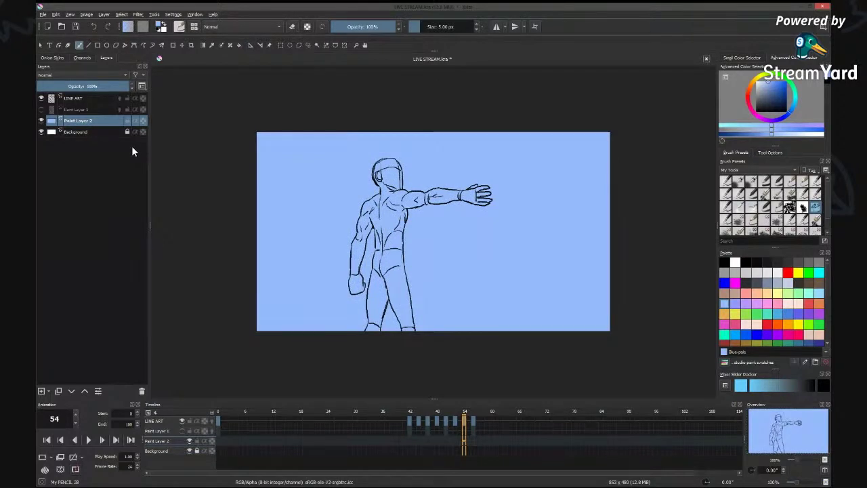
# Add another paint layer above the blue fill and draw a vertical Orange-pale gradient rising from the canvas's lower edge.
pyautogui.press('Insert')
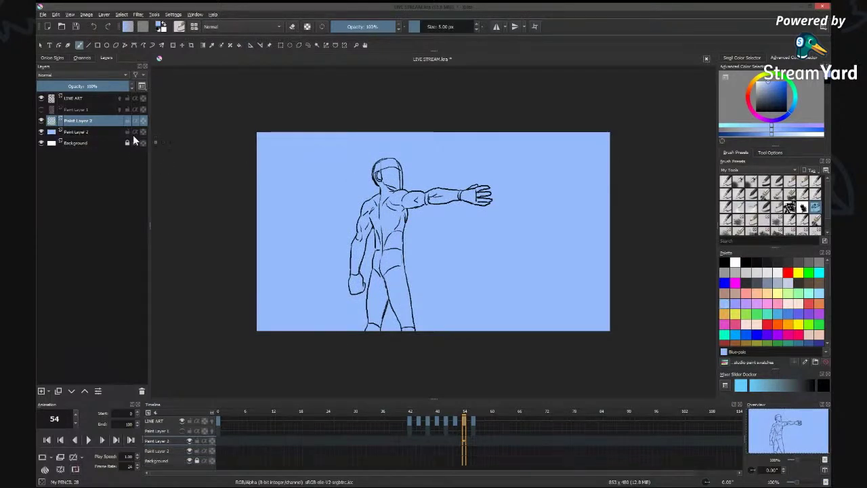
pyautogui.click(767, 293)
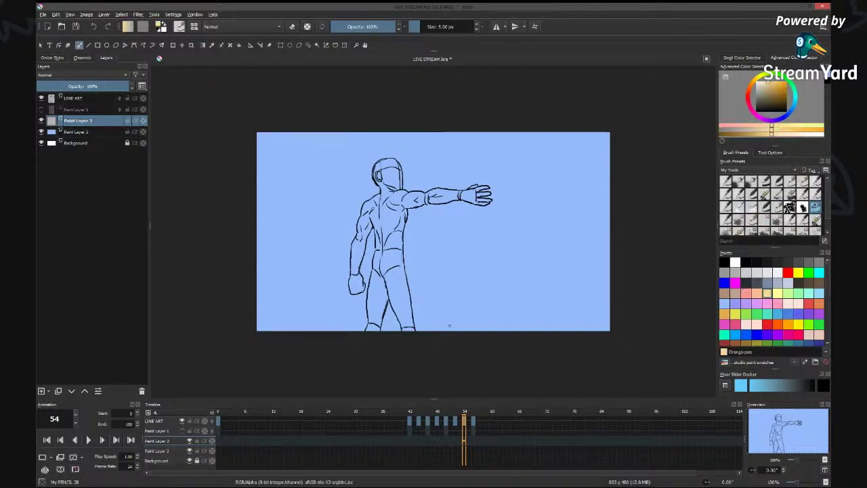
pyautogui.press('g')
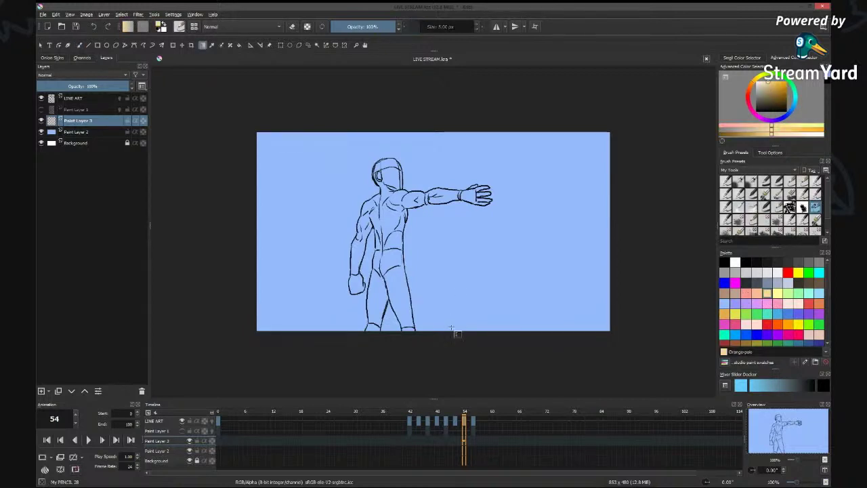
pyautogui.moveTo(451, 331); pyautogui.dragTo(452, 169)
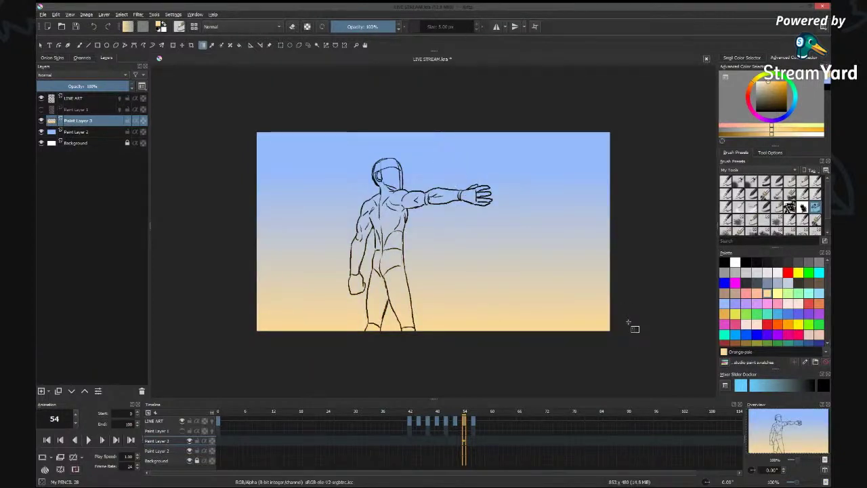
# Group the blue fill and orange gradient layers together and collapse the group.
pyautogui.keyDown('ctrl'); pyautogui.click(99, 132); pyautogui.keyUp('ctrl')
pyautogui.hotkey('ctrl', 'g')
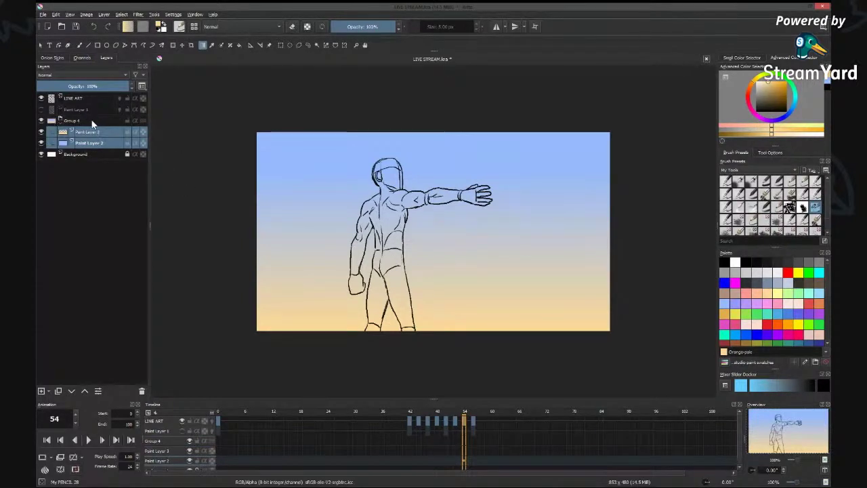
pyautogui.click(101, 121)
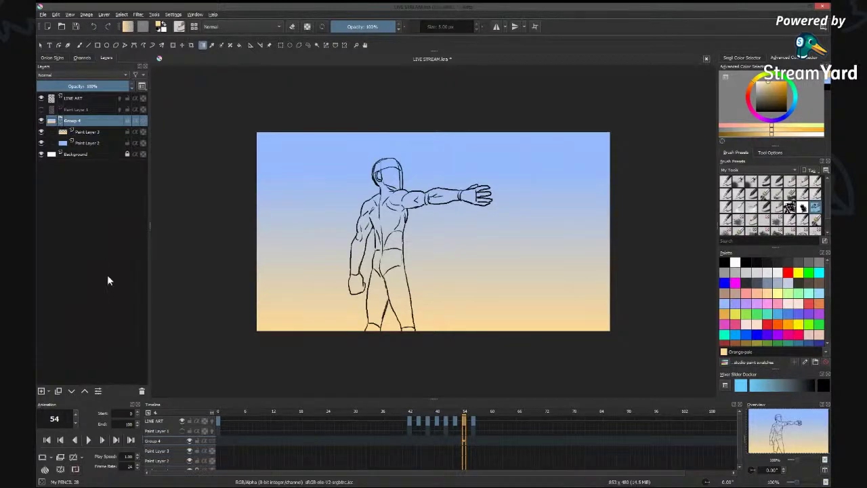
pyautogui.click(61, 120)
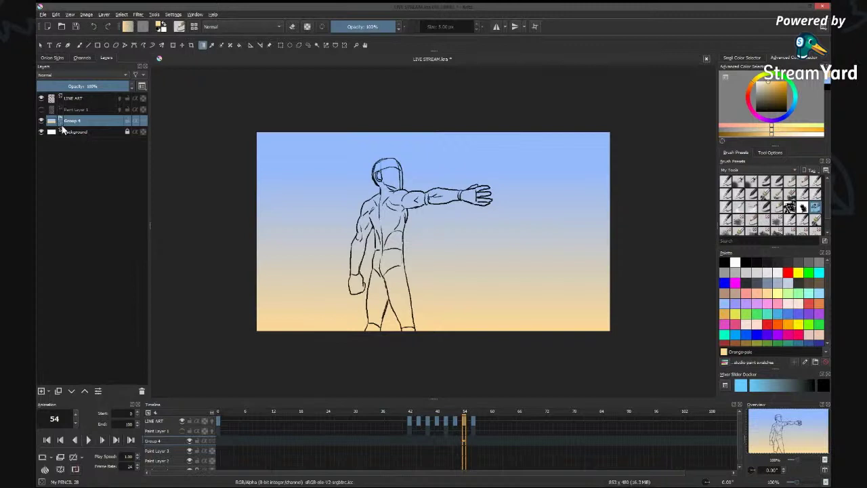
pyautogui.click(60, 120)
pyautogui.click(82, 132)
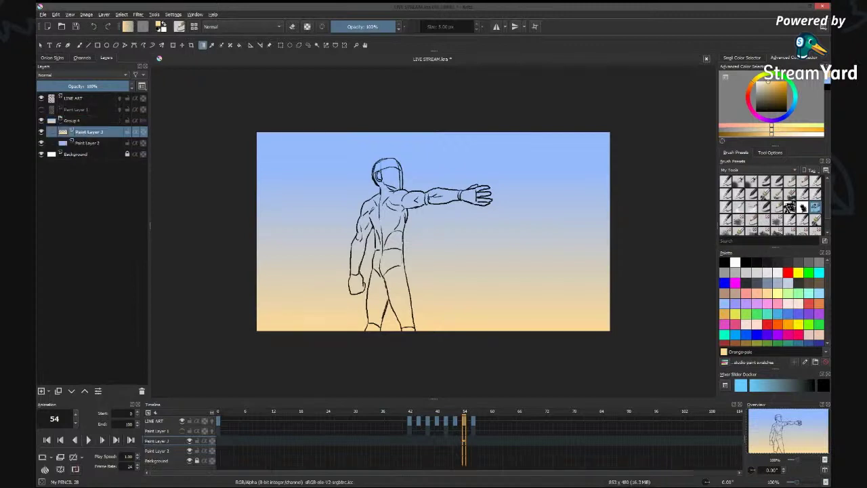
pyautogui.keyDown('shift'); pyautogui.click(86, 142); pyautogui.keyUp('shift')
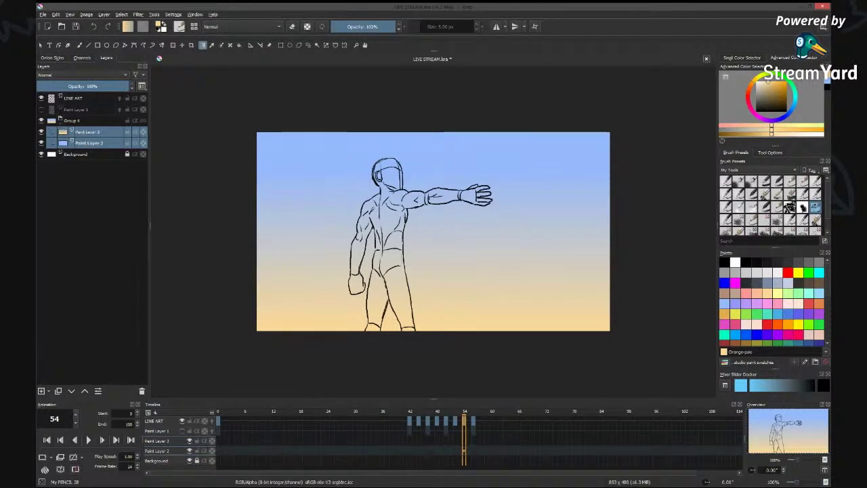
pyautogui.keyDown('ctrl'); pyautogui.click(90, 129); pyautogui.keyUp('ctrl')
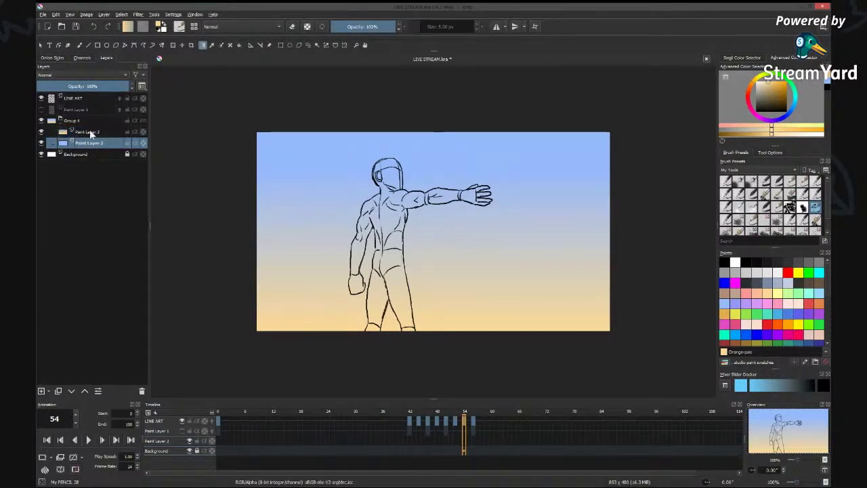
pyautogui.click(90, 121)
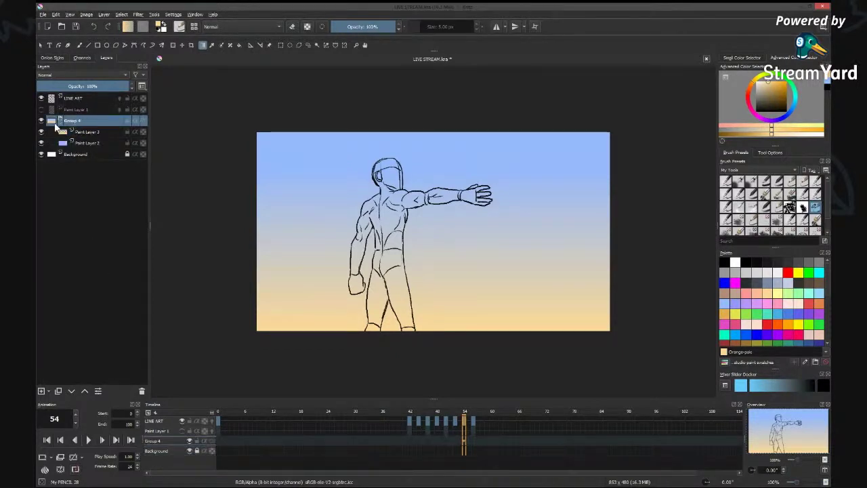
pyautogui.click(60, 121)
# Add a new paint layer directly beneath LINE ART and rename it COLOR.
pyautogui.click(81, 109)
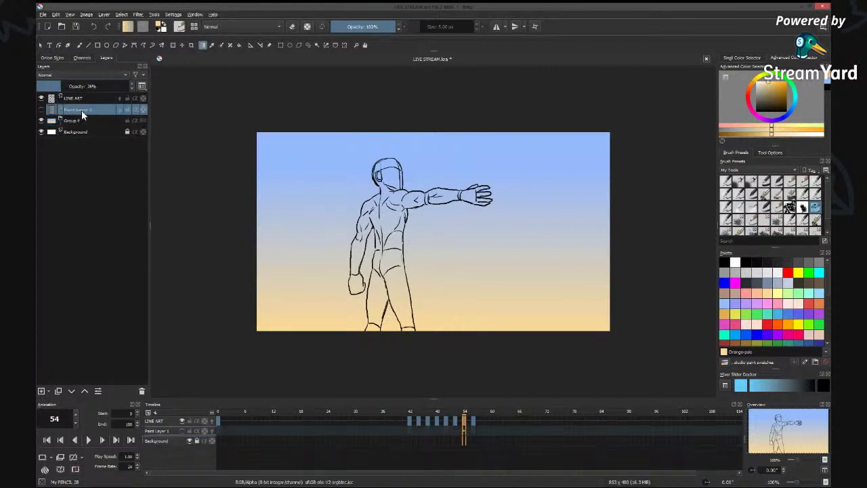
pyautogui.click(86, 132)
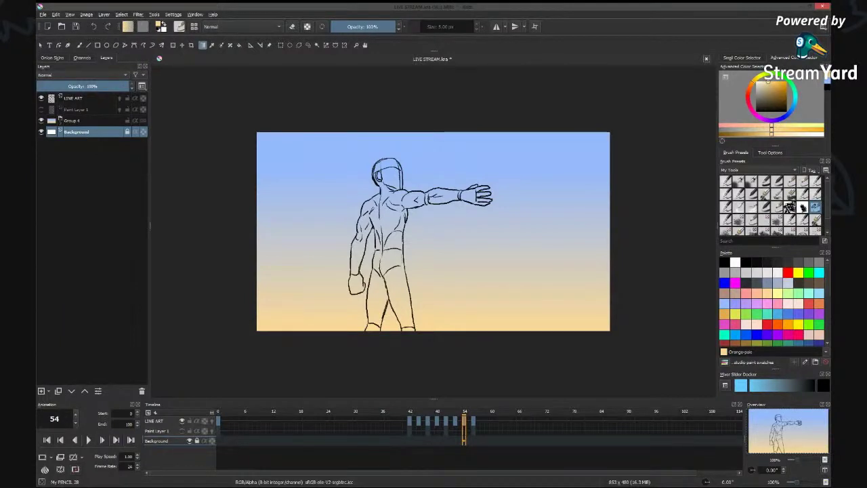
pyautogui.click(90, 99)
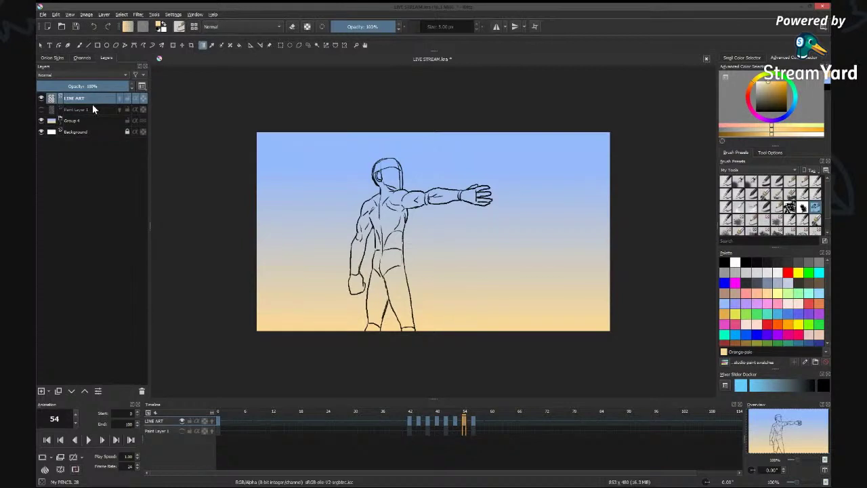
pyautogui.click(94, 109)
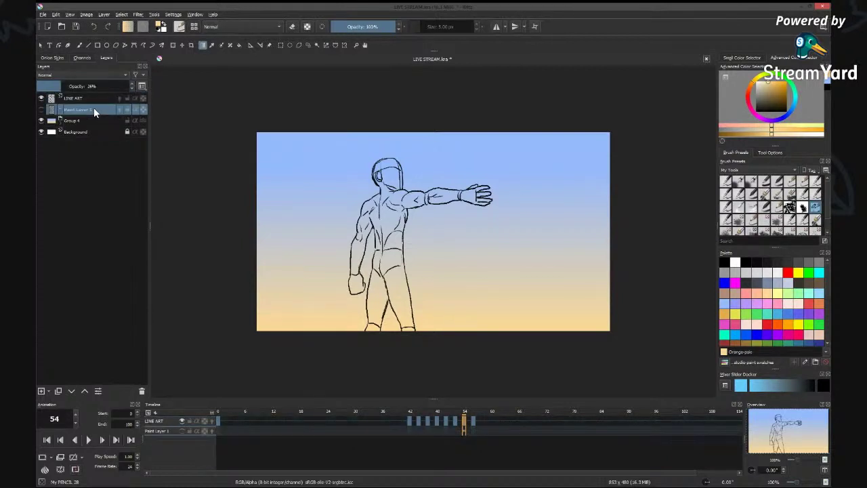
pyautogui.press('Insert')
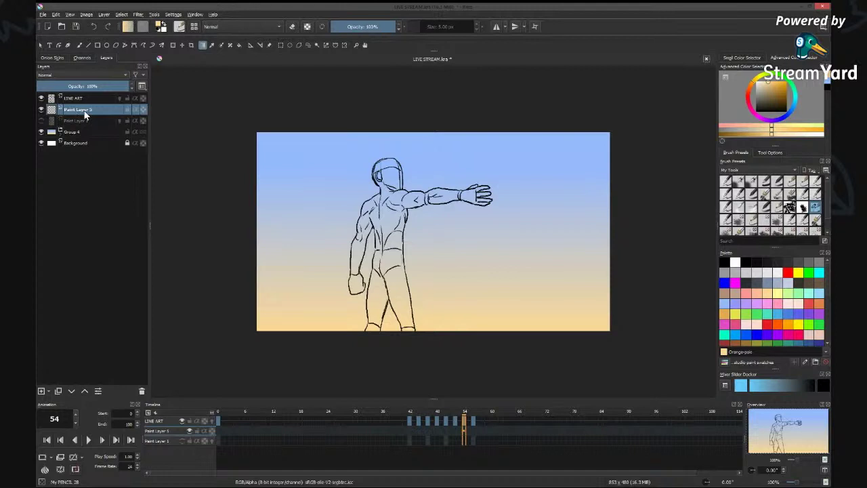
pyautogui.doubleClick(91, 111)
pyautogui.moveTo(91, 111); pyautogui.dragTo(47, 111)
pyautogui.press('BackSpace')
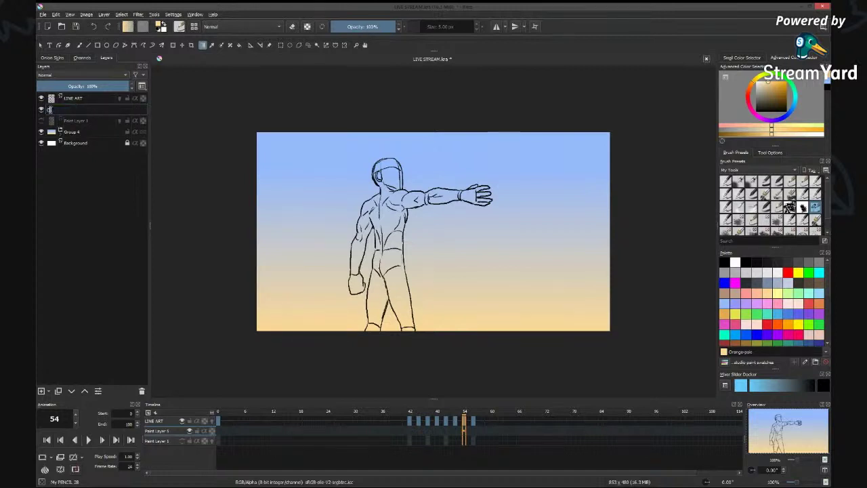
pyautogui.write('COLOR')
pyautogui.click(103, 111)
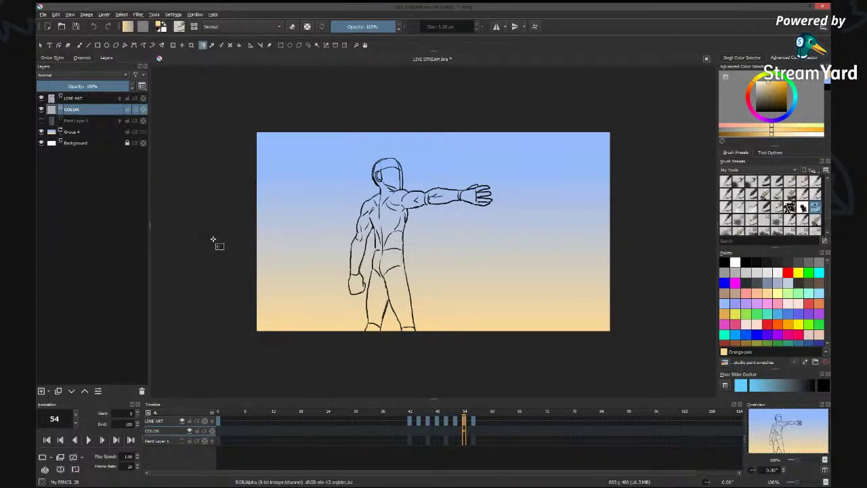
# Make a clipping group from the COLOR layer and rename its mask layer SHADOWS.
pyautogui.hotkey('ctrl', 'shift', 'g')
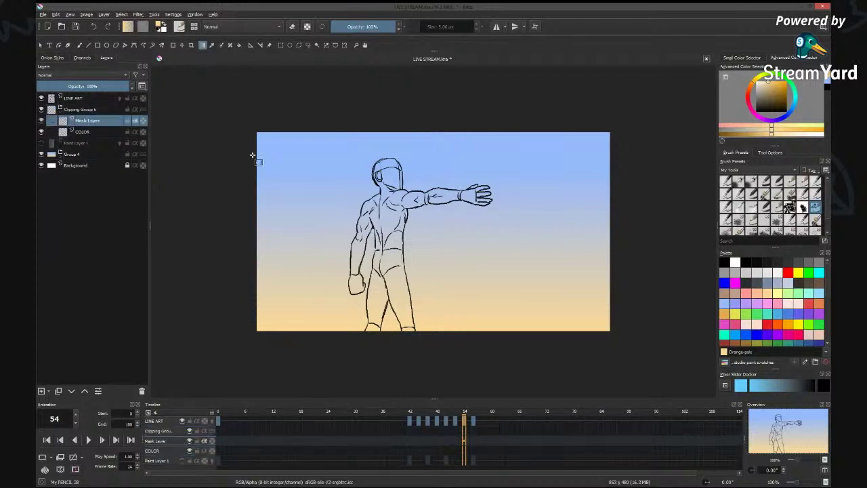
pyautogui.click(104, 111)
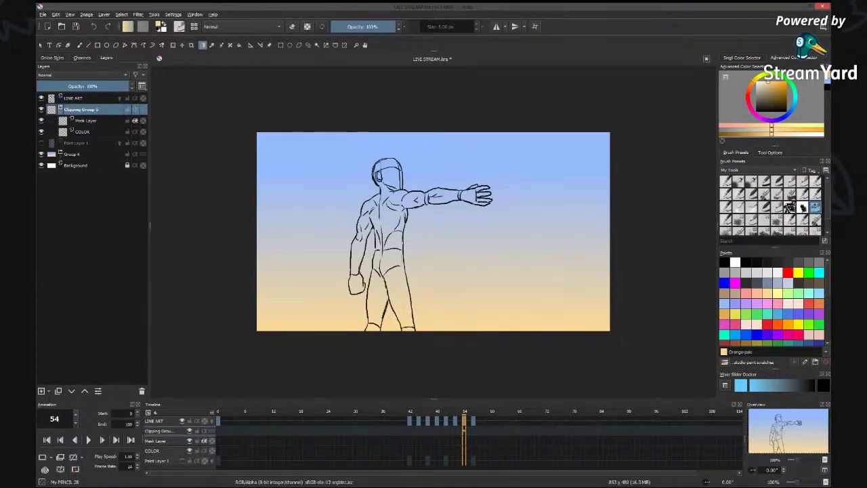
pyautogui.doubleClick(89, 121)
pyautogui.write('s')
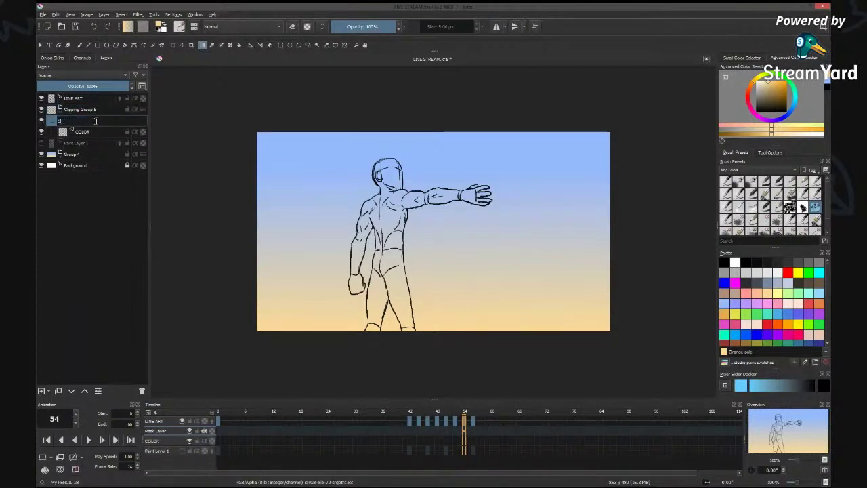
pyautogui.write('HADOWS')
pyautogui.press('Return')
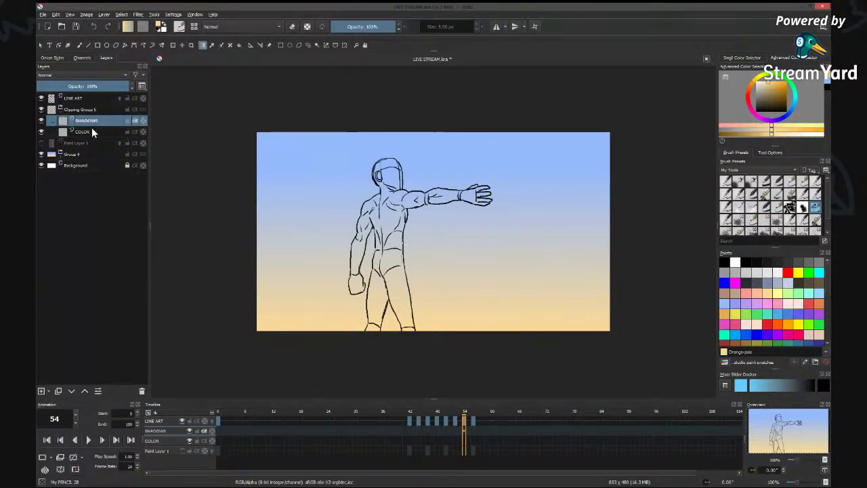
# Create blank COLOR layer keyframes at frames 42, 44 and 46, and copy them along to continue every second frame through 56.
pyautogui.click(92, 129)
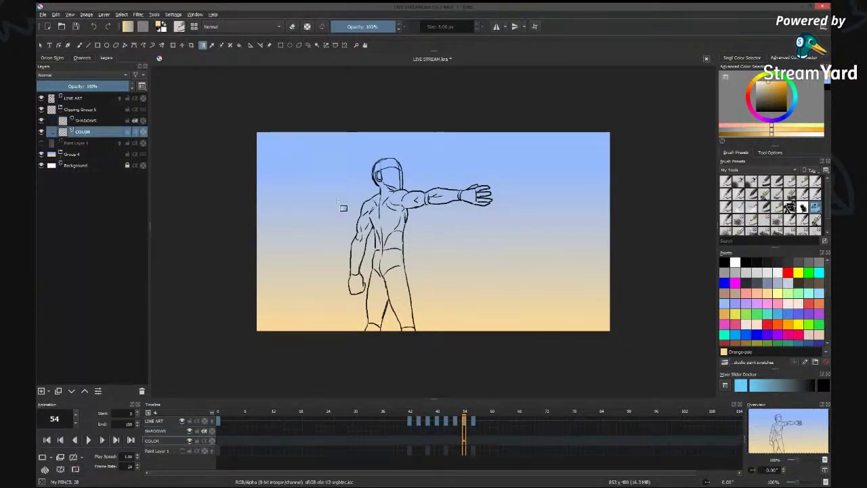
pyautogui.click(411, 418)
pyautogui.click(409, 414)
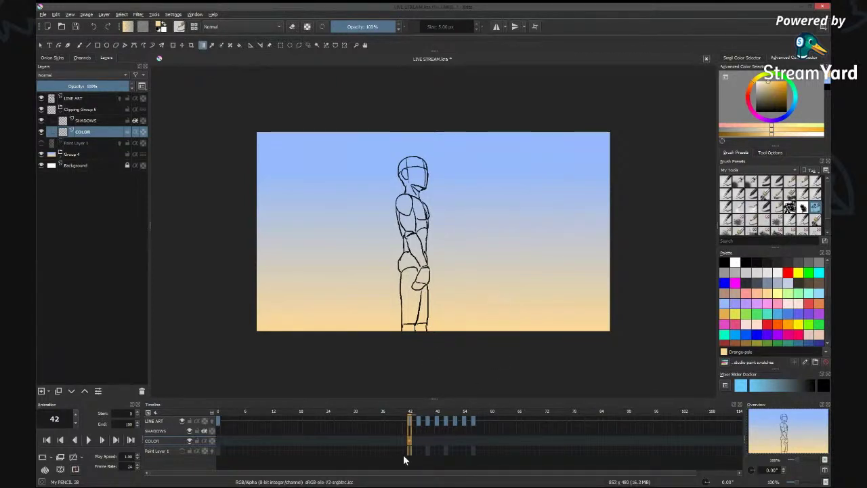
pyautogui.click(418, 442)
pyautogui.click(427, 444)
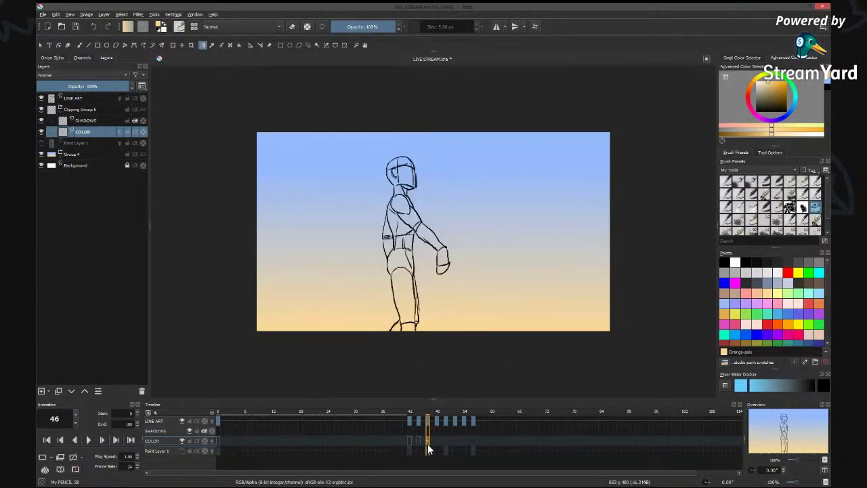
pyautogui.keyDown('shift'); pyautogui.click(410, 441); pyautogui.keyUp('shift')
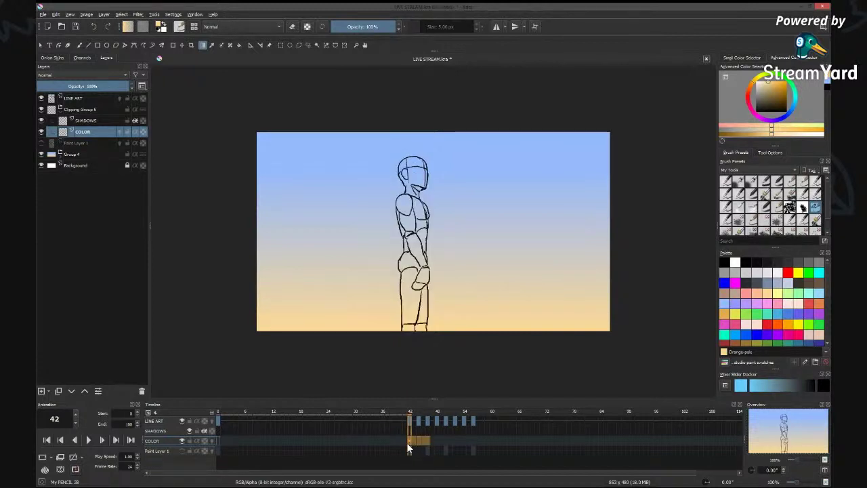
pyautogui.moveTo(410, 440); pyautogui.dragTo(453, 444)
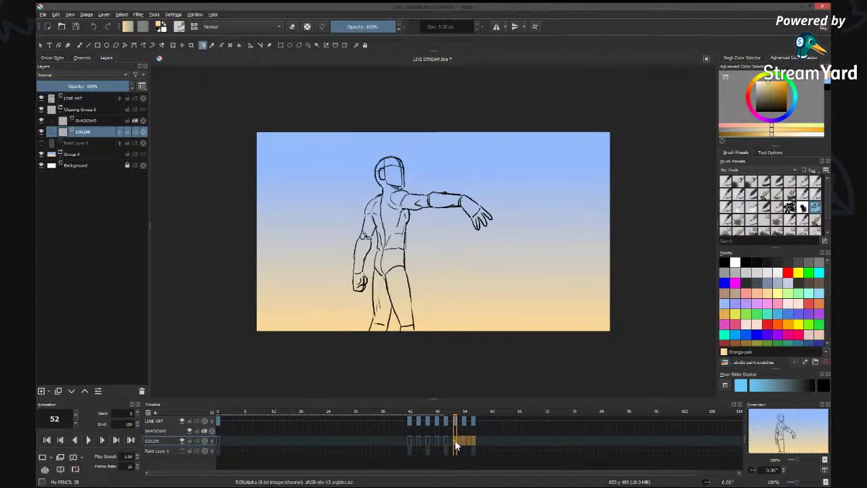
# Go to frame 37 on the COLOR layer and pick the Ultramarine swatch from the palette.
pyautogui.click(410, 440)
pyautogui.click(386, 441)
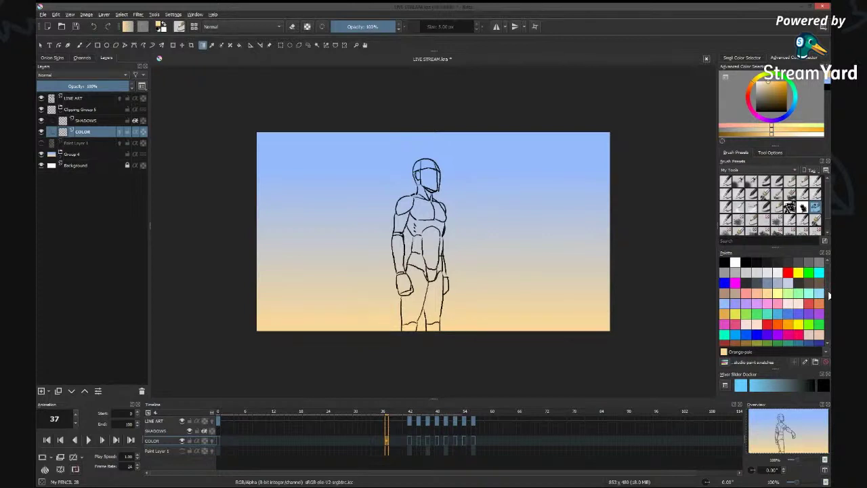
pyautogui.scroll(-2, 823, 297)
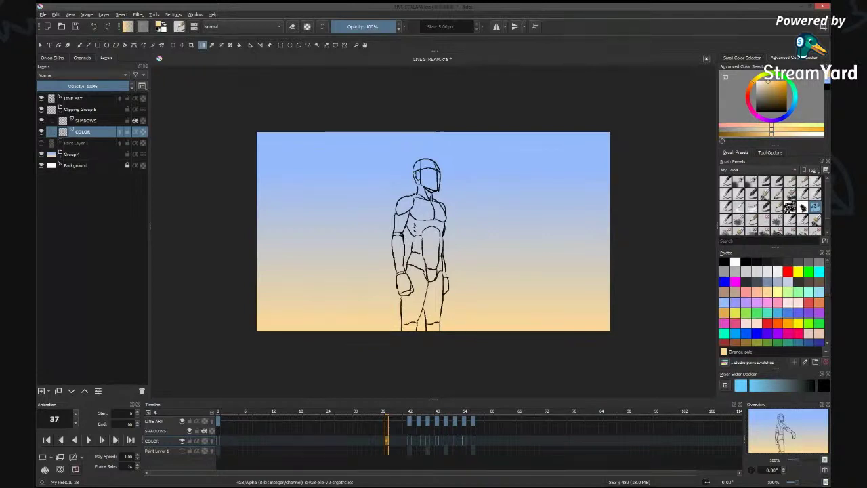
pyautogui.click(801, 313)
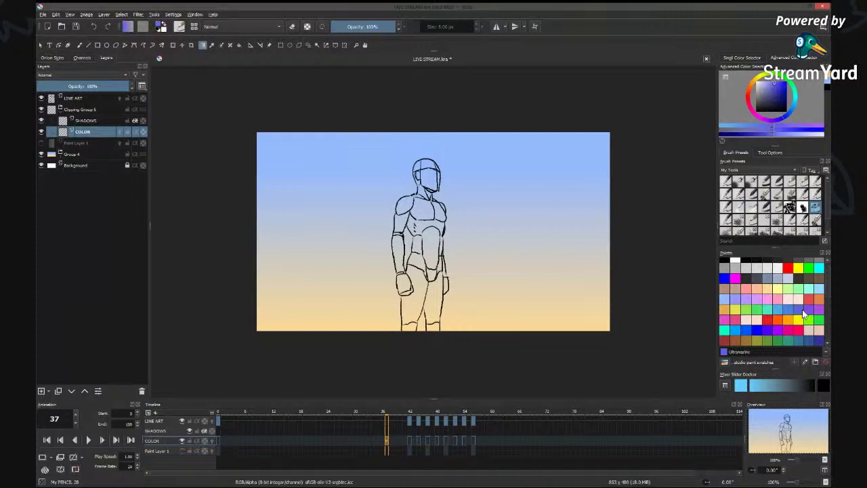
pyautogui.moveTo(826, 287); pyautogui.dragTo(826, 288)
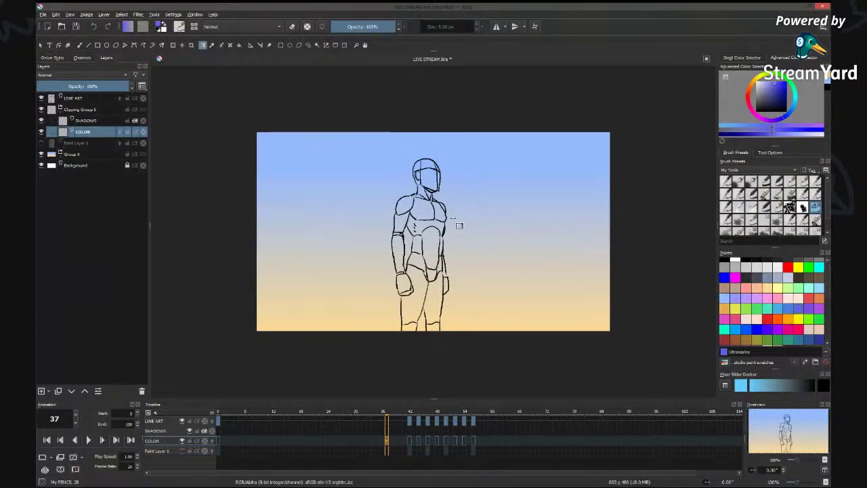
# Switch to the CELL COLORING BRUSH preset at 14 px and save the file.
pyautogui.press('b')
pyautogui.press('/')
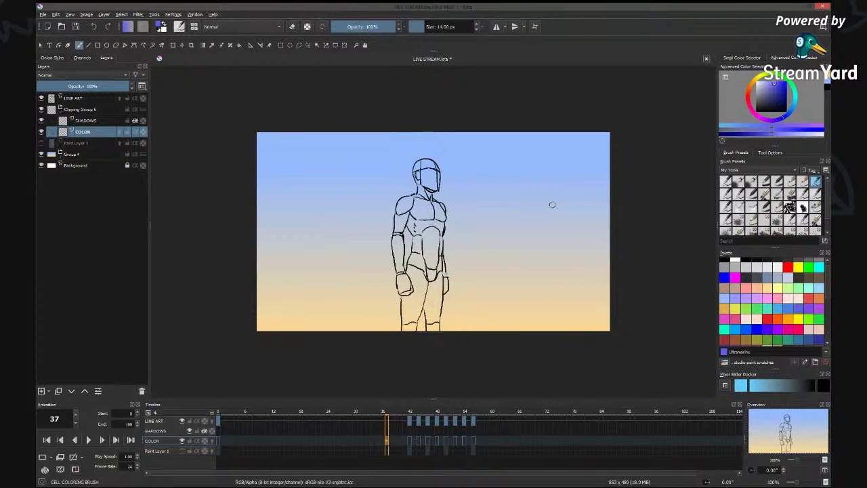
pyautogui.click(816, 183)
pyautogui.click(447, 250)
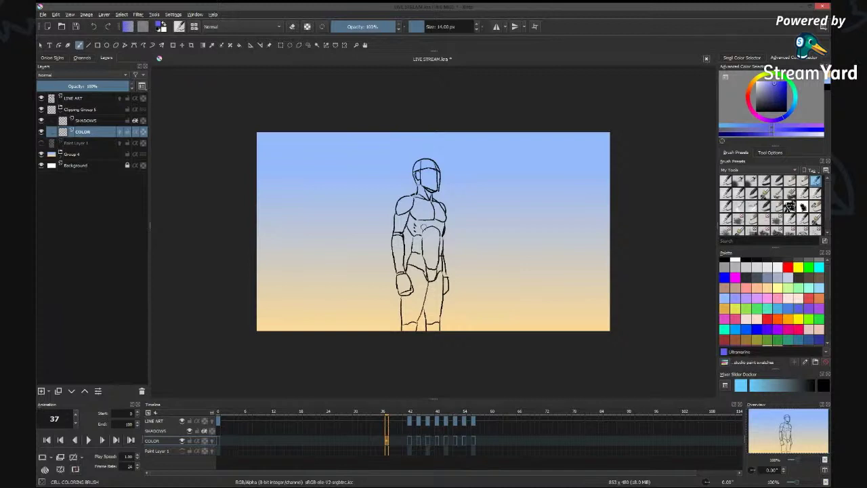
pyautogui.hotkey('ctrl', 's')
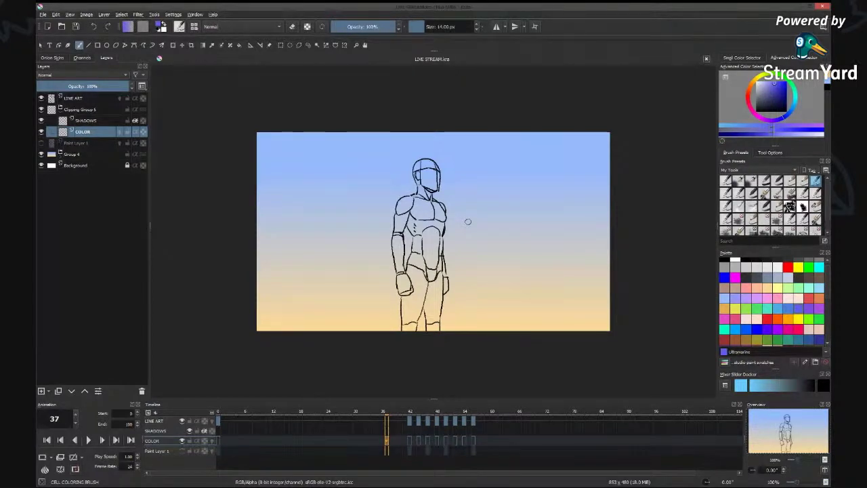
pyautogui.hotkey('ctrl', 's')
# Paint ultramarine inside the line art on frame 37 around the head, neck, shoulder, near arm, waist and outer leg.
pyautogui.moveTo(420, 165)
pyautogui.mouseDown()
pyautogui.moveTo(416, 180)
pyautogui.moveTo(424, 161)
pyautogui.moveTo(438, 185)
pyautogui.moveTo(439, 175)
pyautogui.mouseUp()
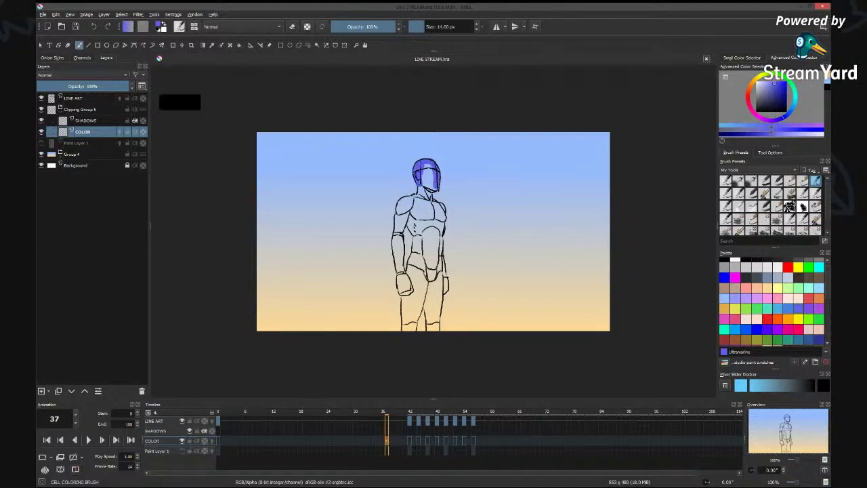
pyautogui.hotkey('ctrl', '+')
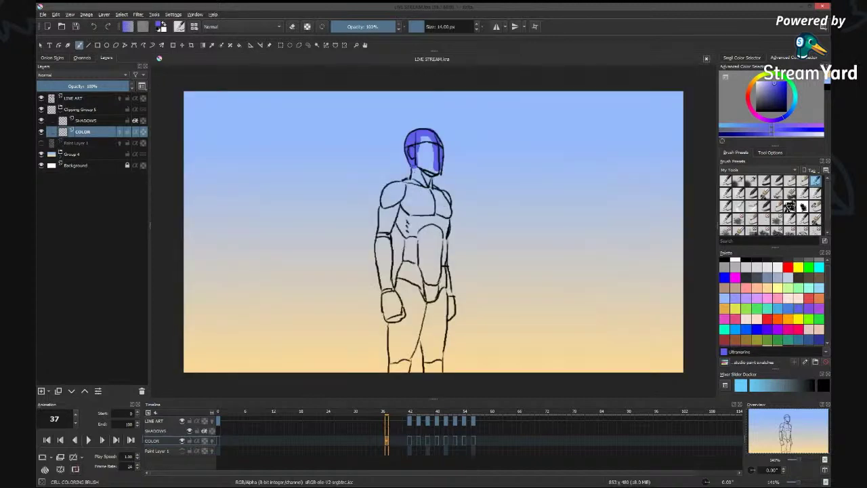
pyautogui.moveTo(413, 164); pyautogui.dragTo(414, 177)
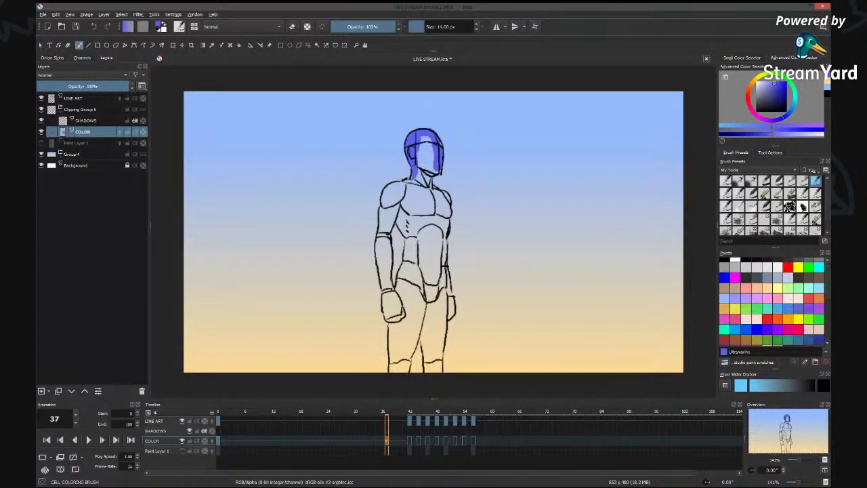
pyautogui.moveTo(411, 179)
pyautogui.mouseDown()
pyautogui.moveTo(383, 194)
pyautogui.moveTo(379, 216)
pyautogui.moveTo(391, 371)
pyautogui.mouseUp()
pyautogui.moveTo(395, 213)
pyautogui.mouseDown()
pyautogui.moveTo(394, 291)
pyautogui.moveTo(399, 276)
pyautogui.mouseUp()
pyautogui.moveTo(397, 215)
pyautogui.mouseDown()
pyautogui.moveTo(409, 237)
pyautogui.moveTo(401, 273)
pyautogui.mouseUp()
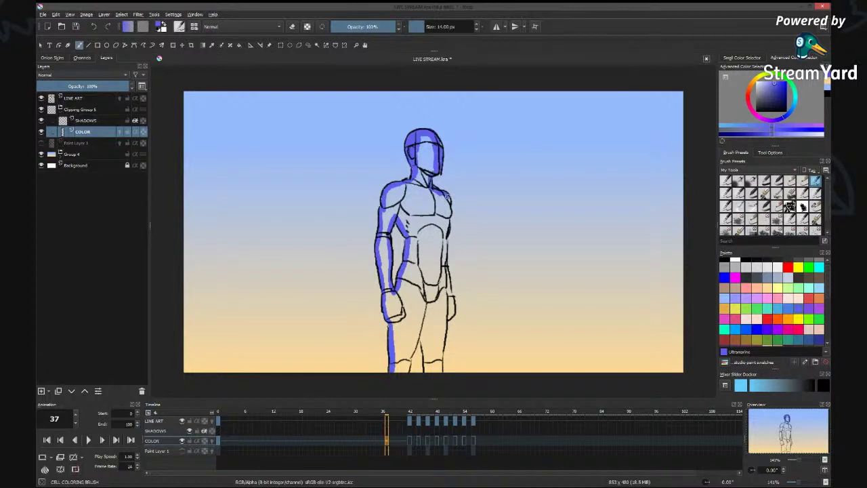
# Close the frame 37 outline along the far arm and both legs, and fill the whole figure with ultramarine.
pyautogui.moveTo(448, 215); pyautogui.dragTo(452, 313)
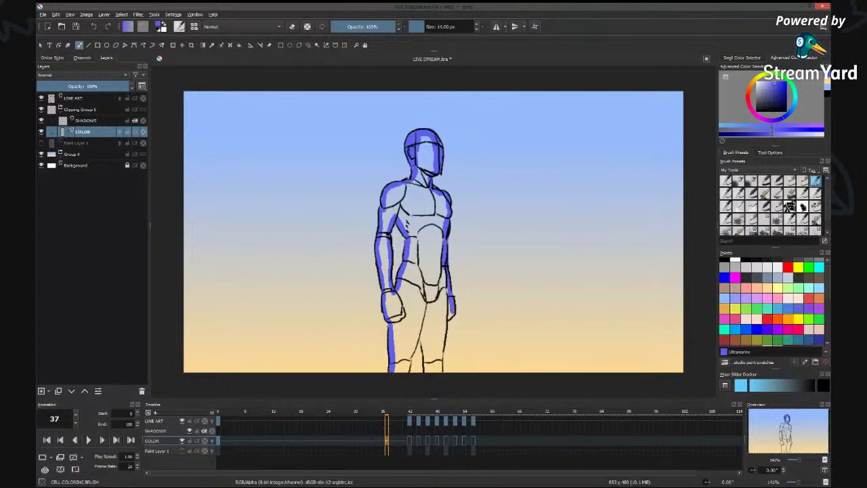
pyautogui.moveTo(445, 324); pyautogui.dragTo(441, 371)
pyautogui.moveTo(418, 333); pyautogui.dragTo(427, 370)
pyautogui.moveTo(414, 338); pyautogui.dragTo(407, 371)
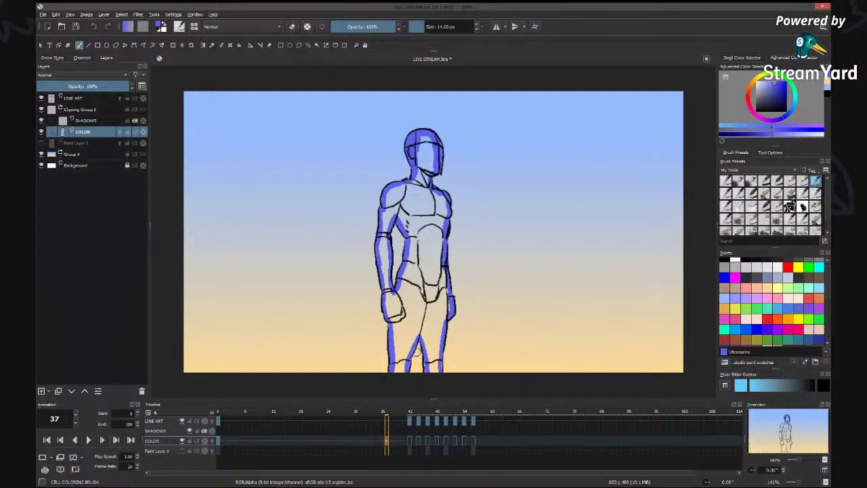
pyautogui.press('f')
pyautogui.click(426, 261)
pyautogui.press('b')
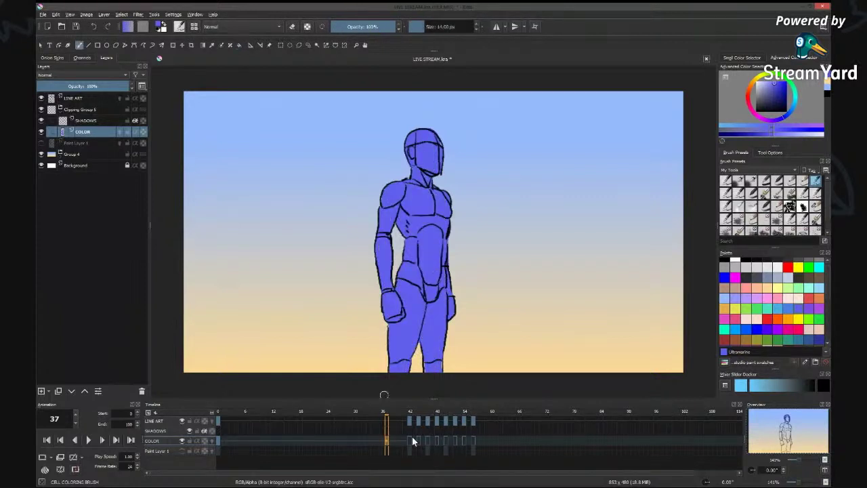
# On COLOR frame 42, trace an ultramarine border just inside the figure's line art from head to feet.
pyautogui.click(411, 436)
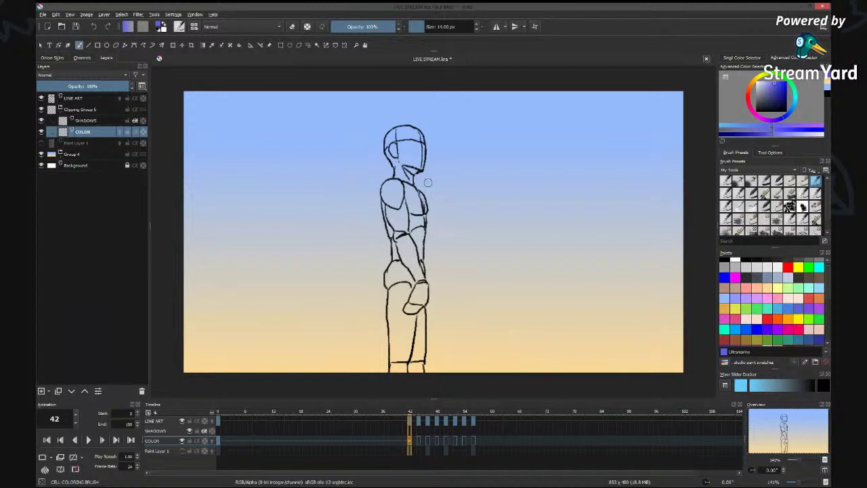
pyautogui.moveTo(396, 140)
pyautogui.mouseDown()
pyautogui.moveTo(394, 129)
pyautogui.moveTo(387, 151)
pyautogui.moveTo(398, 182)
pyautogui.mouseUp()
pyautogui.moveTo(394, 131)
pyautogui.mouseDown()
pyautogui.moveTo(417, 130)
pyautogui.moveTo(421, 146)
pyautogui.moveTo(420, 134)
pyautogui.moveTo(421, 167)
pyautogui.moveTo(409, 180)
pyautogui.mouseUp()
pyautogui.moveTo(413, 186)
pyautogui.mouseDown()
pyautogui.moveTo(423, 207)
pyautogui.moveTo(424, 372)
pyautogui.mouseUp()
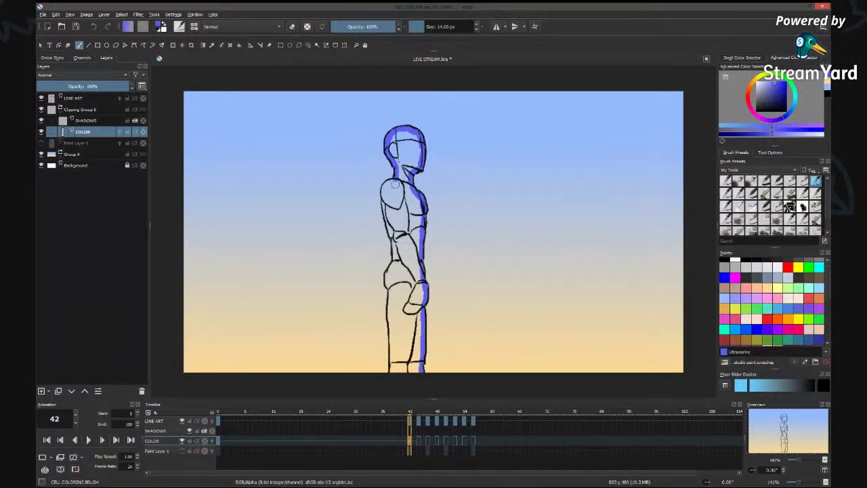
pyautogui.moveTo(395, 183)
pyautogui.mouseDown()
pyautogui.moveTo(384, 207)
pyautogui.moveTo(396, 244)
pyautogui.mouseUp()
pyautogui.moveTo(383, 207)
pyautogui.mouseDown()
pyautogui.moveTo(396, 242)
pyautogui.moveTo(387, 277)
pyautogui.moveTo(390, 318)
pyautogui.moveTo(396, 311)
pyautogui.moveTo(392, 372)
pyautogui.mouseUp()
# Try to fill the outlined figure on frame 42 with ultramarine.
pyautogui.press('f')
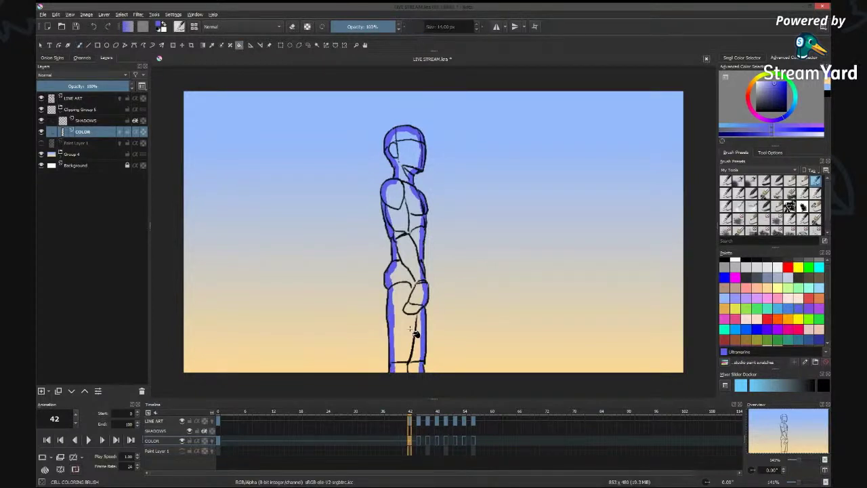
pyautogui.click(531, 346)
pyautogui.hotkey('ctrl', 'z')
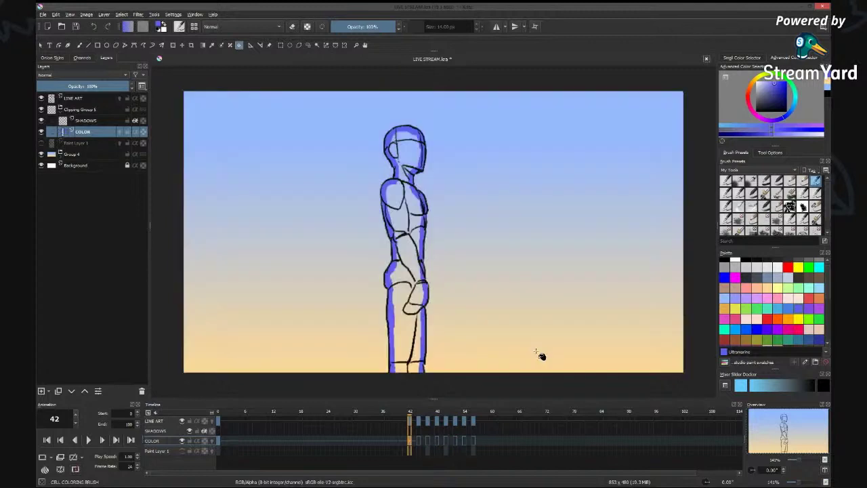
pyautogui.press('b')
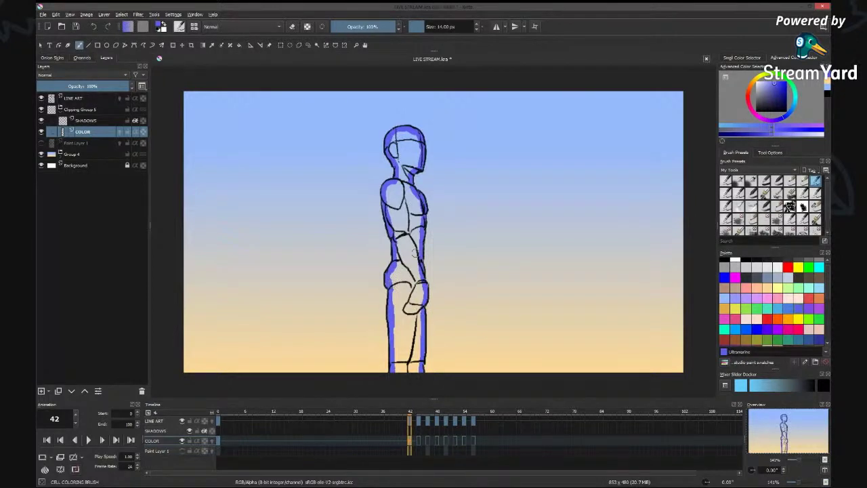
pyautogui.press('f')
pyautogui.click(468, 305)
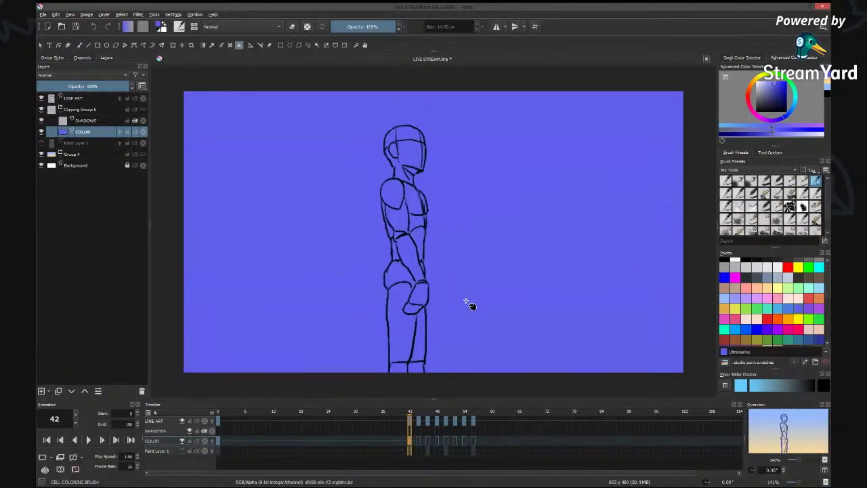
pyautogui.hotkey('ctrl', 'z')
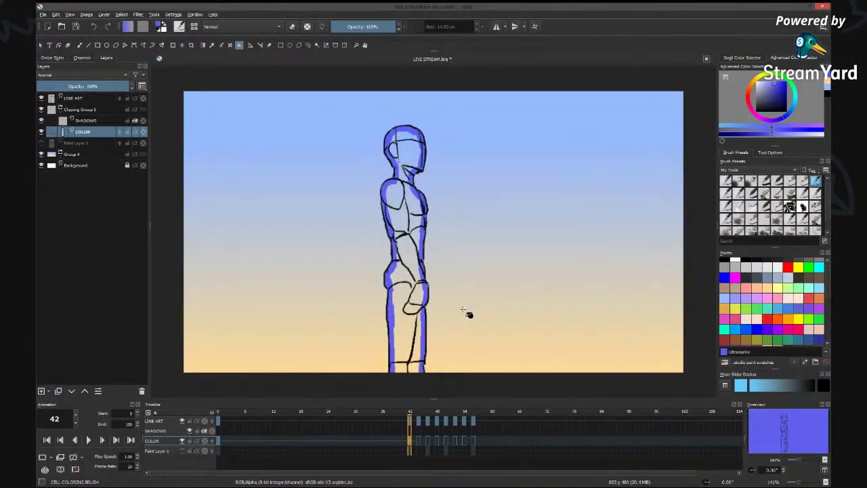
# Check the frame 42 outline for gaps by toggling LINE ART, and touch it up to fill the figure with ultramarine.
pyautogui.press('b')
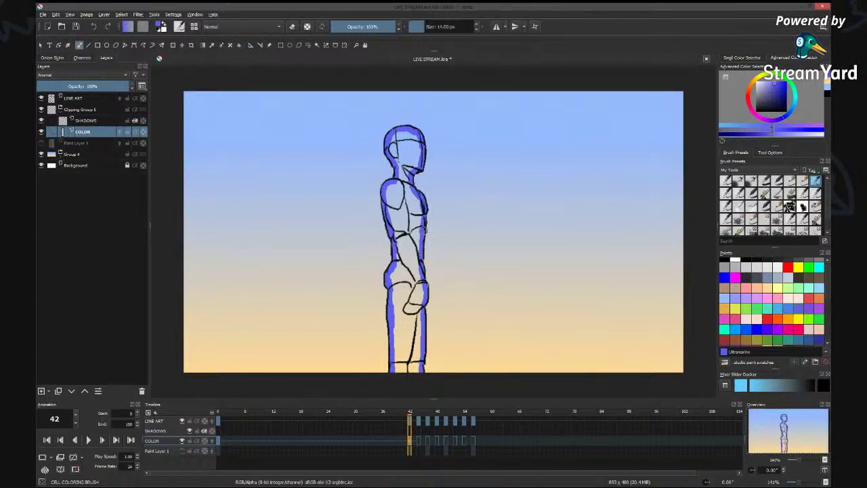
pyautogui.press('f')
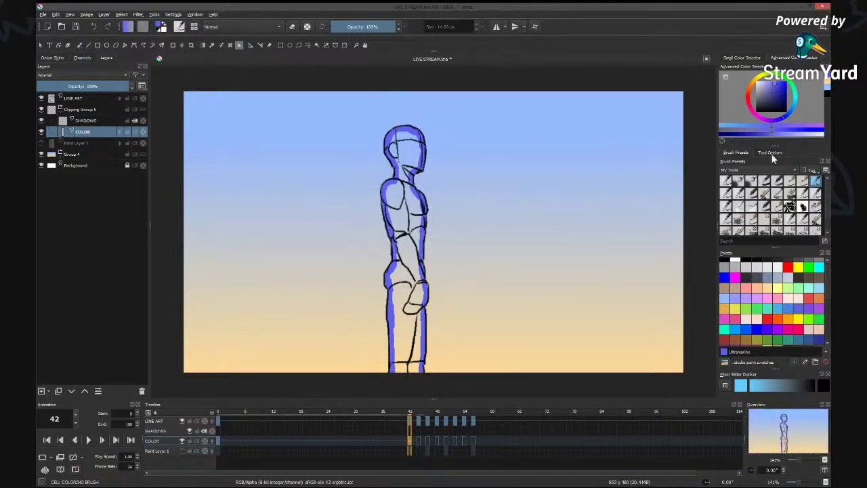
pyautogui.click(770, 153)
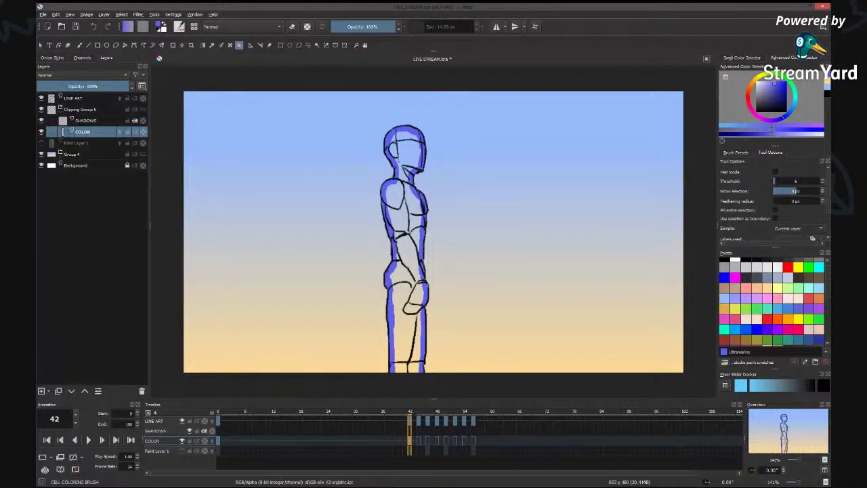
pyautogui.click(392, 201)
pyautogui.click(42, 99)
pyautogui.click(41, 99)
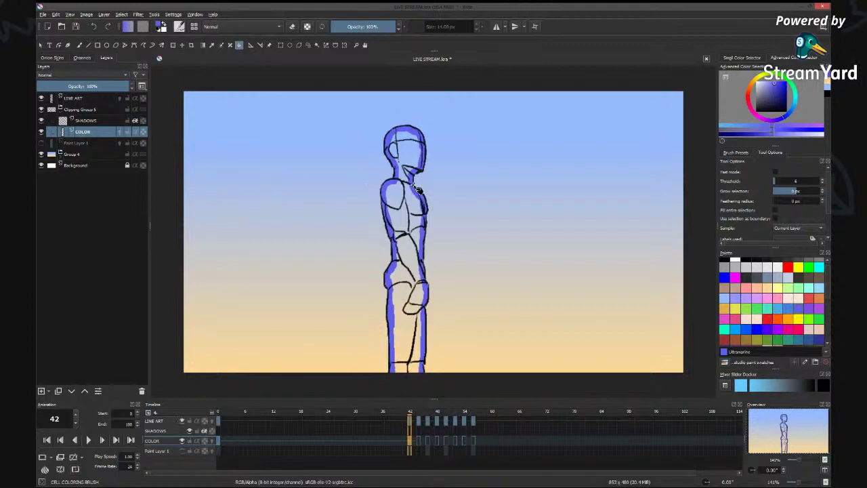
pyautogui.press('b')
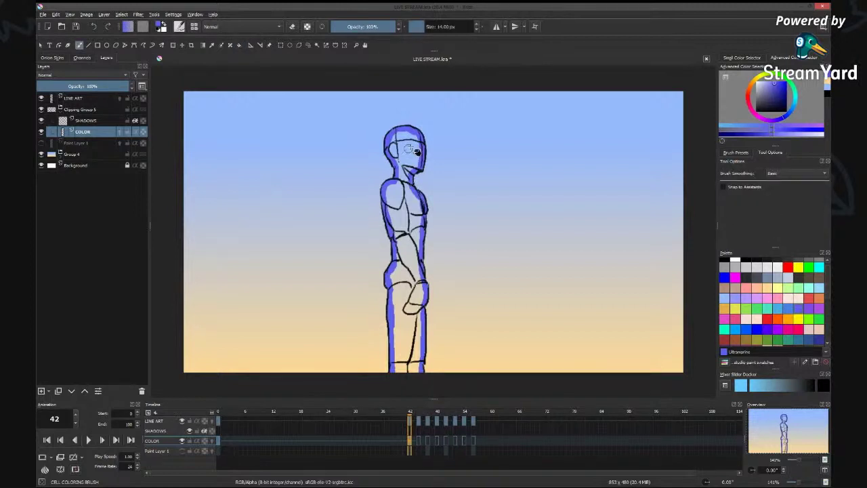
pyautogui.press('f')
pyautogui.click(409, 149)
pyautogui.press('b')
# On COLOR frame 44, outline the figure inside its line art and fill it with ultramarine.
pyautogui.click(419, 440)
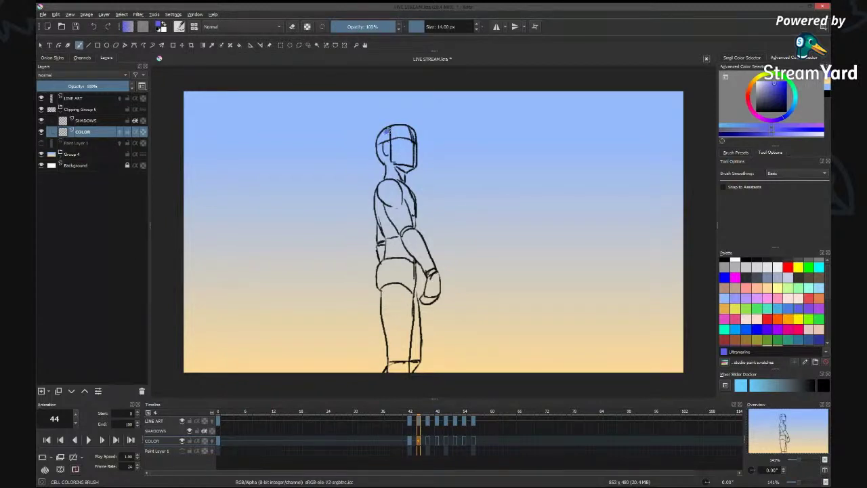
pyautogui.moveTo(387, 130)
pyautogui.mouseDown()
pyautogui.moveTo(389, 165)
pyautogui.moveTo(378, 194)
pyautogui.moveTo(379, 274)
pyautogui.moveTo(387, 370)
pyautogui.mouseUp()
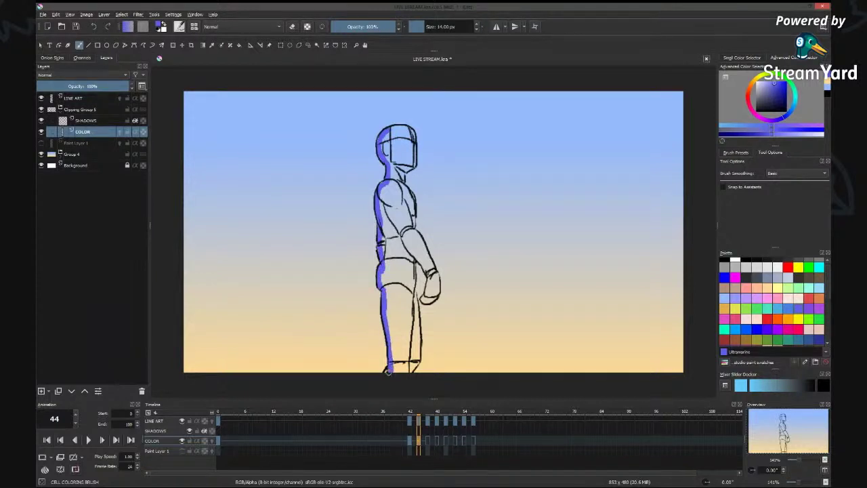
pyautogui.moveTo(411, 283); pyautogui.dragTo(417, 360)
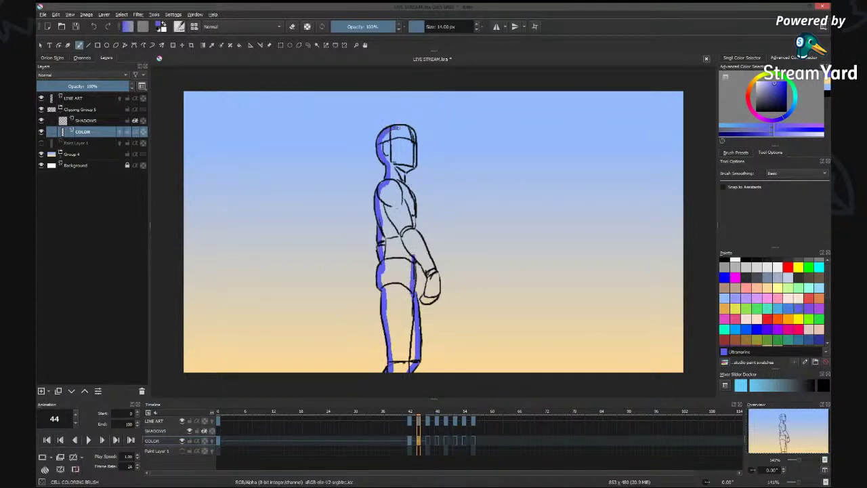
pyautogui.moveTo(414, 139)
pyautogui.mouseDown()
pyautogui.moveTo(402, 188)
pyautogui.moveTo(413, 203)
pyautogui.moveTo(423, 249)
pyautogui.moveTo(415, 257)
pyautogui.moveTo(429, 295)
pyautogui.moveTo(423, 298)
pyautogui.moveTo(436, 292)
pyautogui.moveTo(429, 262)
pyautogui.moveTo(437, 277)
pyautogui.mouseUp()
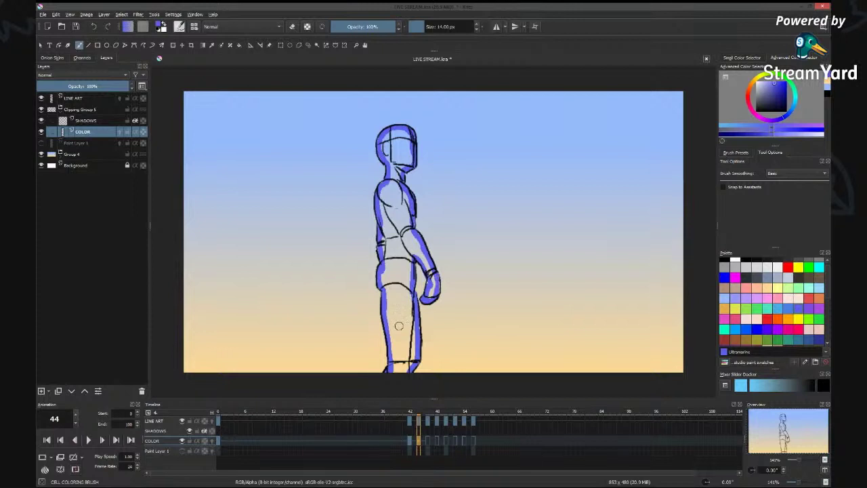
pyautogui.press('f')
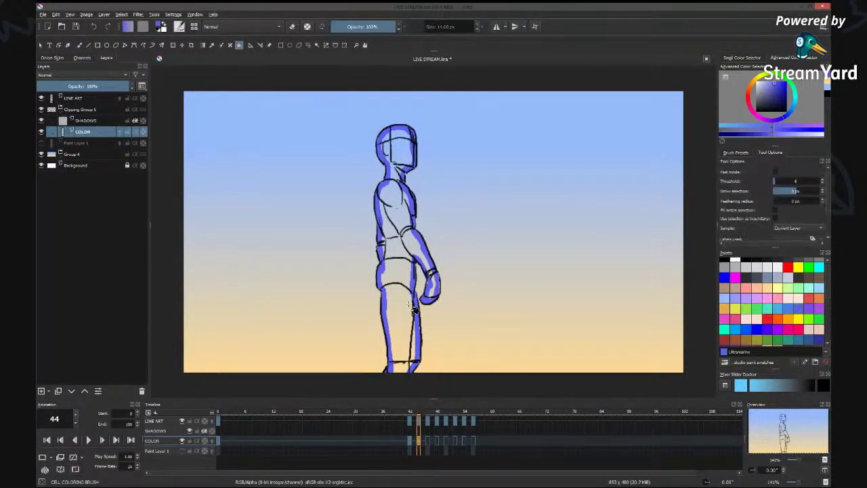
pyautogui.click(399, 326)
pyautogui.press('b')
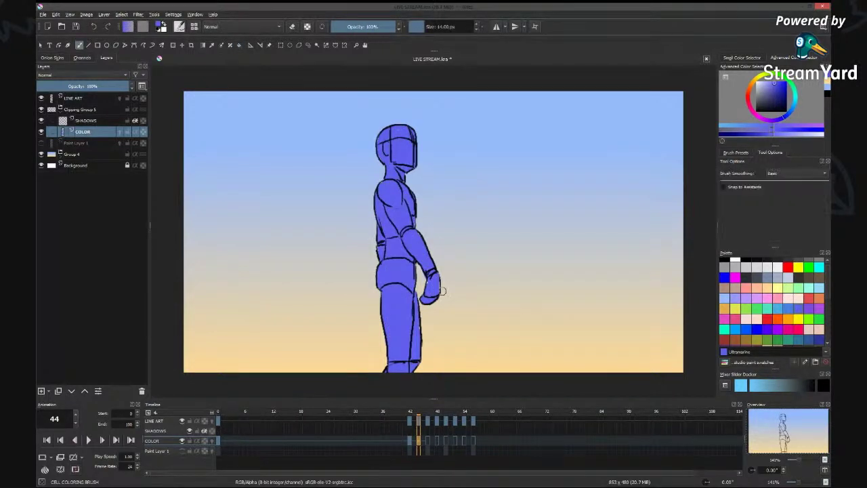
# On COLOR frame 46, outline the figure inside its line art in ultramarine and fill it with the same colour.
pyautogui.press('.')
pyautogui.press('.')
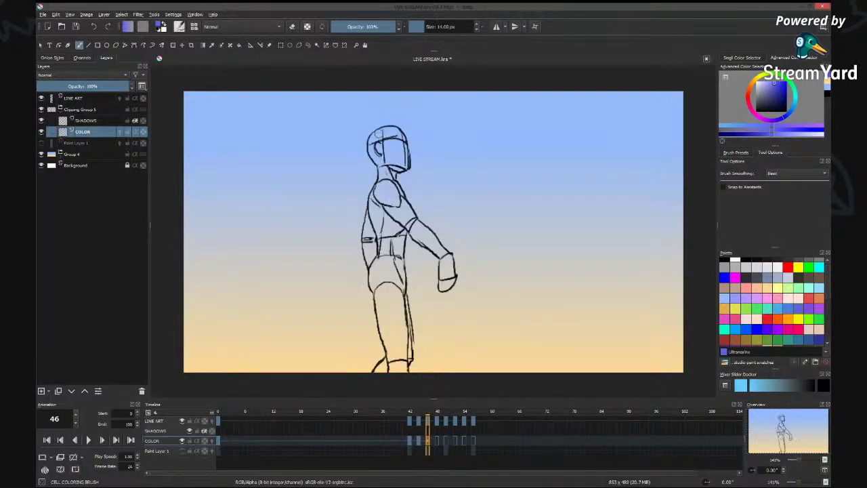
pyautogui.moveTo(371, 134)
pyautogui.mouseDown()
pyautogui.moveTo(378, 187)
pyautogui.moveTo(364, 251)
pyautogui.moveTo(391, 357)
pyautogui.moveTo(375, 374)
pyautogui.mouseUp()
pyautogui.moveTo(385, 139)
pyautogui.mouseDown()
pyautogui.moveTo(378, 134)
pyautogui.moveTo(399, 131)
pyautogui.moveTo(404, 157)
pyautogui.moveTo(405, 142)
pyautogui.moveTo(394, 184)
pyautogui.moveTo(449, 256)
pyautogui.mouseUp()
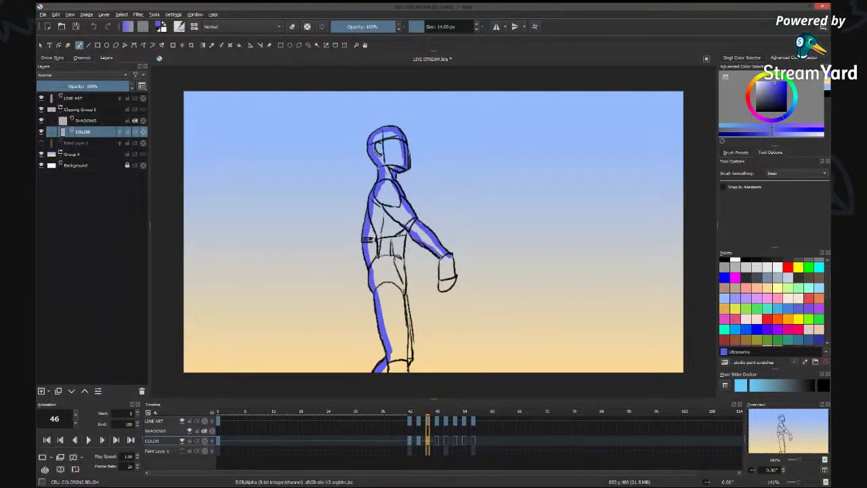
pyautogui.moveTo(441, 260)
pyautogui.mouseDown()
pyautogui.moveTo(444, 291)
pyautogui.moveTo(453, 257)
pyautogui.mouseUp()
pyautogui.moveTo(407, 229)
pyautogui.mouseDown()
pyautogui.moveTo(400, 251)
pyautogui.moveTo(410, 356)
pyautogui.mouseUp()
pyautogui.moveTo(407, 315); pyautogui.dragTo(411, 349)
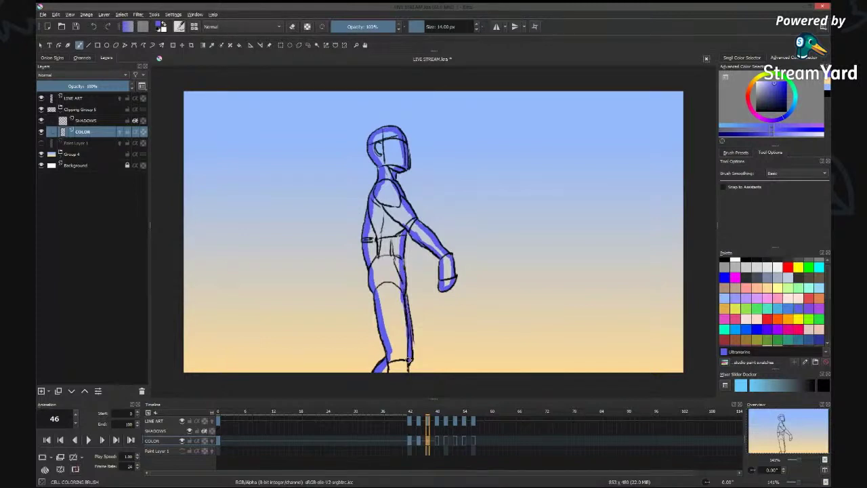
pyautogui.moveTo(408, 361); pyautogui.dragTo(407, 372)
pyautogui.click(394, 274)
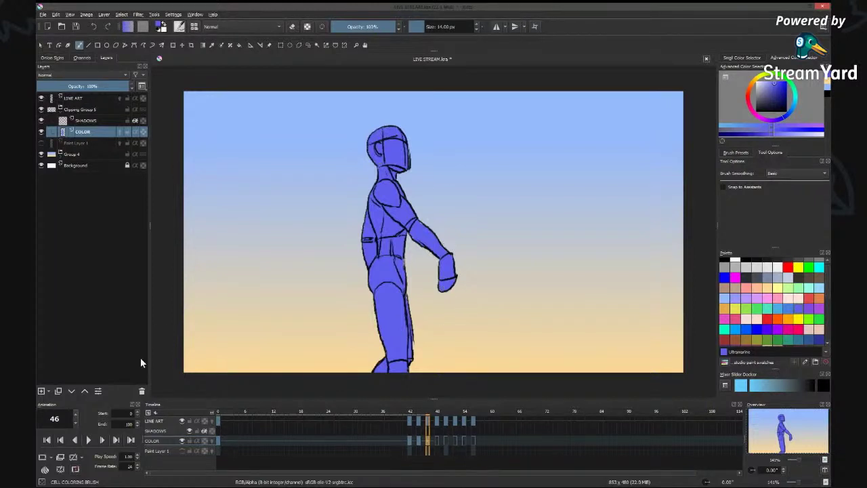
# On COLOR frame 48, trace an ultramarine border inside the line art of the figure's head and lowered arm.
pyautogui.click(437, 445)
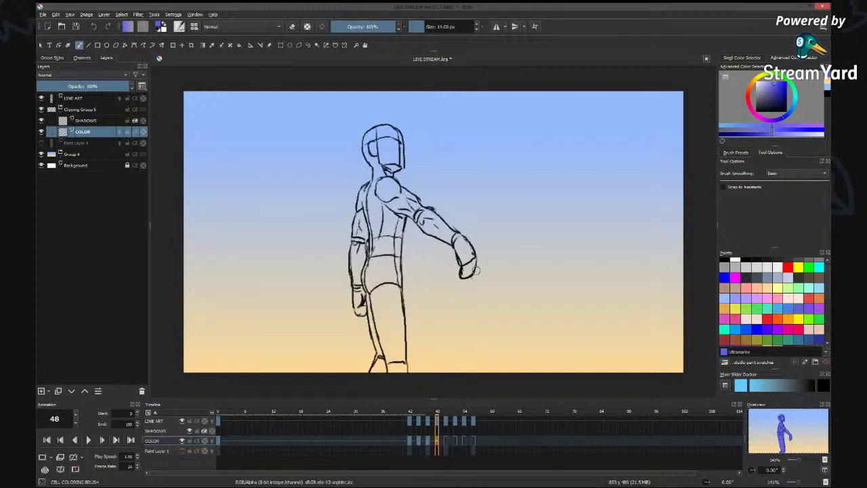
pyautogui.moveTo(369, 133)
pyautogui.mouseDown()
pyautogui.moveTo(364, 153)
pyautogui.moveTo(376, 183)
pyautogui.mouseUp()
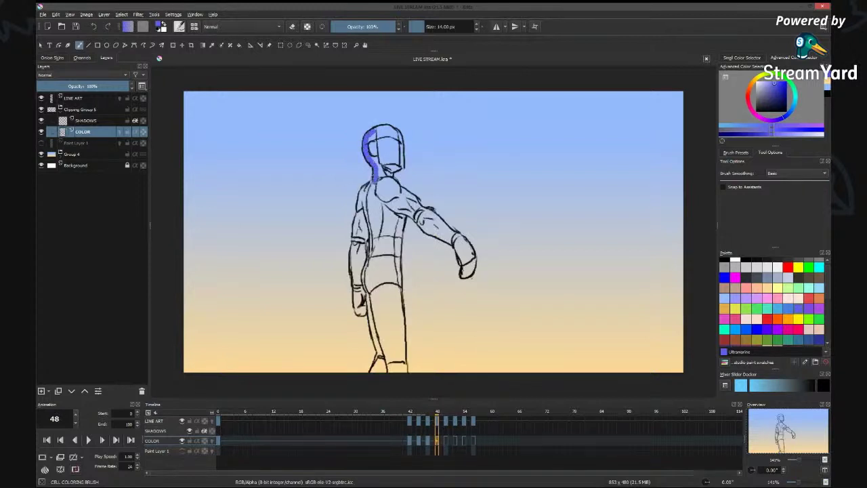
pyautogui.moveTo(360, 195)
pyautogui.mouseDown()
pyautogui.moveTo(352, 264)
pyautogui.moveTo(357, 312)
pyautogui.moveTo(366, 313)
pyautogui.mouseUp()
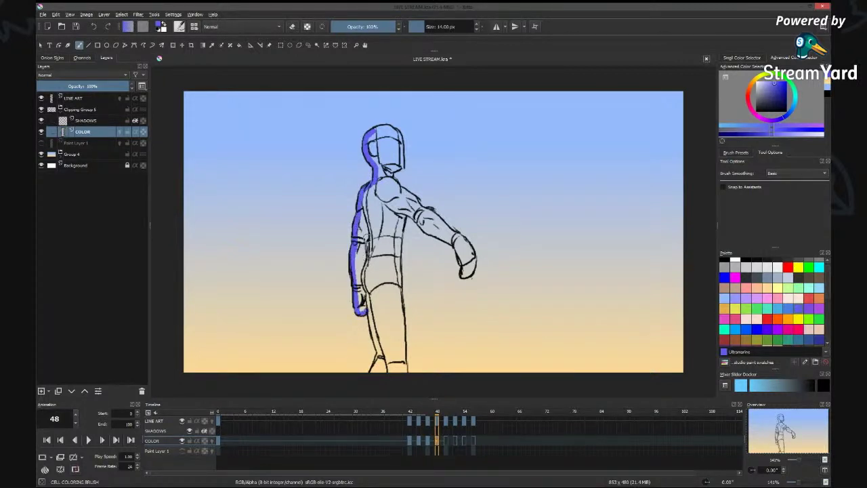
pyautogui.moveTo(363, 253); pyautogui.dragTo(367, 266)
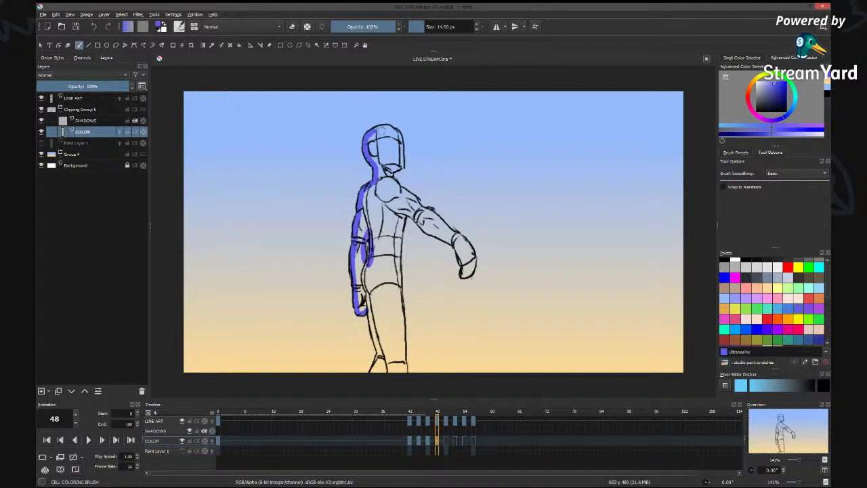
pyautogui.moveTo(381, 129)
pyautogui.mouseDown()
pyautogui.moveTo(396, 130)
pyautogui.moveTo(400, 159)
pyautogui.moveTo(400, 142)
pyautogui.moveTo(389, 171)
pyautogui.mouseUp()
pyautogui.hotkey('ctrl', 'z')
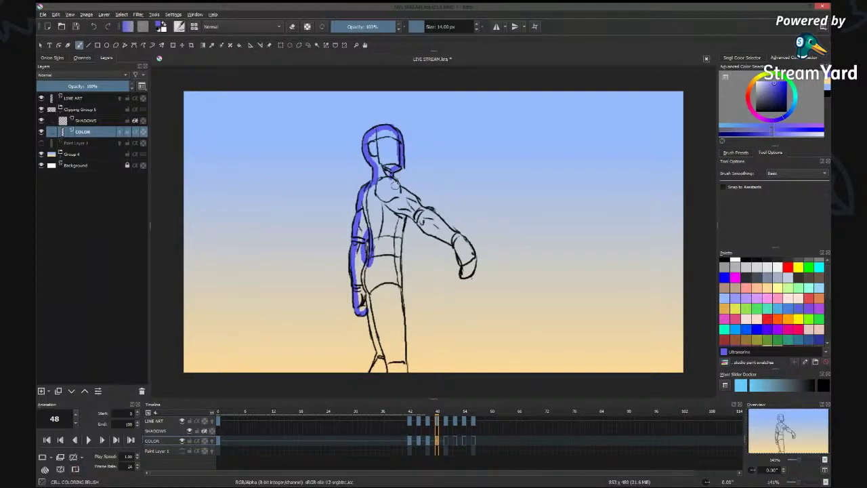
# Outline the raised arm, torso front and legs on frame 48, and fill the figure with ultramarine.
pyautogui.moveTo(394, 185); pyautogui.dragTo(450, 228)
pyautogui.moveTo(398, 209); pyautogui.dragTo(454, 245)
pyautogui.moveTo(428, 224); pyautogui.dragTo(450, 244)
pyautogui.moveTo(439, 222)
pyautogui.mouseDown()
pyautogui.moveTo(469, 252)
pyautogui.moveTo(470, 277)
pyautogui.moveTo(473, 256)
pyautogui.mouseUp()
pyautogui.moveTo(398, 217); pyautogui.dragTo(405, 376)
pyautogui.moveTo(369, 305); pyautogui.dragTo(377, 358)
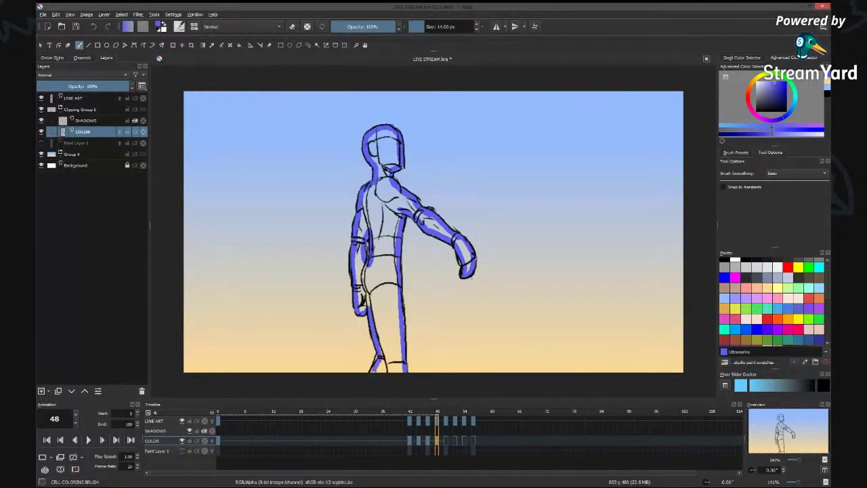
pyautogui.click(384, 259)
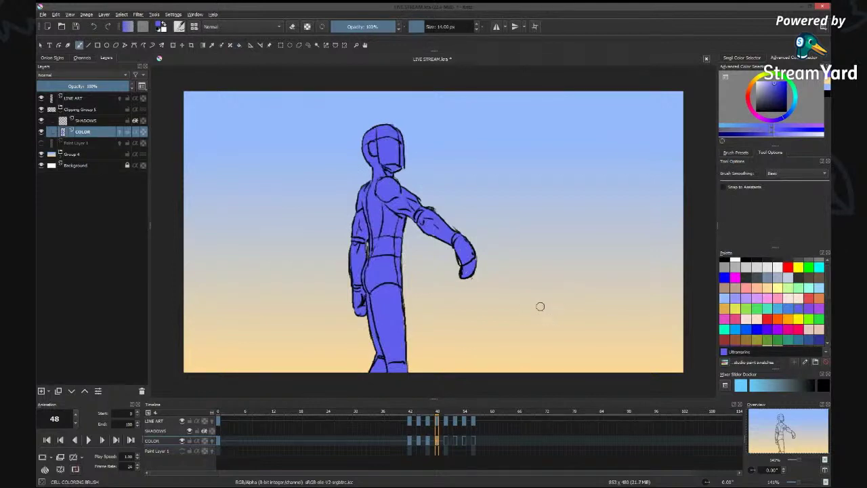
# On COLOR frame 50, trace an ultramarine border inside the back of the head, the lowered arm, the back and the rear leg.
pyautogui.click(447, 435)
pyautogui.moveTo(372, 130)
pyautogui.mouseDown()
pyautogui.moveTo(359, 155)
pyautogui.moveTo(369, 166)
pyautogui.mouseUp()
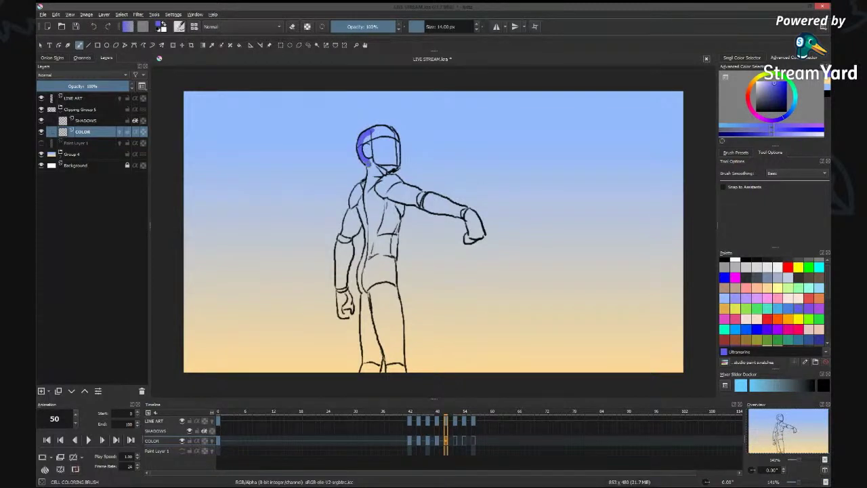
pyautogui.moveTo(366, 162)
pyautogui.mouseDown()
pyautogui.moveTo(368, 185)
pyautogui.moveTo(365, 175)
pyautogui.moveTo(335, 249)
pyautogui.moveTo(344, 315)
pyautogui.moveTo(345, 287)
pyautogui.mouseUp()
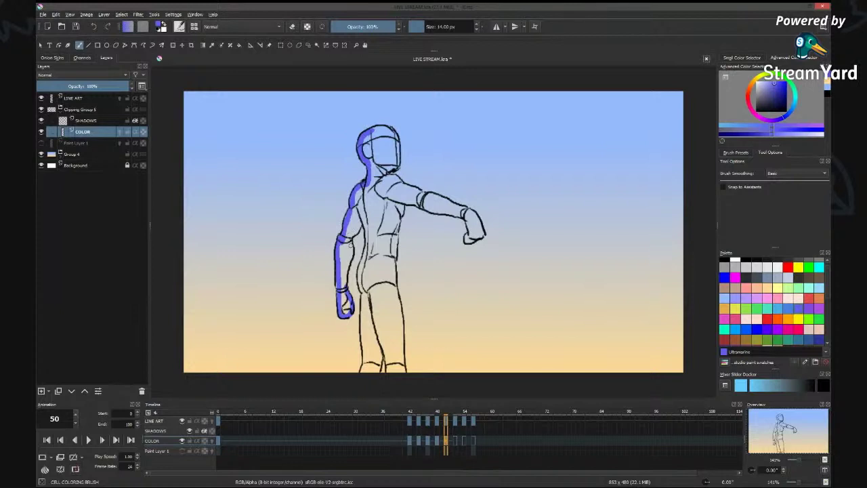
pyautogui.moveTo(349, 238); pyautogui.dragTo(346, 276)
pyautogui.moveTo(346, 274); pyautogui.dragTo(343, 289)
pyautogui.moveTo(350, 237)
pyautogui.mouseDown()
pyautogui.moveTo(357, 224)
pyautogui.moveTo(364, 373)
pyautogui.moveTo(383, 350)
pyautogui.moveTo(376, 373)
pyautogui.moveTo(383, 346)
pyautogui.moveTo(388, 374)
pyautogui.mouseUp()
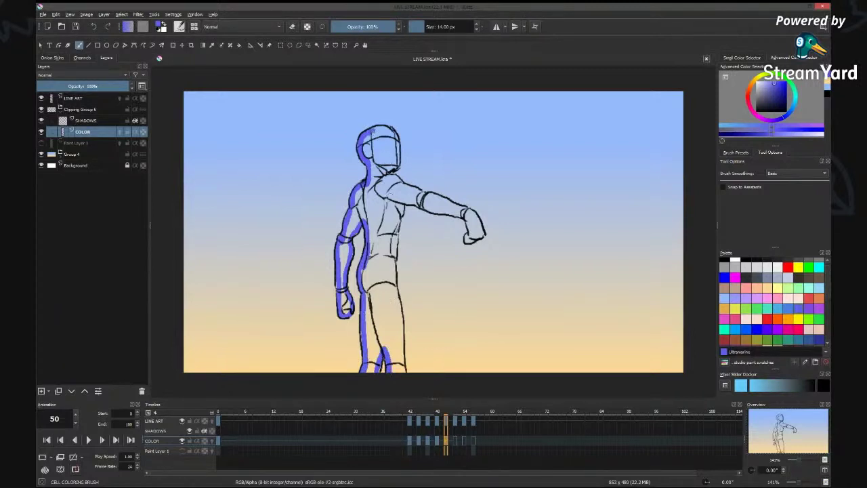
# Outline the face, raised arm, torso front and front leg on frame 50, and fill the figure with ultramarine.
pyautogui.moveTo(381, 126)
pyautogui.mouseDown()
pyautogui.moveTo(393, 134)
pyautogui.moveTo(397, 159)
pyautogui.moveTo(397, 149)
pyautogui.moveTo(397, 166)
pyautogui.moveTo(383, 177)
pyautogui.moveTo(474, 213)
pyautogui.moveTo(482, 235)
pyautogui.moveTo(468, 237)
pyautogui.mouseUp()
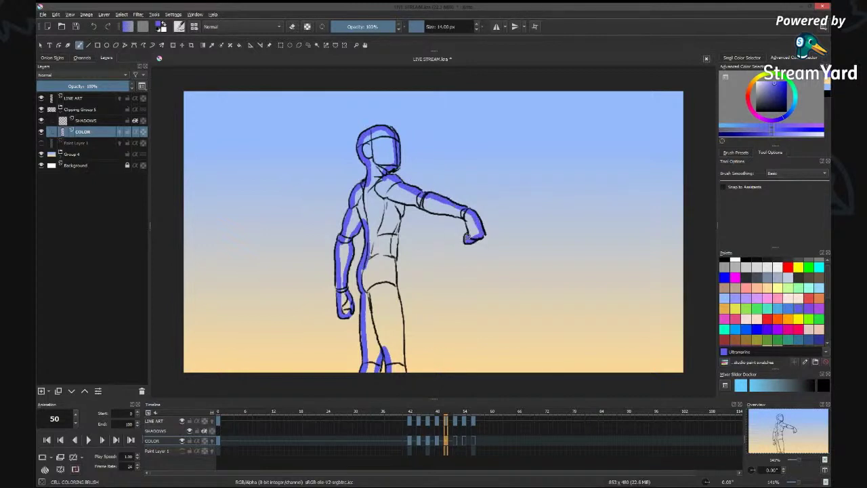
pyautogui.moveTo(424, 207); pyautogui.dragTo(452, 214)
pyautogui.moveTo(447, 212)
pyautogui.mouseDown()
pyautogui.moveTo(464, 216)
pyautogui.moveTo(469, 229)
pyautogui.mouseUp()
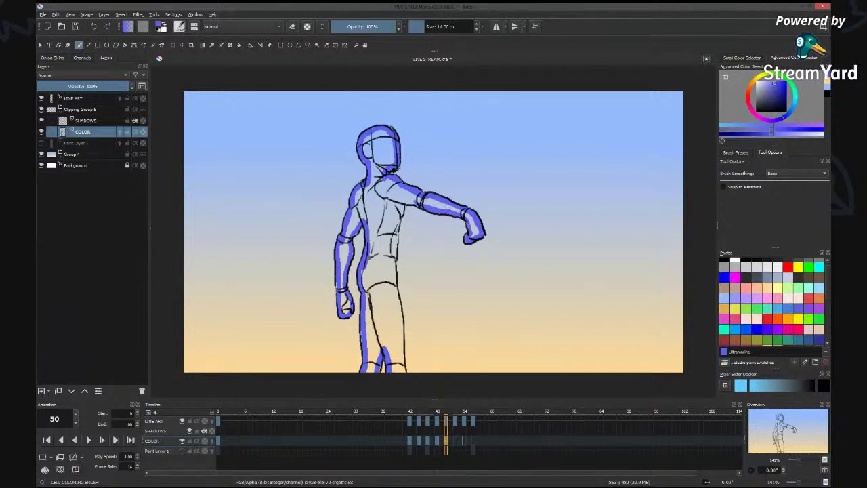
pyautogui.moveTo(417, 204)
pyautogui.mouseDown()
pyautogui.moveTo(403, 201)
pyautogui.moveTo(394, 293)
pyautogui.mouseUp()
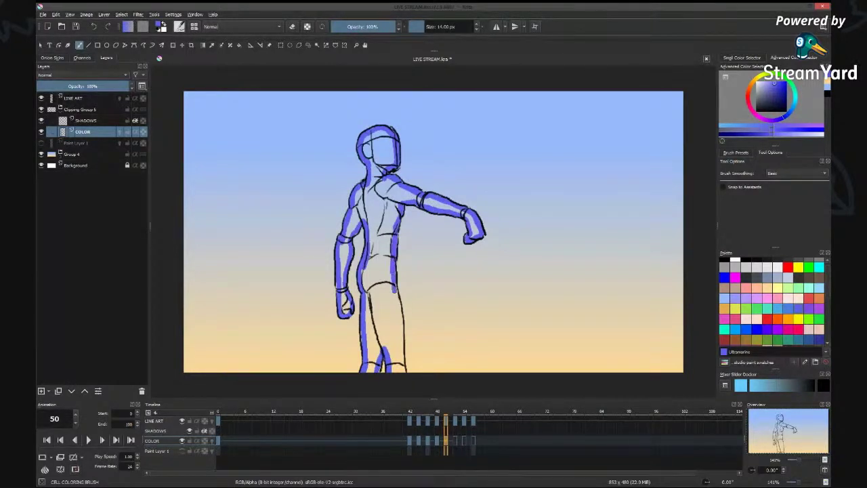
pyautogui.moveTo(393, 288); pyautogui.dragTo(402, 372)
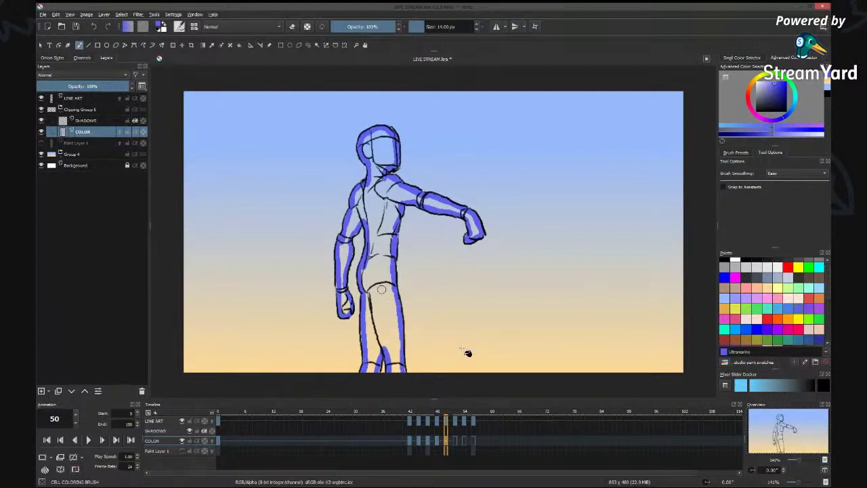
# On COLOR frame 52, trace an ultramarine border inside the lowered arm, the back and the inner edges of both legs.
pyautogui.click(456, 441)
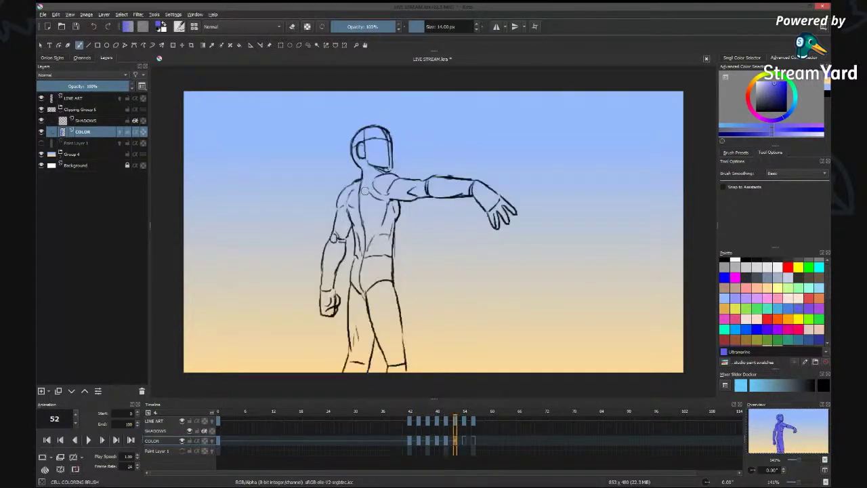
pyautogui.moveTo(359, 180)
pyautogui.mouseDown()
pyautogui.moveTo(322, 312)
pyautogui.moveTo(331, 314)
pyautogui.moveTo(334, 296)
pyautogui.moveTo(325, 288)
pyautogui.moveTo(340, 239)
pyautogui.moveTo(354, 227)
pyautogui.moveTo(352, 295)
pyautogui.mouseUp()
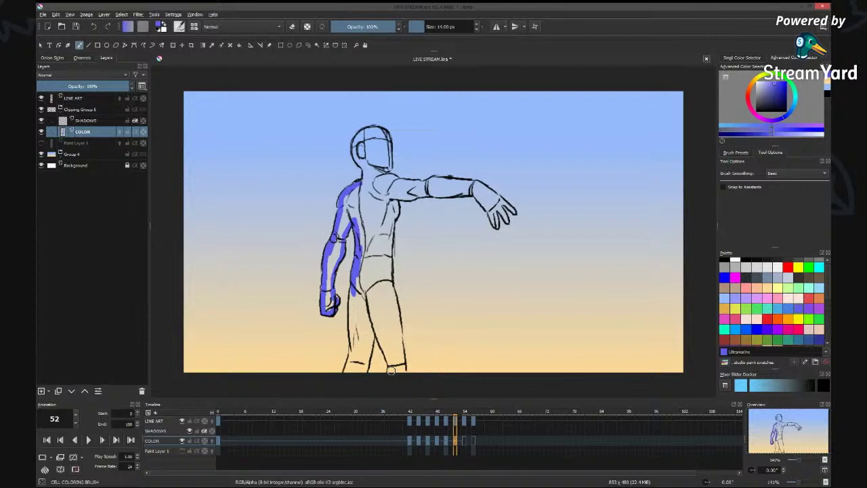
pyautogui.moveTo(354, 290); pyautogui.dragTo(344, 372)
pyautogui.moveTo(372, 330); pyautogui.dragTo(361, 371)
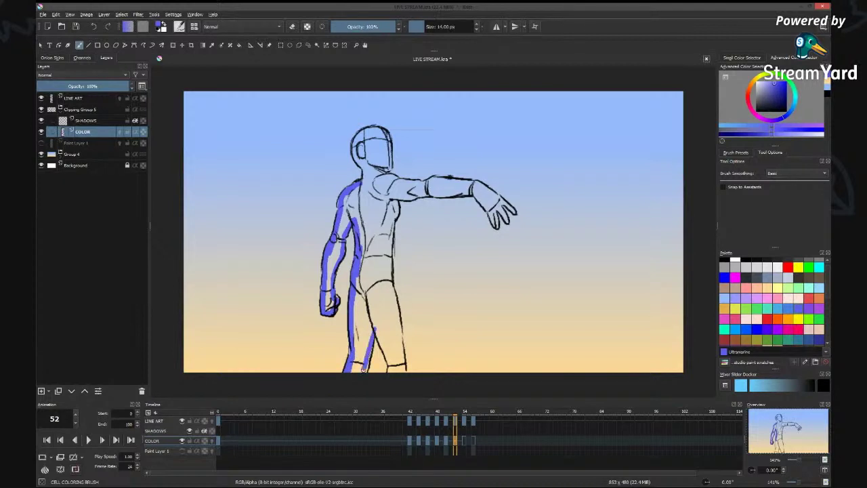
pyautogui.moveTo(376, 329); pyautogui.dragTo(392, 372)
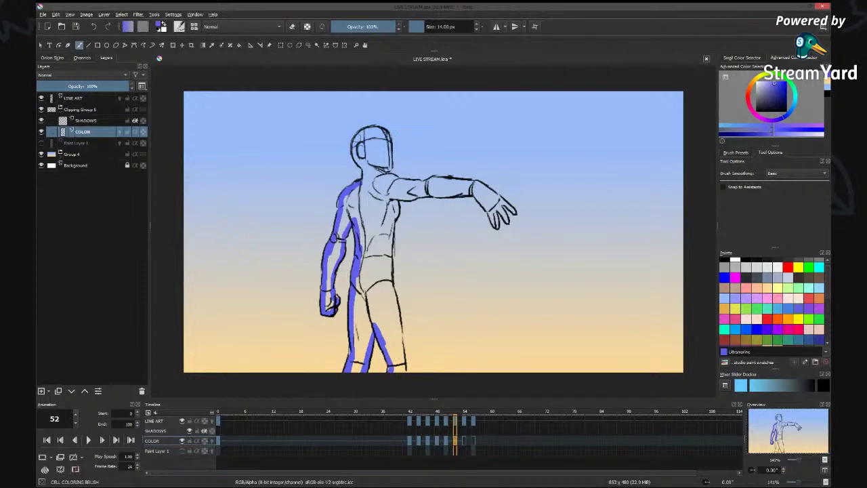
# Trace an ultramarine border inside the head and the raised arm and hand on frame 52.
pyautogui.moveTo(363, 131)
pyautogui.mouseDown()
pyautogui.moveTo(351, 155)
pyautogui.moveTo(359, 183)
pyautogui.mouseUp()
pyautogui.moveTo(359, 130); pyautogui.dragTo(383, 135)
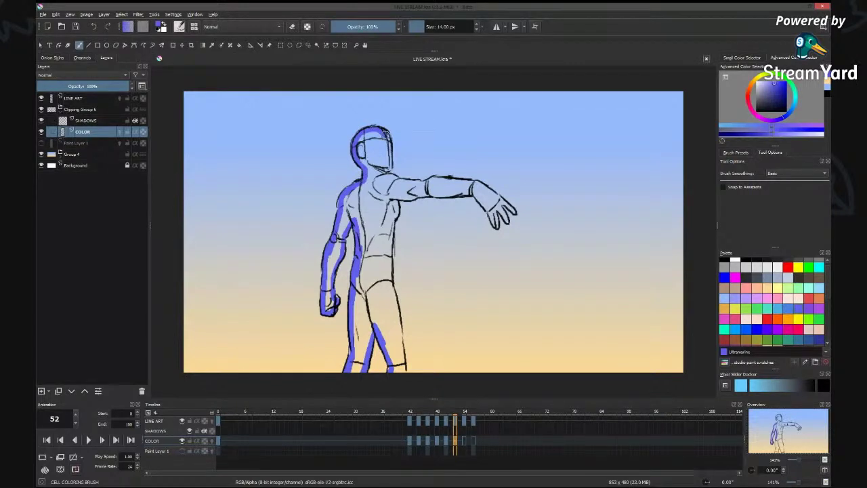
pyautogui.moveTo(385, 134)
pyautogui.mouseDown()
pyautogui.moveTo(391, 167)
pyautogui.moveTo(381, 172)
pyautogui.mouseUp()
pyautogui.click(386, 177)
pyautogui.moveTo(389, 176); pyautogui.dragTo(427, 183)
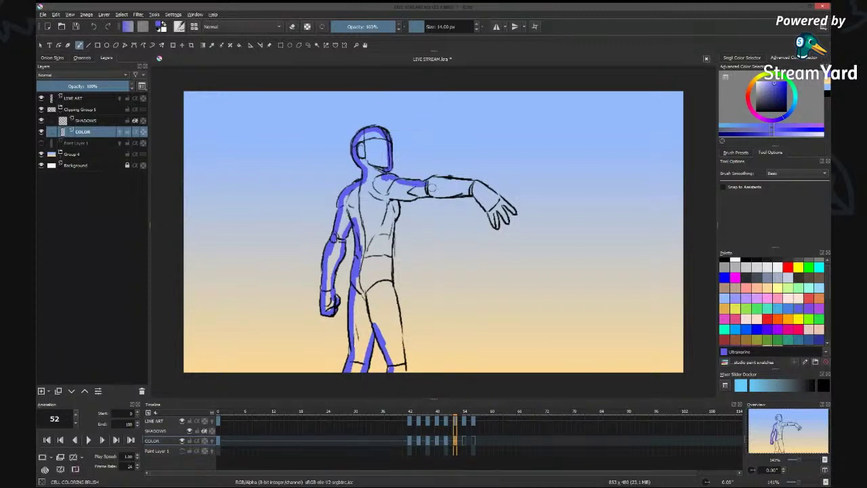
pyautogui.moveTo(426, 181)
pyautogui.mouseDown()
pyautogui.moveTo(468, 181)
pyautogui.moveTo(516, 213)
pyautogui.mouseUp()
pyautogui.moveTo(392, 197)
pyautogui.mouseDown()
pyautogui.moveTo(475, 194)
pyautogui.moveTo(496, 226)
pyautogui.moveTo(504, 215)
pyautogui.mouseUp()
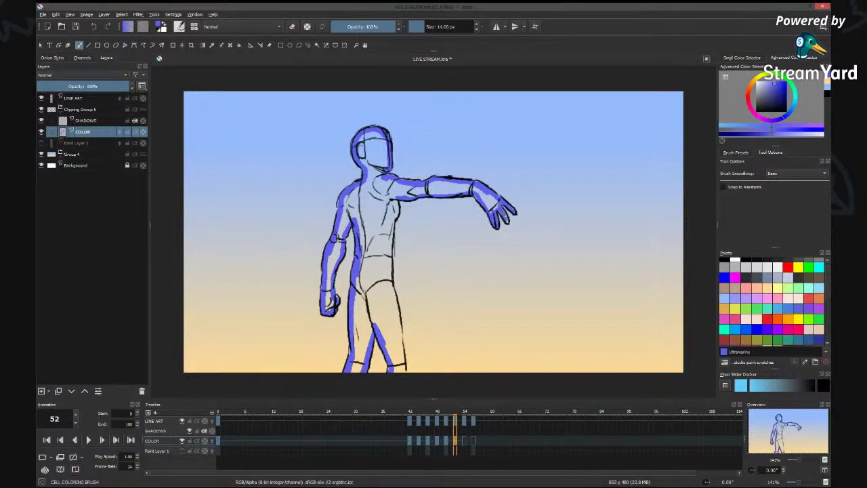
# Outline the torso front and front leg on frame 52 to close the border, and fill the figure with ultramarine.
pyautogui.moveTo(397, 196)
pyautogui.mouseDown()
pyautogui.moveTo(389, 270)
pyautogui.moveTo(392, 255)
pyautogui.moveTo(403, 372)
pyautogui.mouseUp()
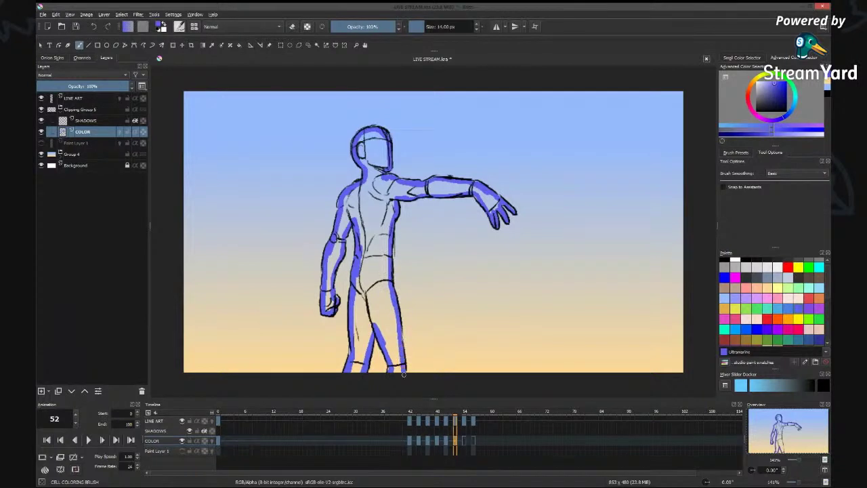
pyautogui.press('f')
pyautogui.click(385, 235)
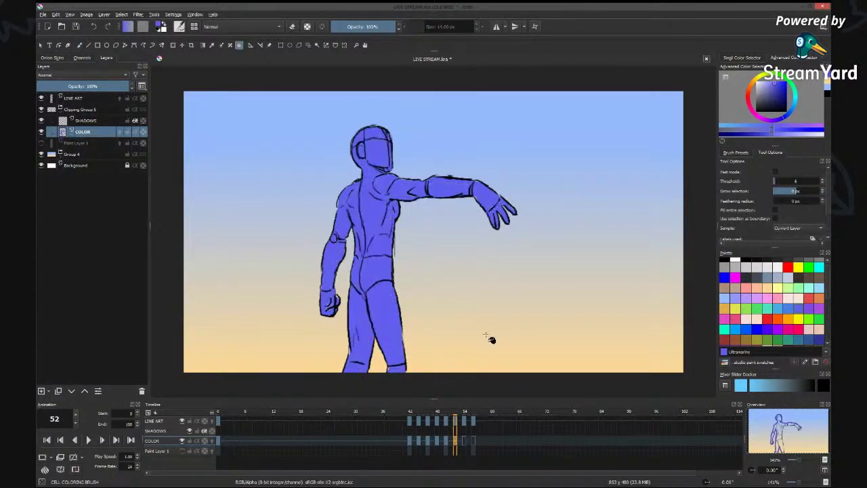
pyautogui.press('b')
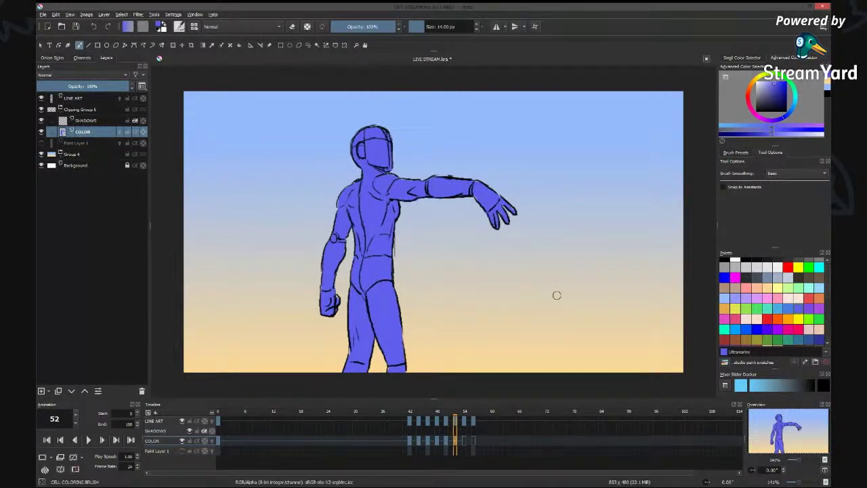
# On the COLOR layer at frame 54, trace ultramarine inside the figure's back of head, hanging arm, adjacent torso side and outer leg.
pyautogui.click(464, 440)
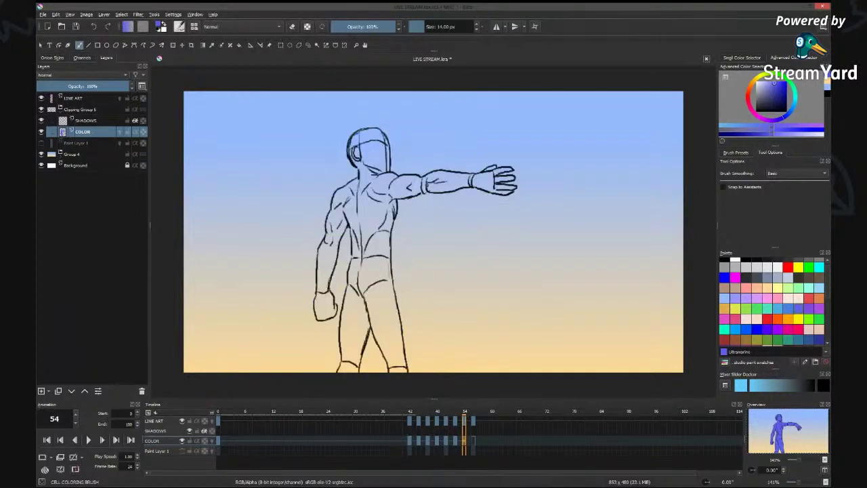
pyautogui.moveTo(353, 136)
pyautogui.mouseDown()
pyautogui.moveTo(360, 183)
pyautogui.moveTo(337, 197)
pyautogui.moveTo(330, 215)
pyautogui.moveTo(318, 320)
pyautogui.moveTo(333, 317)
pyautogui.moveTo(333, 304)
pyautogui.mouseUp()
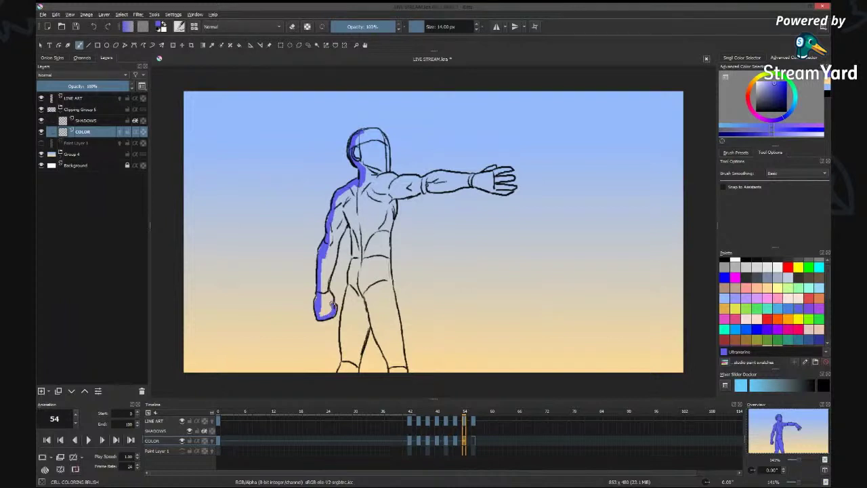
pyautogui.moveTo(331, 306); pyautogui.dragTo(329, 289)
pyautogui.moveTo(342, 229)
pyautogui.mouseDown()
pyautogui.moveTo(326, 285)
pyautogui.moveTo(349, 225)
pyautogui.moveTo(350, 289)
pyautogui.moveTo(397, 272)
pyautogui.mouseUp()
pyautogui.moveTo(364, 221); pyautogui.dragTo(358, 302)
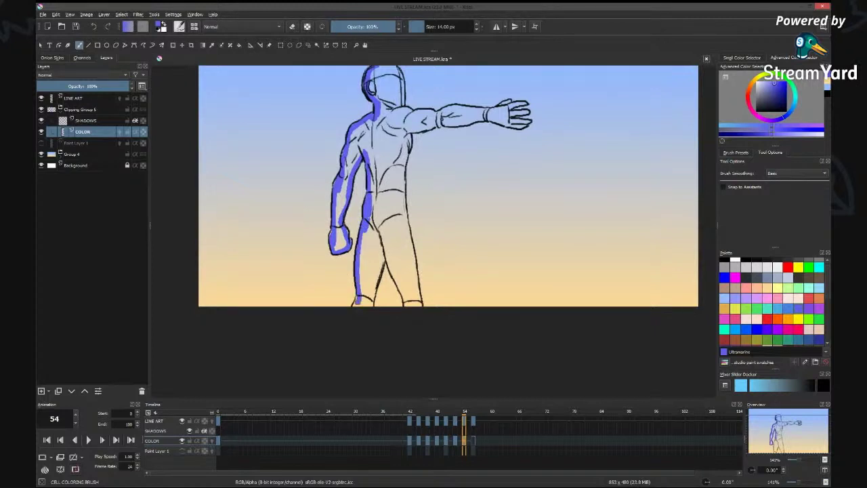
# Trace ultramarine inside the inner edges of both legs and down the front side of the torso and thigh.
pyautogui.moveTo(386, 256); pyautogui.dragTo(370, 304)
pyautogui.moveTo(386, 251); pyautogui.dragTo(406, 305)
pyautogui.moveTo(409, 137); pyautogui.dragTo(399, 193)
pyautogui.moveTo(406, 161)
pyautogui.mouseDown()
pyautogui.moveTo(400, 195)
pyautogui.moveTo(419, 298)
pyautogui.moveTo(416, 290)
pyautogui.mouseUp()
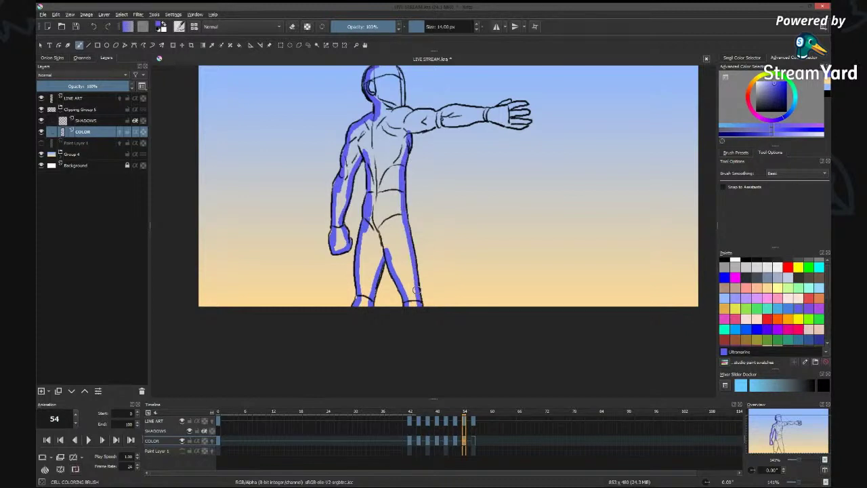
pyautogui.moveTo(414, 108); pyautogui.dragTo(413, 162)
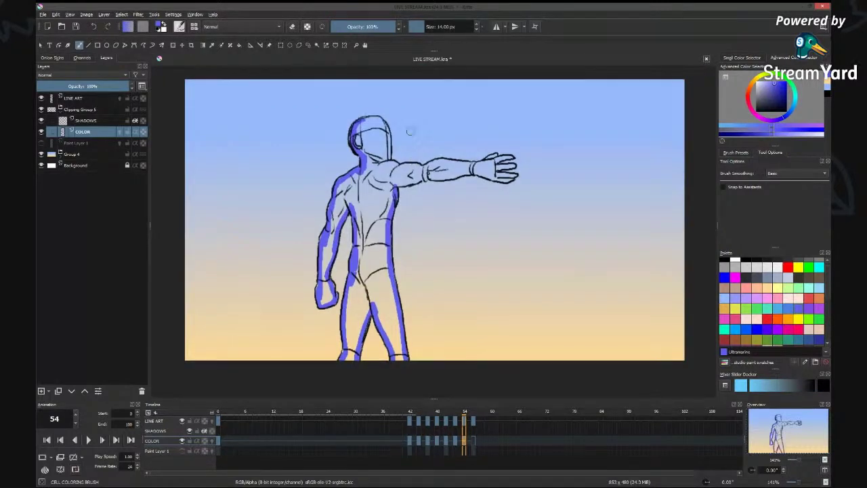
# Outline the head, outstretched arm and hand in ultramarine, and fill the enclosed figure with the same colour.
pyautogui.moveTo(364, 119)
pyautogui.mouseDown()
pyautogui.moveTo(386, 125)
pyautogui.moveTo(388, 161)
pyautogui.moveTo(423, 167)
pyautogui.mouseUp()
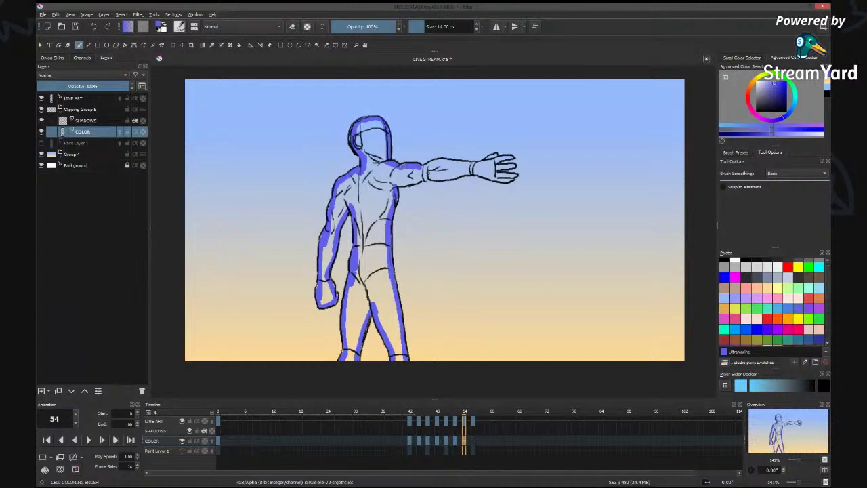
pyautogui.moveTo(421, 167)
pyautogui.mouseDown()
pyautogui.moveTo(508, 158)
pyautogui.moveTo(495, 165)
pyautogui.moveTo(515, 166)
pyautogui.moveTo(494, 171)
pyautogui.moveTo(516, 176)
pyautogui.moveTo(399, 185)
pyautogui.moveTo(427, 174)
pyautogui.moveTo(508, 179)
pyautogui.moveTo(517, 170)
pyautogui.mouseUp()
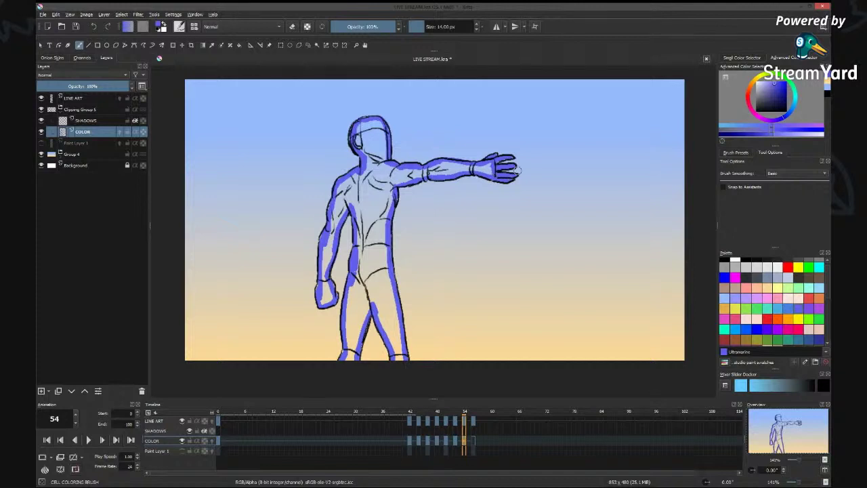
pyautogui.press('f')
pyautogui.click(381, 195)
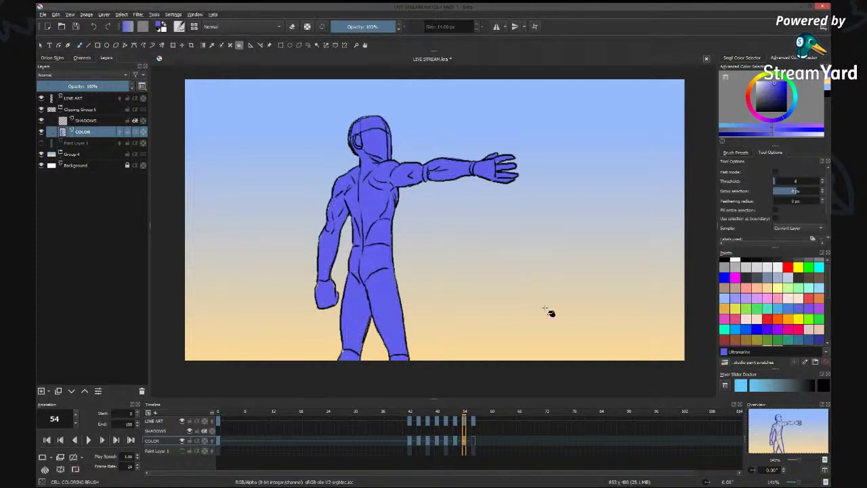
# On the COLOR layer at frame 56, trace ultramarine inside the back of the head, hanging arm and adjacent torso side.
pyautogui.click(468, 439)
pyautogui.click(474, 435)
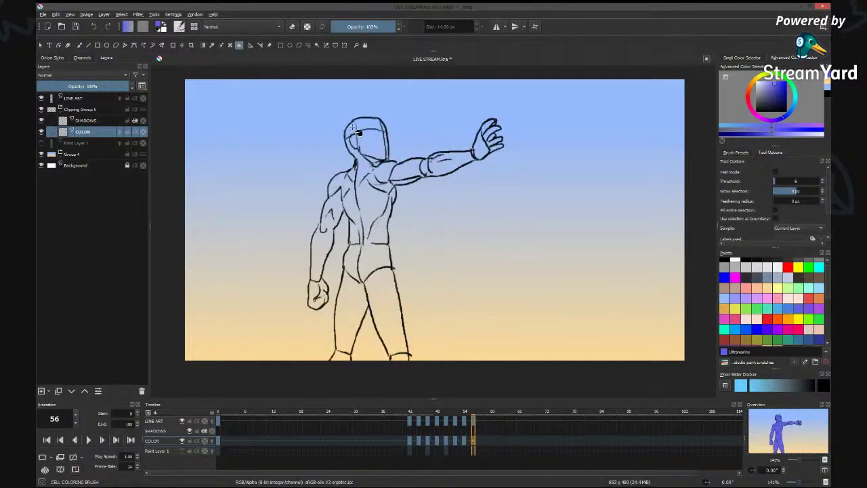
pyautogui.press('b')
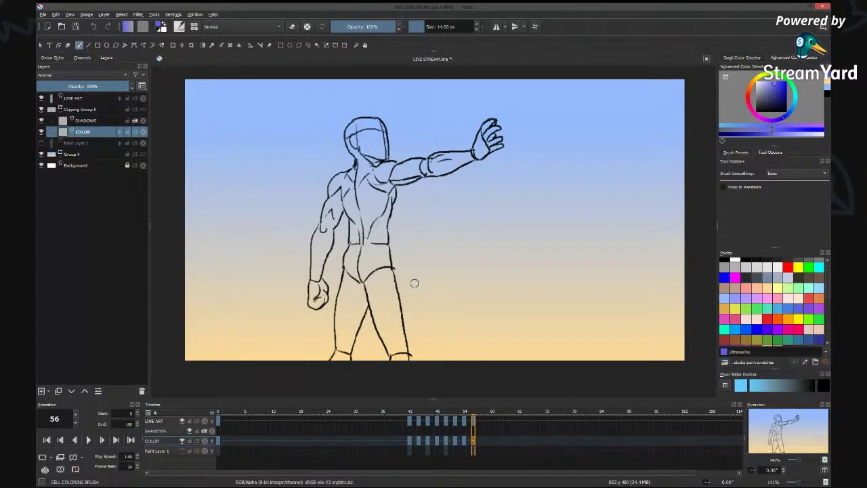
pyautogui.click(353, 125)
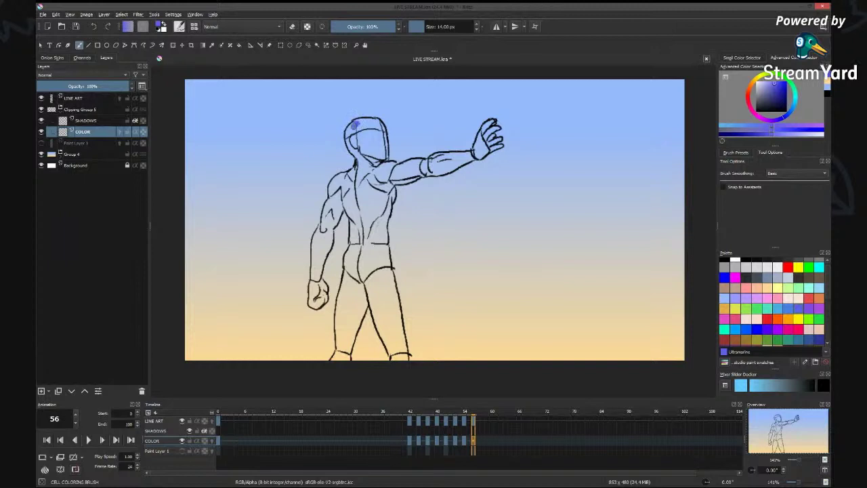
pyautogui.moveTo(352, 124)
pyautogui.mouseDown()
pyautogui.moveTo(348, 143)
pyautogui.moveTo(361, 164)
pyautogui.moveTo(333, 179)
pyautogui.moveTo(340, 175)
pyautogui.moveTo(313, 244)
pyautogui.moveTo(310, 308)
pyautogui.moveTo(327, 299)
pyautogui.moveTo(321, 270)
pyautogui.moveTo(334, 215)
pyautogui.moveTo(354, 219)
pyautogui.moveTo(349, 268)
pyautogui.mouseUp()
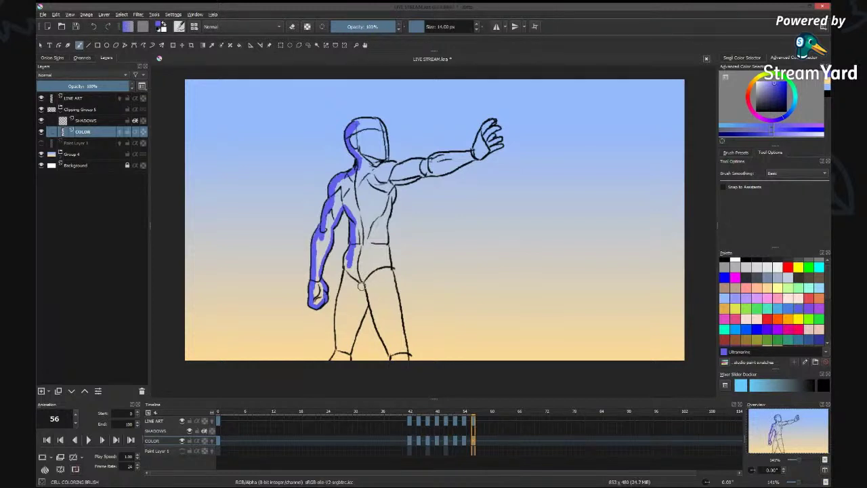
pyautogui.moveTo(352, 253); pyautogui.dragTo(354, 265)
pyautogui.moveTo(346, 254); pyautogui.dragTo(346, 264)
# Trace ultramarine along the edges of both legs and the front side of the torso in frame 56.
pyautogui.moveTo(345, 275); pyautogui.dragTo(335, 360)
pyautogui.moveTo(364, 301); pyautogui.dragTo(349, 360)
pyautogui.moveTo(368, 295); pyautogui.dragTo(392, 360)
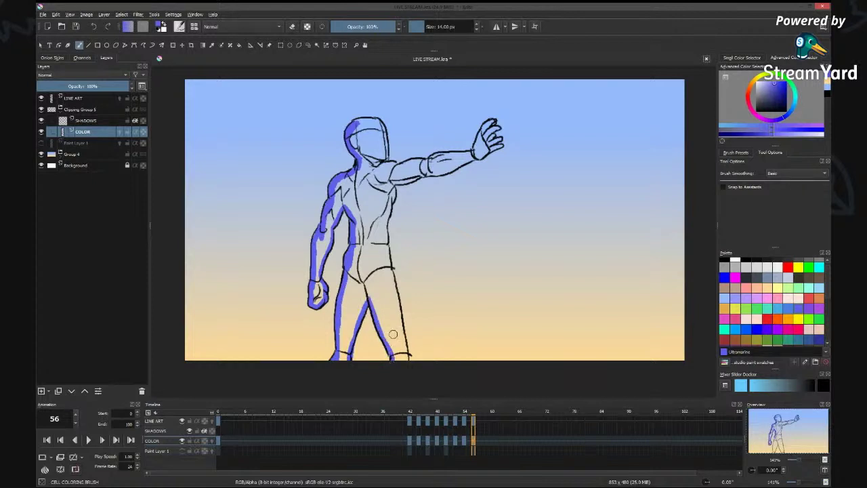
pyautogui.moveTo(394, 187); pyautogui.dragTo(384, 245)
pyautogui.moveTo(388, 250); pyautogui.dragTo(407, 357)
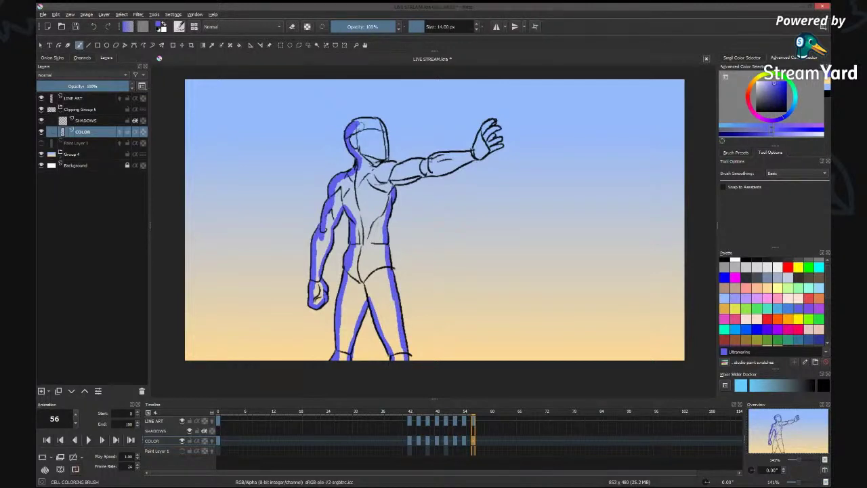
# Outline the head, raised arm and hand in ultramarine at frame 56, and fill the enclosed figure.
pyautogui.moveTo(353, 124)
pyautogui.mouseDown()
pyautogui.moveTo(381, 123)
pyautogui.moveTo(387, 158)
pyautogui.moveTo(377, 167)
pyautogui.moveTo(476, 154)
pyautogui.mouseUp()
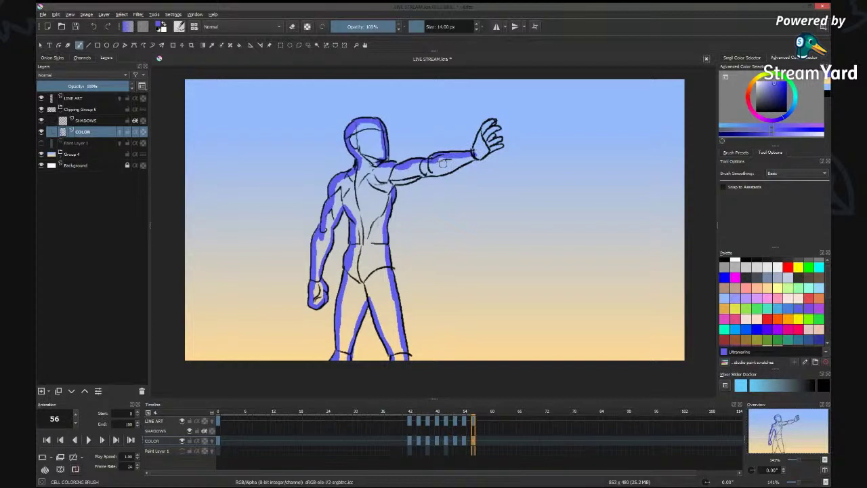
pyautogui.moveTo(418, 175)
pyautogui.mouseDown()
pyautogui.moveTo(481, 156)
pyautogui.moveTo(493, 122)
pyautogui.moveTo(481, 153)
pyautogui.mouseUp()
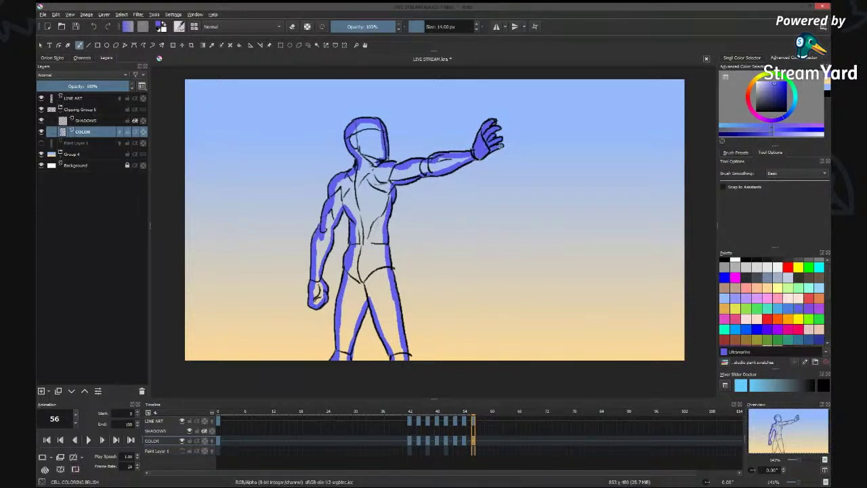
pyautogui.press('f')
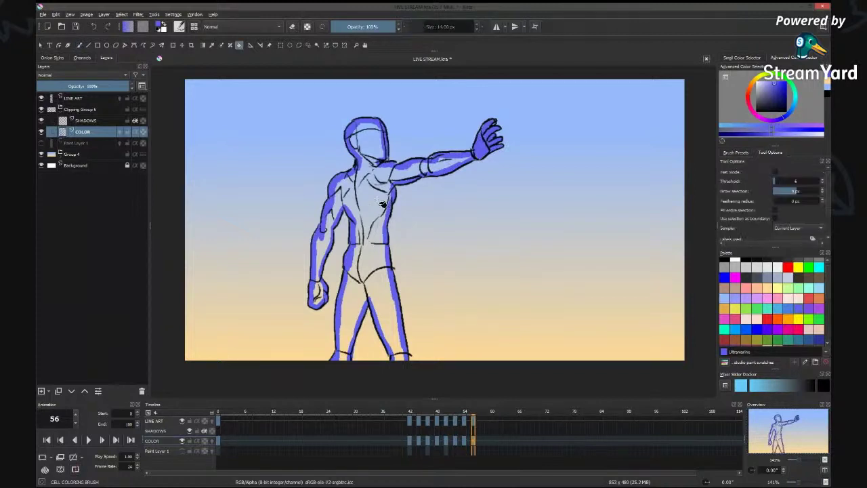
pyautogui.click(382, 209)
# Prepare the SHADOWS layer for painting with the Violetblue-muddy colour, 50% layer opacity and Multiply blending mode.
pyautogui.press('b')
pyautogui.click(108, 120)
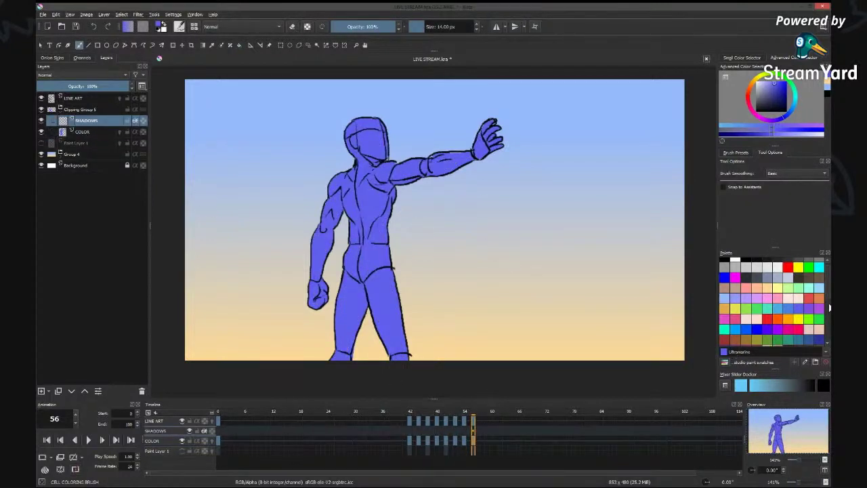
pyautogui.scroll(-1, 827, 308)
pyautogui.scroll(-2, 827, 305)
pyautogui.click(722, 317)
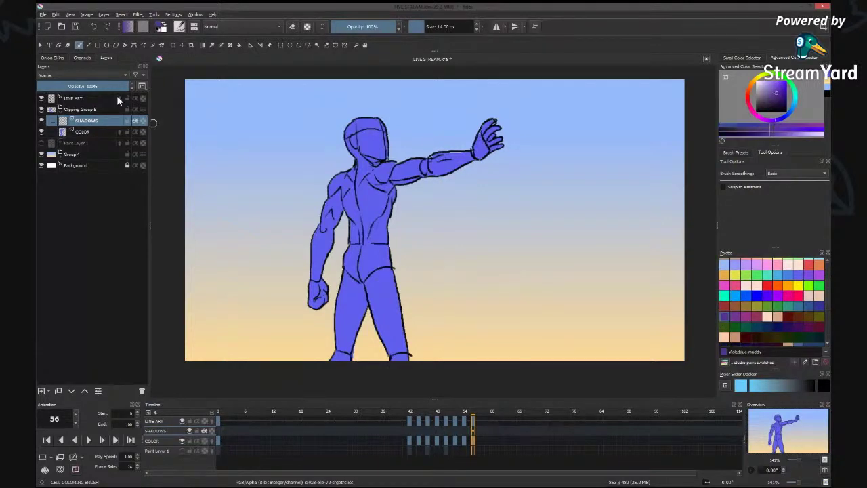
pyautogui.click(83, 87)
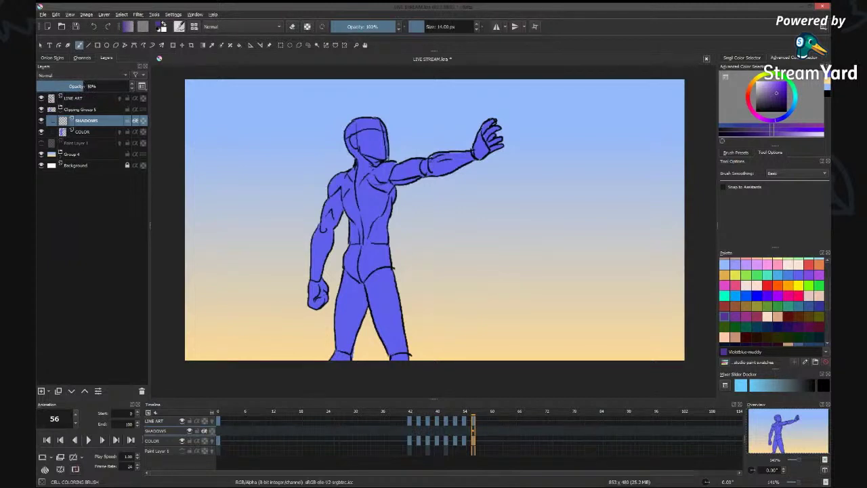
pyautogui.click(82, 67)
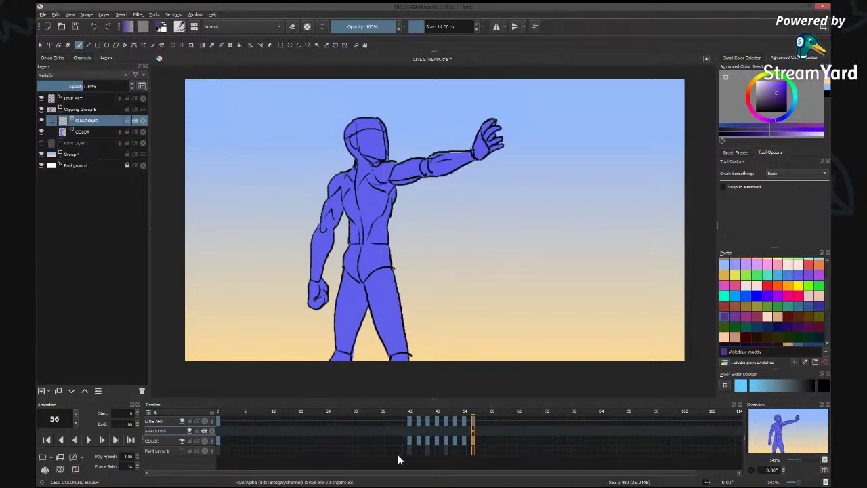
# Set up blank keyframes on the SHADOWS layer matching the line art keyframes from frame 42 to 56.
pyautogui.click(409, 436)
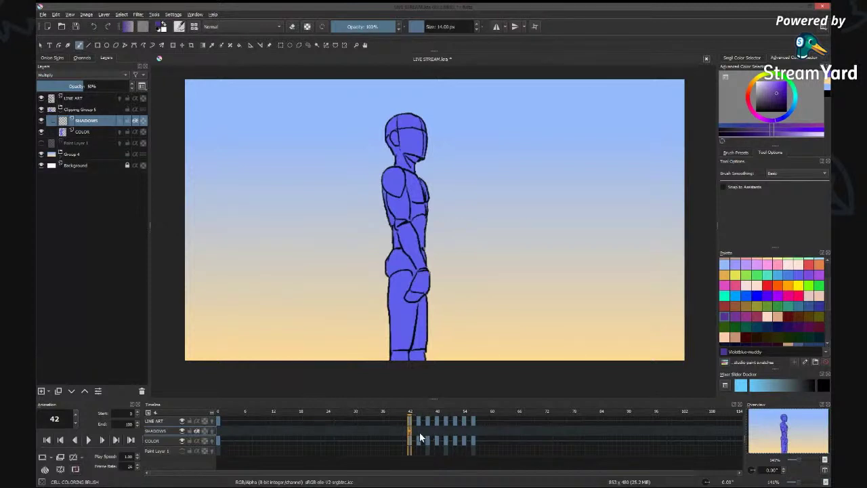
pyautogui.click(423, 429)
pyautogui.click(429, 432)
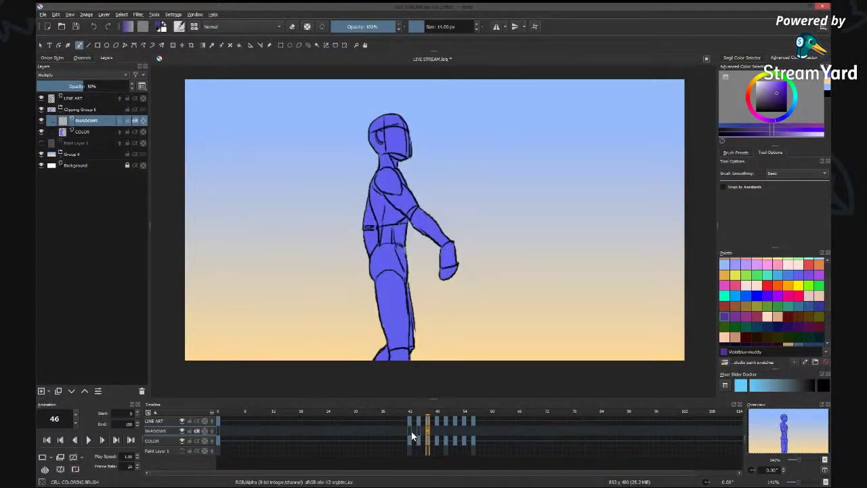
pyautogui.keyDown('shift'); pyautogui.click(410, 431); pyautogui.keyUp('shift')
pyautogui.moveTo(409, 431); pyautogui.dragTo(456, 431)
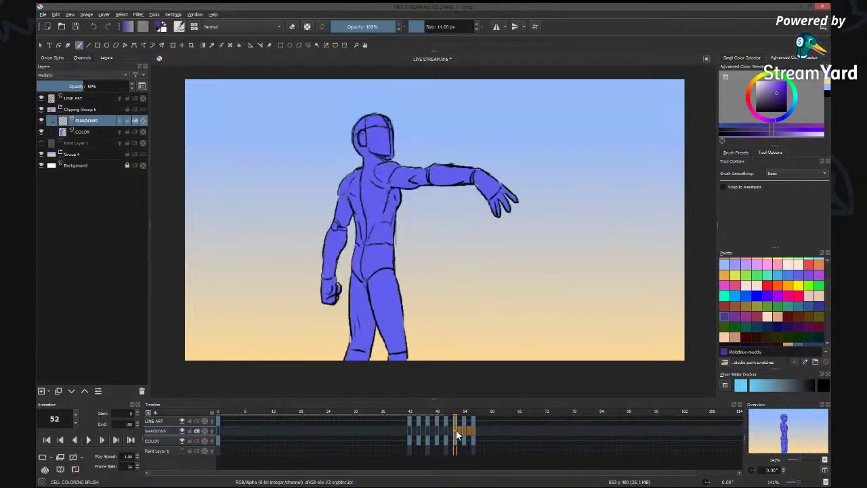
pyautogui.click(406, 431)
# At frame 41, paint shadows on the SHADOWS layer over the back of the head, neck, near arm and fist.
pyautogui.press('Left')
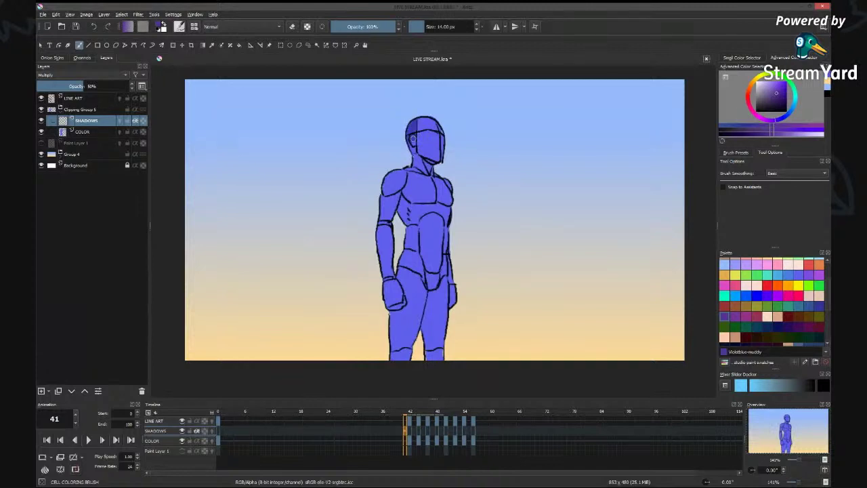
pyautogui.moveTo(411, 143)
pyautogui.mouseDown()
pyautogui.moveTo(430, 160)
pyautogui.moveTo(411, 164)
pyautogui.moveTo(426, 173)
pyautogui.mouseUp()
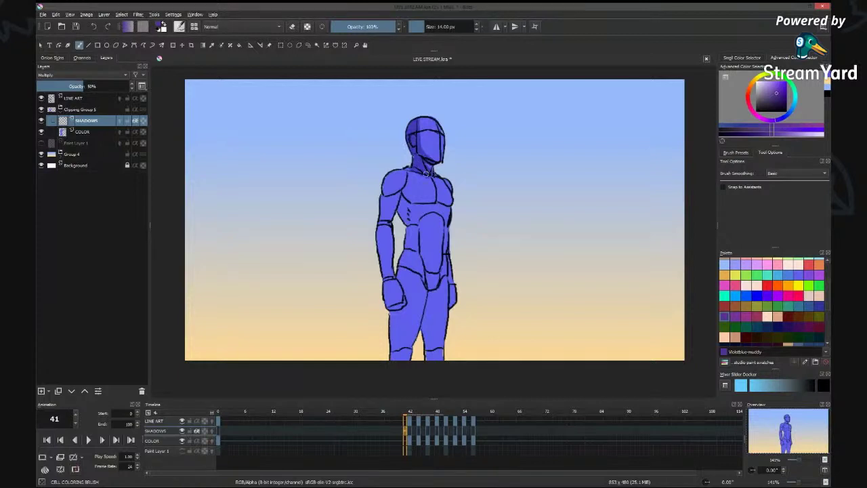
pyautogui.moveTo(431, 164); pyautogui.dragTo(423, 169)
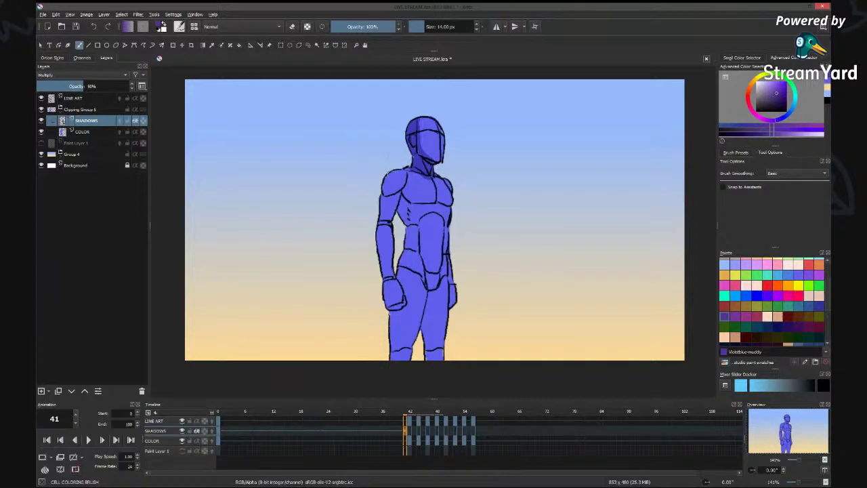
pyautogui.moveTo(386, 193)
pyautogui.mouseDown()
pyautogui.moveTo(386, 175)
pyautogui.moveTo(378, 226)
pyautogui.moveTo(379, 212)
pyautogui.mouseUp()
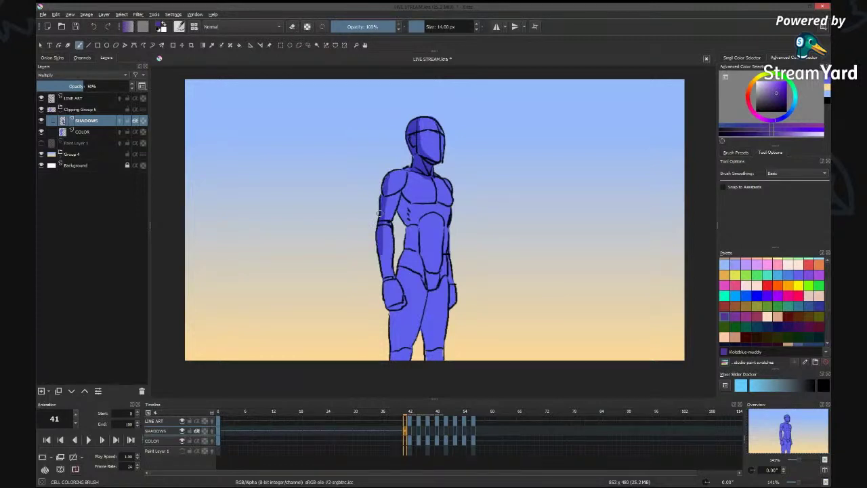
pyautogui.moveTo(381, 251)
pyautogui.mouseDown()
pyautogui.moveTo(388, 307)
pyautogui.moveTo(402, 306)
pyautogui.mouseUp()
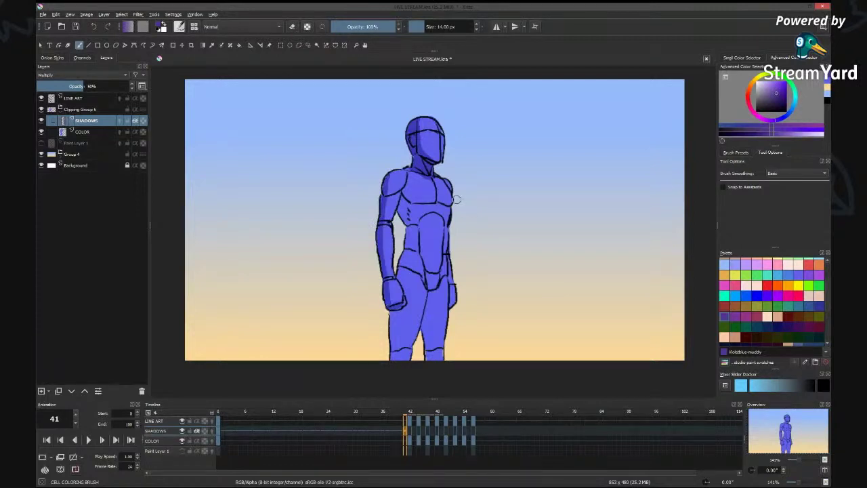
# Enlarge the brush to 20.06 px and paint shadows on the torso side, hips and legs in frame 41.
pyautogui.moveTo(469, 216); pyautogui.dragTo(473, 215)
pyautogui.moveTo(402, 195)
pyautogui.mouseDown()
pyautogui.moveTo(403, 208)
pyautogui.moveTo(404, 190)
pyautogui.moveTo(435, 202)
pyautogui.moveTo(406, 209)
pyautogui.moveTo(399, 285)
pyautogui.mouseUp()
pyautogui.moveTo(388, 317); pyautogui.dragTo(393, 357)
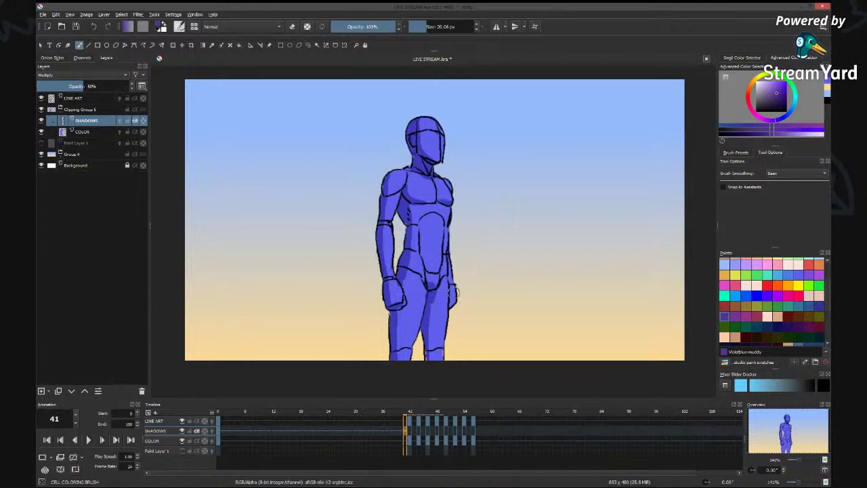
# Shade the back of the head, neck, arm, torso and legs on the SHADOWS layer at frame 42, and advance to frame 44.
pyautogui.press('Right')
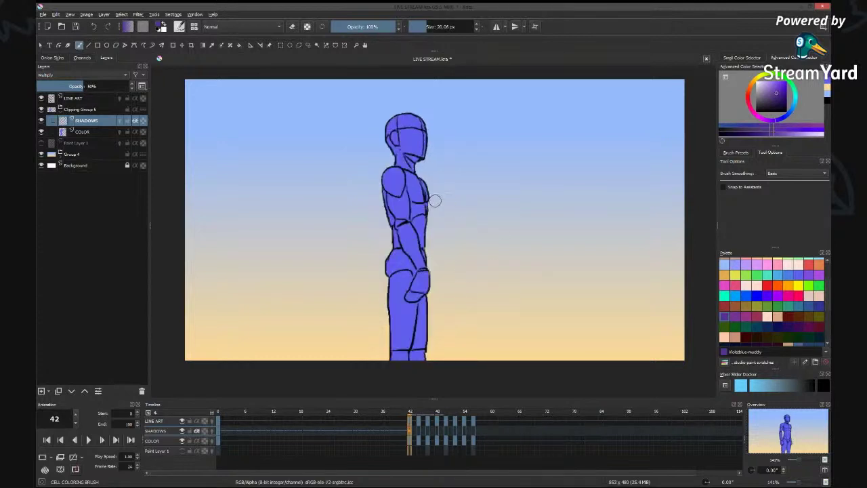
pyautogui.moveTo(390, 120)
pyautogui.mouseDown()
pyautogui.moveTo(398, 150)
pyautogui.moveTo(422, 160)
pyautogui.moveTo(387, 138)
pyautogui.moveTo(406, 166)
pyautogui.mouseUp()
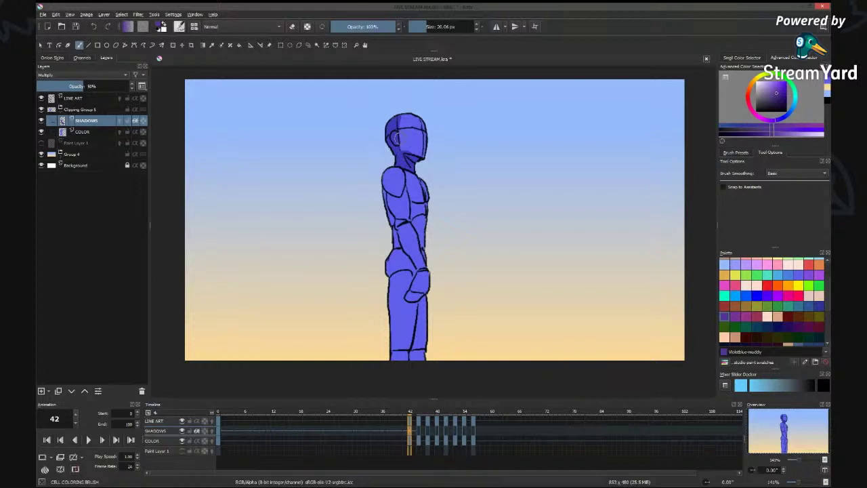
pyautogui.moveTo(397, 124); pyautogui.dragTo(405, 156)
pyautogui.moveTo(391, 169)
pyautogui.mouseDown()
pyautogui.moveTo(387, 193)
pyautogui.moveTo(386, 177)
pyautogui.moveTo(395, 195)
pyautogui.moveTo(384, 186)
pyautogui.moveTo(386, 207)
pyautogui.moveTo(392, 219)
pyautogui.moveTo(388, 191)
pyautogui.moveTo(421, 270)
pyautogui.mouseUp()
pyautogui.moveTo(394, 230)
pyautogui.mouseDown()
pyautogui.moveTo(390, 273)
pyautogui.moveTo(392, 258)
pyautogui.moveTo(404, 258)
pyautogui.moveTo(388, 281)
pyautogui.moveTo(388, 316)
pyautogui.moveTo(398, 276)
pyautogui.moveTo(394, 370)
pyautogui.mouseUp()
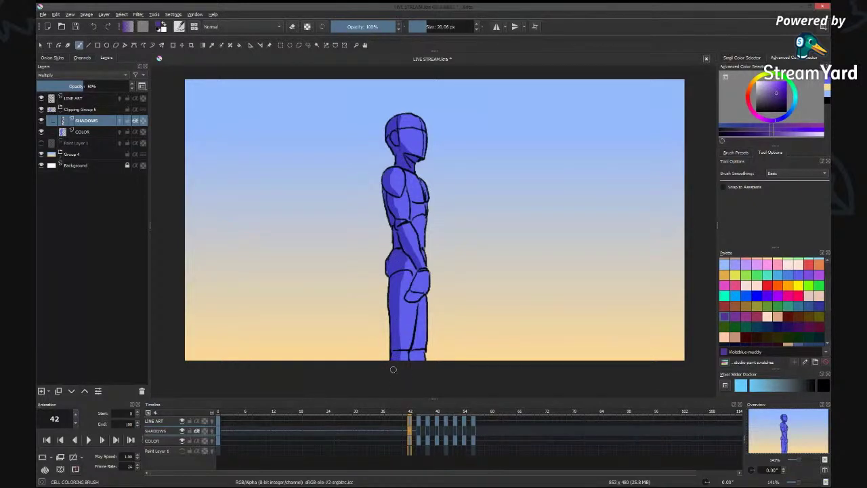
pyautogui.moveTo(416, 310); pyautogui.dragTo(411, 362)
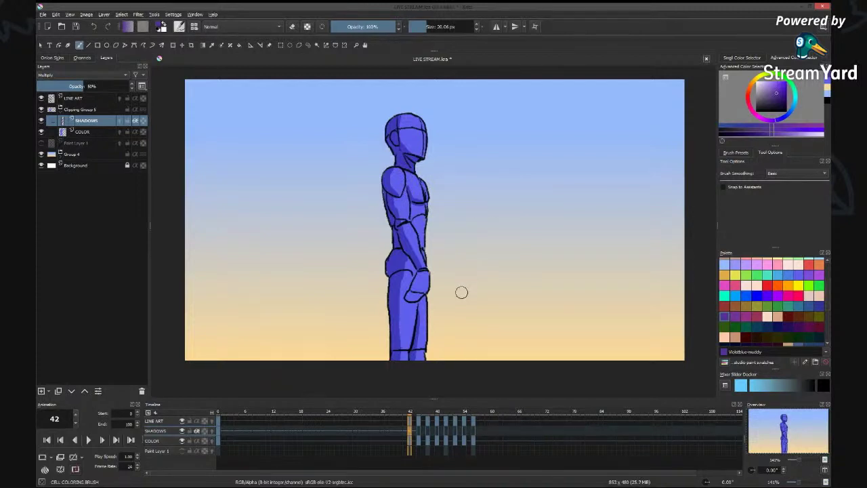
pyautogui.press('.')
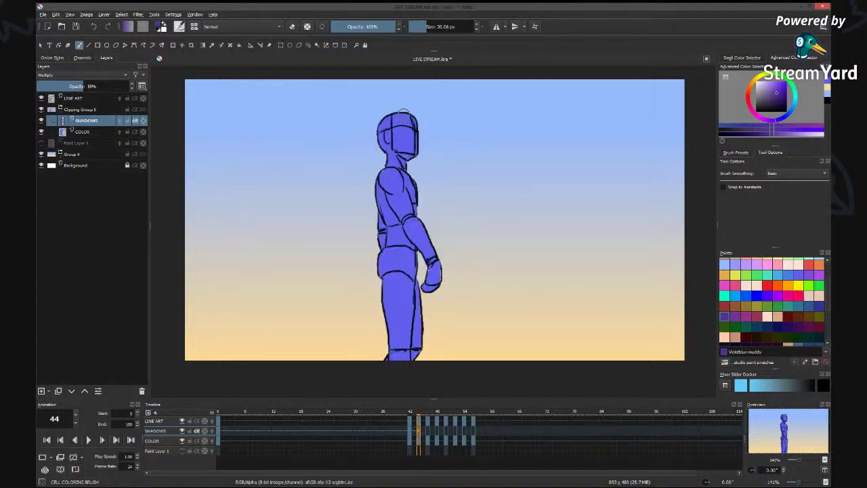
# Paint shadows on the SHADOWS layer over the head, neck, near arm and fist, torso and legs at frame 44.
pyautogui.moveTo(386, 113)
pyautogui.mouseDown()
pyautogui.moveTo(386, 144)
pyautogui.moveTo(393, 136)
pyautogui.moveTo(412, 159)
pyautogui.mouseUp()
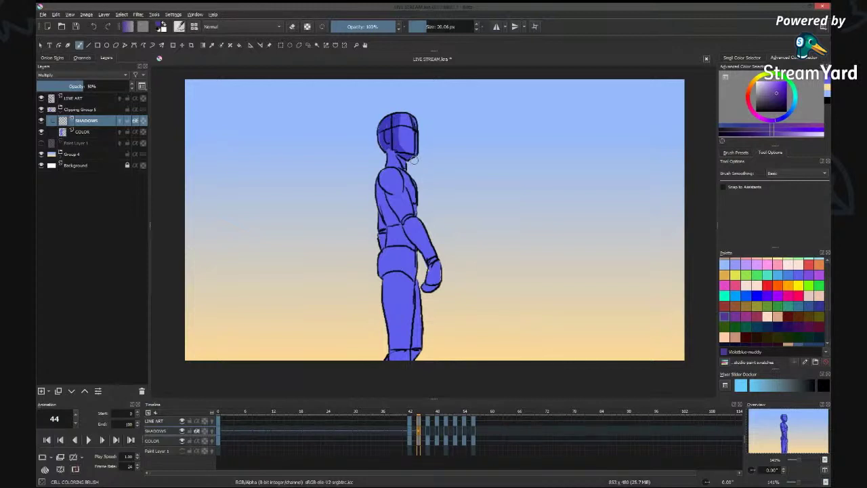
pyautogui.moveTo(386, 127); pyautogui.dragTo(395, 164)
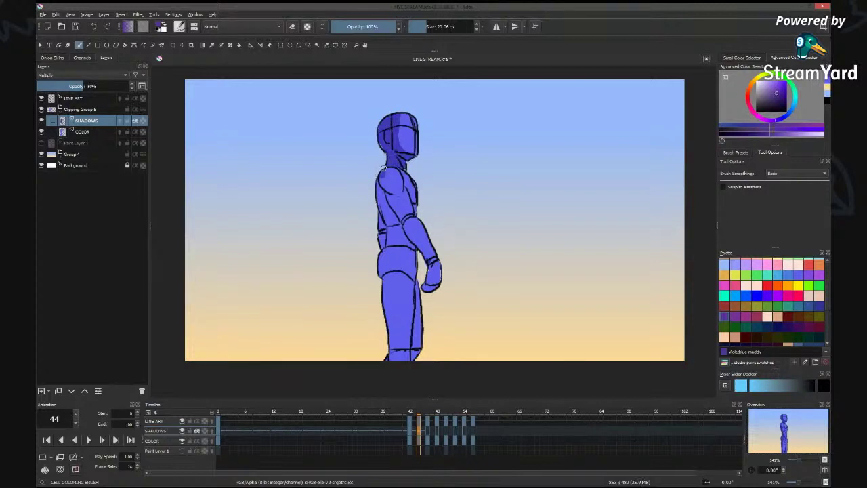
pyautogui.moveTo(383, 169); pyautogui.dragTo(405, 221)
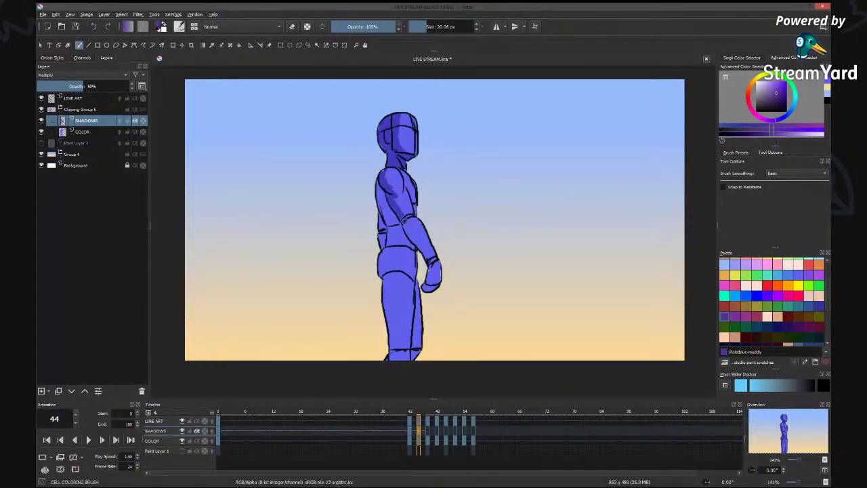
pyautogui.moveTo(404, 220); pyautogui.dragTo(421, 252)
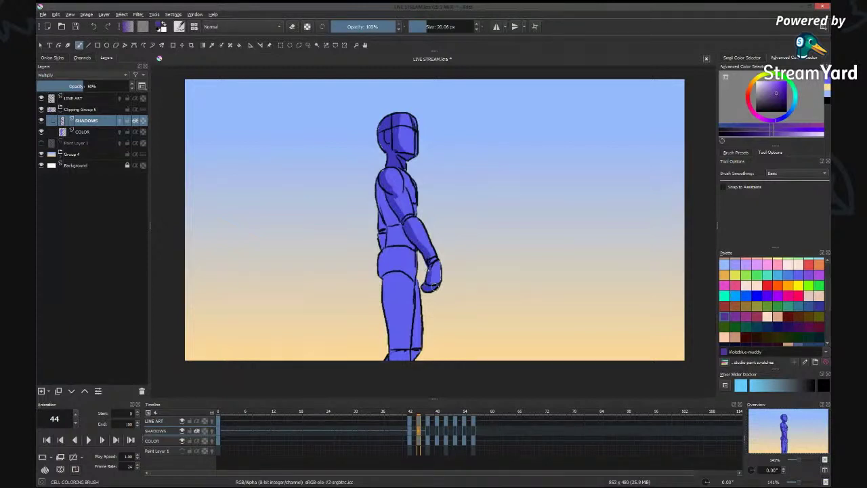
pyautogui.moveTo(377, 178)
pyautogui.mouseDown()
pyautogui.moveTo(390, 214)
pyautogui.moveTo(379, 236)
pyautogui.moveTo(391, 224)
pyautogui.moveTo(383, 247)
pyautogui.moveTo(393, 330)
pyautogui.moveTo(384, 282)
pyautogui.moveTo(386, 349)
pyautogui.moveTo(398, 322)
pyautogui.mouseUp()
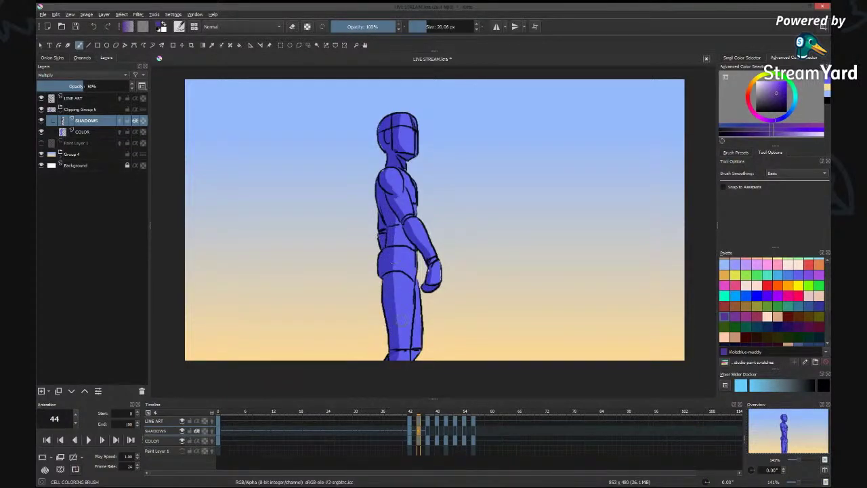
pyautogui.moveTo(415, 321); pyautogui.dragTo(414, 359)
# At frame 46, shade the head, neck, both arms, torso and legs on the SHADOWS layer, cleaning up the shoulder shadow with the eraser.
pyautogui.click(428, 427)
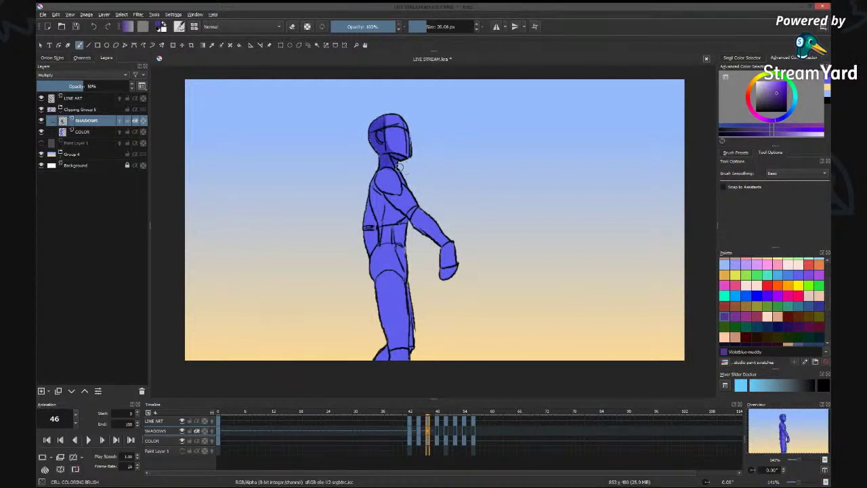
pyautogui.moveTo(391, 169)
pyautogui.mouseDown()
pyautogui.moveTo(379, 192)
pyautogui.moveTo(397, 199)
pyautogui.moveTo(376, 179)
pyautogui.mouseUp()
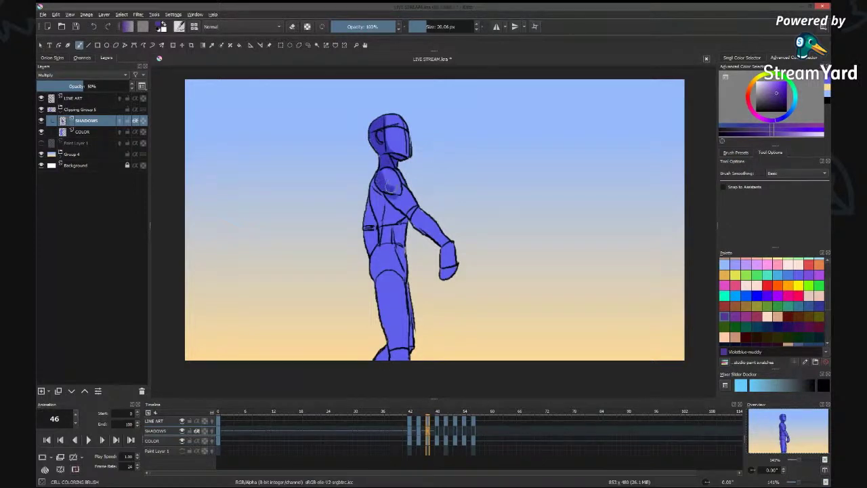
pyautogui.moveTo(390, 193)
pyautogui.mouseDown()
pyautogui.moveTo(440, 245)
pyautogui.moveTo(445, 275)
pyautogui.mouseUp()
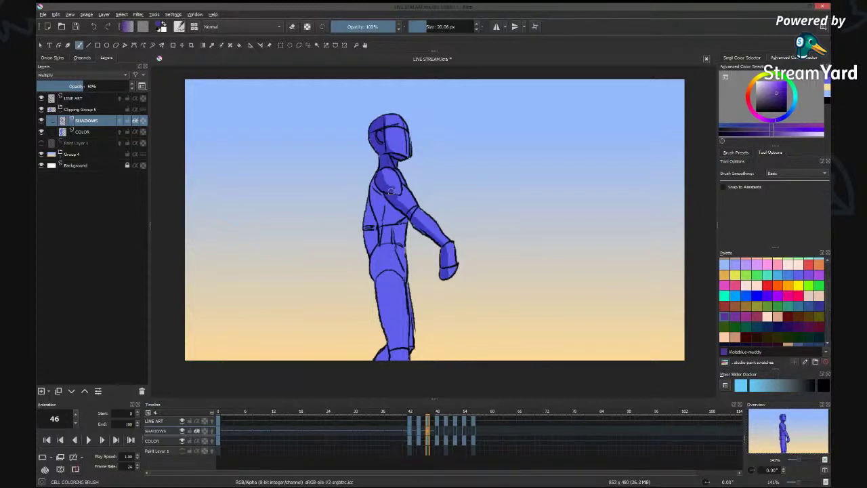
pyautogui.moveTo(390, 192); pyautogui.dragTo(392, 183)
pyautogui.press('e')
pyautogui.press('e')
pyautogui.moveTo(376, 181); pyautogui.dragTo(369, 257)
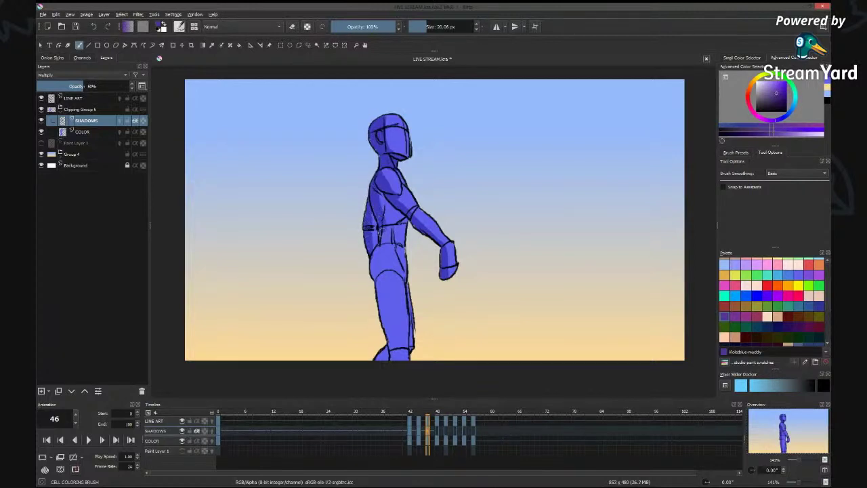
pyautogui.moveTo(383, 242)
pyautogui.mouseDown()
pyautogui.moveTo(376, 271)
pyautogui.moveTo(378, 250)
pyautogui.moveTo(390, 367)
pyautogui.moveTo(376, 363)
pyautogui.moveTo(386, 361)
pyautogui.mouseUp()
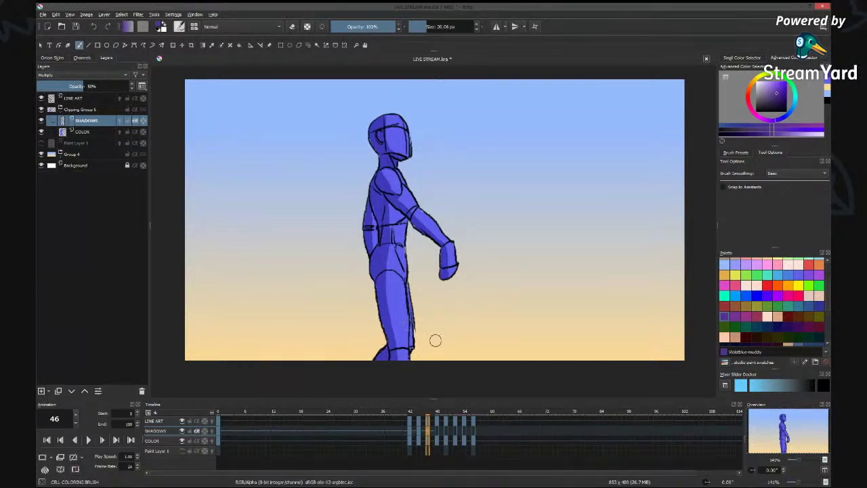
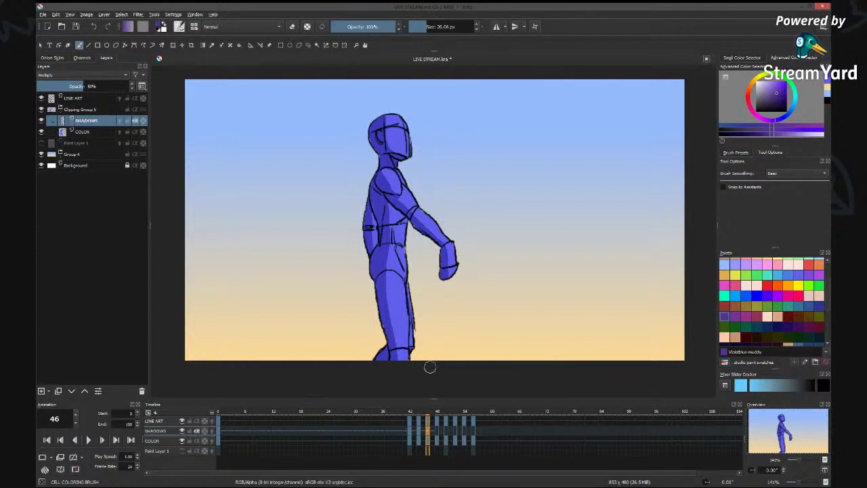
# At frame 48, paint shadows over the head, neck, lowered arm, back, raised arm and legs on the SHADOWS layer.
pyautogui.click(438, 431)
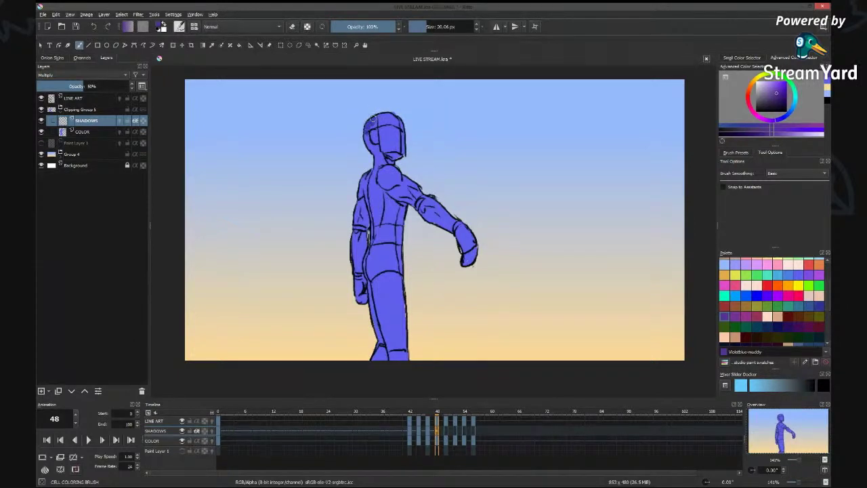
pyautogui.moveTo(366, 130)
pyautogui.mouseDown()
pyautogui.moveTo(373, 149)
pyautogui.moveTo(404, 156)
pyautogui.mouseUp()
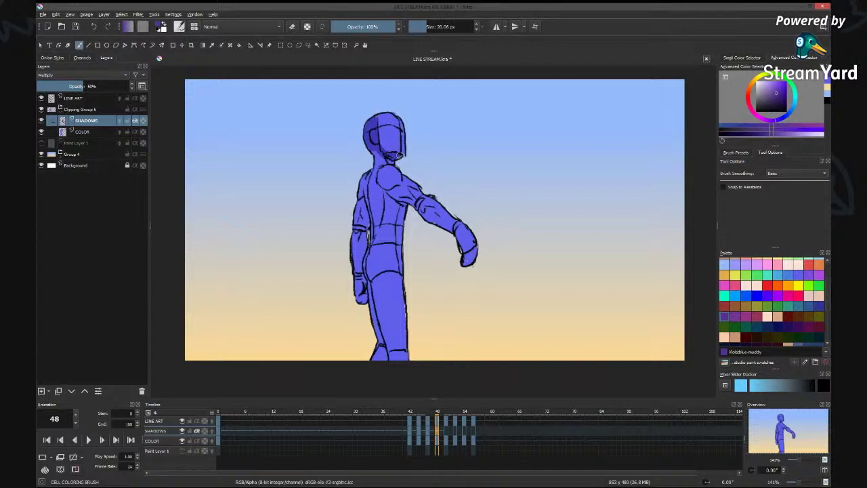
pyautogui.moveTo(399, 155)
pyautogui.mouseDown()
pyautogui.moveTo(377, 158)
pyautogui.moveTo(396, 160)
pyautogui.moveTo(369, 174)
pyautogui.moveTo(358, 206)
pyautogui.moveTo(366, 313)
pyautogui.mouseUp()
pyautogui.moveTo(370, 193); pyautogui.dragTo(376, 352)
pyautogui.moveTo(372, 308); pyautogui.dragTo(378, 360)
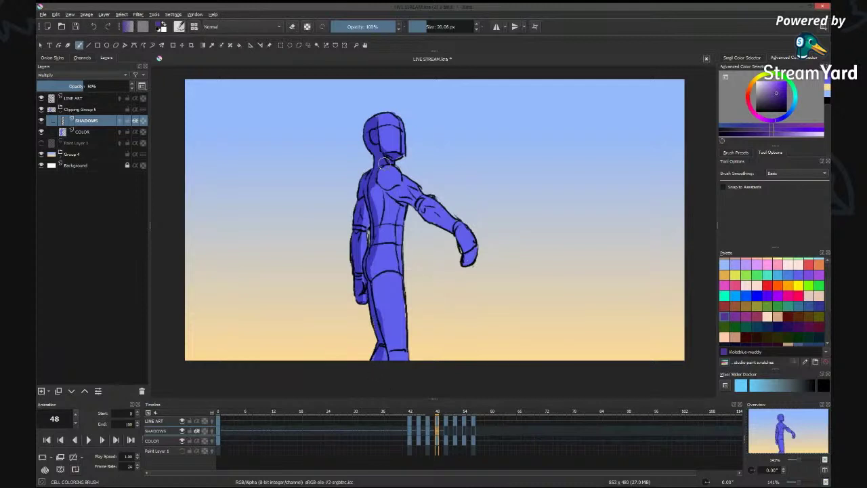
pyautogui.moveTo(383, 164); pyautogui.dragTo(464, 250)
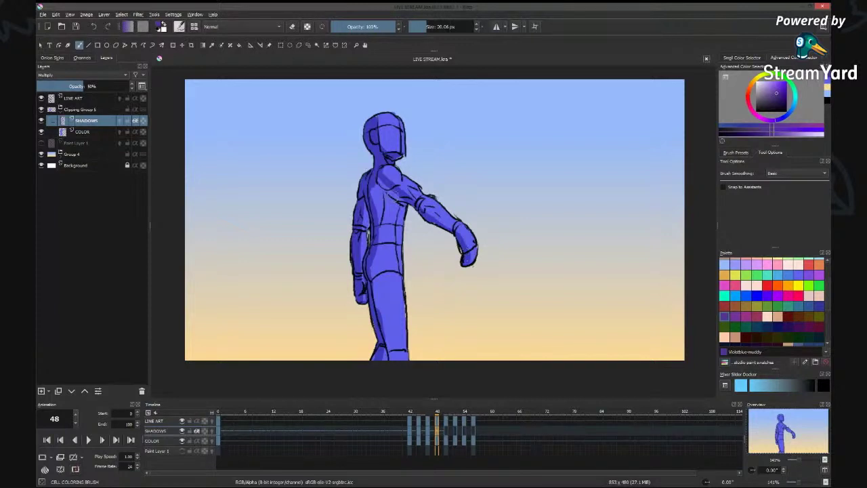
pyautogui.moveTo(380, 178)
pyautogui.mouseDown()
pyautogui.moveTo(398, 196)
pyautogui.moveTo(384, 188)
pyautogui.moveTo(373, 196)
pyautogui.moveTo(374, 180)
pyautogui.moveTo(381, 214)
pyautogui.moveTo(383, 188)
pyautogui.moveTo(384, 207)
pyautogui.moveTo(386, 197)
pyautogui.moveTo(380, 304)
pyautogui.moveTo(370, 254)
pyautogui.moveTo(394, 359)
pyautogui.moveTo(374, 257)
pyautogui.moveTo(373, 363)
pyautogui.mouseUp()
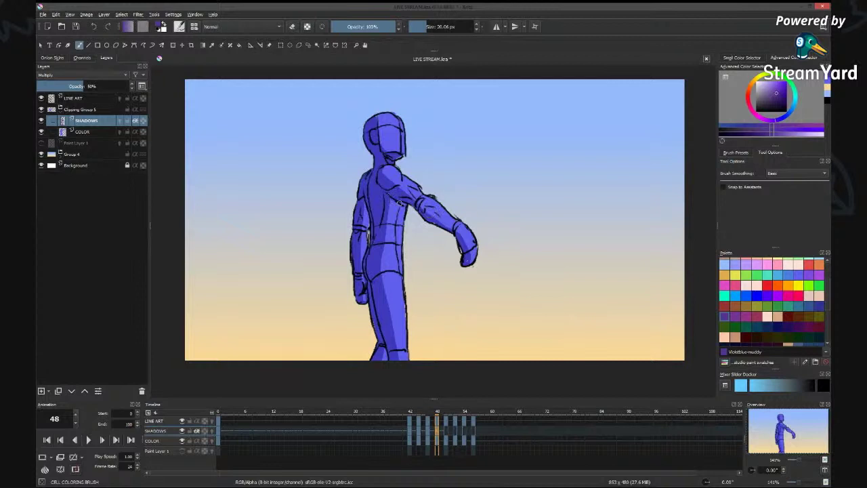
# At frame 50, shade the head, neck, outstretched arm, lowered arm and fist, torso and both legs on the SHADOWS layer.
pyautogui.click(447, 423)
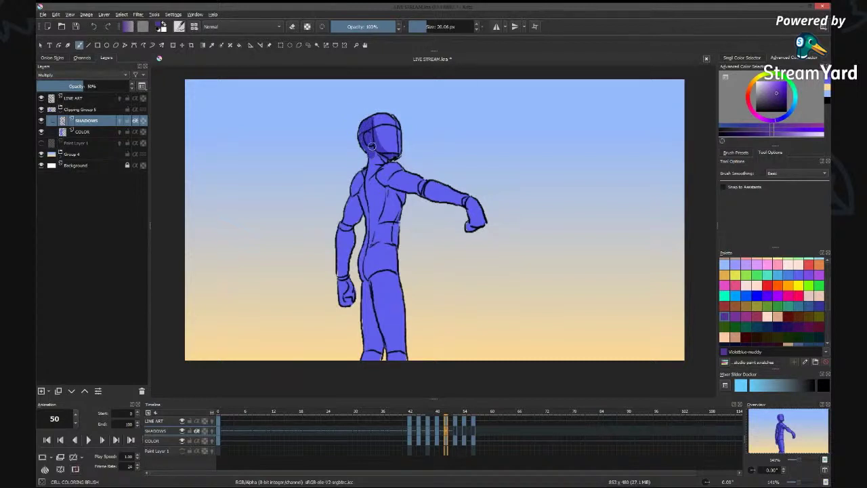
pyautogui.moveTo(377, 168)
pyautogui.mouseDown()
pyautogui.moveTo(464, 212)
pyautogui.moveTo(467, 230)
pyautogui.mouseUp()
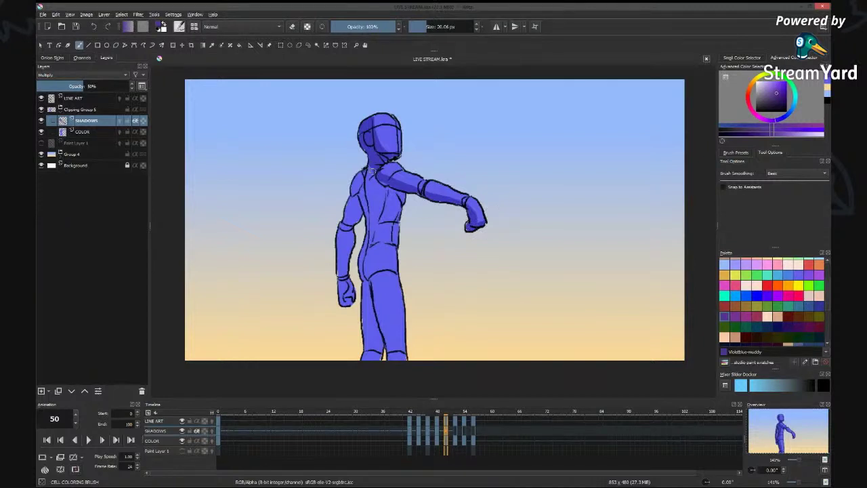
pyautogui.moveTo(373, 171); pyautogui.dragTo(405, 202)
pyautogui.moveTo(363, 171)
pyautogui.mouseDown()
pyautogui.moveTo(338, 230)
pyautogui.moveTo(343, 312)
pyautogui.mouseUp()
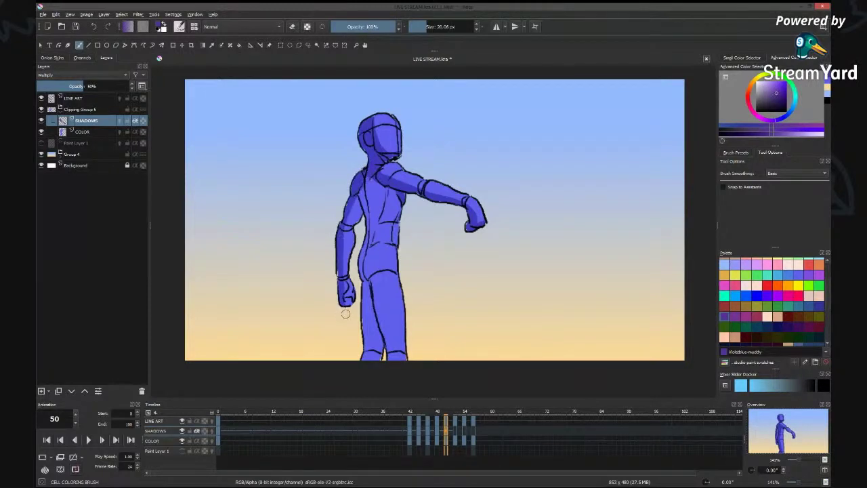
pyautogui.moveTo(351, 221)
pyautogui.mouseDown()
pyautogui.moveTo(367, 176)
pyautogui.moveTo(369, 233)
pyautogui.mouseUp()
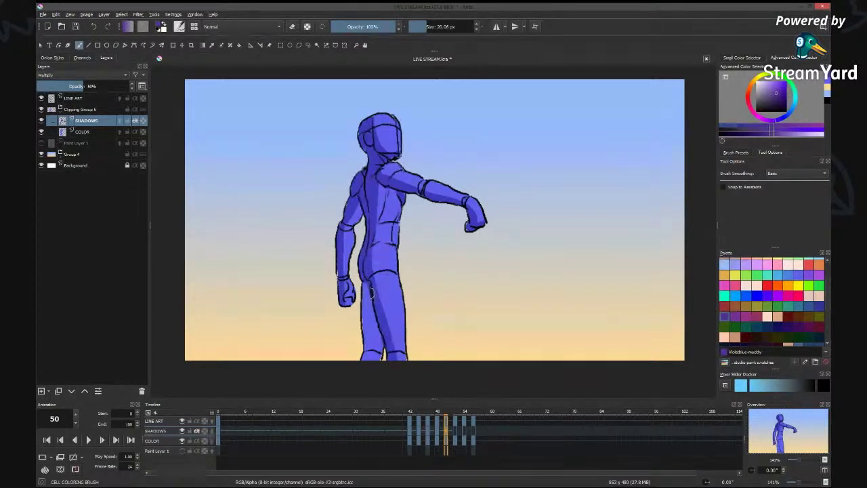
pyautogui.moveTo(371, 291); pyautogui.dragTo(375, 353)
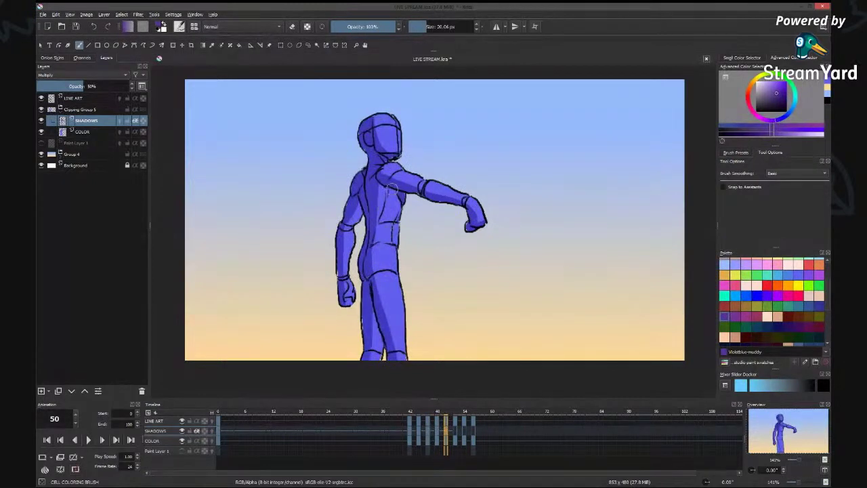
pyautogui.moveTo(382, 196); pyautogui.dragTo(372, 240)
# At frame 52, paint shadows on the SHADOWS layer over the head, neck, shoulder and outstretched arm down to the fingers.
pyautogui.click(455, 429)
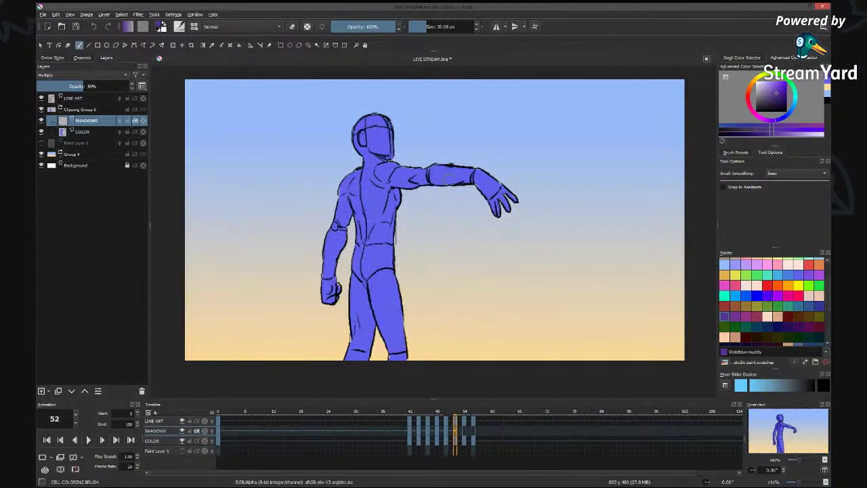
pyautogui.moveTo(356, 126)
pyautogui.mouseDown()
pyautogui.moveTo(362, 120)
pyautogui.moveTo(365, 152)
pyautogui.moveTo(386, 158)
pyautogui.moveTo(357, 143)
pyautogui.moveTo(377, 163)
pyautogui.moveTo(367, 160)
pyautogui.mouseUp()
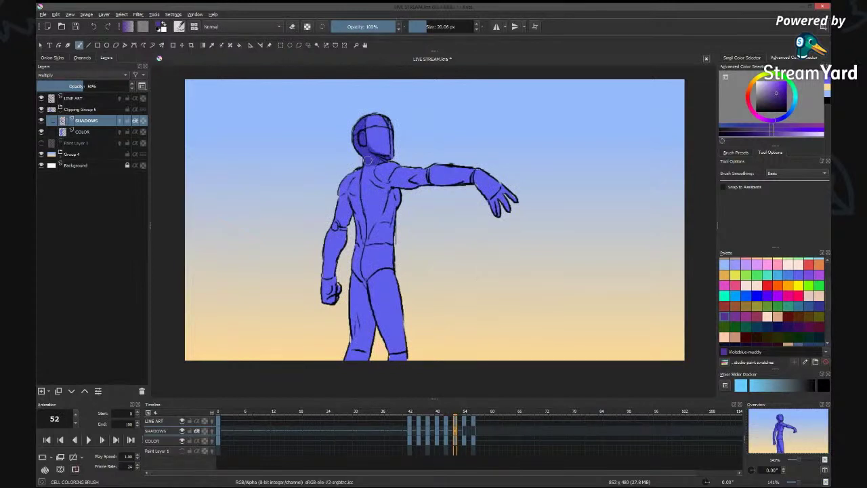
pyautogui.moveTo(364, 164); pyautogui.dragTo(379, 178)
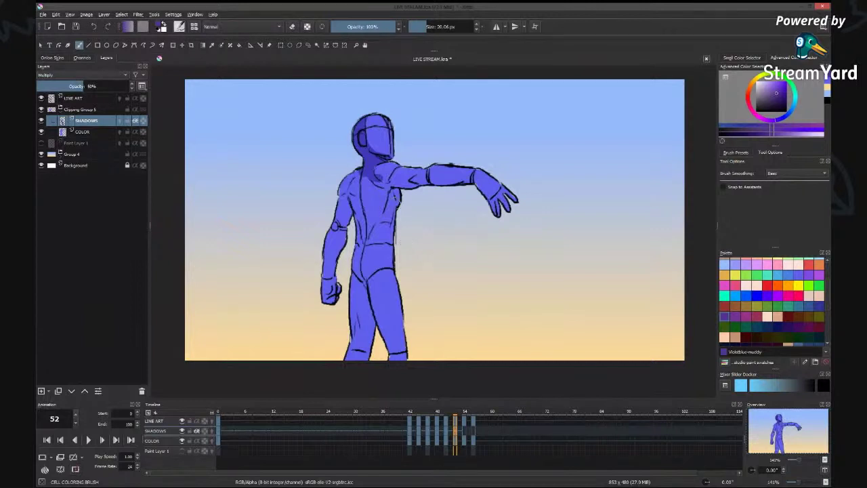
pyautogui.moveTo(376, 169)
pyautogui.mouseDown()
pyautogui.moveTo(479, 184)
pyautogui.moveTo(504, 203)
pyautogui.mouseUp()
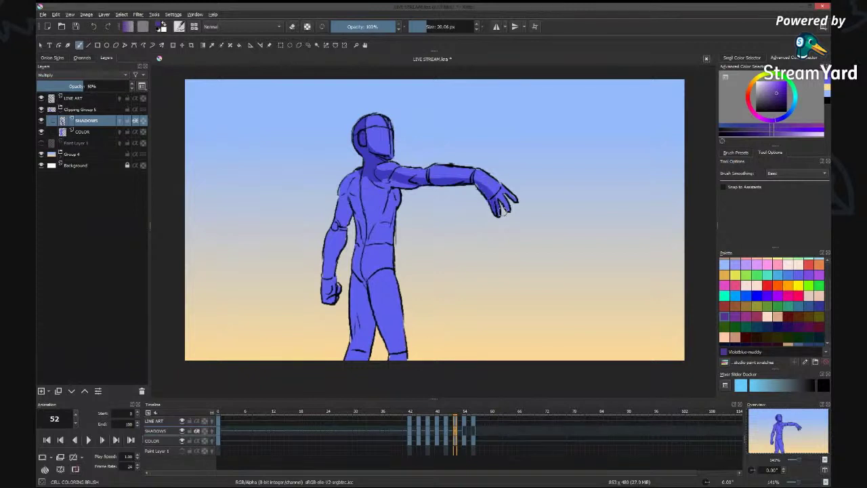
# Outline the shadow shapes on the torso, lowered arm and legs at frame 52 and fill the enclosed areas.
pyautogui.moveTo(413, 186)
pyautogui.mouseDown()
pyautogui.moveTo(387, 183)
pyautogui.moveTo(397, 203)
pyautogui.moveTo(374, 258)
pyautogui.moveTo(397, 349)
pyautogui.moveTo(371, 307)
pyautogui.moveTo(348, 357)
pyautogui.moveTo(350, 205)
pyautogui.moveTo(326, 256)
pyautogui.moveTo(327, 241)
pyautogui.moveTo(331, 305)
pyautogui.mouseUp()
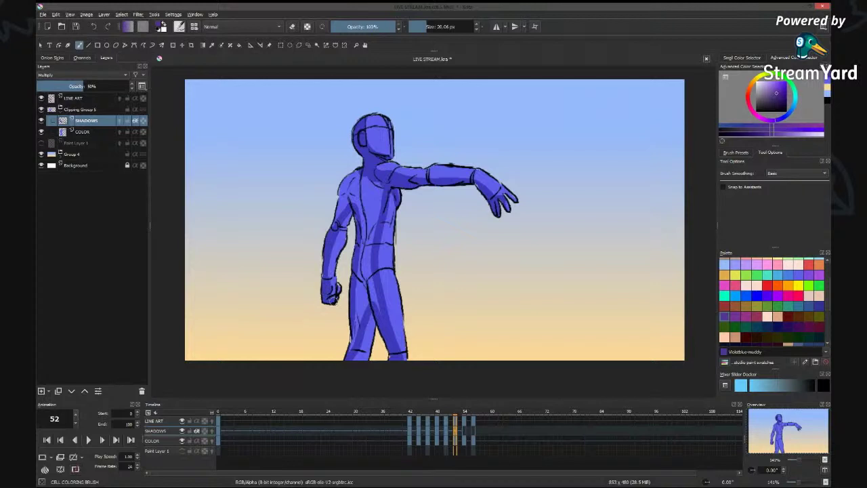
pyautogui.moveTo(327, 230)
pyautogui.mouseDown()
pyautogui.moveTo(335, 203)
pyautogui.moveTo(364, 167)
pyautogui.mouseUp()
pyautogui.press('f')
pyautogui.press('b')
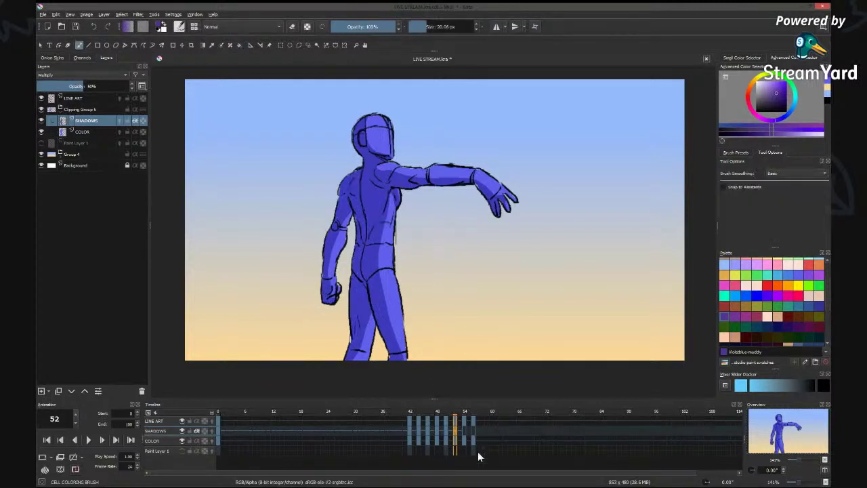
# At frame 54, shade the head and outstretched arm, outline the torso, lowered arm and leg shadows, and fill the enclosed areas.
pyautogui.click(463, 430)
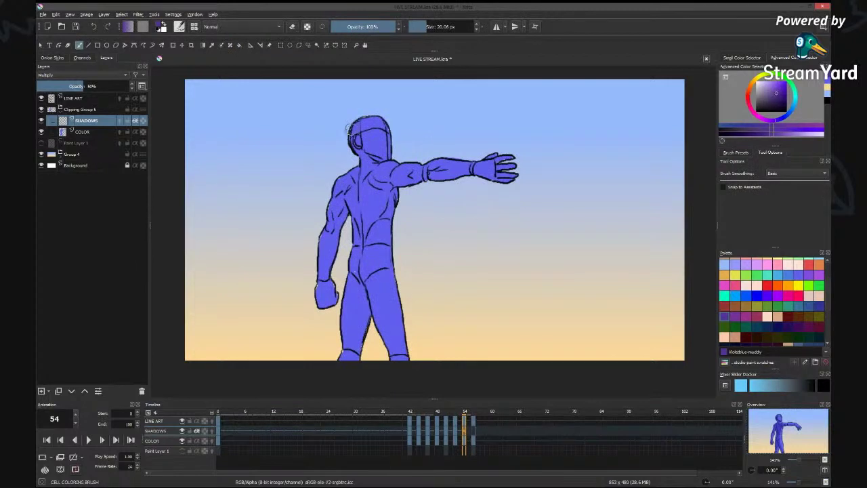
pyautogui.moveTo(373, 160)
pyautogui.mouseDown()
pyautogui.moveTo(409, 173)
pyautogui.moveTo(511, 182)
pyautogui.mouseUp()
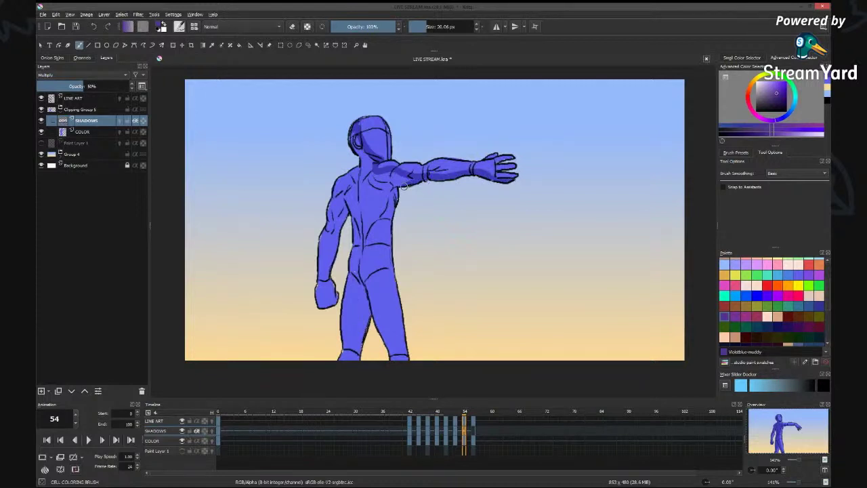
pyautogui.moveTo(388, 195)
pyautogui.mouseDown()
pyautogui.moveTo(378, 273)
pyautogui.moveTo(400, 364)
pyautogui.moveTo(384, 349)
pyautogui.moveTo(394, 361)
pyautogui.moveTo(367, 296)
pyautogui.moveTo(350, 354)
pyautogui.moveTo(334, 362)
pyautogui.moveTo(353, 217)
pyautogui.moveTo(339, 208)
pyautogui.moveTo(318, 300)
pyautogui.moveTo(328, 207)
pyautogui.mouseUp()
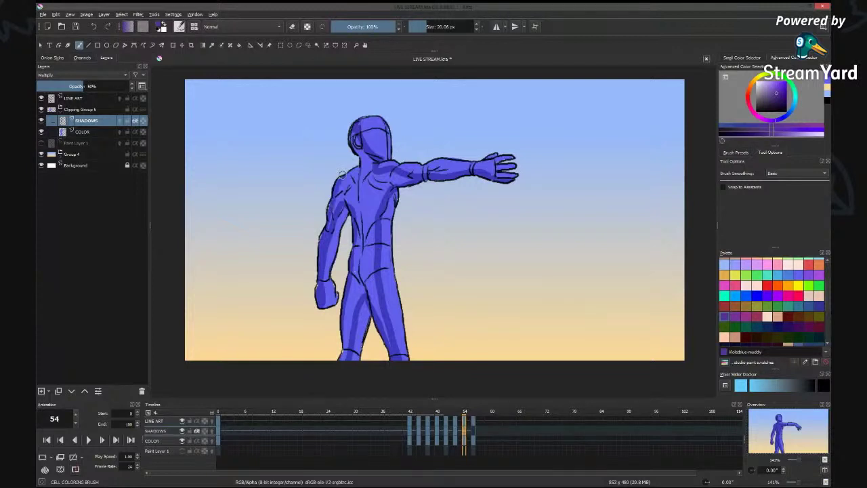
pyautogui.press('f')
pyautogui.click(380, 197)
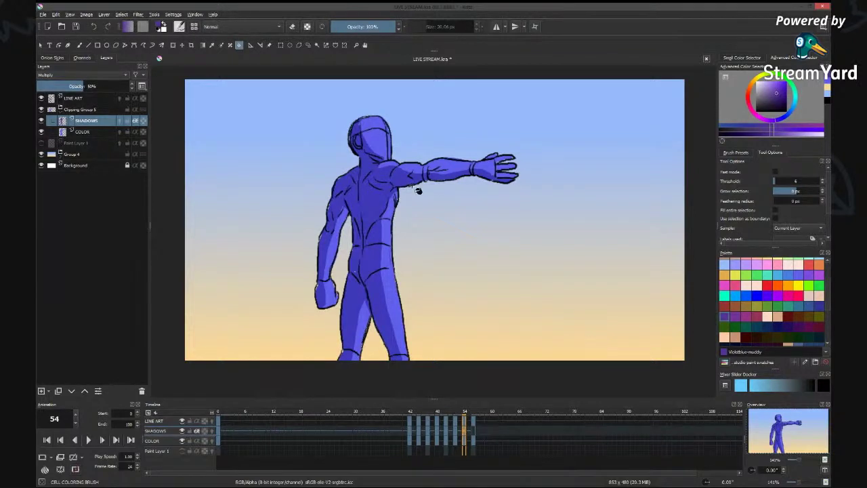
pyautogui.press('b')
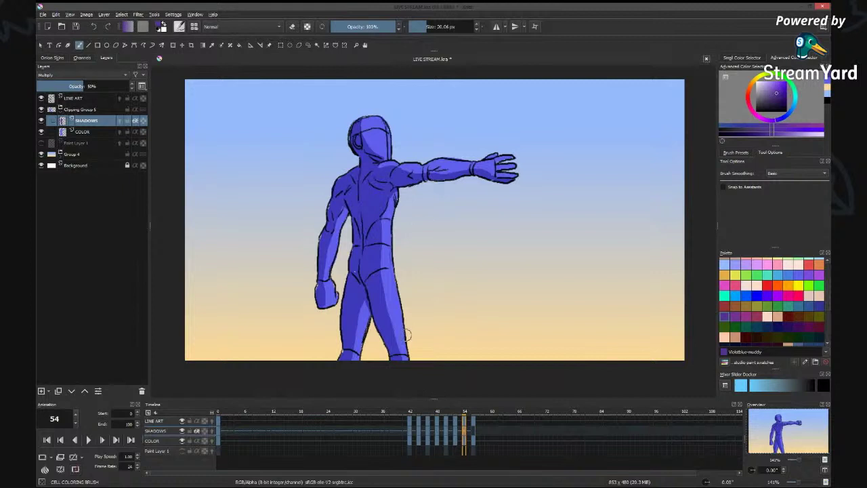
# At frame 56, paint and fill the shadows on the head, arms, torso and legs on the SHADOWS layer, and save the file.
pyautogui.click(469, 428)
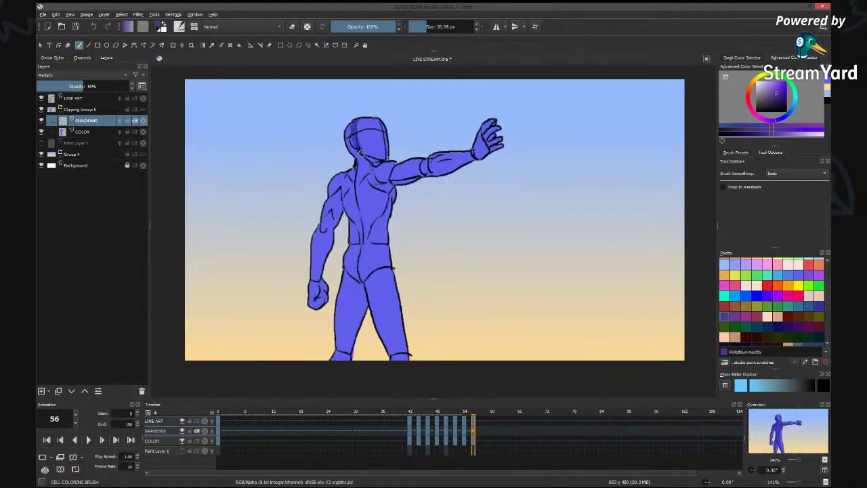
pyautogui.moveTo(353, 155)
pyautogui.mouseDown()
pyautogui.moveTo(375, 178)
pyautogui.moveTo(478, 158)
pyautogui.moveTo(392, 181)
pyautogui.mouseUp()
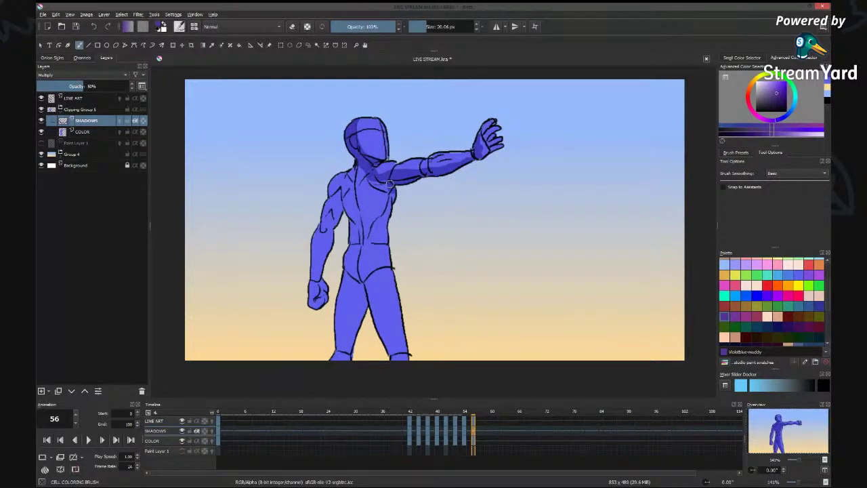
pyautogui.moveTo(390, 183)
pyautogui.mouseDown()
pyautogui.moveTo(371, 233)
pyautogui.moveTo(390, 359)
pyautogui.mouseUp()
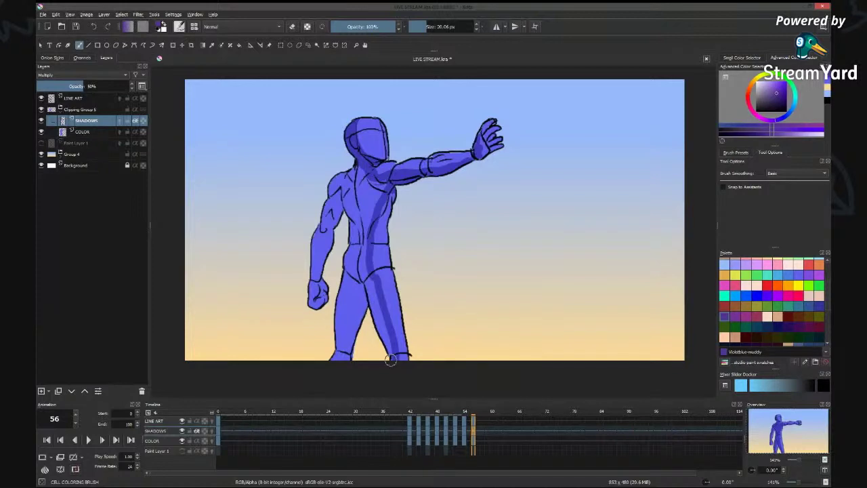
pyautogui.moveTo(388, 356)
pyautogui.mouseDown()
pyautogui.moveTo(365, 283)
pyautogui.moveTo(345, 331)
pyautogui.mouseUp()
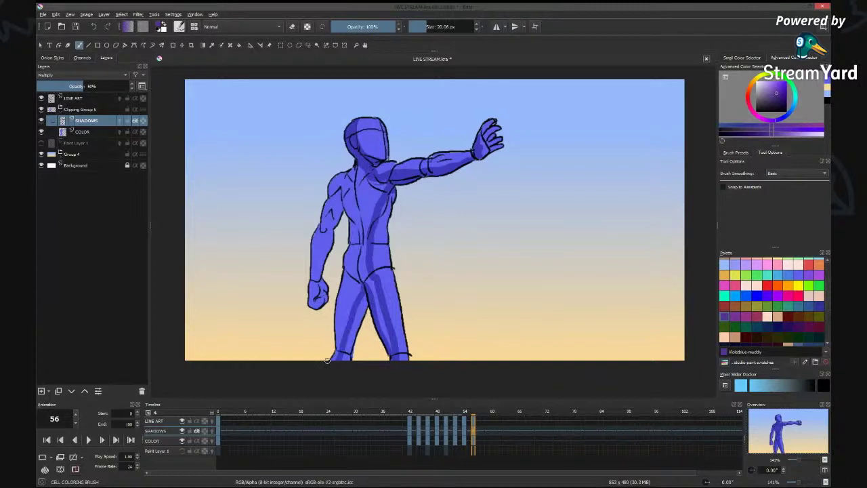
pyautogui.moveTo(327, 361); pyautogui.dragTo(341, 201)
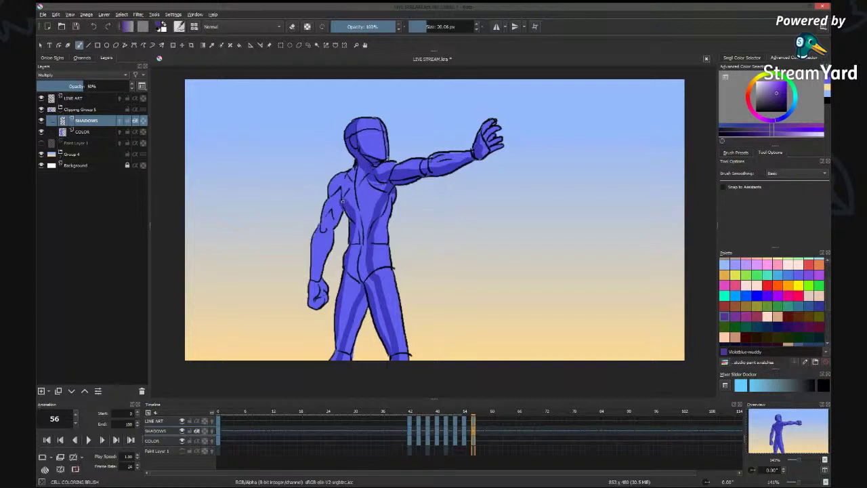
pyautogui.moveTo(342, 201)
pyautogui.mouseDown()
pyautogui.moveTo(318, 253)
pyautogui.moveTo(312, 310)
pyautogui.moveTo(318, 221)
pyautogui.moveTo(316, 238)
pyautogui.moveTo(336, 174)
pyautogui.moveTo(355, 156)
pyautogui.moveTo(377, 174)
pyautogui.moveTo(372, 197)
pyautogui.mouseUp()
pyautogui.press('f')
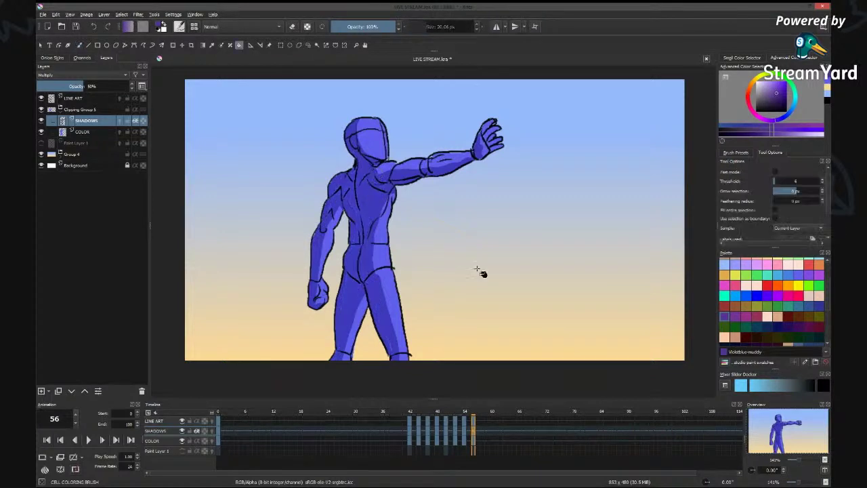
pyautogui.press('b')
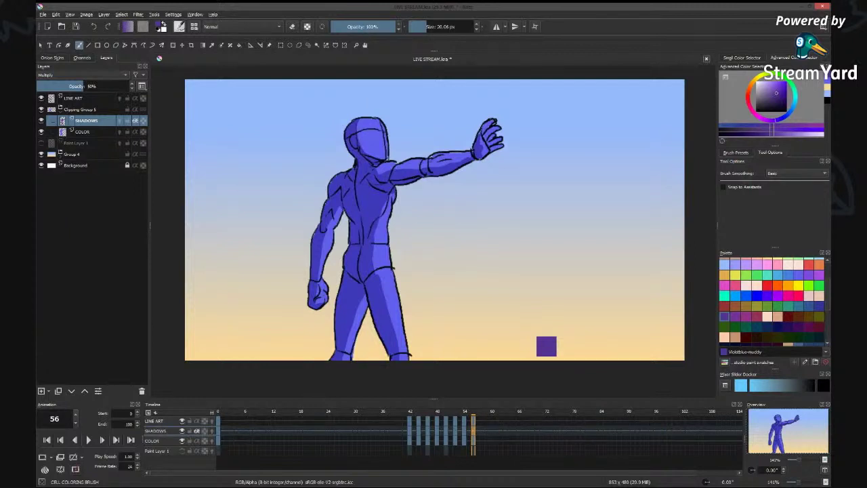
pyautogui.hotkey('ctrl', 's')
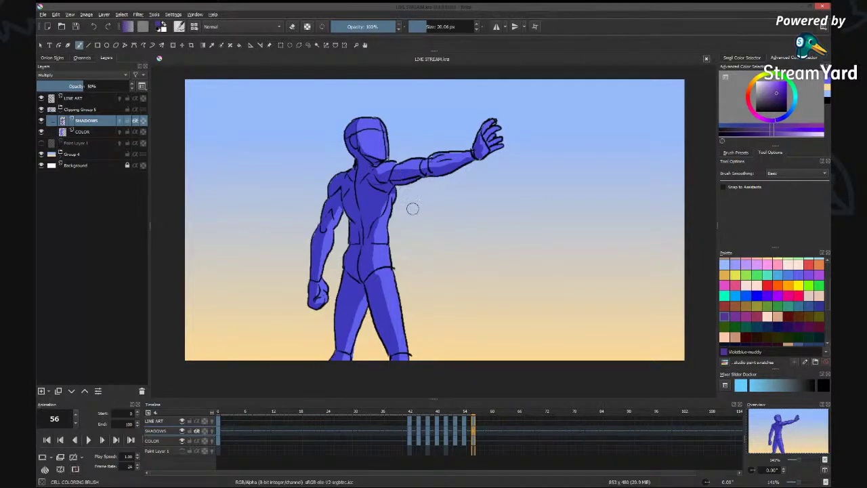
# Collapse Clipping Group 5 and add a paint layer named EFFECTS above LINE ART.
pyautogui.click(64, 112)
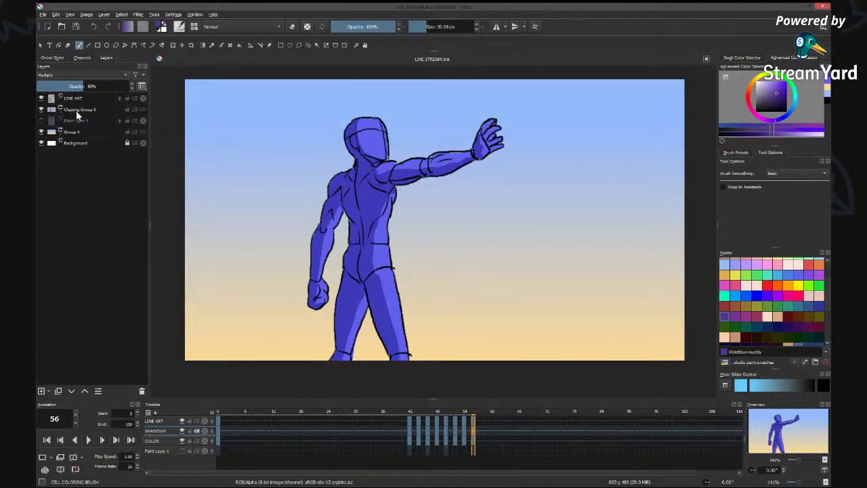
pyautogui.click(76, 110)
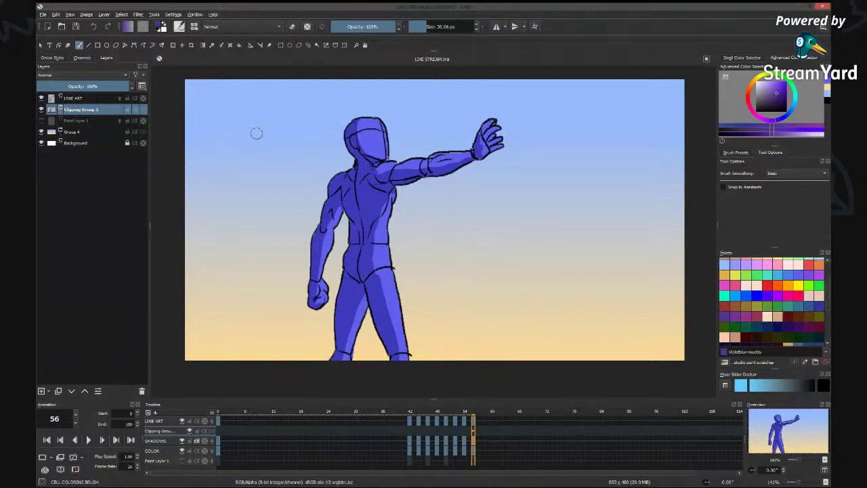
pyautogui.click(61, 110)
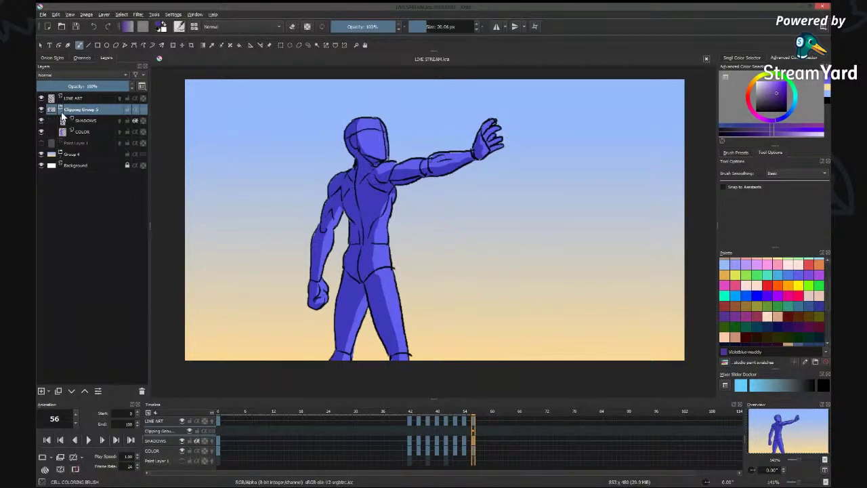
pyautogui.click(61, 110)
pyautogui.click(70, 99)
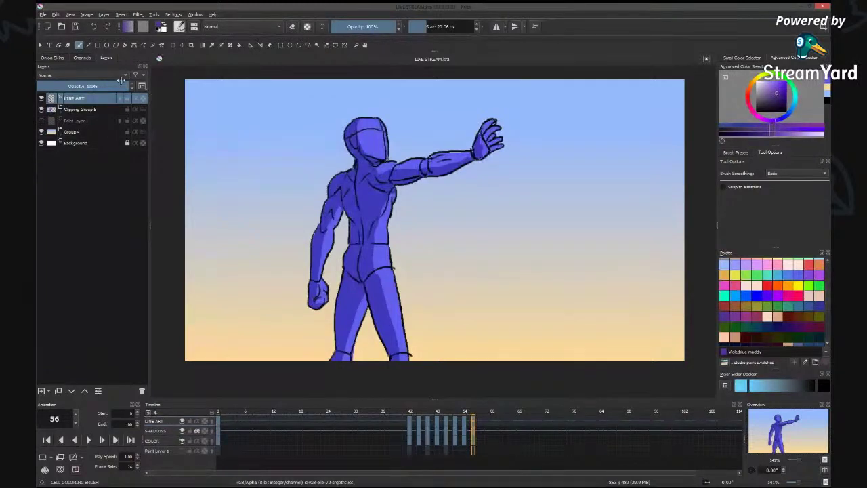
pyautogui.press('Insert')
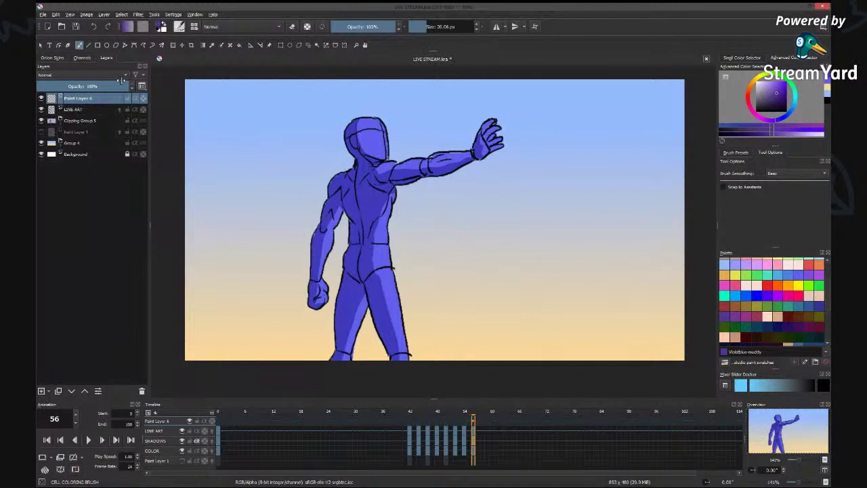
pyautogui.doubleClick(92, 100)
pyautogui.moveTo(92, 99); pyautogui.dragTo(46, 98)
pyautogui.write('SH')
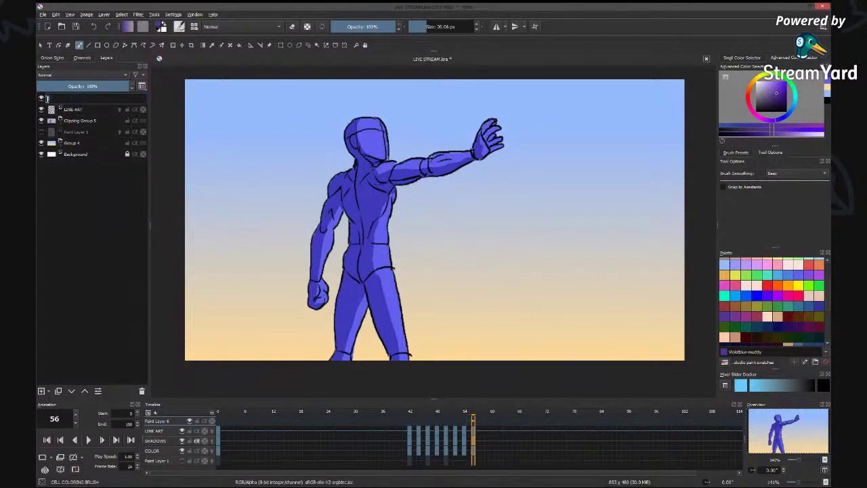
pyautogui.write('S')
pyautogui.press('Return')
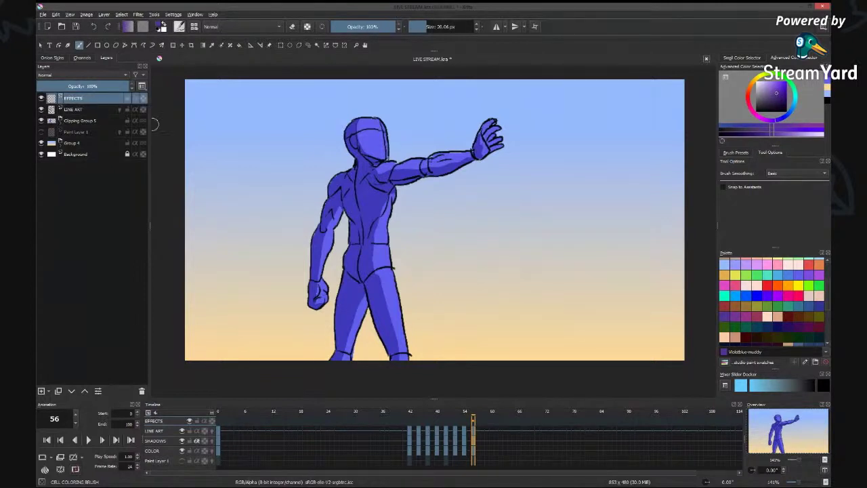
# Create a blank keyframe on the EFFECTS layer at frame 66.
pyautogui.click(494, 416)
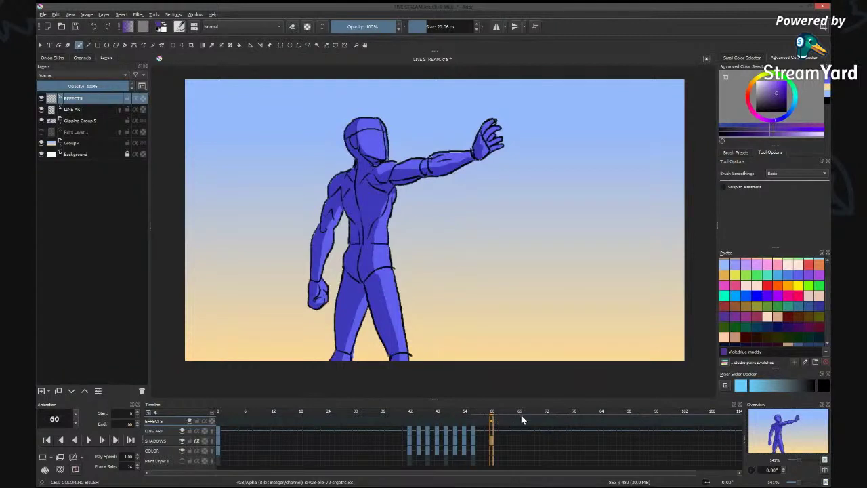
pyautogui.click(518, 416)
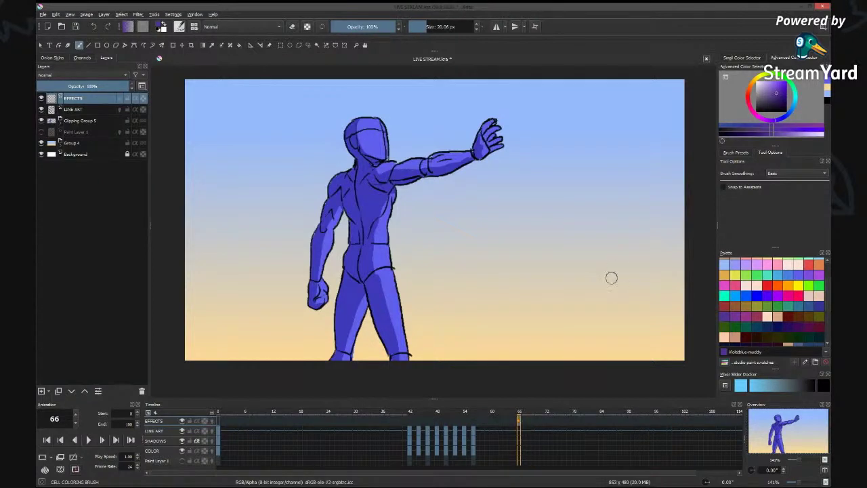
pyautogui.scroll(-1, 545, 270)
pyautogui.scroll(-1, 545, 270)
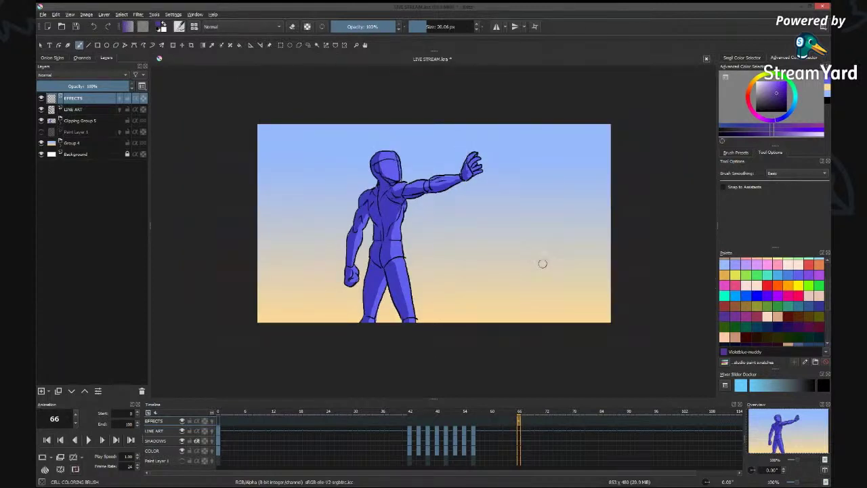
pyautogui.scroll(1, 541, 263)
pyautogui.scroll(-1, 541, 264)
pyautogui.scroll(1, 540, 269)
pyautogui.scroll(-1, 540, 270)
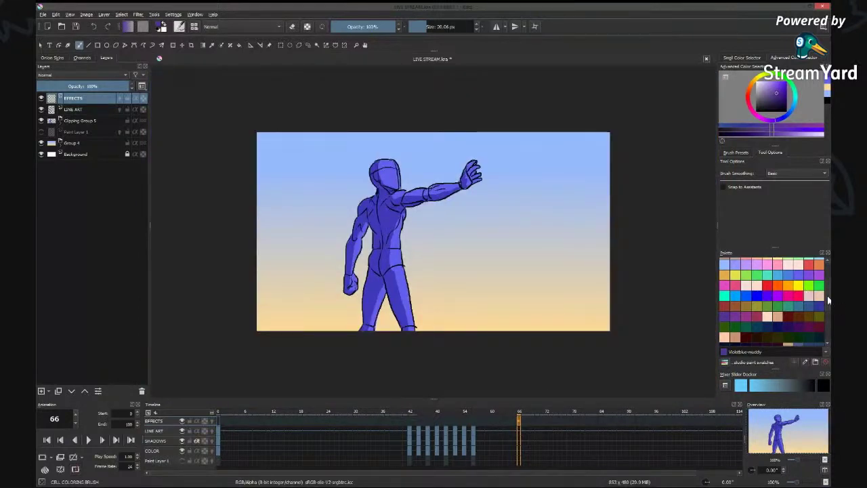
# Choose the orange palette swatch Color 171 and reduce the brush size to 9.57 px.
pyautogui.moveTo(827, 298)
pyautogui.mouseDown()
pyautogui.moveTo(830, 307)
pyautogui.moveTo(830, 291)
pyautogui.mouseUp()
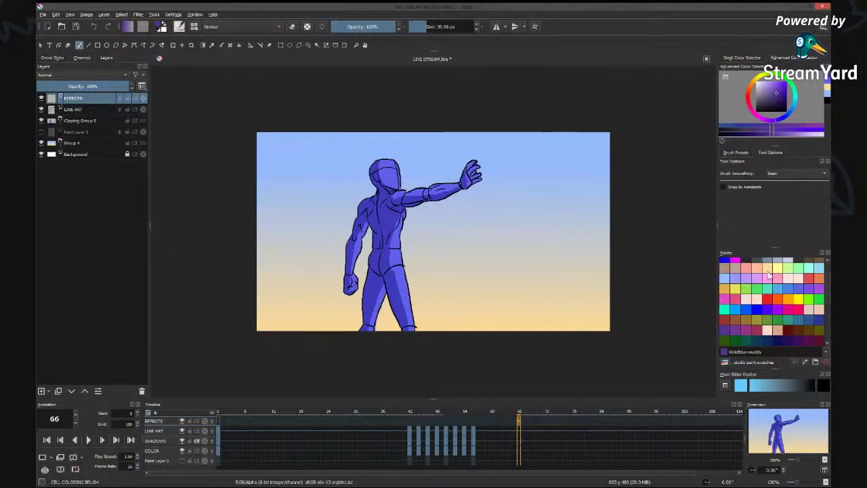
pyautogui.click(768, 270)
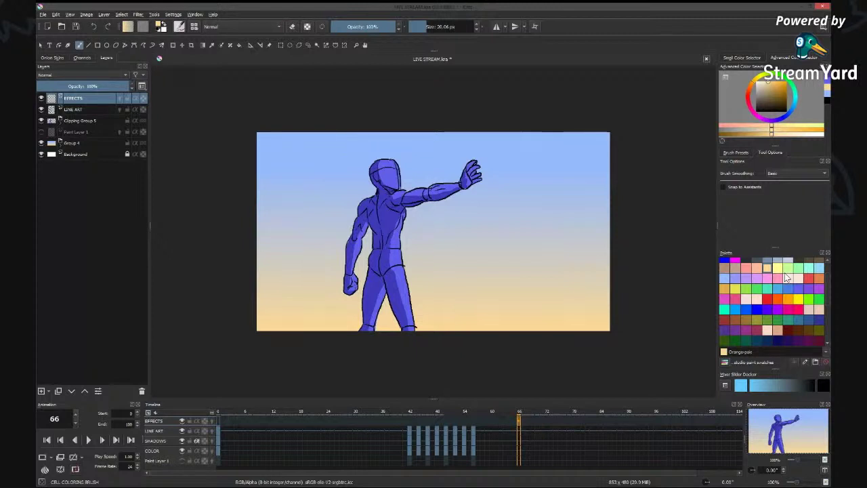
pyautogui.scroll(-3, 766, 298)
pyautogui.click(748, 323)
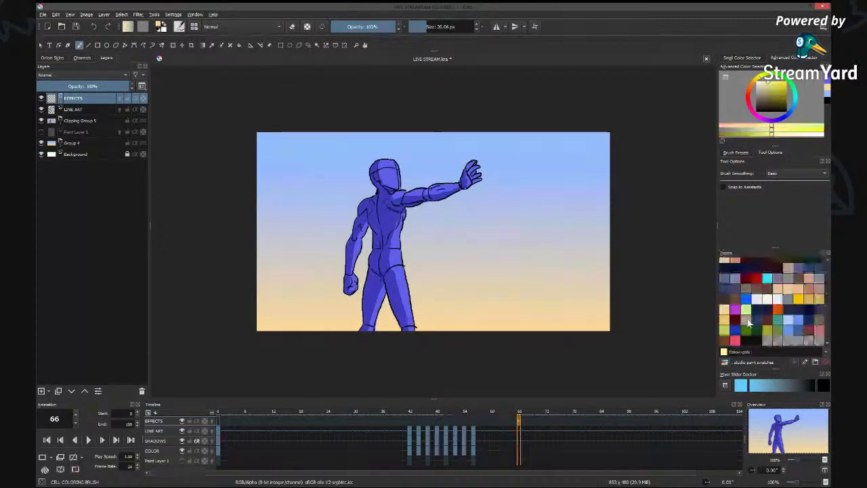
pyautogui.click(723, 319)
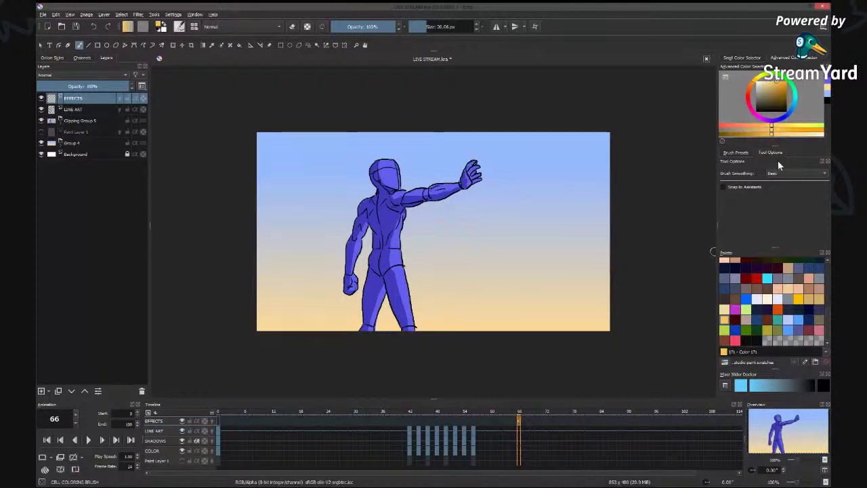
pyautogui.press('[')
pyautogui.press('[')
pyautogui.press('[')
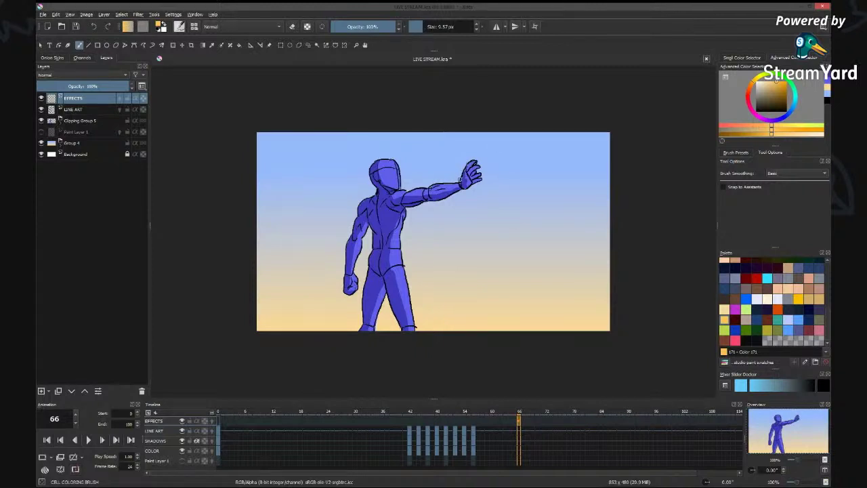
# Outline the outstretched hand in orange, fill the enclosed shape, and lower the EFFECTS layer's opacity to 63%.
pyautogui.moveTo(459, 176)
pyautogui.mouseDown()
pyautogui.moveTo(478, 162)
pyautogui.moveTo(484, 181)
pyautogui.moveTo(474, 187)
pyautogui.mouseUp()
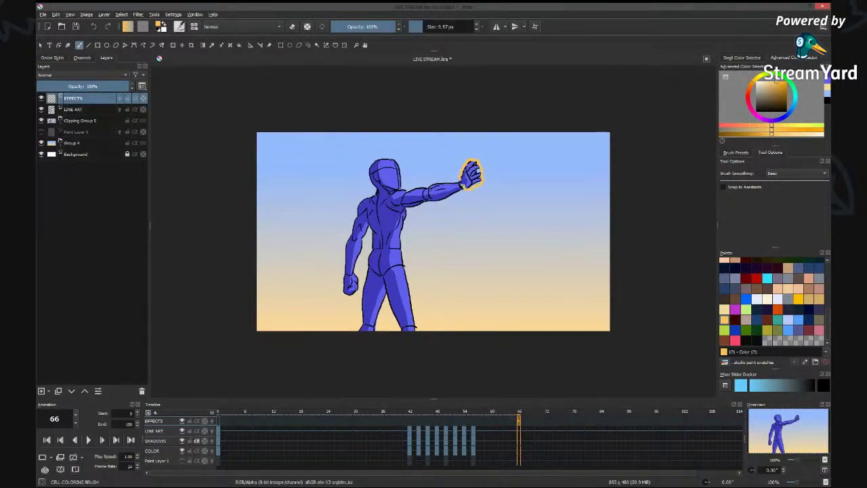
pyautogui.press('f')
pyautogui.click(477, 173)
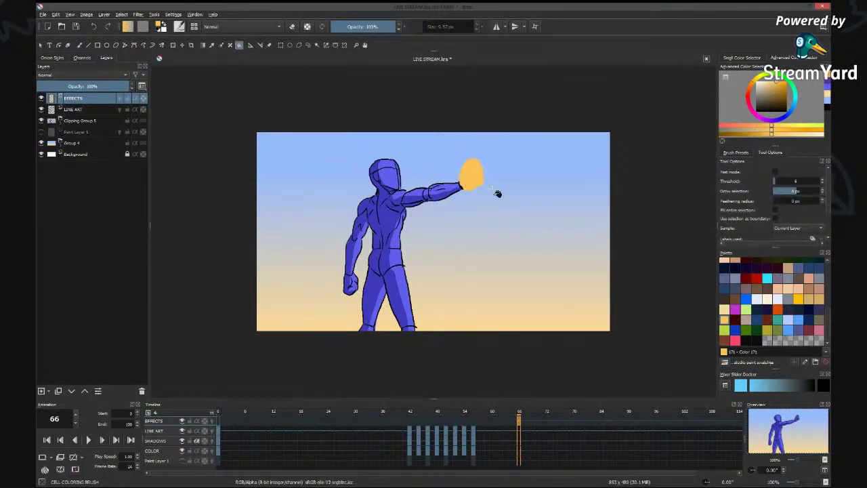
pyautogui.press('b')
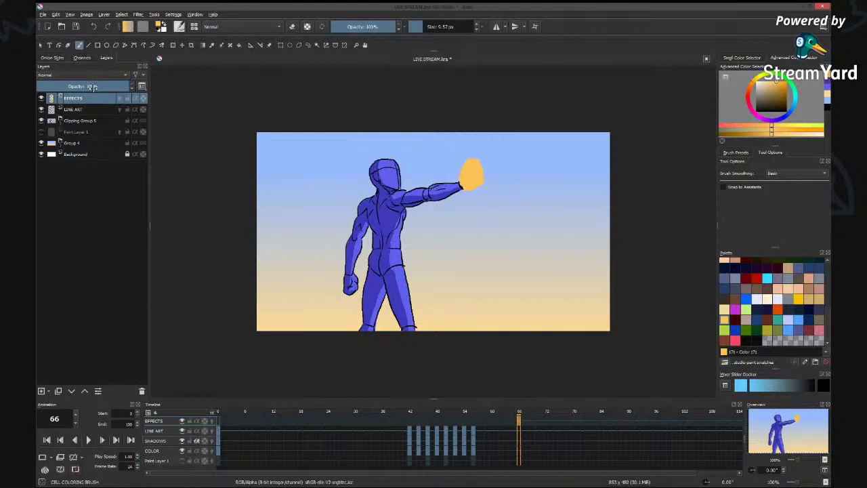
pyautogui.click(86, 86)
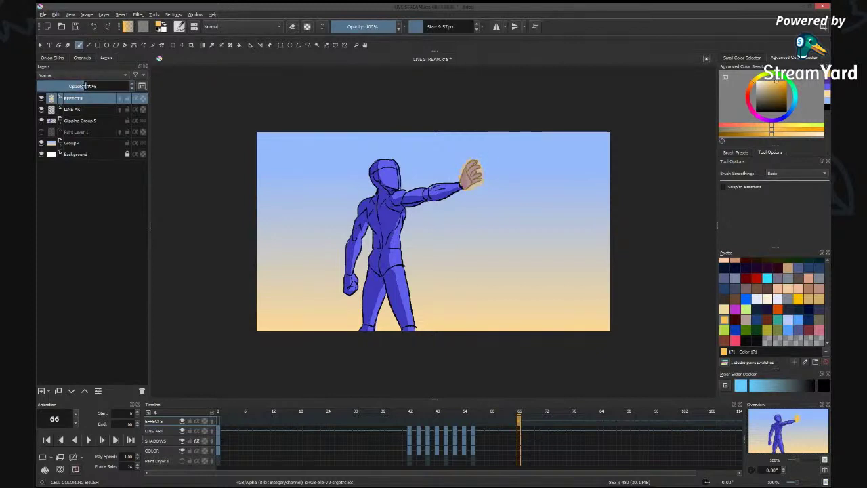
pyautogui.click(94, 86)
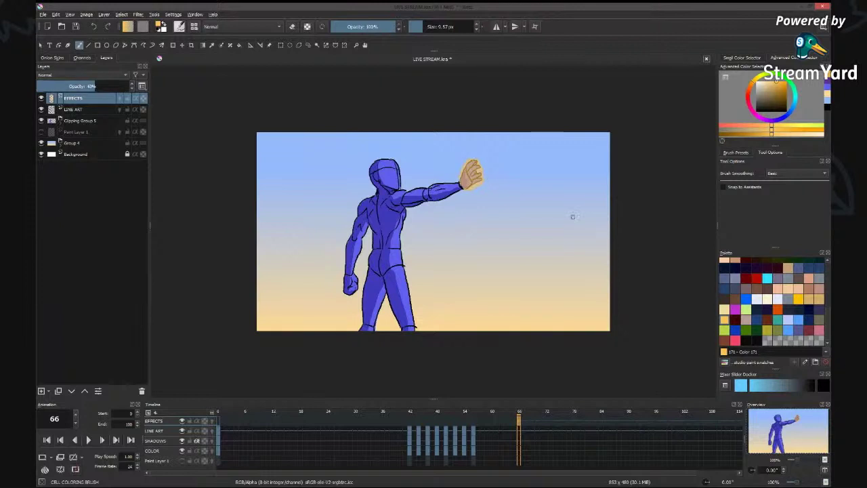
# Make an empty EFFECTS drawing at frame 68 and turn on onion skins for the layer.
pyautogui.click(529, 422)
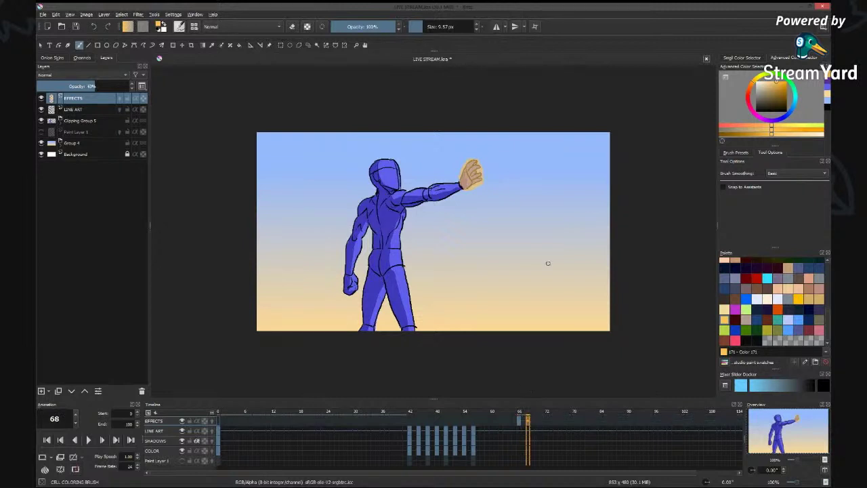
pyautogui.press('Delete')
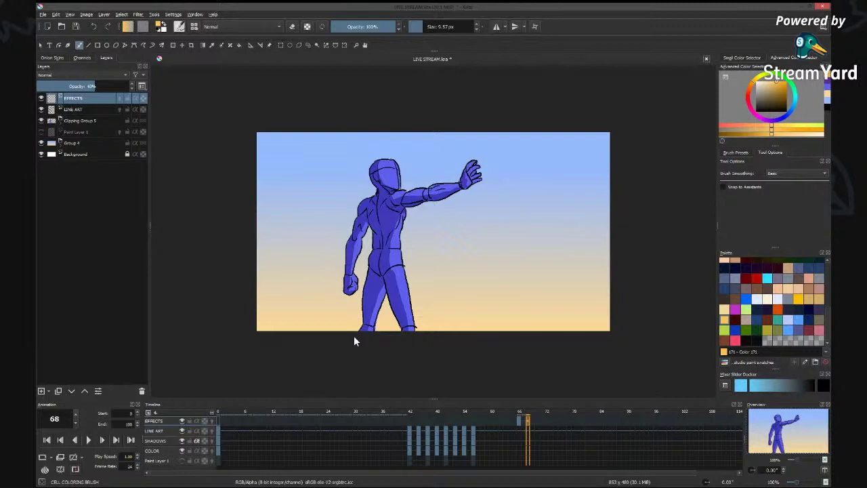
pyautogui.press('+')
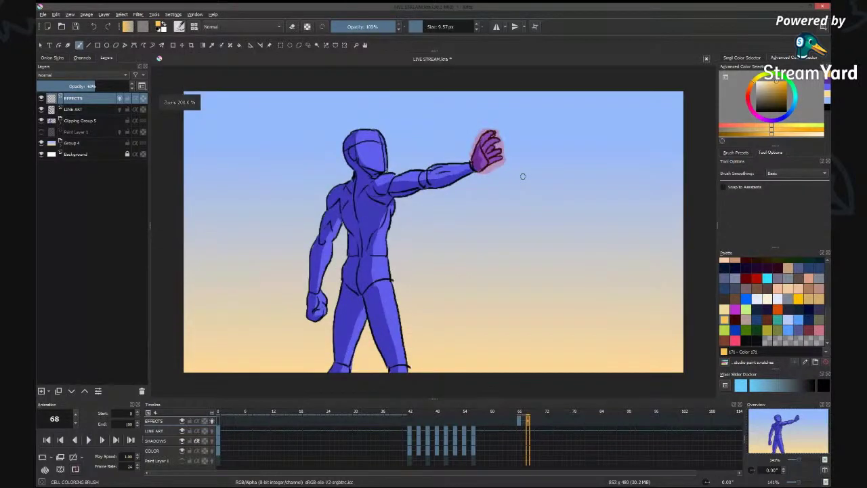
pyautogui.press('+')
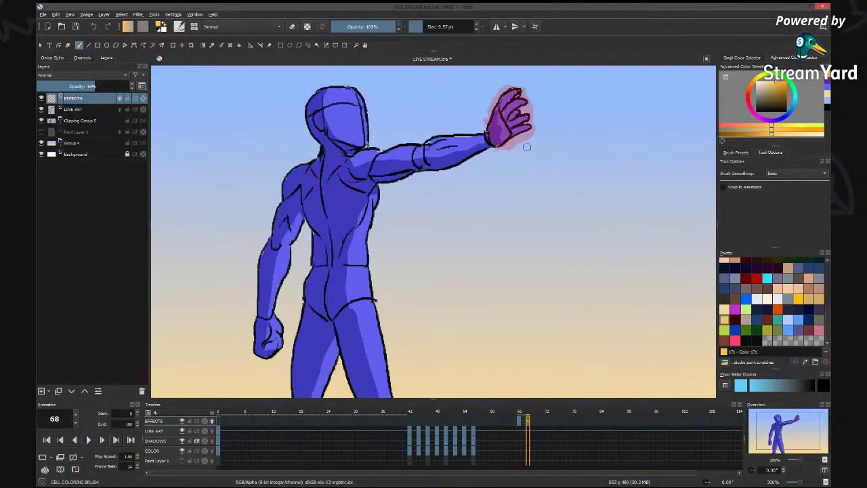
pyautogui.press('-')
pyautogui.press('-')
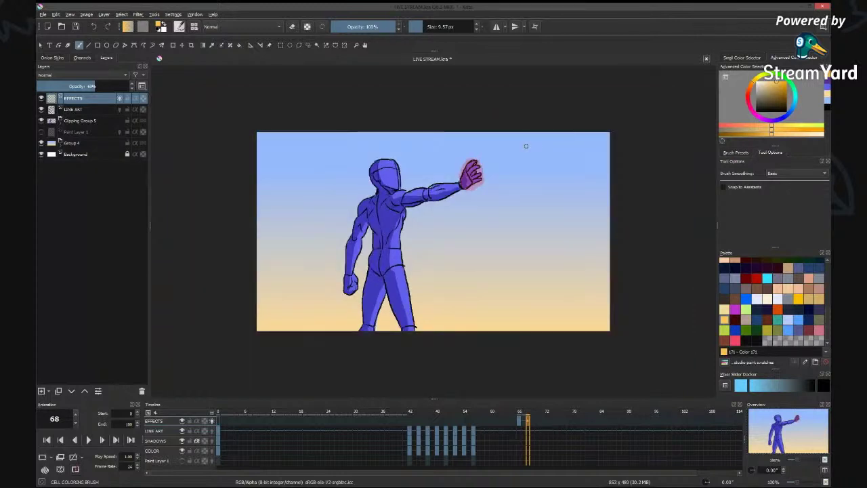
pyautogui.press('+')
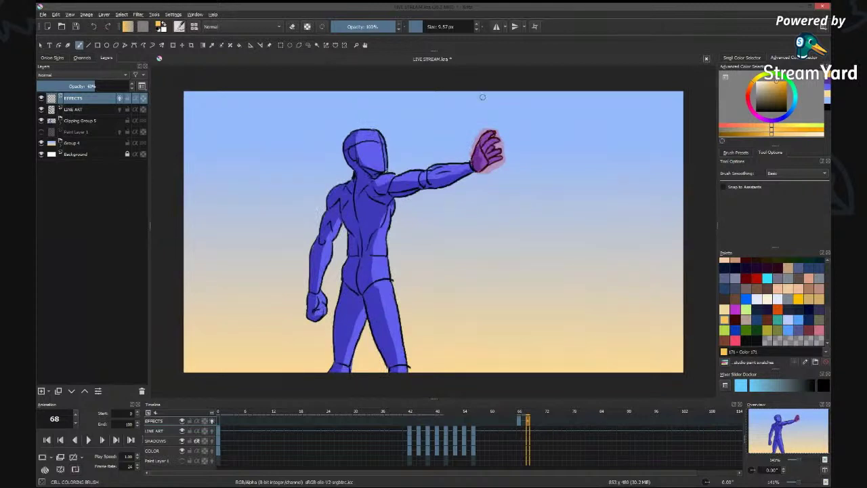
# Paint tapered orange rays reaching up, back along the arm and forward from the hand at frame 68.
pyautogui.moveTo(482, 88)
pyautogui.mouseDown()
pyautogui.moveTo(486, 121)
pyautogui.moveTo(484, 107)
pyautogui.mouseUp()
pyautogui.moveTo(469, 161)
pyautogui.mouseDown()
pyautogui.moveTo(396, 164)
pyautogui.moveTo(462, 164)
pyautogui.mouseUp()
pyautogui.moveTo(513, 156); pyautogui.dragTo(530, 156)
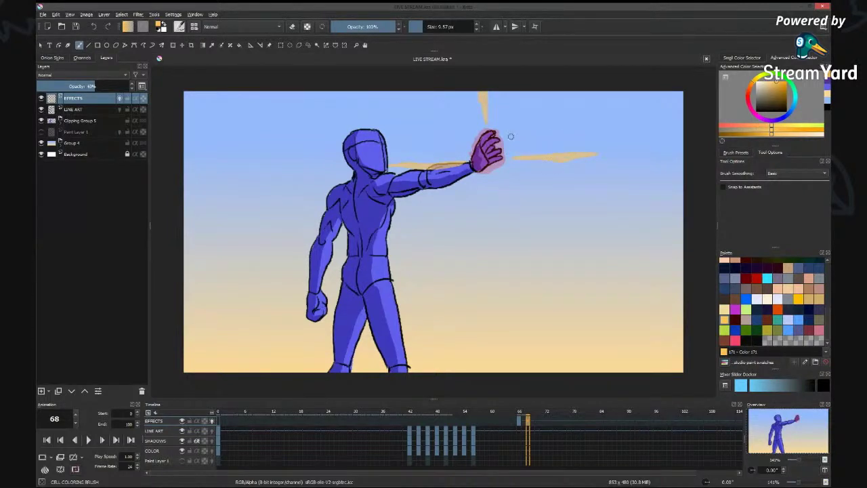
# Add orange dots and a long downward ray around the hand at frame 68, and raise the EFFECTS layer's opacity to 84%.
pyautogui.click(516, 135)
pyautogui.click(472, 130)
pyautogui.click(464, 137)
pyautogui.click(455, 122)
pyautogui.click(472, 183)
pyautogui.moveTo(504, 185); pyautogui.dragTo(489, 203)
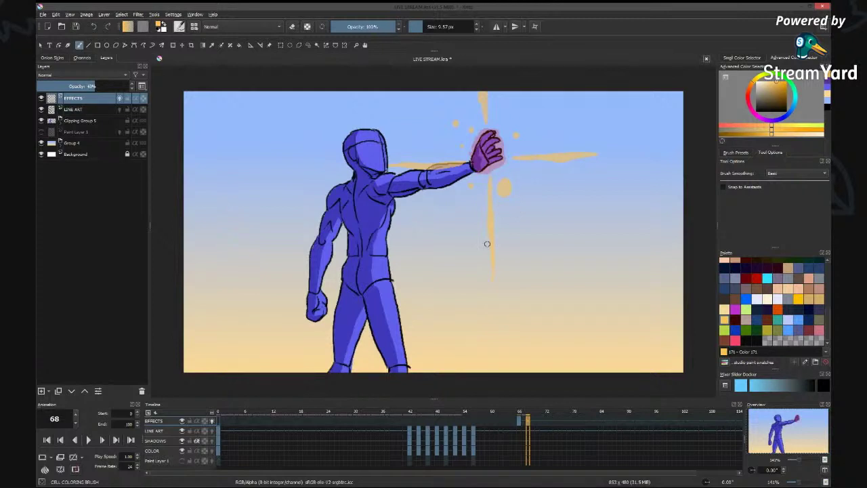
pyautogui.moveTo(112, 85); pyautogui.dragTo(130, 86)
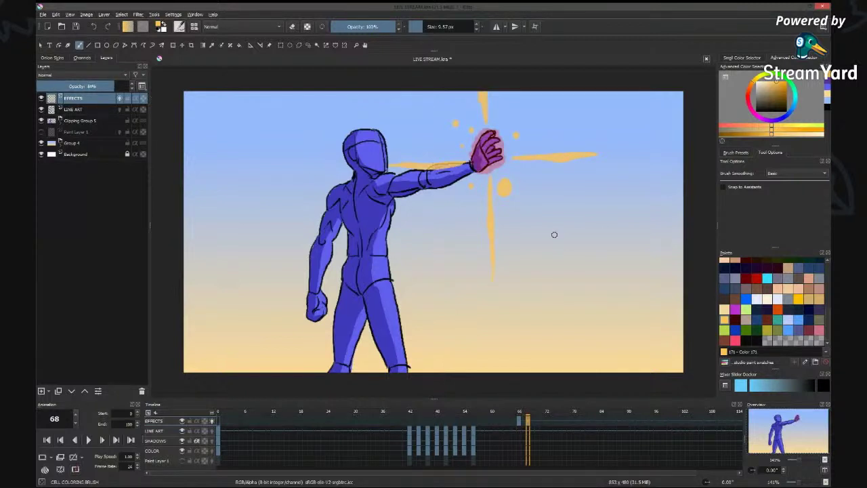
# On an empty EFFECTS drawing at frame 70, outline a four-pointed burst around the hand and fill it with orange.
pyautogui.click(537, 421)
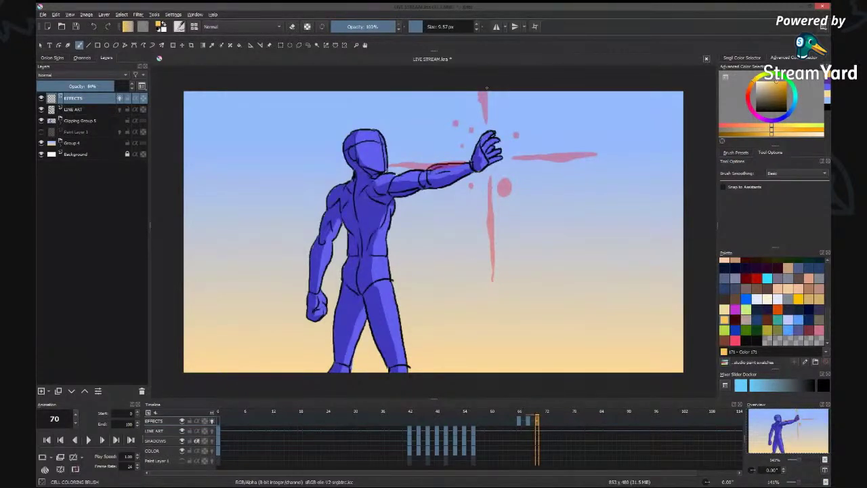
pyautogui.moveTo(486, 88)
pyautogui.mouseDown()
pyautogui.moveTo(543, 167)
pyautogui.moveTo(503, 196)
pyautogui.moveTo(493, 276)
pyautogui.mouseUp()
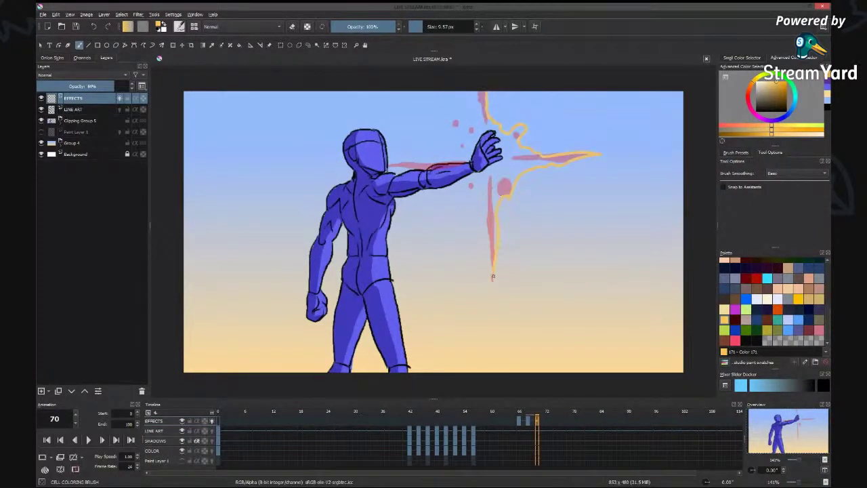
pyautogui.moveTo(496, 346)
pyautogui.mouseDown()
pyautogui.moveTo(487, 186)
pyautogui.moveTo(466, 174)
pyautogui.moveTo(406, 169)
pyautogui.moveTo(284, 178)
pyautogui.mouseUp()
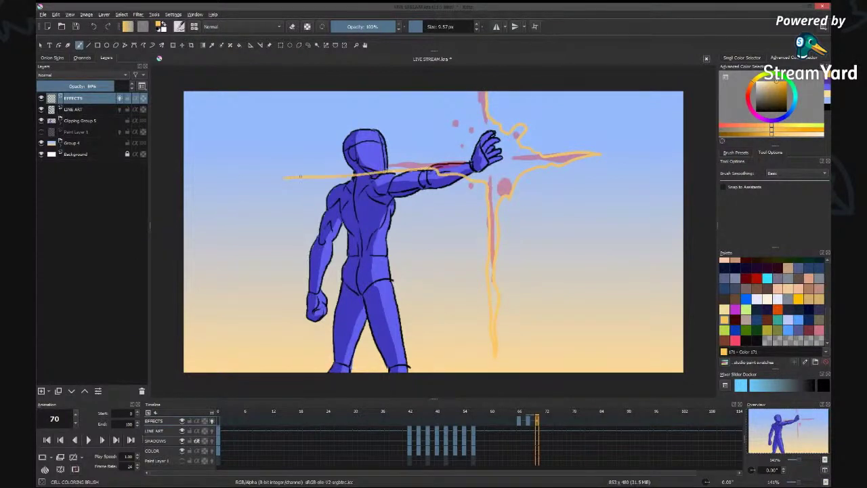
pyautogui.moveTo(389, 167)
pyautogui.mouseDown()
pyautogui.moveTo(468, 162)
pyautogui.moveTo(480, 77)
pyautogui.mouseUp()
pyautogui.press('f')
pyautogui.click(523, 162)
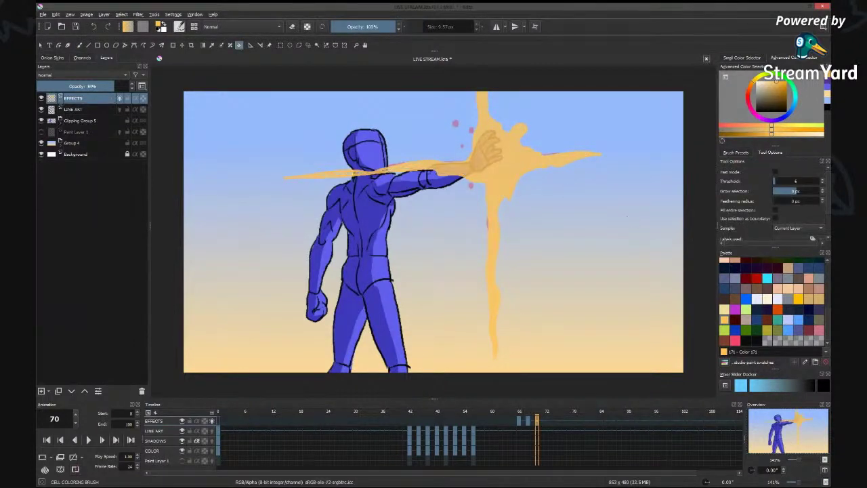
pyautogui.press('b')
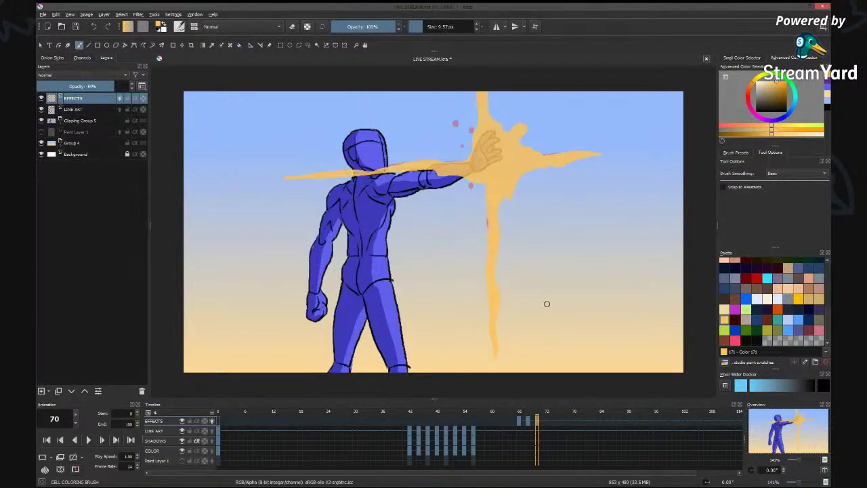
# Scatter small orange droplets around the burst at frame 70.
pyautogui.click(470, 197)
pyautogui.click(516, 107)
pyautogui.click(551, 107)
pyautogui.click(517, 204)
# On an empty EFFECTS drawing at frame 72, draw thin orange loops and wavy sparks radiating from the hand.
pyautogui.click(546, 420)
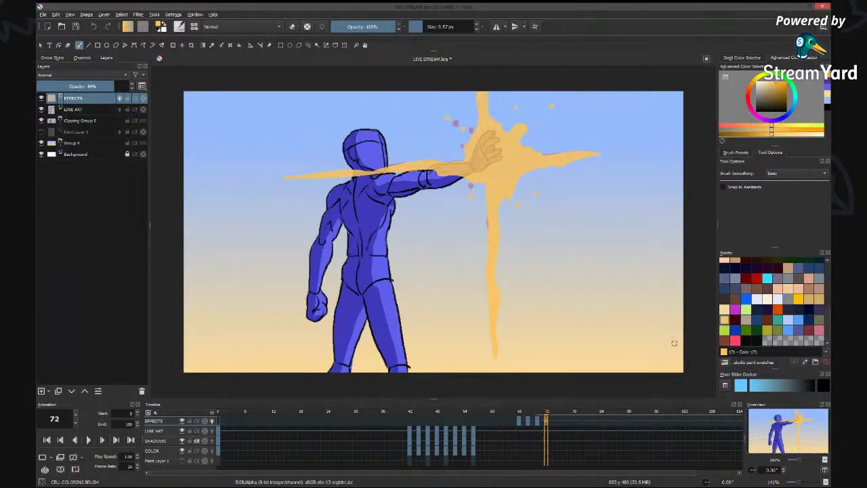
pyautogui.press('Delete')
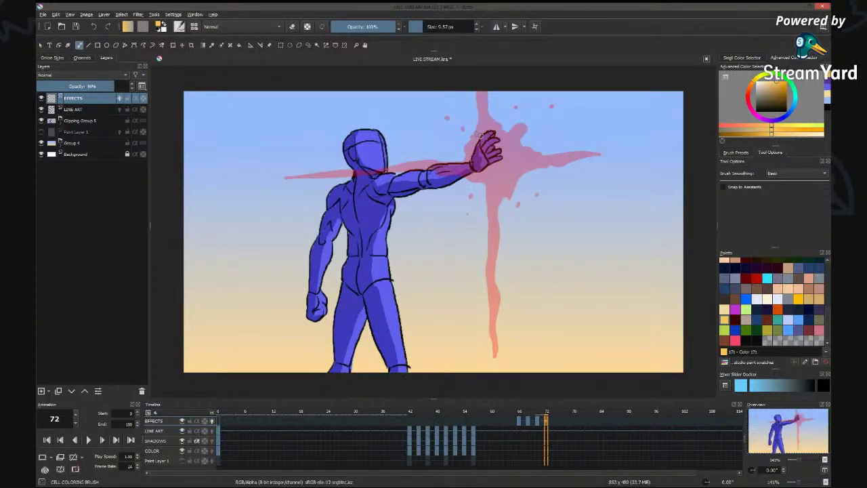
pyautogui.moveTo(469, 148)
pyautogui.mouseDown()
pyautogui.moveTo(477, 133)
pyautogui.moveTo(492, 137)
pyautogui.mouseUp()
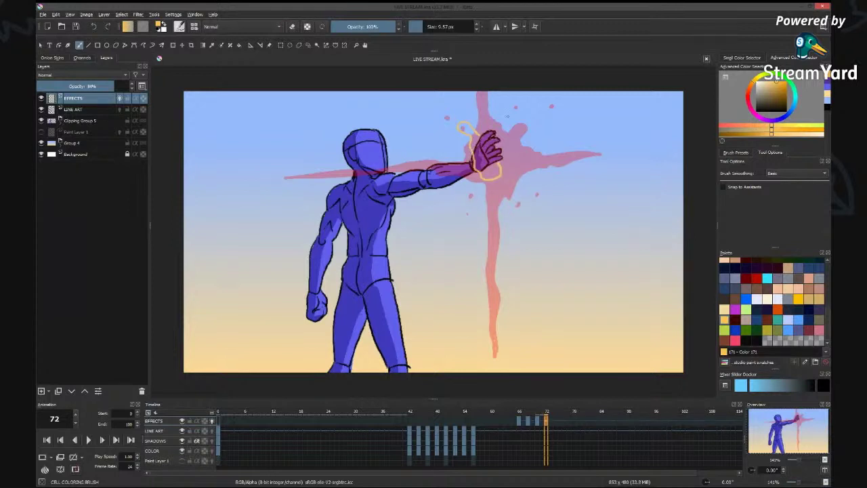
pyautogui.moveTo(507, 116); pyautogui.dragTo(476, 190)
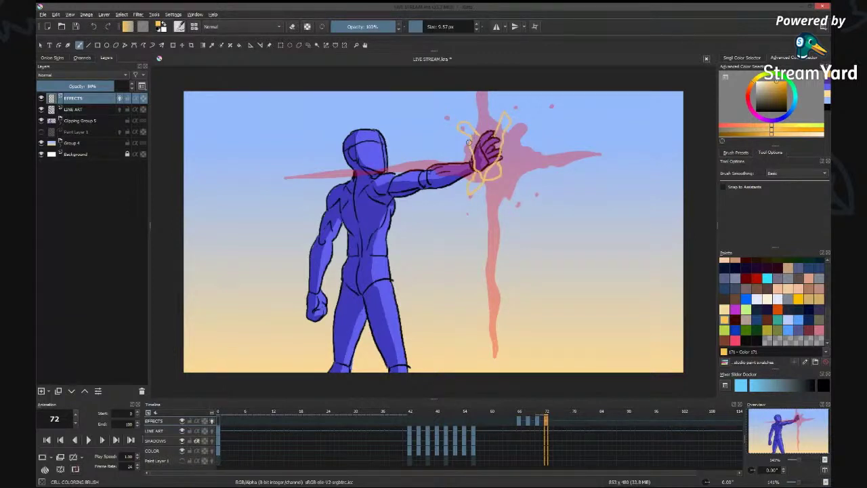
pyautogui.moveTo(447, 129); pyautogui.dragTo(470, 110)
pyautogui.moveTo(501, 150); pyautogui.dragTo(515, 157)
pyautogui.moveTo(493, 169); pyautogui.dragTo(508, 192)
# Paint broken orange ray fragments below, above and on both sides of the hand, reaching toward the canvas edges at frame 72.
pyautogui.moveTo(492, 252); pyautogui.dragTo(493, 369)
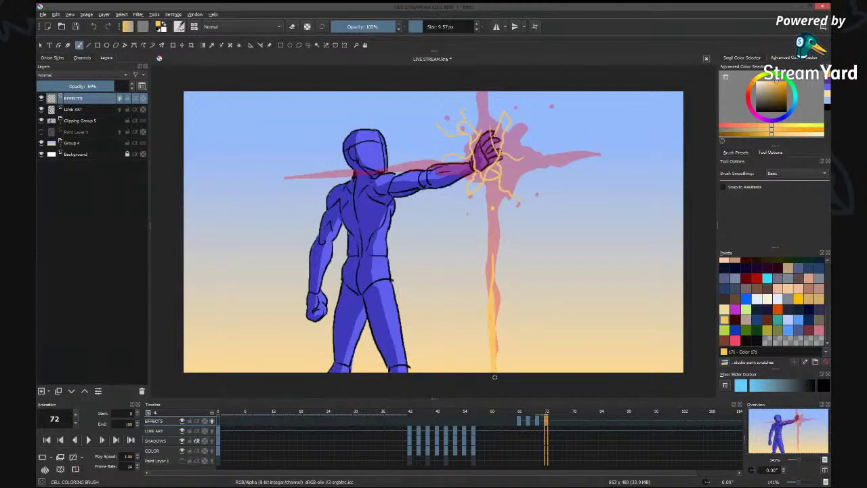
pyautogui.moveTo(306, 175)
pyautogui.mouseDown()
pyautogui.moveTo(243, 178)
pyautogui.moveTo(295, 176)
pyautogui.mouseUp()
pyautogui.moveTo(480, 87); pyautogui.dragTo(481, 93)
pyautogui.moveTo(562, 153); pyautogui.dragTo(681, 154)
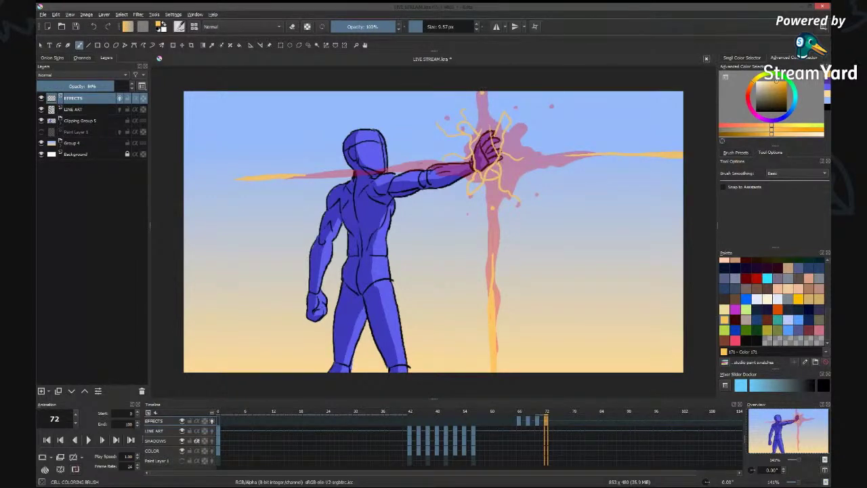
pyautogui.moveTo(443, 164); pyautogui.dragTo(424, 166)
pyautogui.moveTo(557, 156); pyautogui.dragTo(533, 158)
pyautogui.moveTo(491, 223); pyautogui.dragTo(491, 235)
# On an empty EFFECTS drawing at frame 74, outline a jagged blast around the hand with a beam running off the canvas's right edge.
pyautogui.click(556, 422)
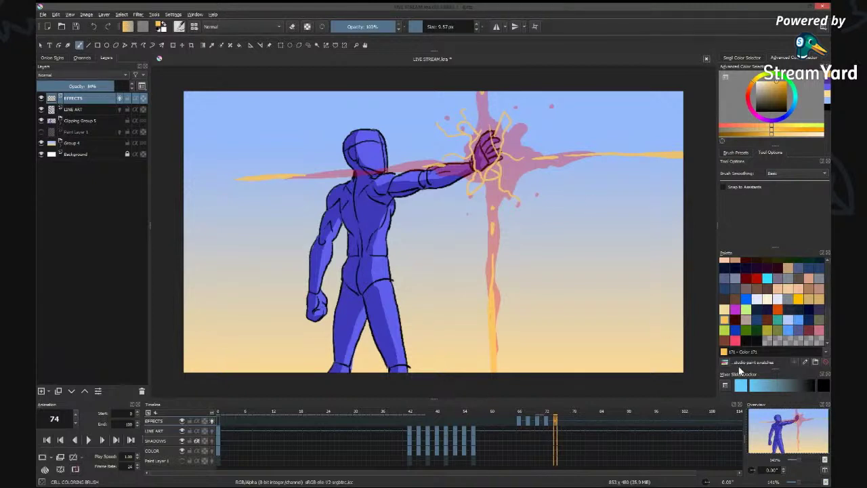
pyautogui.press('Delete')
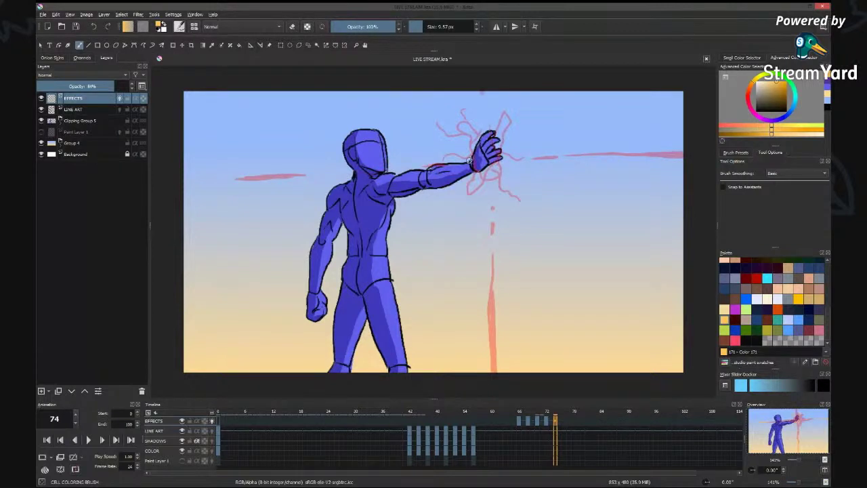
pyautogui.moveTo(468, 160)
pyautogui.mouseDown()
pyautogui.moveTo(473, 125)
pyautogui.moveTo(491, 107)
pyautogui.moveTo(521, 125)
pyautogui.mouseUp()
pyautogui.moveTo(470, 163)
pyautogui.mouseDown()
pyautogui.moveTo(482, 180)
pyautogui.moveTo(498, 177)
pyautogui.mouseUp()
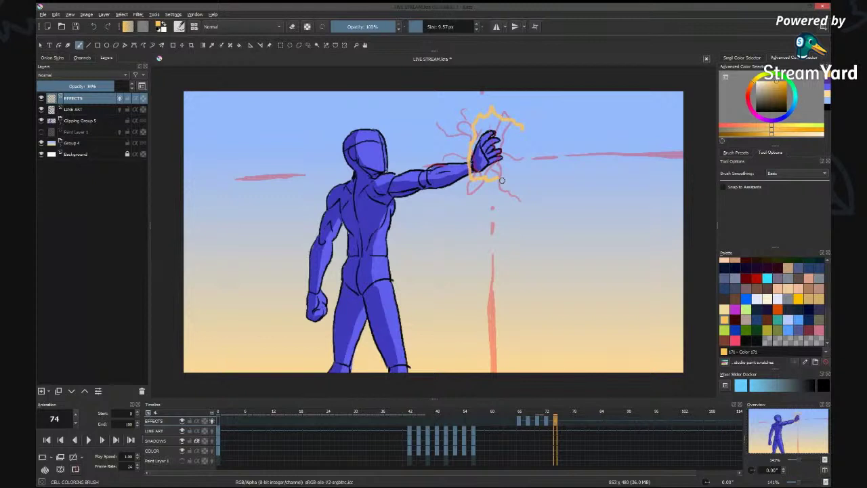
pyautogui.moveTo(502, 180)
pyautogui.mouseDown()
pyautogui.moveTo(542, 152)
pyautogui.moveTo(684, 110)
pyautogui.mouseUp()
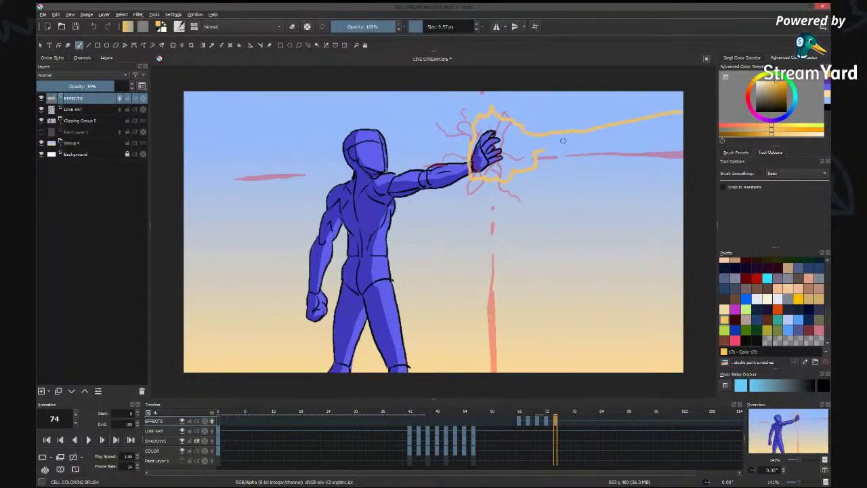
pyautogui.moveTo(547, 146); pyautogui.dragTo(682, 117)
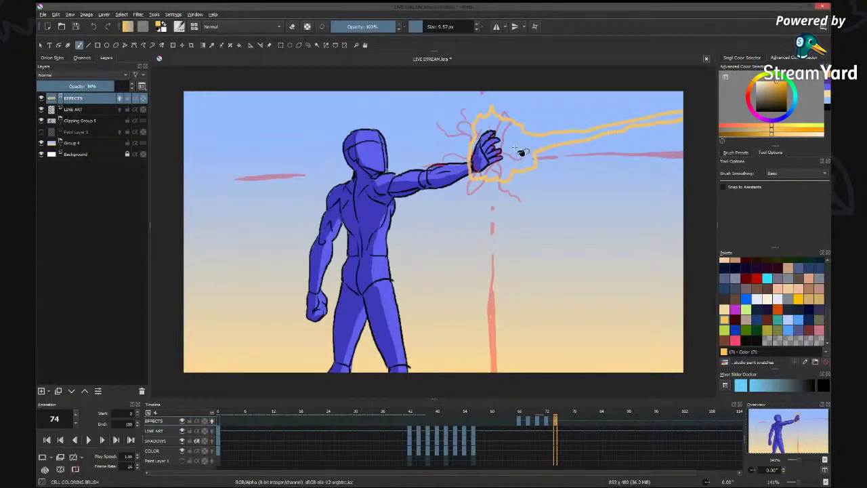
# Fill the blast and beam outline with orange, and thicken the beam's far end with uneven edges.
pyautogui.press('f')
pyautogui.click(540, 151)
pyautogui.press('b')
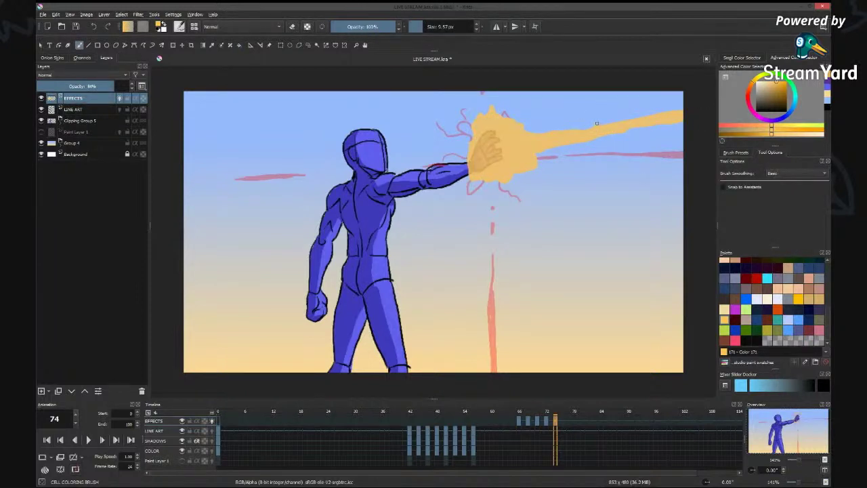
pyautogui.moveTo(622, 119); pyautogui.dragTo(678, 109)
pyautogui.moveTo(675, 110); pyautogui.dragTo(693, 121)
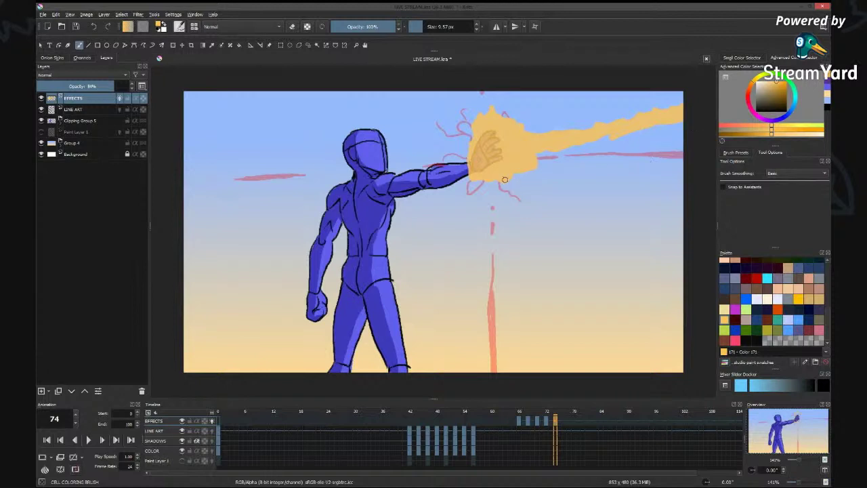
# Move the blast drawing from frame 74 to frame 76 and create an empty EFFECTS drawing at frame 74.
pyautogui.click(567, 421)
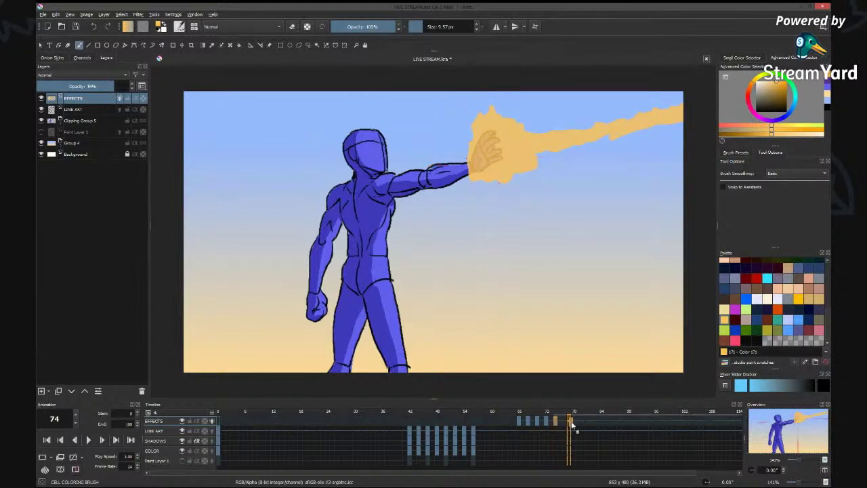
pyautogui.click(562, 423)
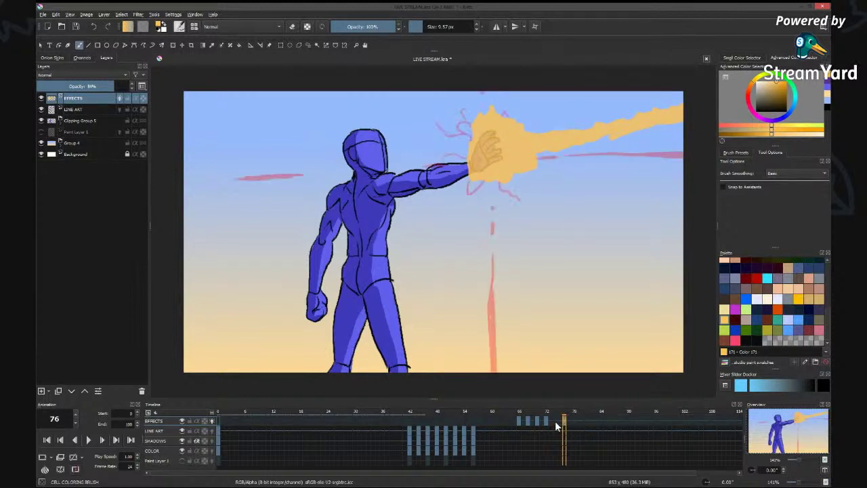
pyautogui.click(556, 426)
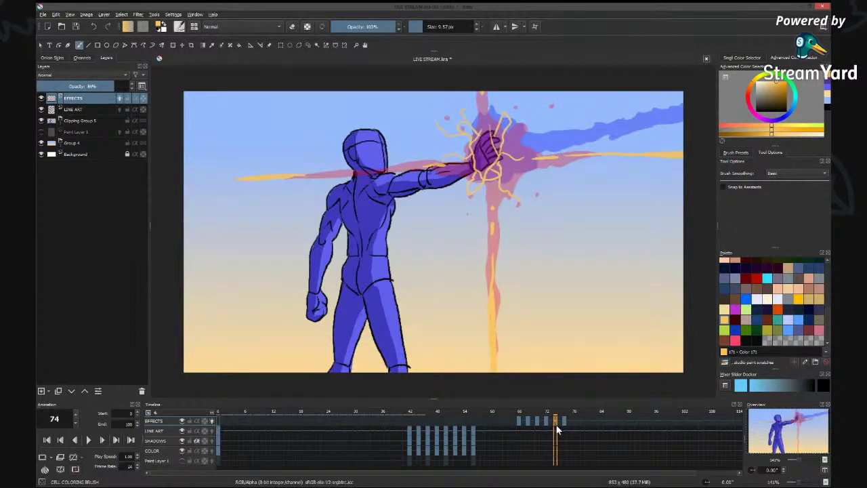
pyautogui.press('Right')
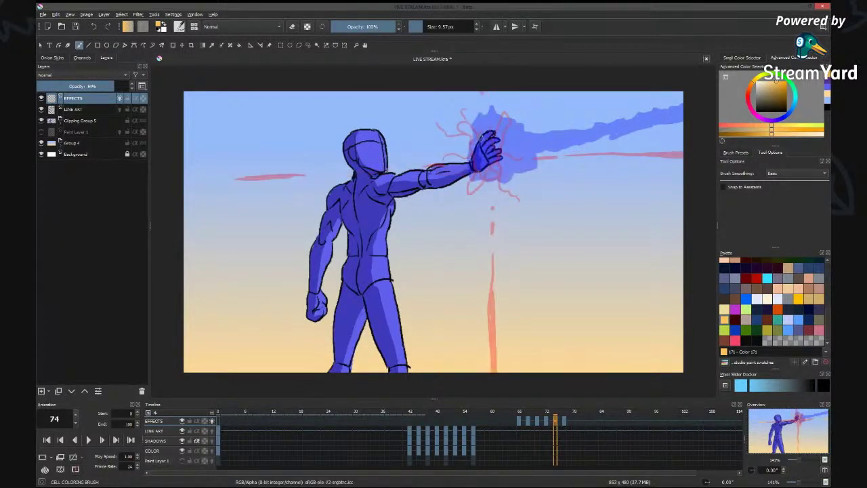
# Outline a smaller blast with a short beam tapering to a point at frame 74, and fill it with orange.
pyautogui.moveTo(480, 125)
pyautogui.mouseDown()
pyautogui.moveTo(553, 137)
pyautogui.moveTo(606, 130)
pyautogui.moveTo(538, 147)
pyautogui.moveTo(501, 177)
pyautogui.moveTo(474, 138)
pyautogui.mouseUp()
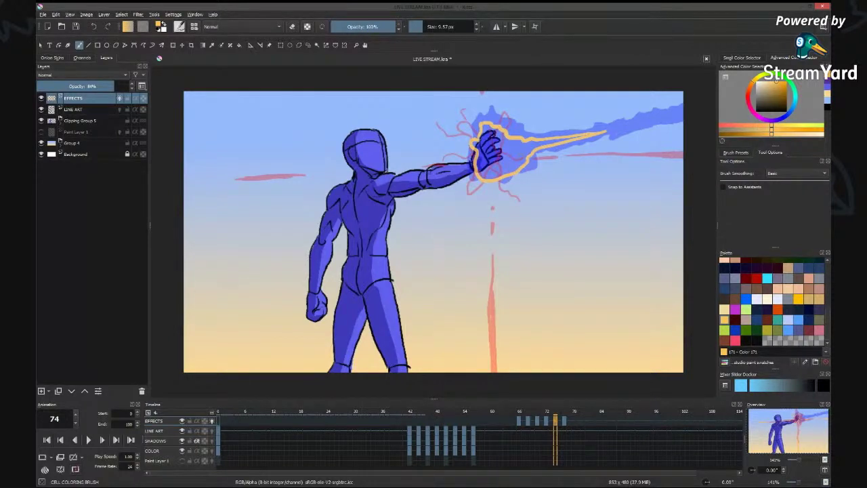
pyautogui.press('f')
pyautogui.click(514, 160)
pyautogui.press('b')
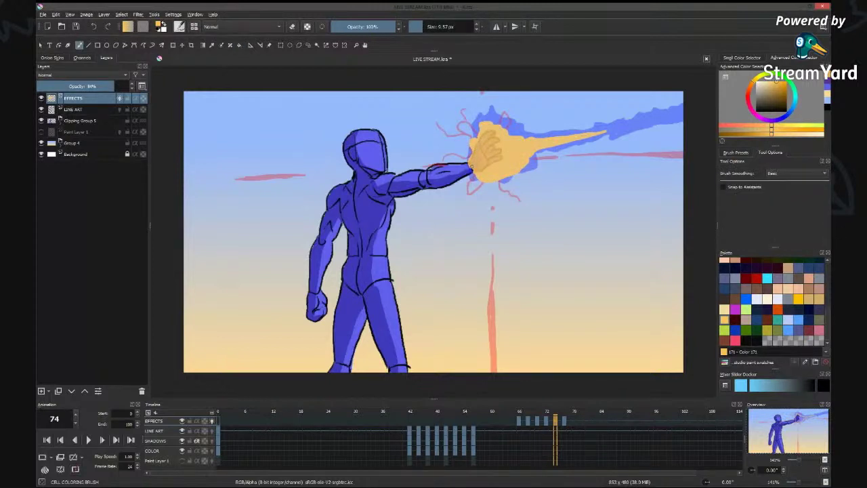
# On an empty EFFECTS drawing at frame 78, outline a wavier variation of the blast and full beam, and fill it with orange.
pyautogui.click(564, 421)
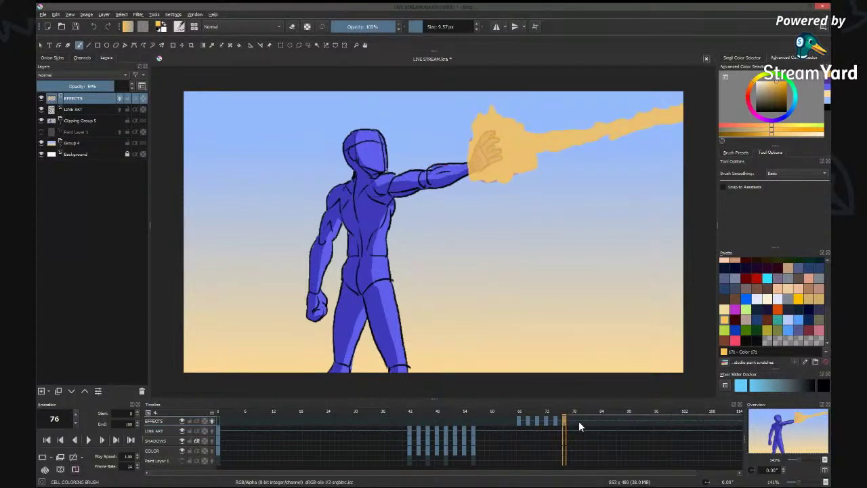
pyautogui.click(571, 420)
pyautogui.click(573, 422)
pyautogui.click(565, 422)
pyautogui.click(574, 422)
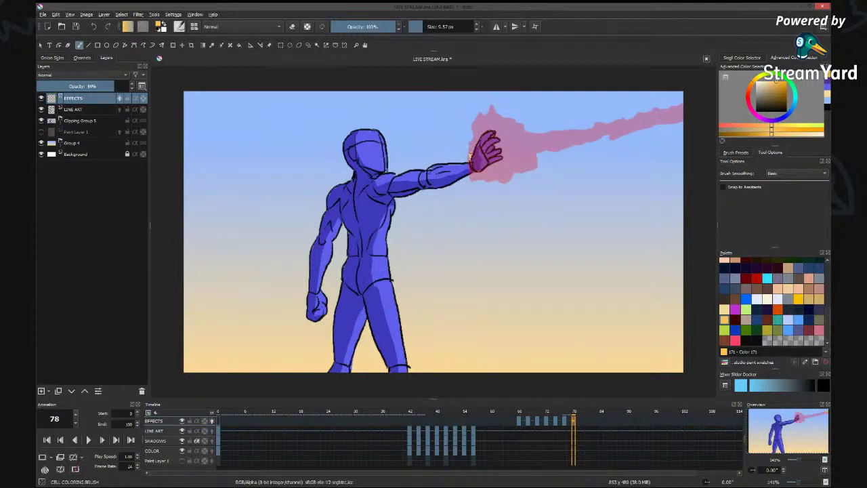
pyautogui.moveTo(472, 147)
pyautogui.mouseDown()
pyautogui.moveTo(487, 111)
pyautogui.moveTo(531, 134)
pyautogui.moveTo(564, 135)
pyautogui.moveTo(577, 122)
pyautogui.moveTo(691, 97)
pyautogui.moveTo(676, 123)
pyautogui.moveTo(533, 157)
pyautogui.moveTo(514, 179)
pyautogui.moveTo(472, 157)
pyautogui.mouseUp()
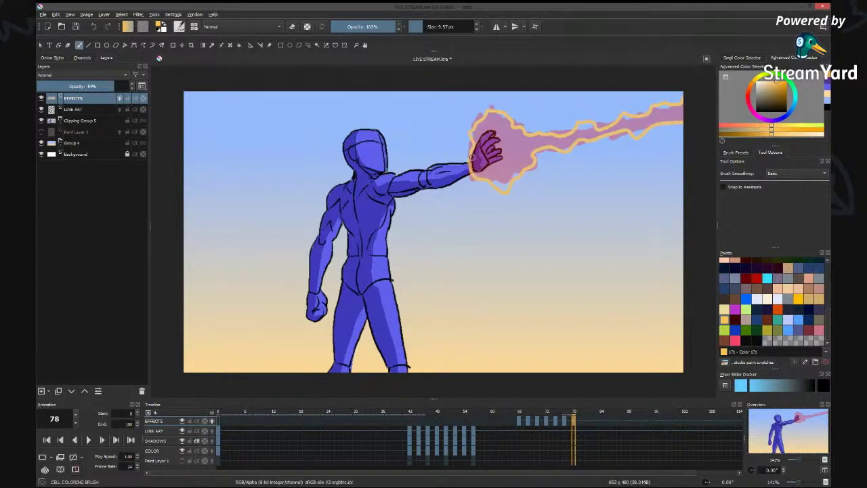
pyautogui.click(529, 144)
pyautogui.press('b')
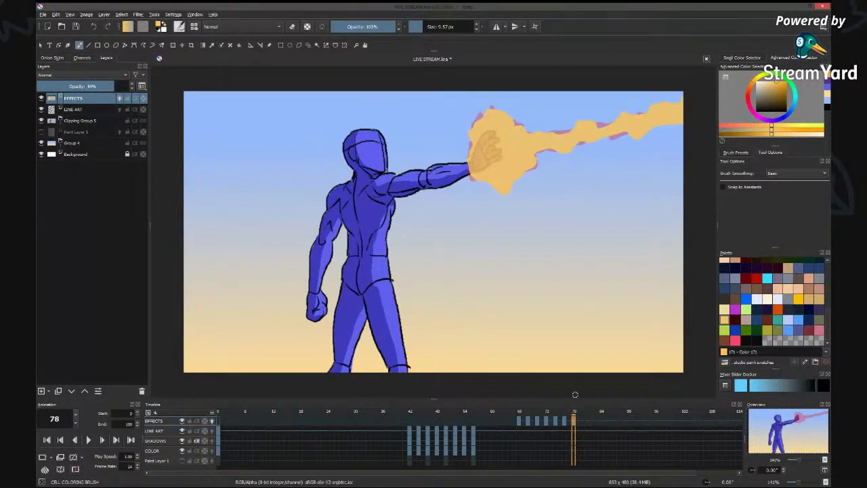
# Flip between frames 76 and 78 to compare the two blast drawings.
pyautogui.click(564, 421)
pyautogui.click(573, 420)
pyautogui.click(564, 421)
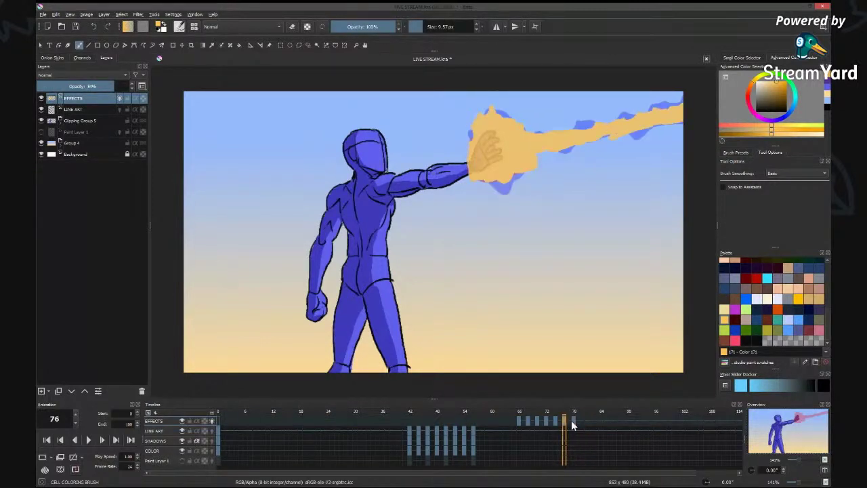
pyautogui.click(573, 421)
pyautogui.click(564, 421)
pyautogui.click(563, 422)
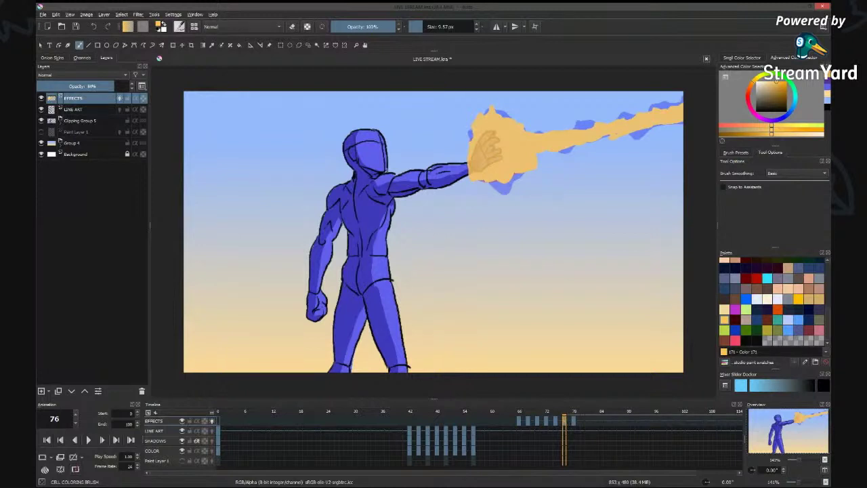
pyautogui.click(574, 421)
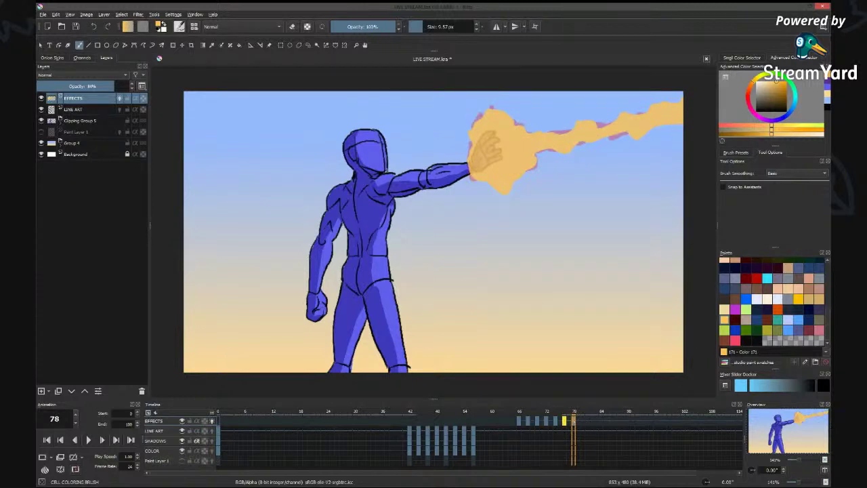
pyautogui.click(565, 421)
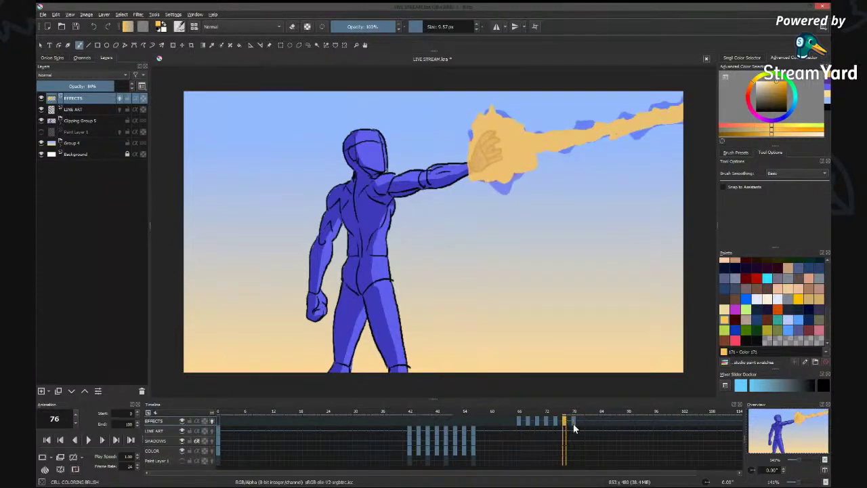
# Repeat the blast drawings from frames 76 and 78 alternately every two frames along the EFFECTS layer up to frame 102, and play the animation.
pyautogui.click(574, 421)
pyautogui.moveTo(564, 421); pyautogui.dragTo(593, 425)
pyautogui.click(563, 421)
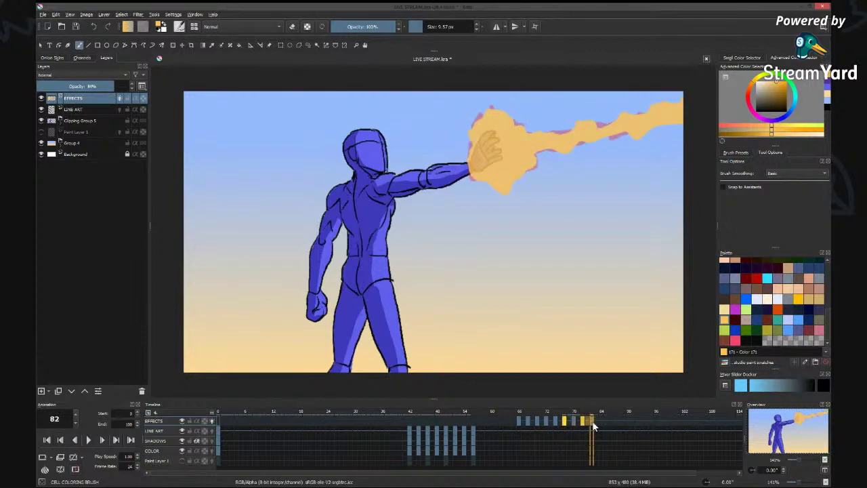
pyautogui.click(610, 424)
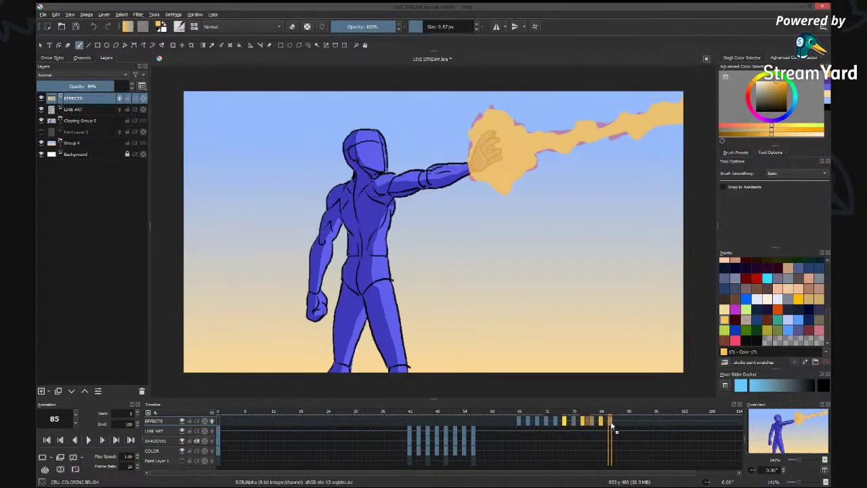
pyautogui.moveTo(610, 422); pyautogui.dragTo(683, 427)
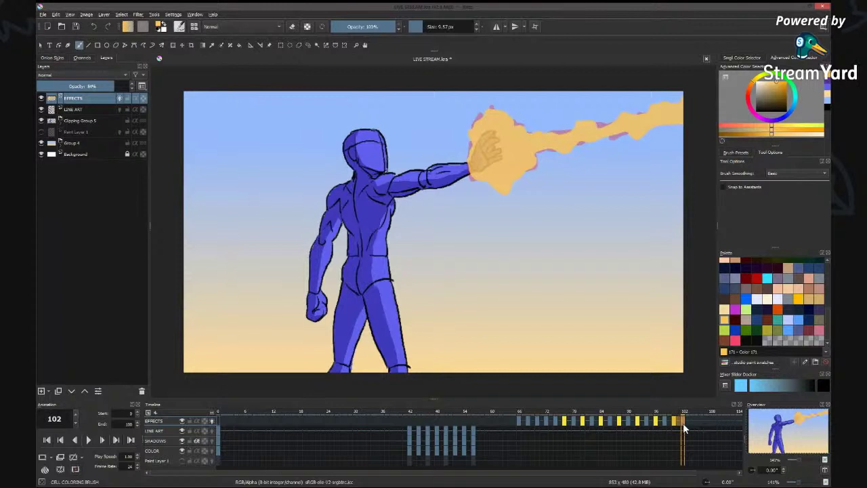
pyautogui.click(536, 413)
pyautogui.press('space')
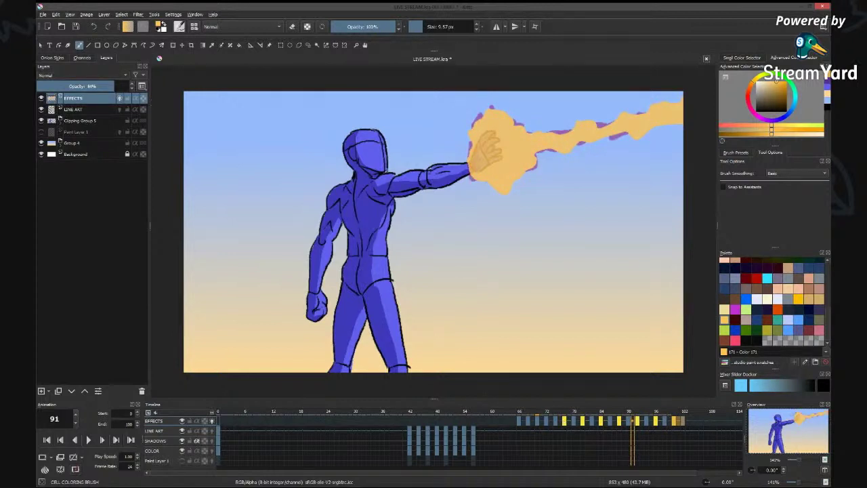
# Set the EFFECTS layer to Screen blending at 100% opacity and save the document.
pyautogui.click(97, 92)
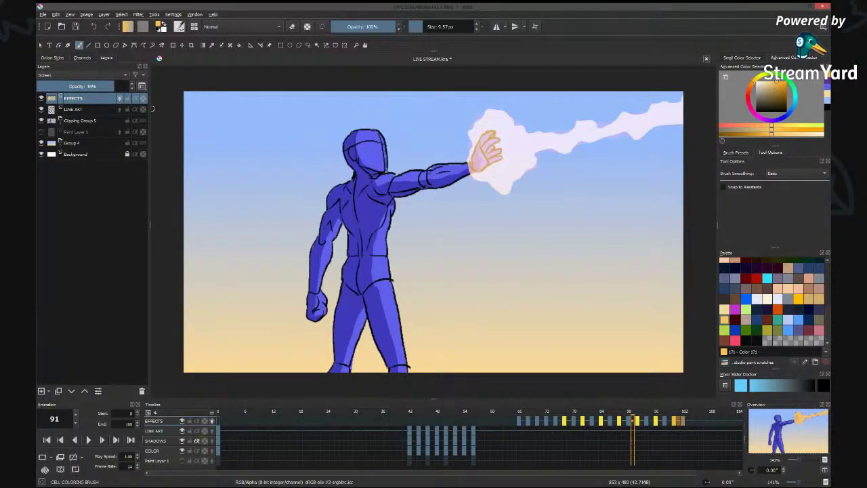
pyautogui.moveTo(114, 86); pyautogui.dragTo(134, 87)
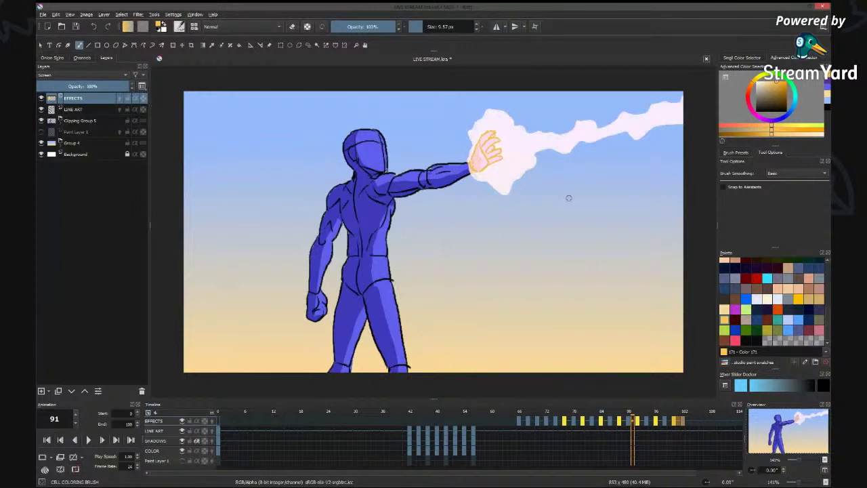
pyautogui.click(619, 247)
pyautogui.hotkey('ctrl', 's')
# Add a paint layer named HIGHLIGHTS above SHADOWS in Clipping Group 5, and turn on inherit alpha for it.
pyautogui.click(60, 121)
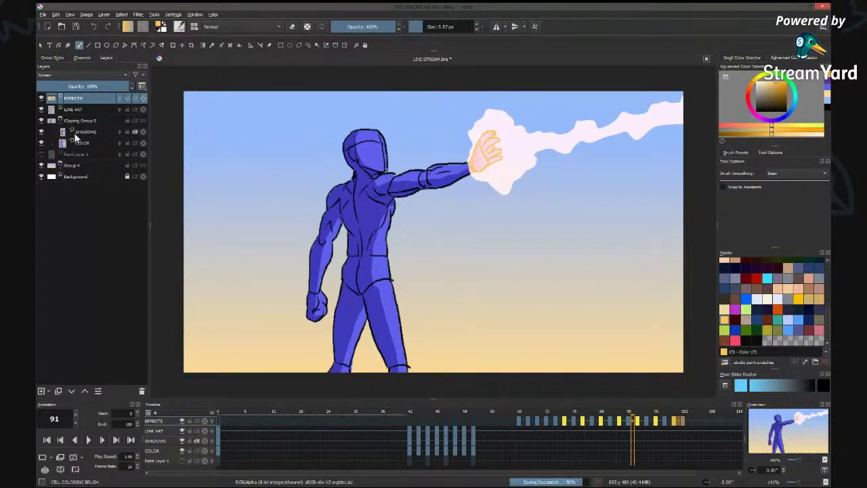
pyautogui.click(77, 133)
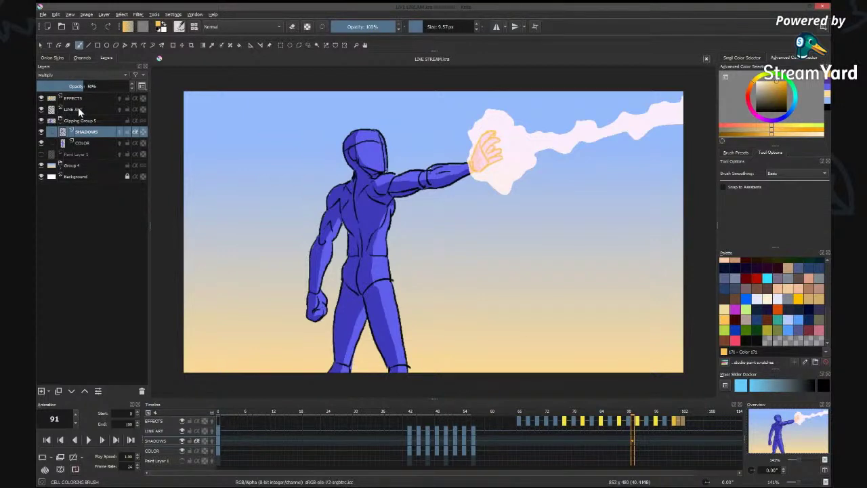
pyautogui.press('Insert')
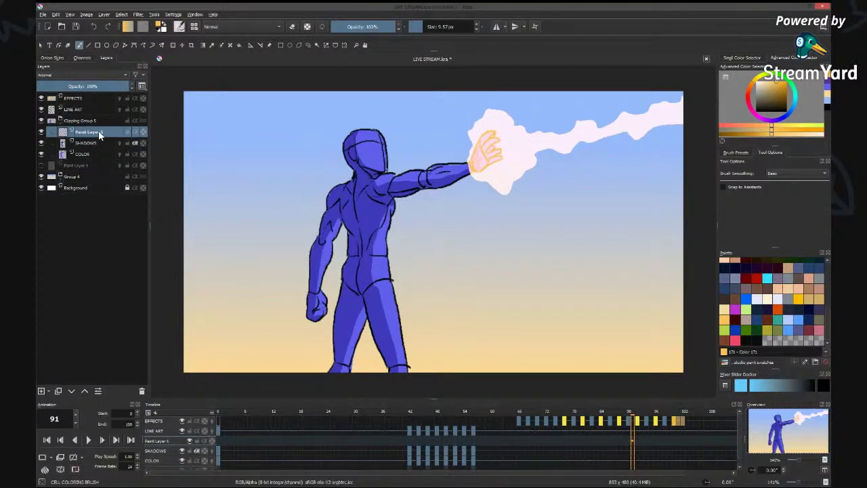
pyautogui.doubleClick(102, 133)
pyautogui.moveTo(82, 133); pyautogui.dragTo(58, 134)
pyautogui.write('HIGHLIGHT')
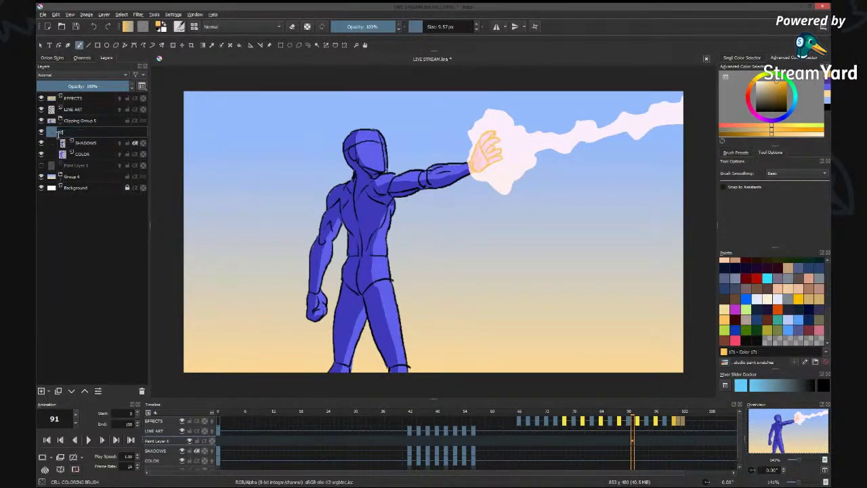
pyautogui.write('S')
pyautogui.press('Return')
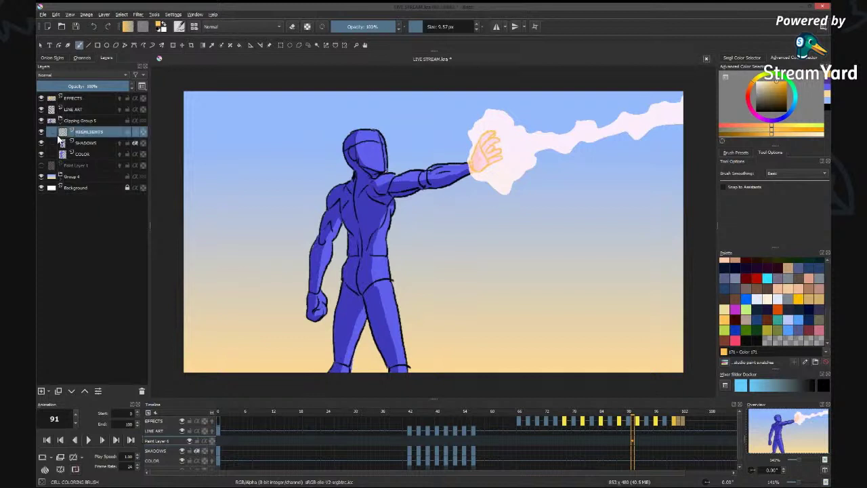
pyautogui.click(135, 131)
# Create empty HIGHLIGHTS drawings at frames 66, 68, 70, 72 and 74, and clear their yellow colour label.
pyautogui.click(518, 440)
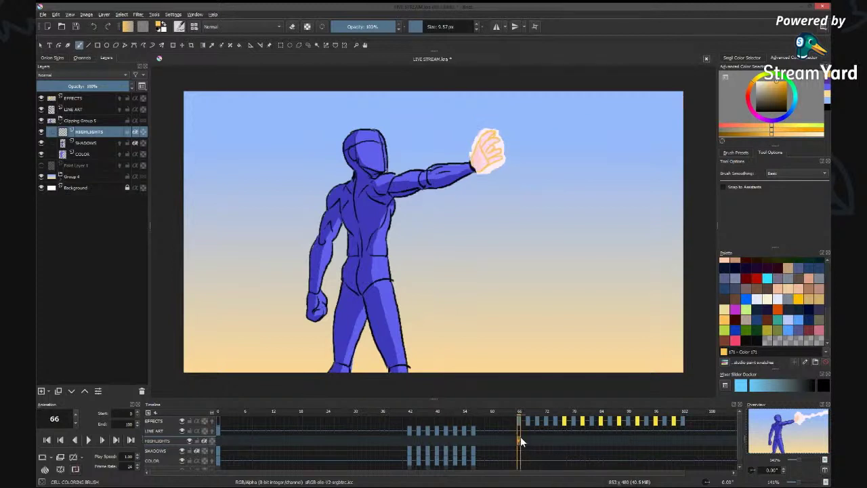
pyautogui.click(528, 441)
pyautogui.click(536, 442)
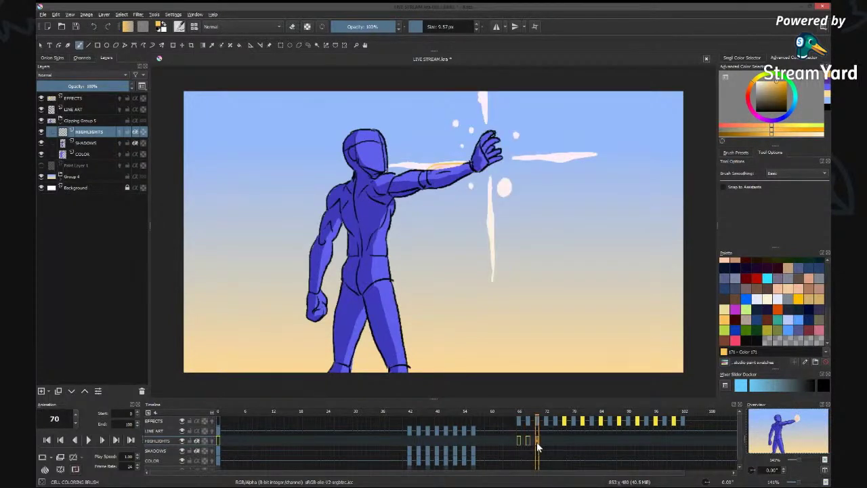
pyautogui.click(545, 441)
pyautogui.click(555, 441)
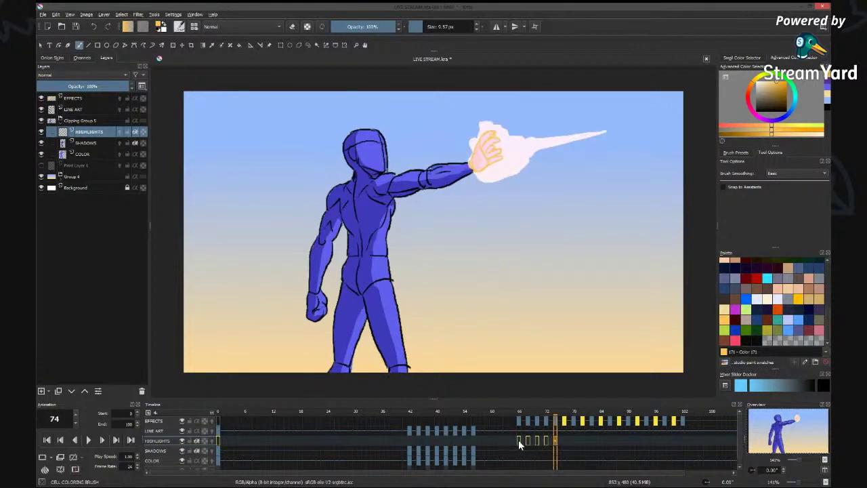
pyautogui.moveTo(518, 440); pyautogui.dragTo(555, 440)
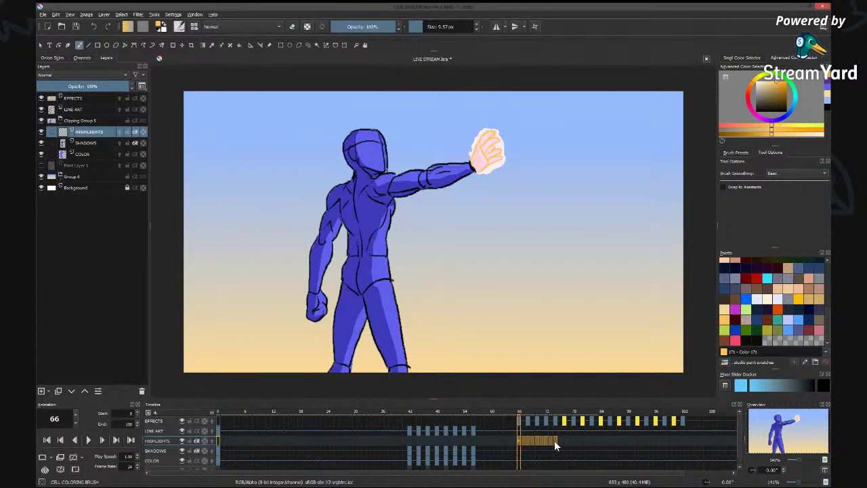
pyautogui.press('Delete')
# Set HIGHLIGHTS to Screen at 51% opacity and paint thin cream rim light along the figure's face, arm and torso at frame 66.
pyautogui.click(80, 92)
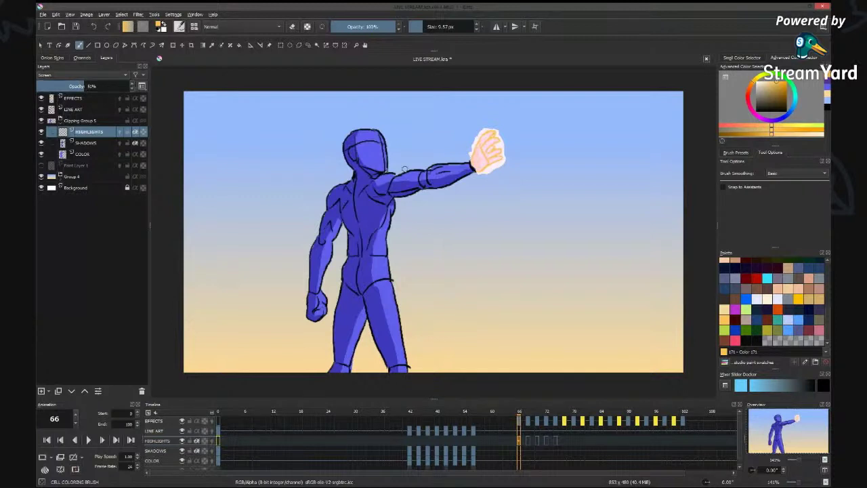
pyautogui.click(767, 299)
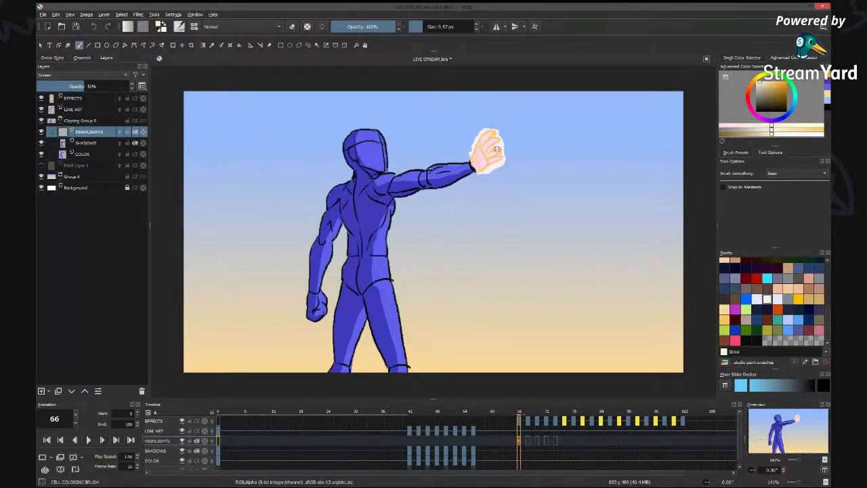
pyautogui.moveTo(382, 138)
pyautogui.mouseDown()
pyautogui.moveTo(386, 166)
pyautogui.moveTo(465, 162)
pyautogui.mouseUp()
pyautogui.moveTo(398, 174); pyautogui.dragTo(420, 169)
pyautogui.moveTo(386, 218); pyautogui.dragTo(390, 279)
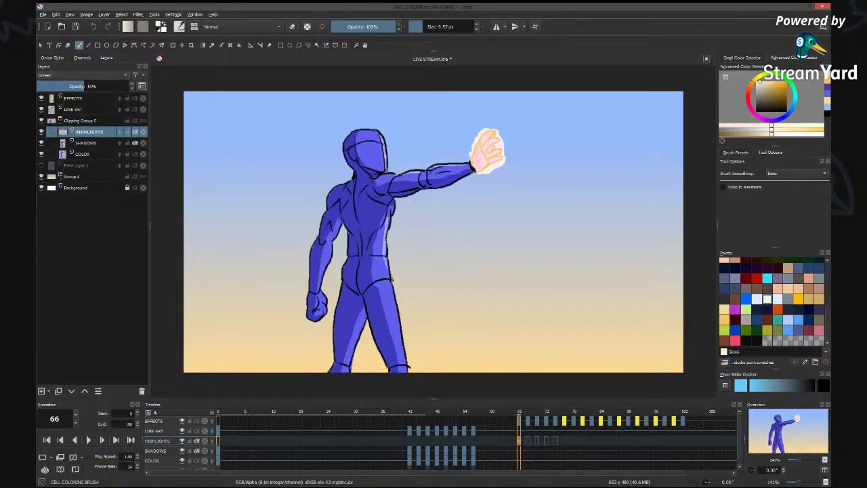
# Enlarge the brush to 22.91 px and paint rim light along the face and outstretched arm at frame 68.
pyautogui.click(528, 440)
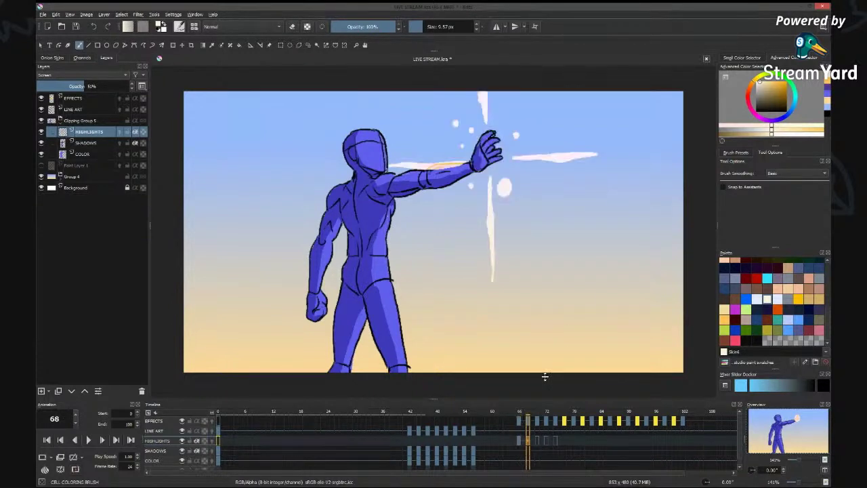
pyautogui.press(']')
pyautogui.press(']')
pyautogui.press(']')
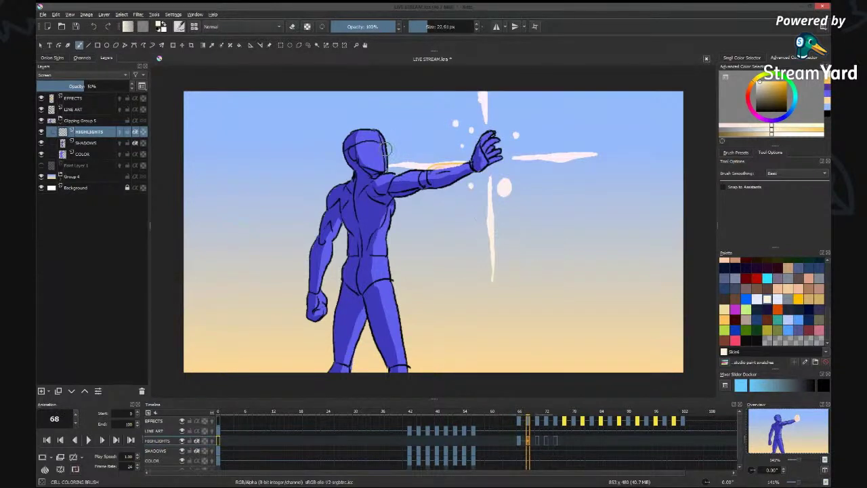
pyautogui.moveTo(378, 129); pyautogui.dragTo(386, 171)
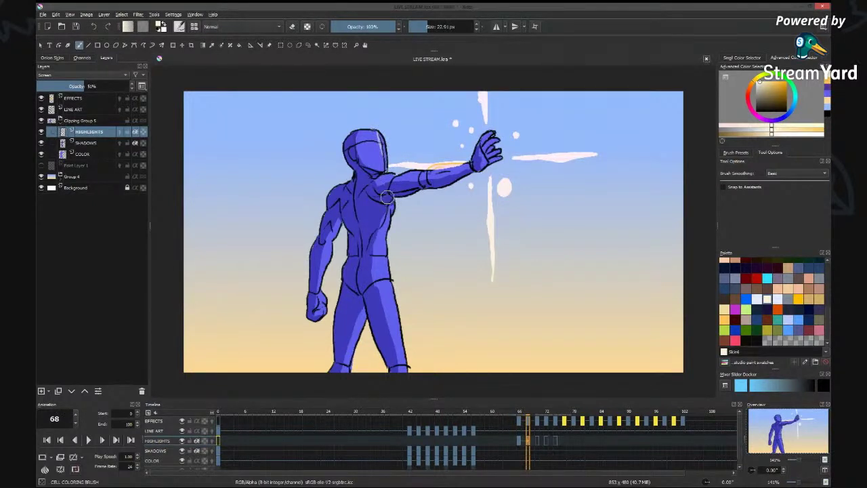
pyautogui.moveTo(418, 169); pyautogui.dragTo(424, 169)
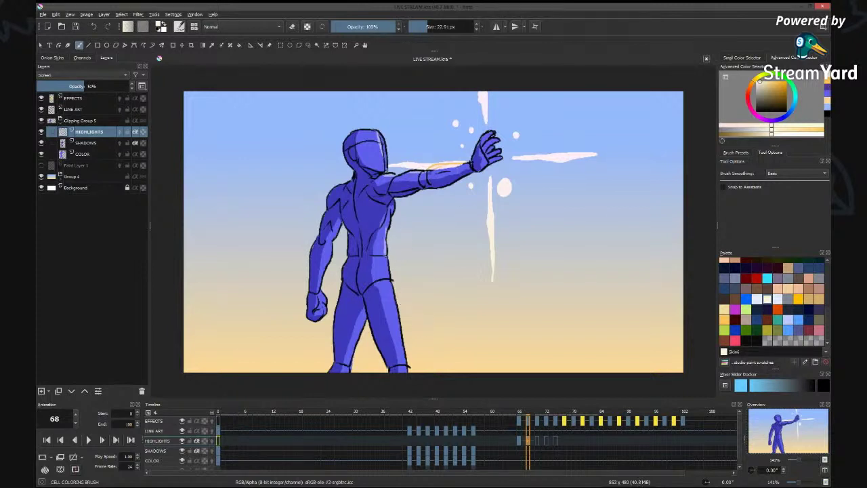
# Paint broader rim light down the face, outstretched arm, torso and front leg on the HIGHLIGHTS drawing at frame 70.
pyautogui.click(538, 441)
pyautogui.moveTo(378, 127)
pyautogui.mouseDown()
pyautogui.moveTo(385, 173)
pyautogui.moveTo(486, 158)
pyautogui.mouseUp()
pyautogui.moveTo(387, 211)
pyautogui.mouseDown()
pyautogui.moveTo(391, 299)
pyautogui.moveTo(404, 349)
pyautogui.mouseUp()
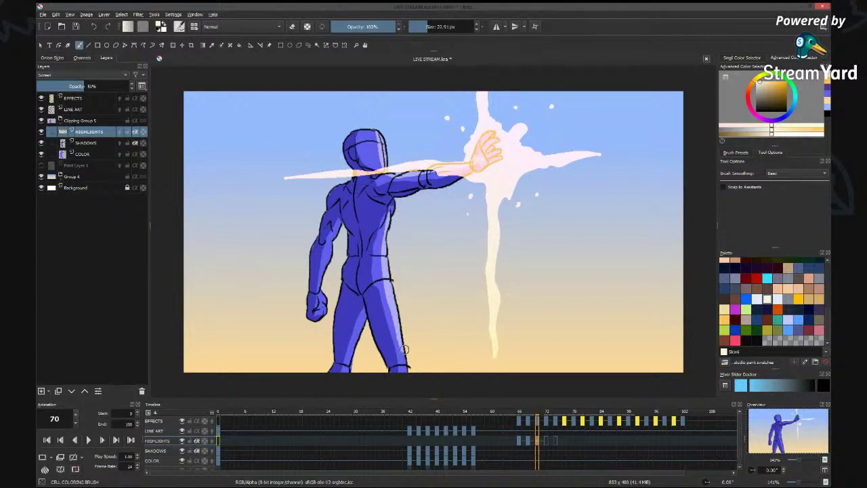
# Paint thin rim light along the face, front leg and top of the arm on the HIGHLIGHTS drawing at frame 72.
pyautogui.click(546, 443)
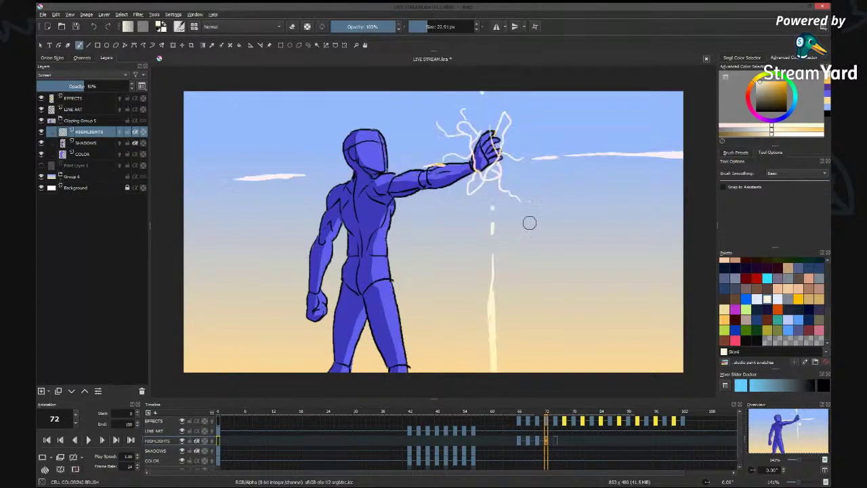
pyautogui.moveTo(385, 138); pyautogui.dragTo(390, 168)
pyautogui.moveTo(388, 245); pyautogui.dragTo(405, 340)
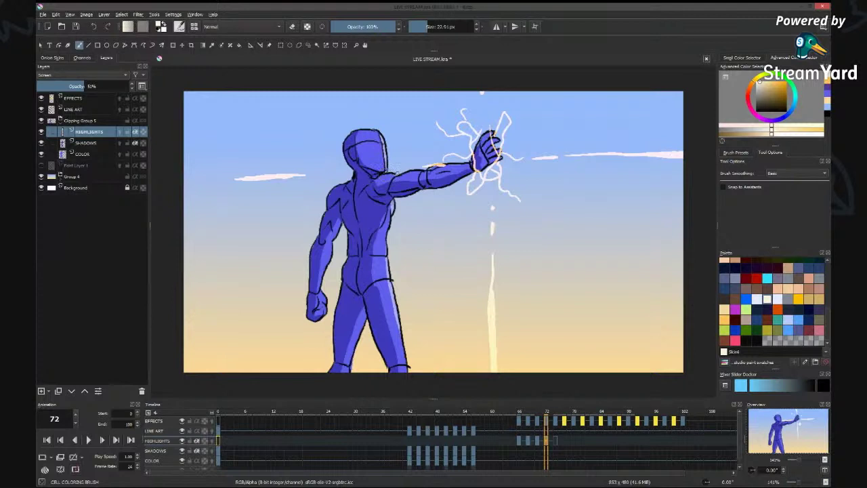
pyautogui.moveTo(409, 171); pyautogui.dragTo(449, 164)
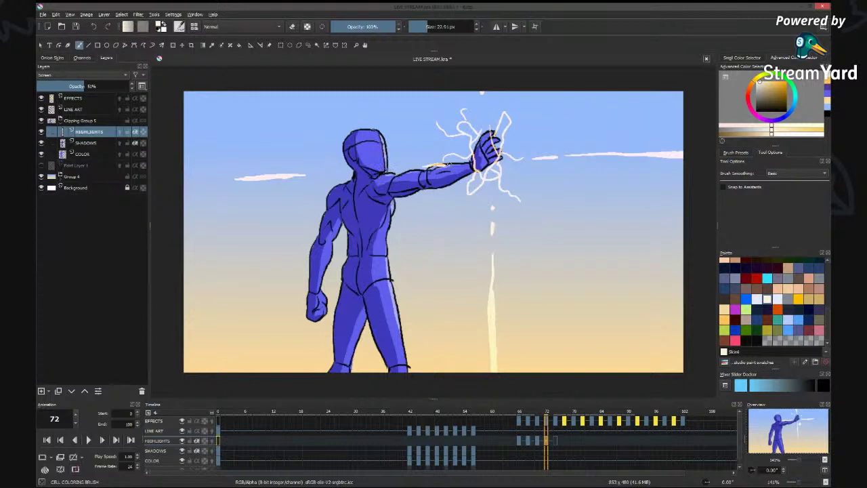
# Paint rim light along the arm, torso and front leg at frame 74, and save the document.
pyautogui.click(555, 443)
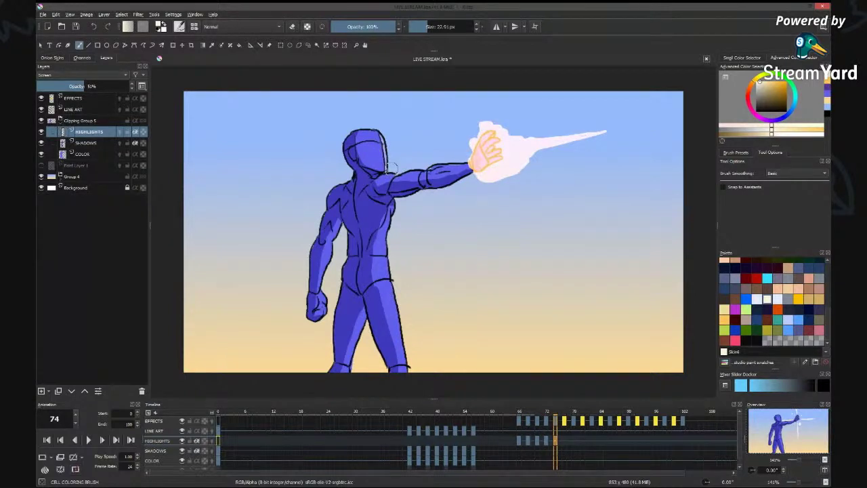
pyautogui.moveTo(399, 174); pyautogui.dragTo(474, 162)
pyautogui.moveTo(389, 217); pyautogui.dragTo(405, 367)
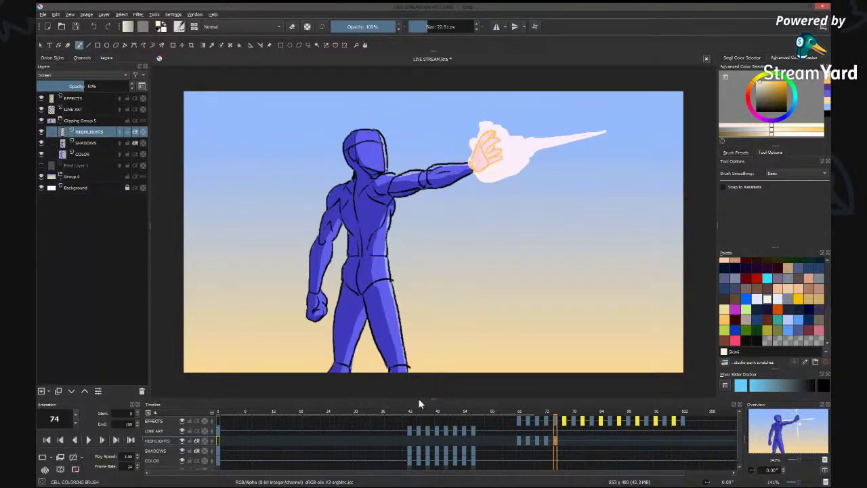
pyautogui.hotkey('ctrl', 's')
# Create empty HIGHLIGHTS drawings at frames 76 and 78, and paint rim light along the face, arm, torso and front leg at frame 76.
pyautogui.click(563, 441)
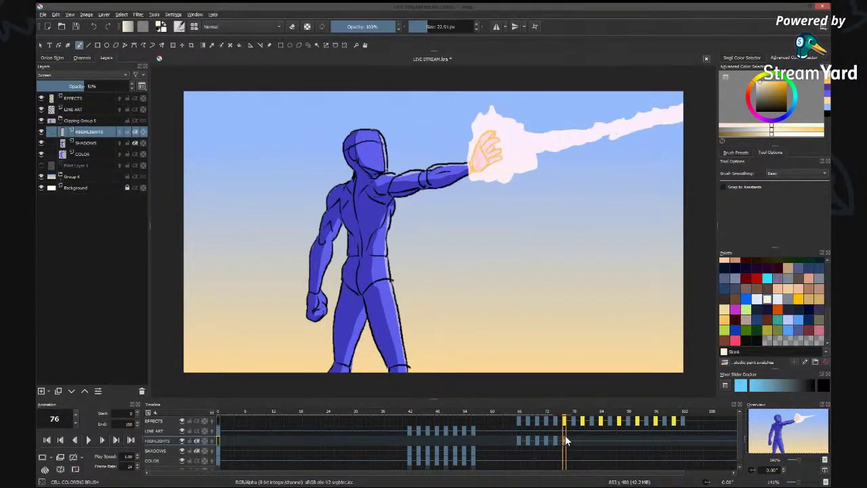
pyautogui.click(573, 442)
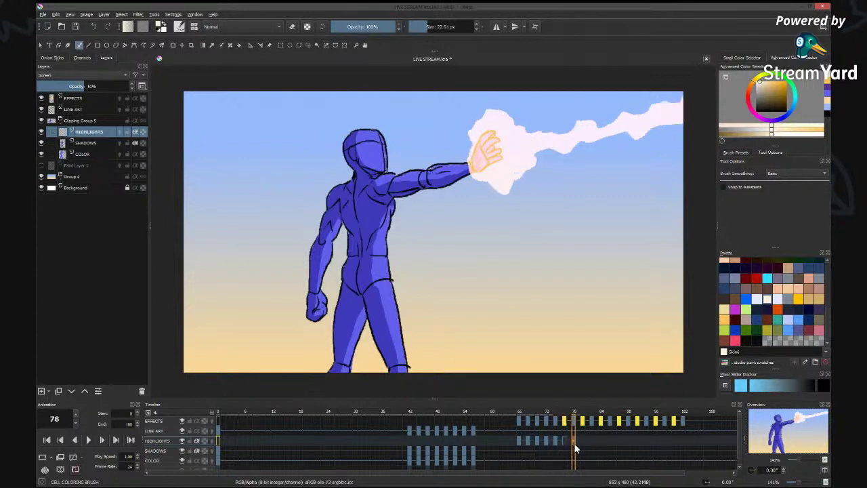
pyautogui.click(564, 441)
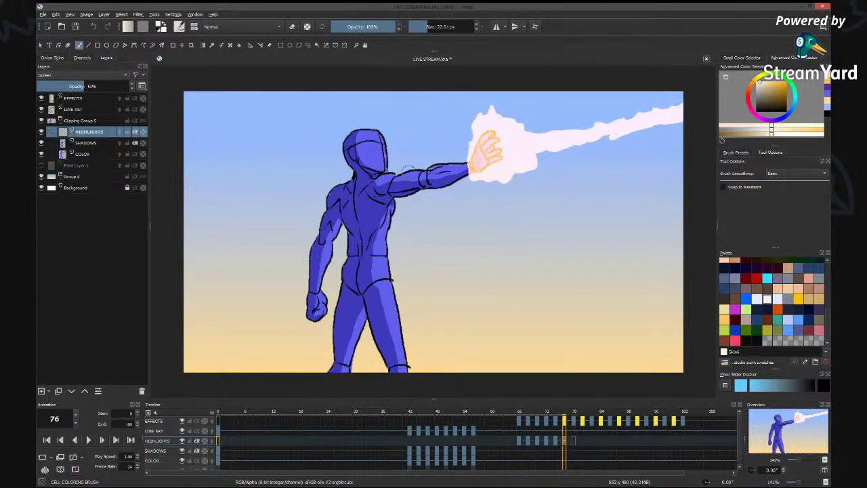
pyautogui.moveTo(377, 129)
pyautogui.mouseDown()
pyautogui.moveTo(387, 169)
pyautogui.moveTo(445, 165)
pyautogui.mouseUp()
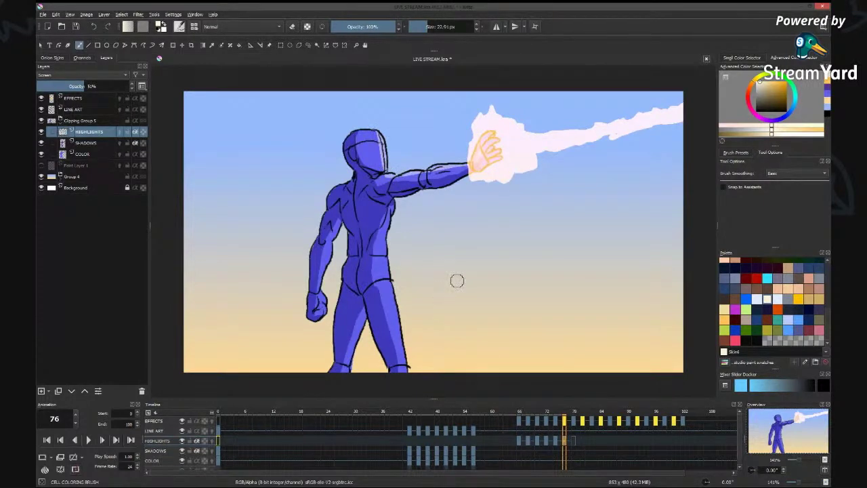
pyautogui.moveTo(390, 210)
pyautogui.mouseDown()
pyautogui.moveTo(389, 284)
pyautogui.moveTo(407, 368)
pyautogui.mouseUp()
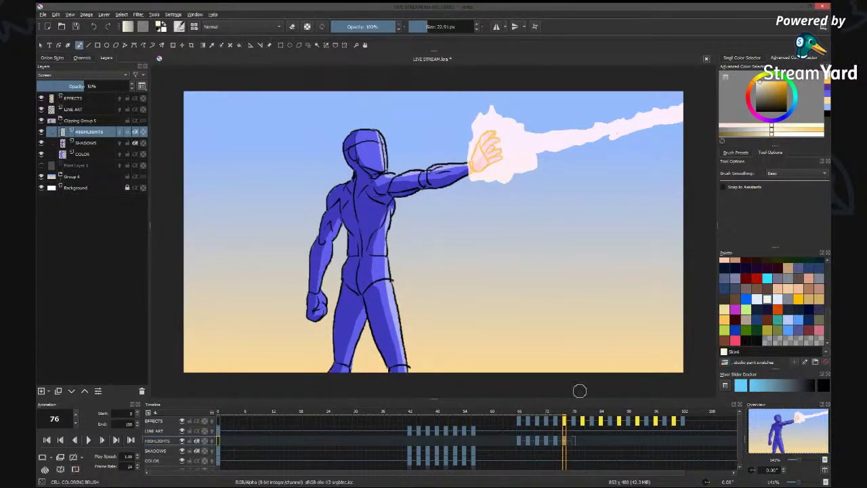
# Paint rim light along the face, outstretched arm, torso and front leg on the HIGHLIGHTS drawing at frame 78.
pyautogui.click(575, 438)
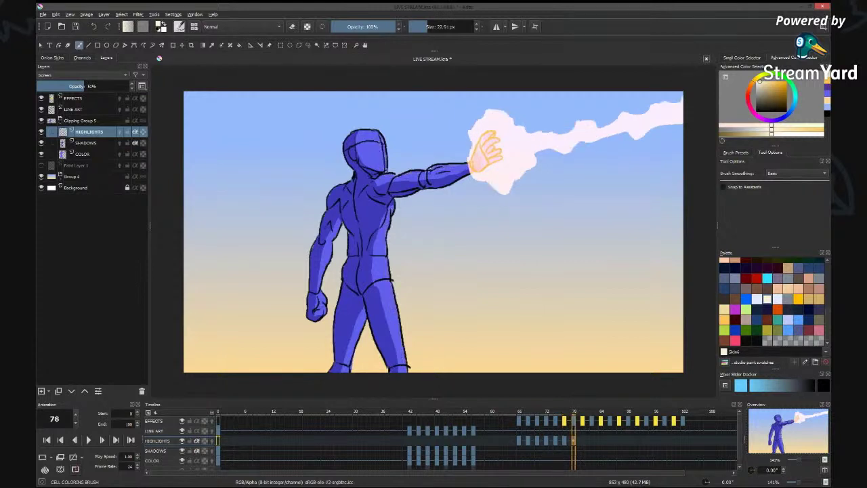
pyautogui.moveTo(387, 169); pyautogui.dragTo(374, 129)
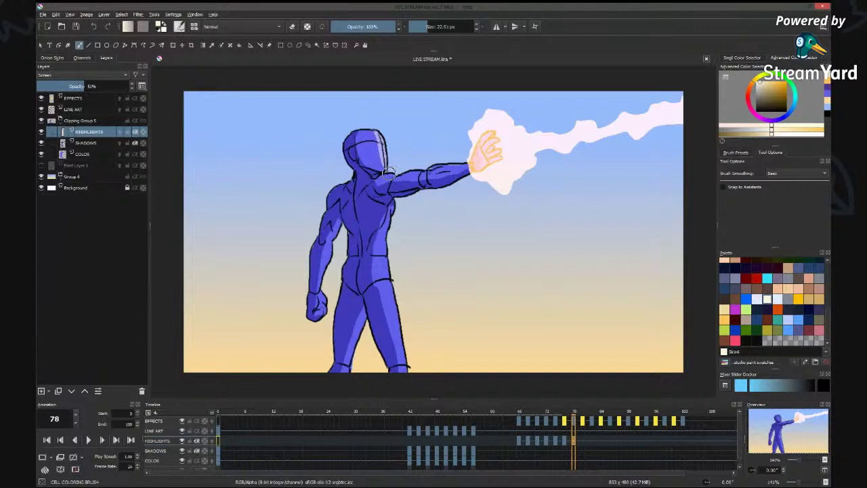
pyautogui.moveTo(390, 169); pyautogui.dragTo(451, 164)
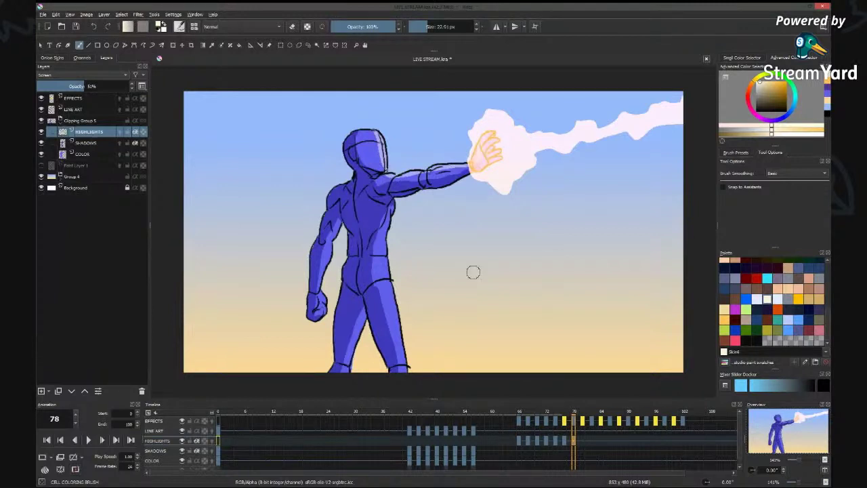
pyautogui.moveTo(392, 211)
pyautogui.mouseDown()
pyautogui.moveTo(389, 279)
pyautogui.moveTo(408, 371)
pyautogui.mouseUp()
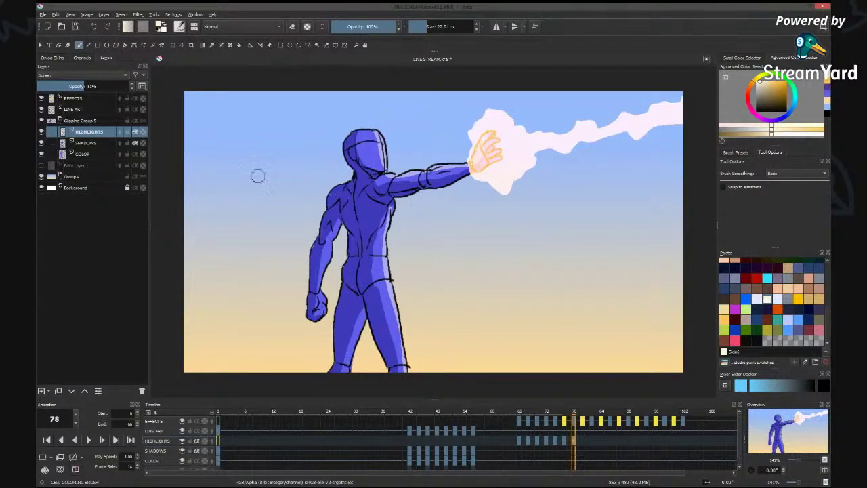
# Fill frames 80 to 102 of the HIGHLIGHTS layer with copies of the existing rim-light drawings, and save the document.
pyautogui.click(565, 440)
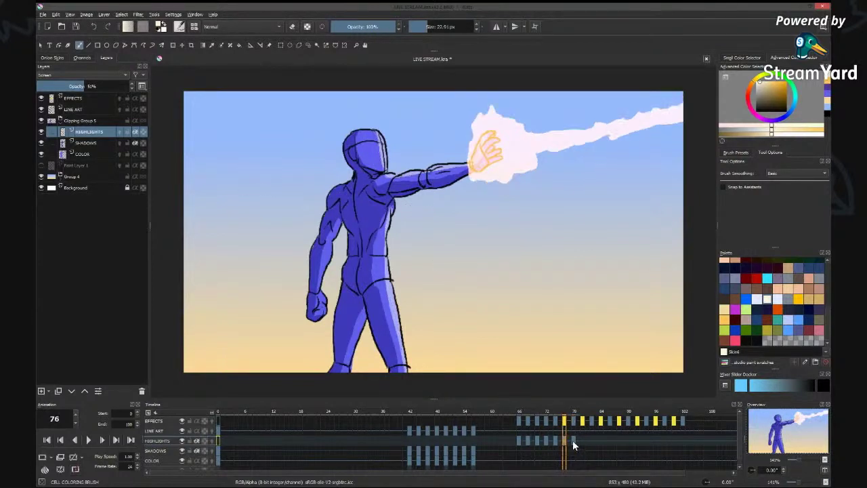
pyautogui.moveTo(565, 440); pyautogui.dragTo(585, 445)
pyautogui.hotkey('ctrl', 'z')
pyautogui.moveTo(565, 441); pyautogui.dragTo(657, 443)
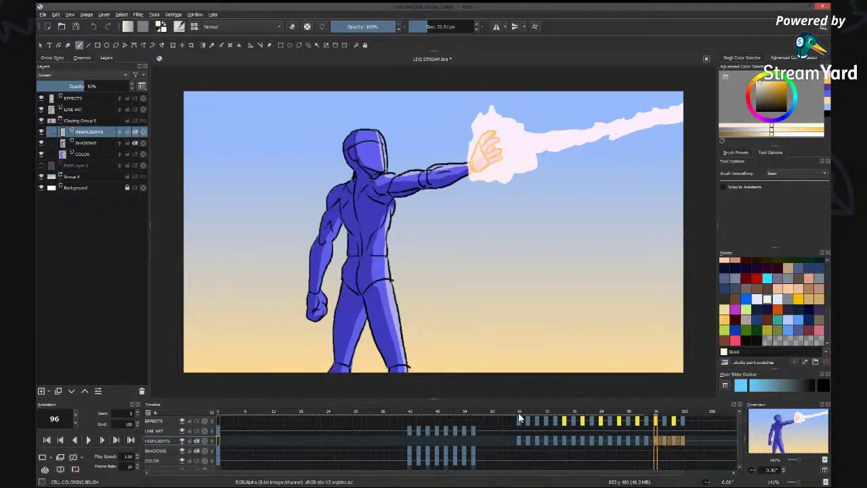
pyautogui.moveTo(519, 413); pyautogui.dragTo(568, 419)
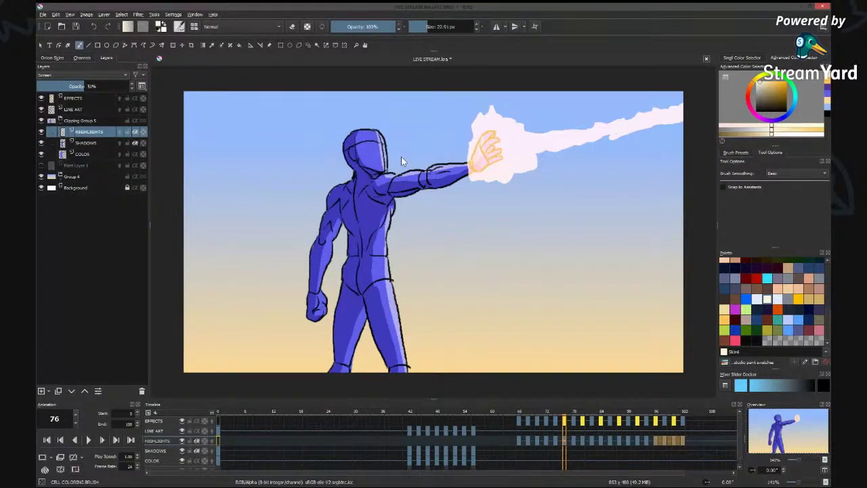
pyautogui.hotkey('ctrl', 's')
# Collapse Clipping Group 5 and hide the EFFECTS layer.
pyautogui.click(88, 98)
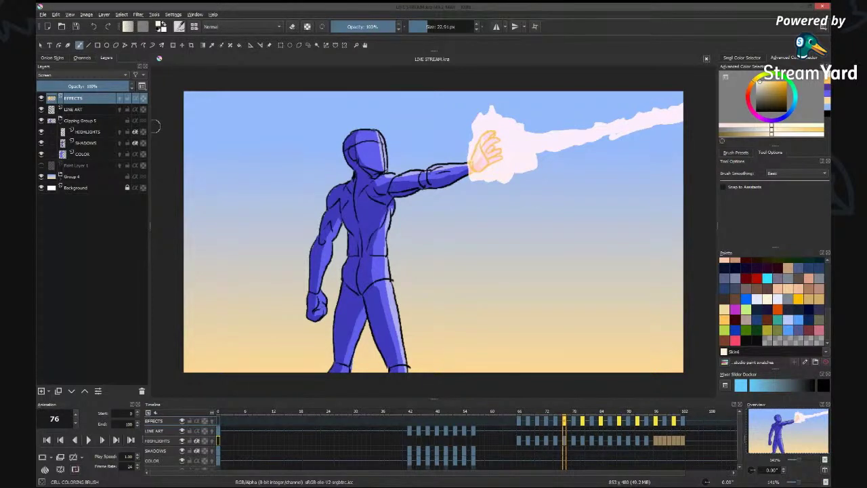
pyautogui.click(61, 121)
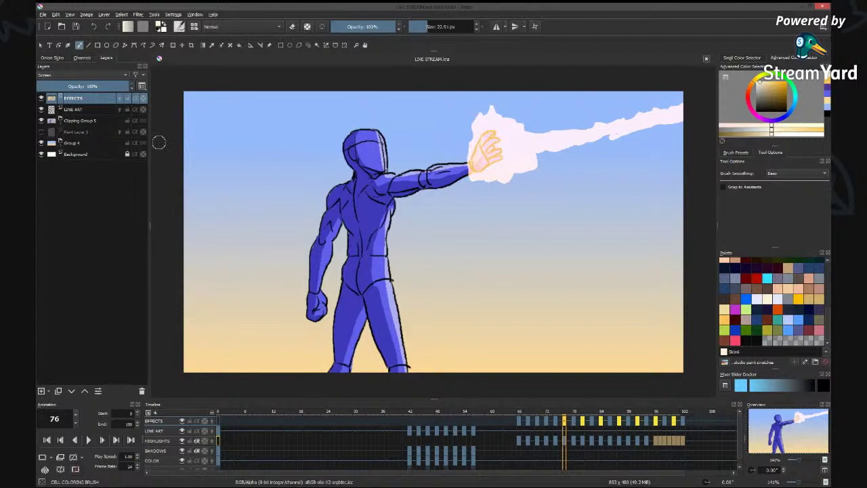
pyautogui.click(41, 98)
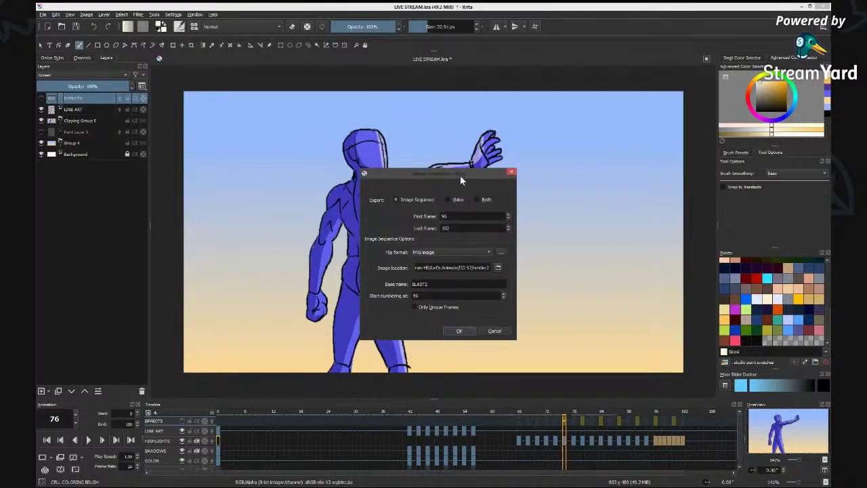
# Open the animation render settings and set both the image sequence's output folder and its base name to LIVE STREAM 1.
pyautogui.moveTo(452, 172); pyautogui.dragTo(446, 161)
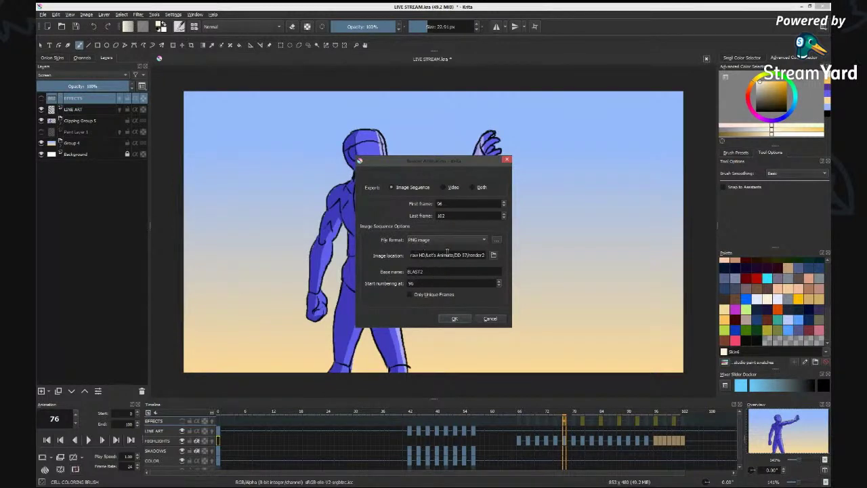
pyautogui.click(483, 255)
pyautogui.doubleClick(483, 254)
pyautogui.write('LIVE STREAM 1')
pyautogui.moveTo(417, 271); pyautogui.dragTo(394, 271)
pyautogui.write('LIVE STREAM 1')
# Render frames 0 to 100 as a PNG image sequence with numbering starting at 0.
pyautogui.click(419, 284)
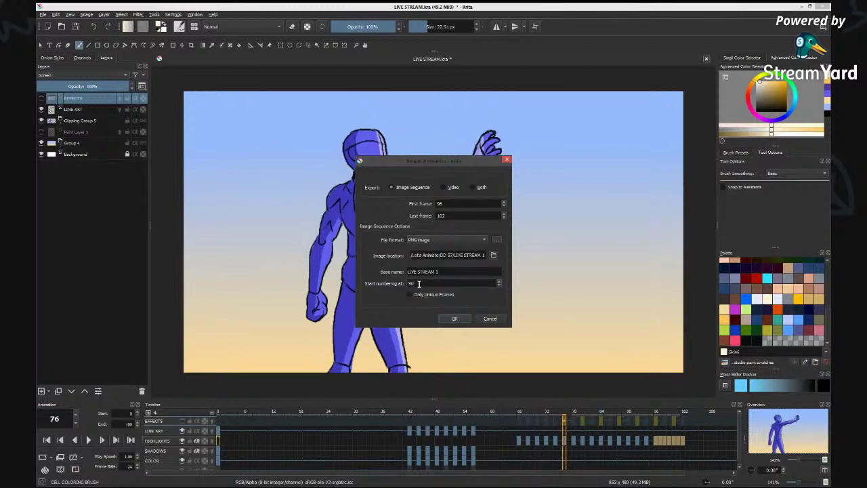
pyautogui.click(440, 204)
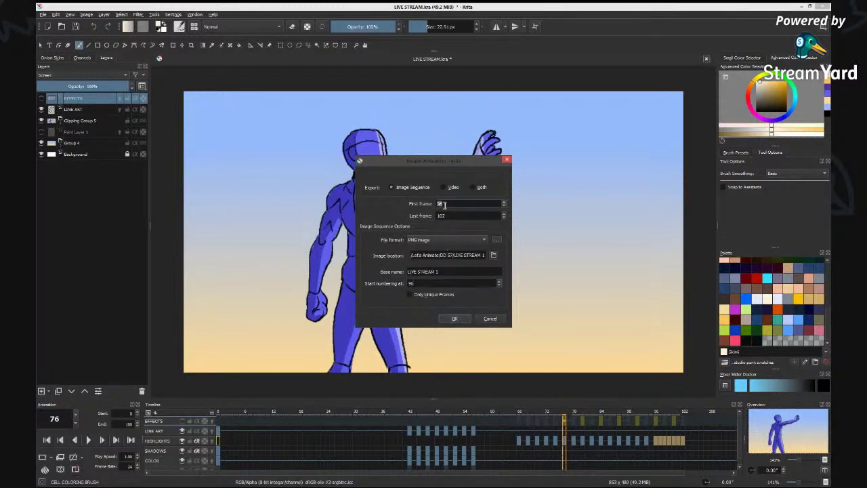
pyautogui.write('0')
pyautogui.click(448, 215)
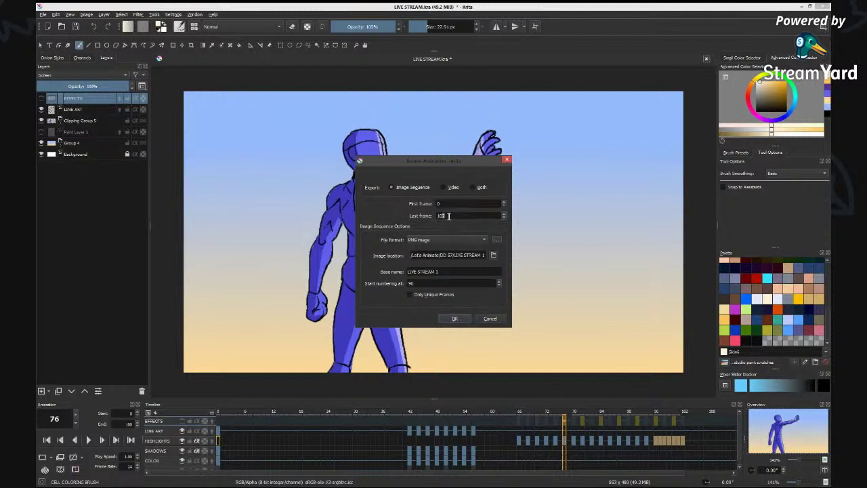
pyautogui.write('100')
pyautogui.click(452, 283)
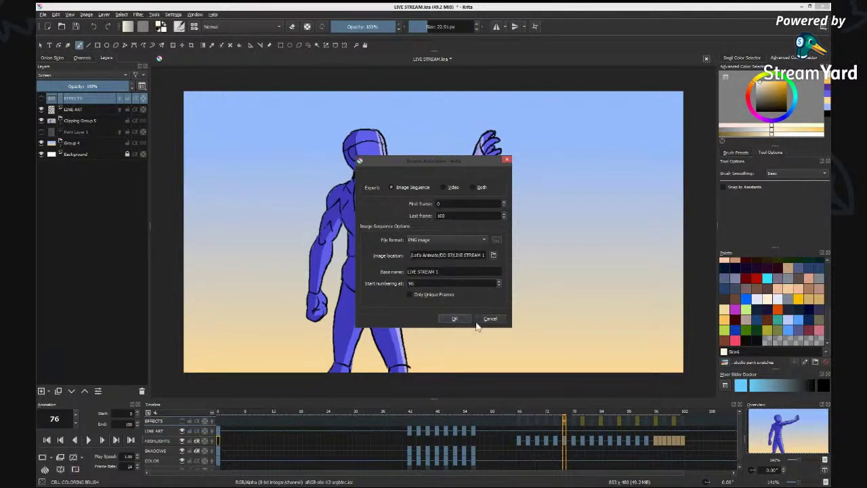
pyautogui.doubleClick(408, 284)
pyautogui.write('0')
pyautogui.click(457, 317)
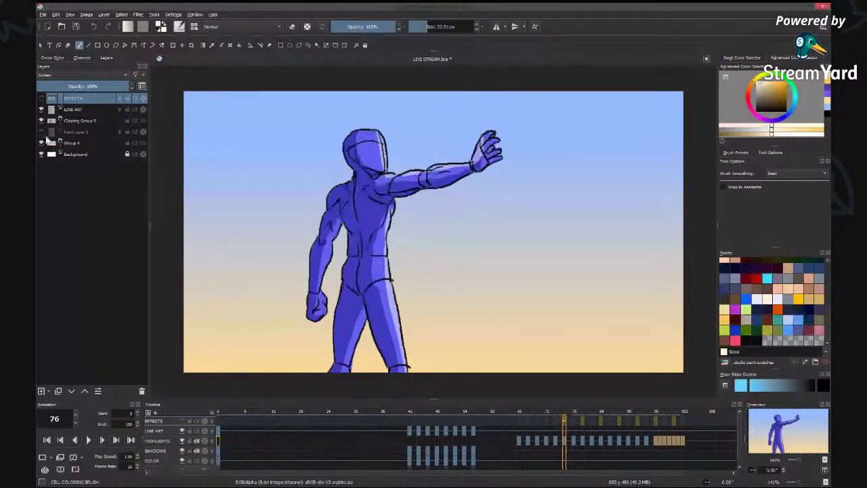
# Isolate the EFFECTS layer so that every other layer is hidden, and go to frame 80.
pyautogui.keyDown('shift'); pyautogui.click(42, 107); pyautogui.keyUp('shift')
pyautogui.keyDown('shift'); pyautogui.click(41, 97); pyautogui.keyUp('shift')
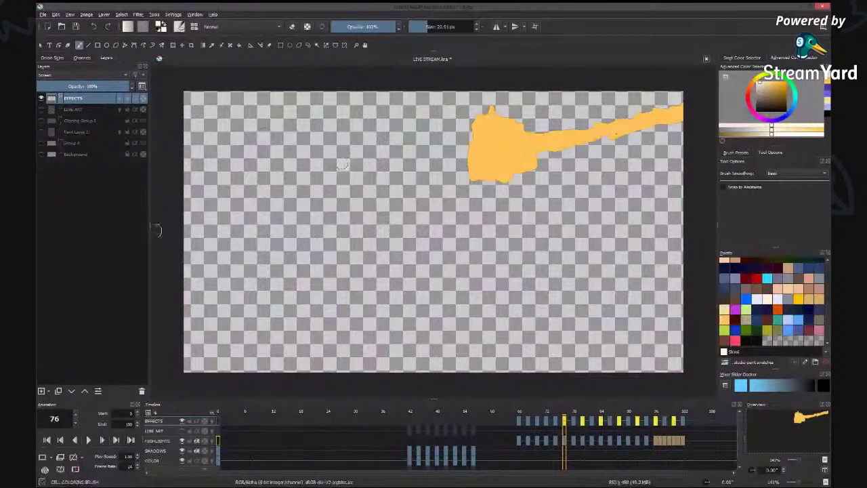
pyautogui.click(582, 467)
pyautogui.scroll(-1, 583, 467)
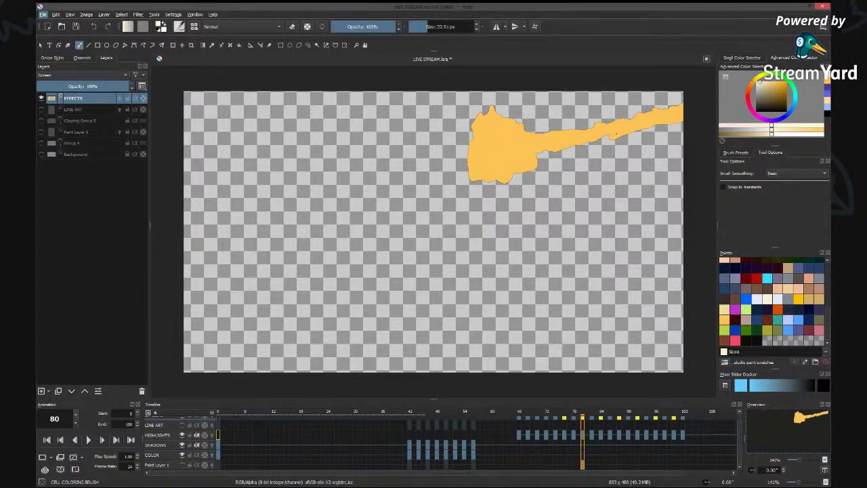
# Render the EFFECTS layer as a PNG sequence with output folder and base name LIVE STREAM 2.
pyautogui.click(124, 114)
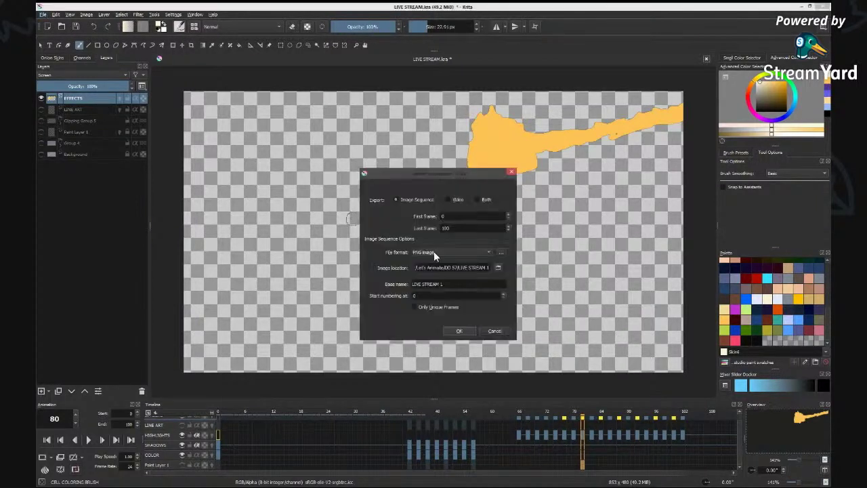
pyautogui.doubleClick(452, 283)
pyautogui.doubleClick(488, 268)
pyautogui.write('2')
pyautogui.doubleClick(441, 284)
pyautogui.write('2')
pyautogui.click(460, 332)
pyautogui.click(461, 331)
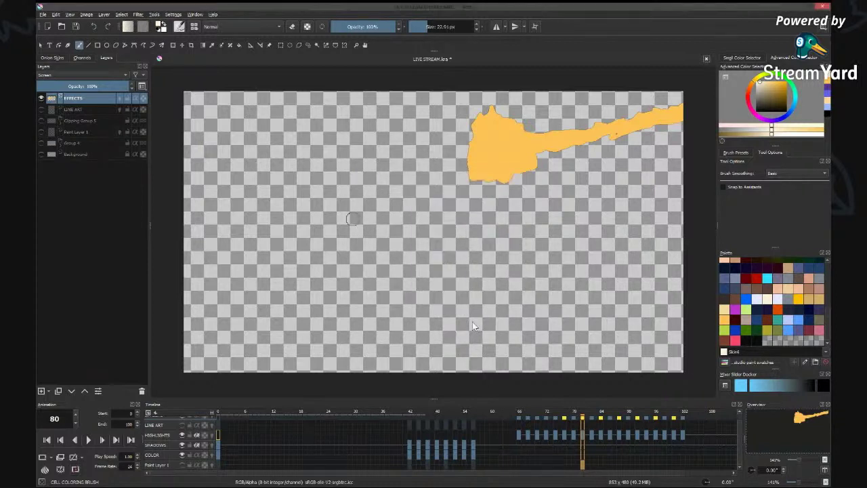
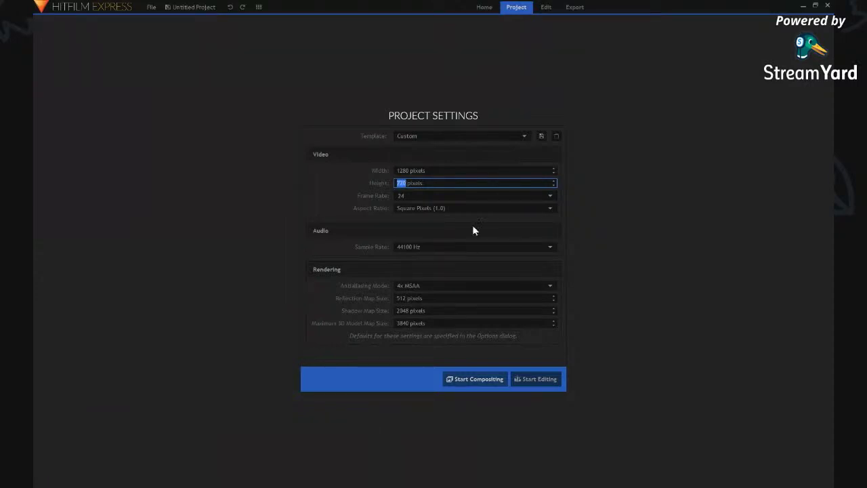
# Switch to HitFilm Express, start compositing with the 1280 × 720, 24 fps project settings, and import the LIVE STREAM 1 folder as an image sequence.
pyautogui.click(480, 378)
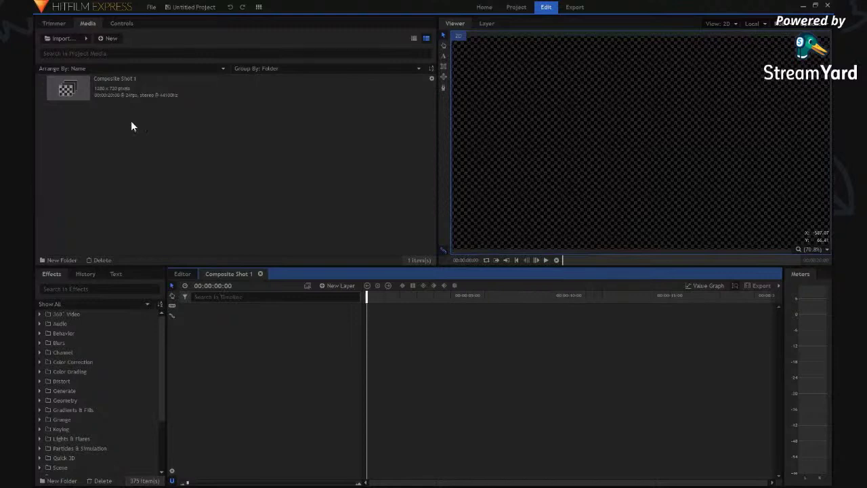
pyautogui.click(89, 41)
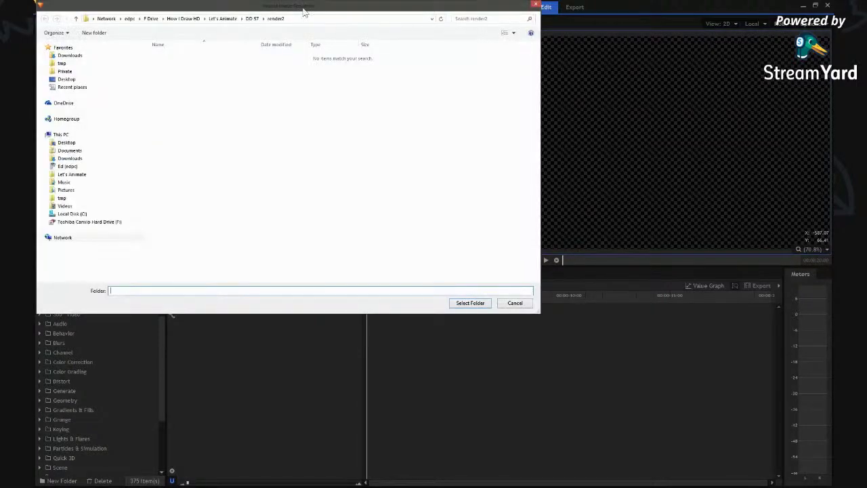
pyautogui.moveTo(304, 9); pyautogui.dragTo(332, 19)
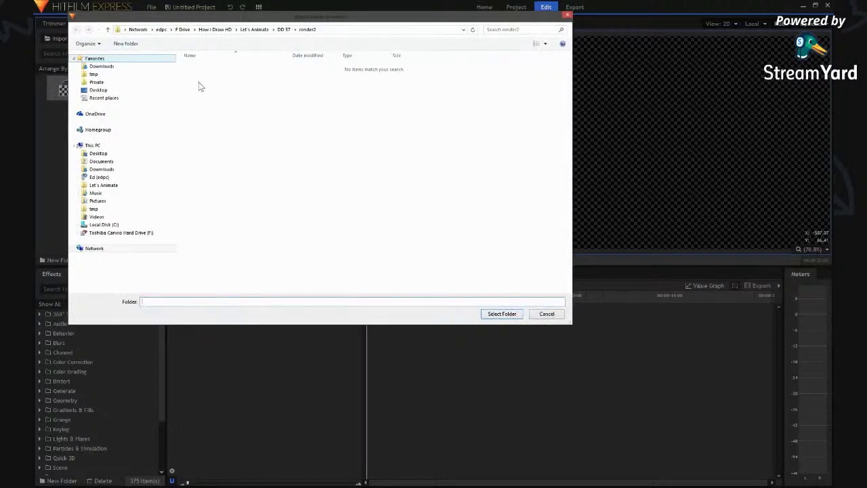
pyautogui.click(108, 30)
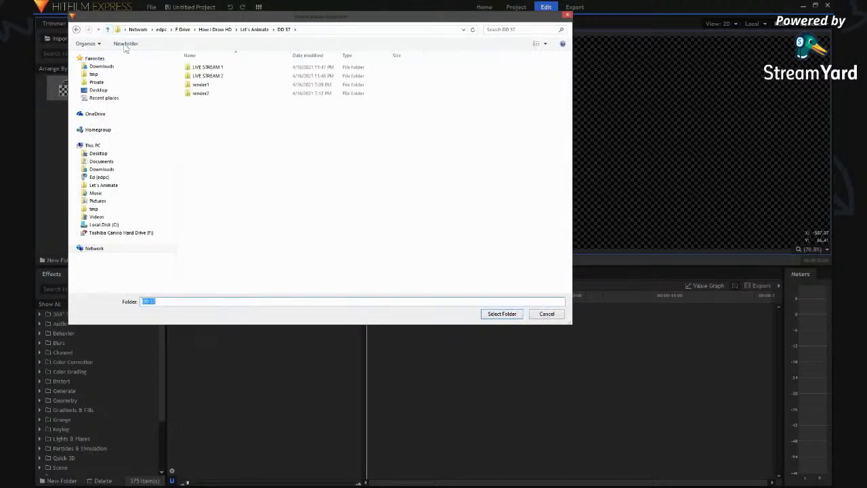
pyautogui.click(198, 70)
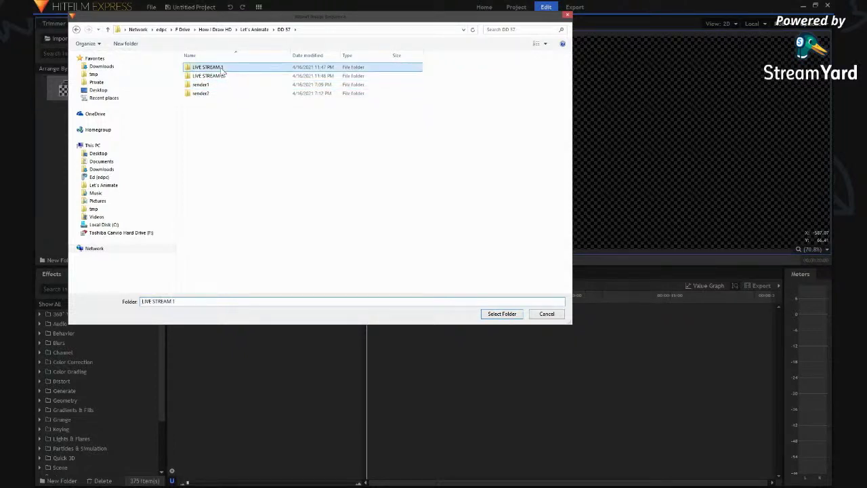
pyautogui.doubleClick(198, 70)
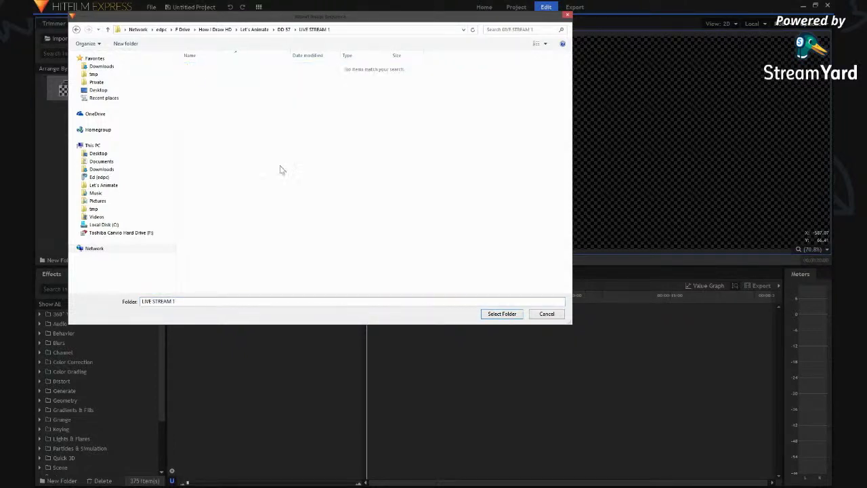
pyautogui.click(501, 313)
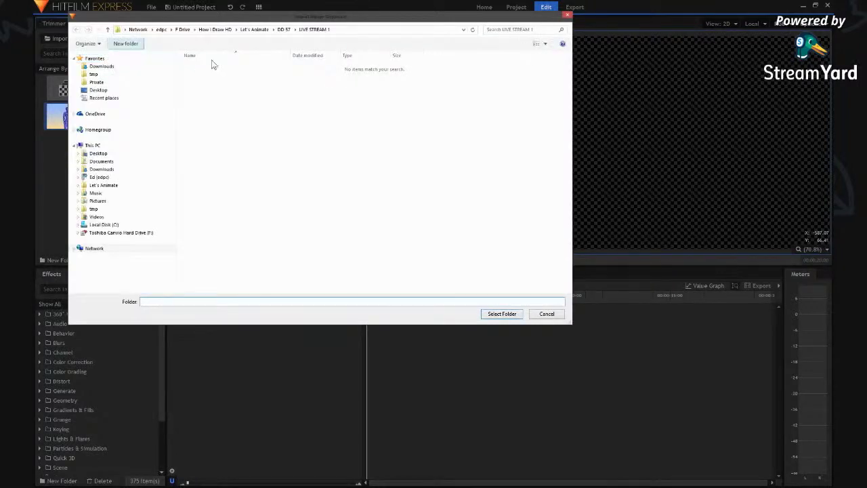
# Import the LIVE STREAM 2 folder from DD 57 as a second image sequence.
pyautogui.click(107, 30)
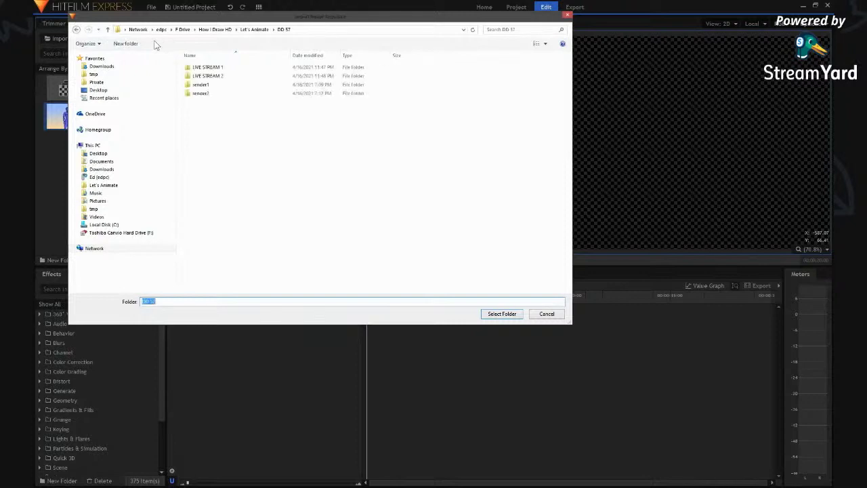
pyautogui.click(203, 76)
pyautogui.doubleClick(203, 77)
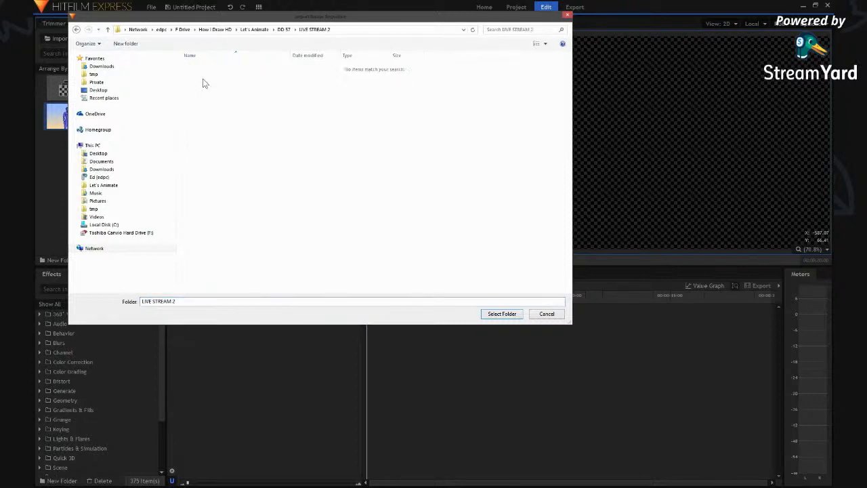
pyautogui.click(502, 313)
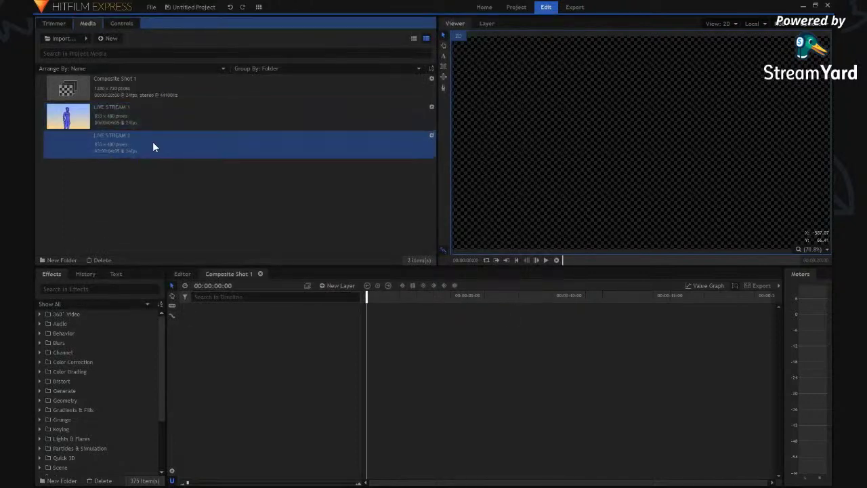
# Add LIVE STREAM 2 above LIVE STREAM 1 in Composite Shot 1, and parent the LIVE STREAM 2 layer to LIVE STREAM 1.
pyautogui.click(67, 123)
pyautogui.click(73, 145)
pyautogui.moveTo(67, 143); pyautogui.dragTo(249, 329)
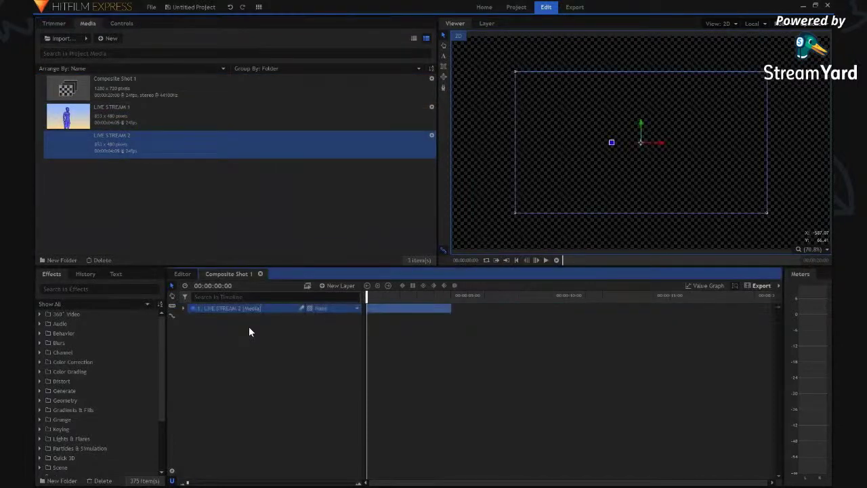
pyautogui.click(72, 124)
pyautogui.moveTo(72, 124); pyautogui.dragTo(214, 331)
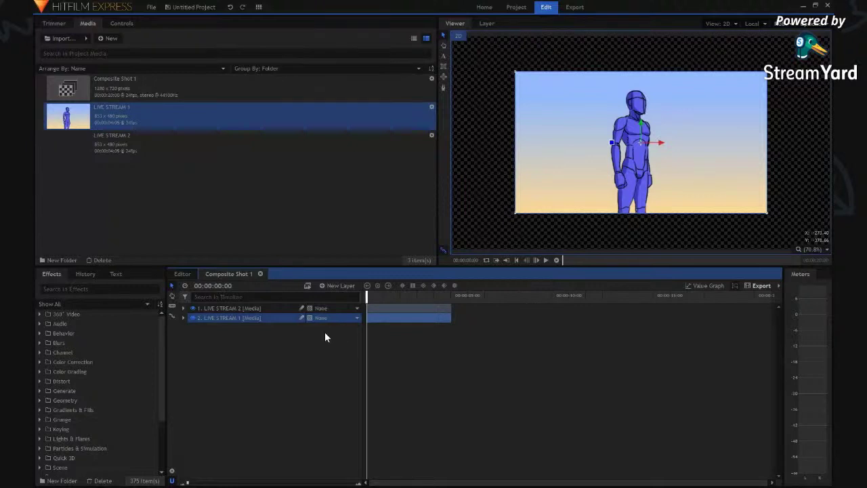
pyautogui.click(321, 309)
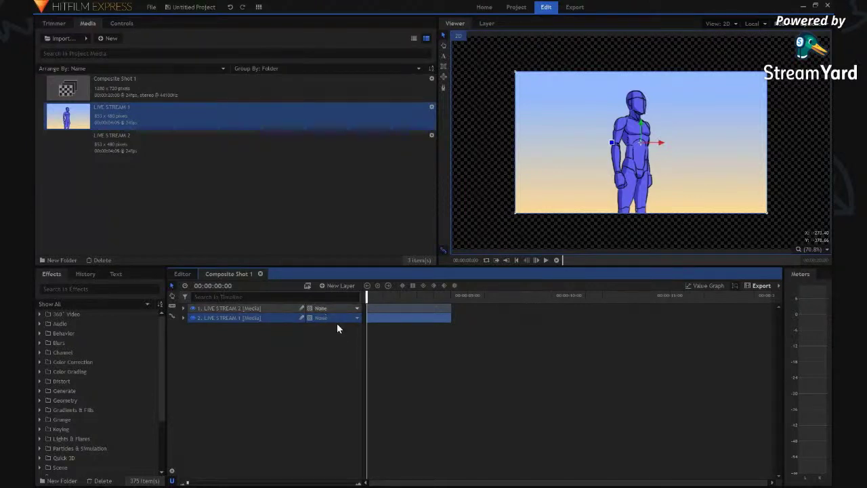
pyautogui.click(326, 325)
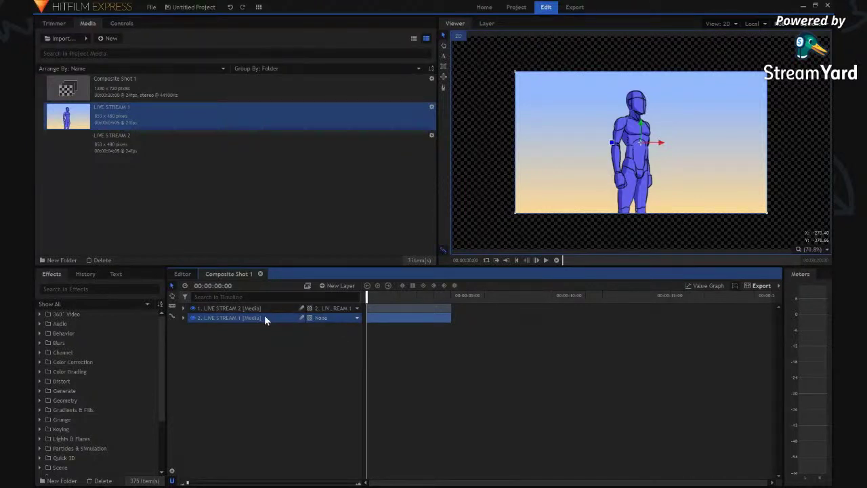
# Scale the LIVE STREAM 1 layer to 150% so it fills the composite frame, and collapse its properties.
pyautogui.click(183, 317)
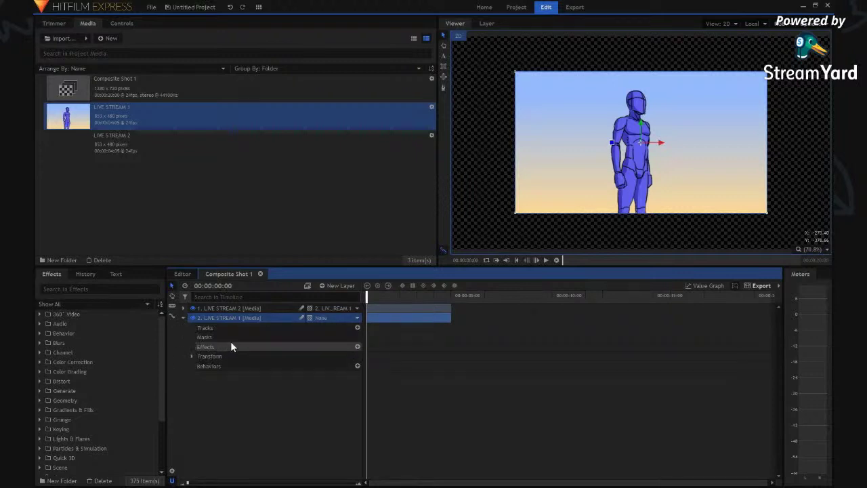
pyautogui.click(191, 356)
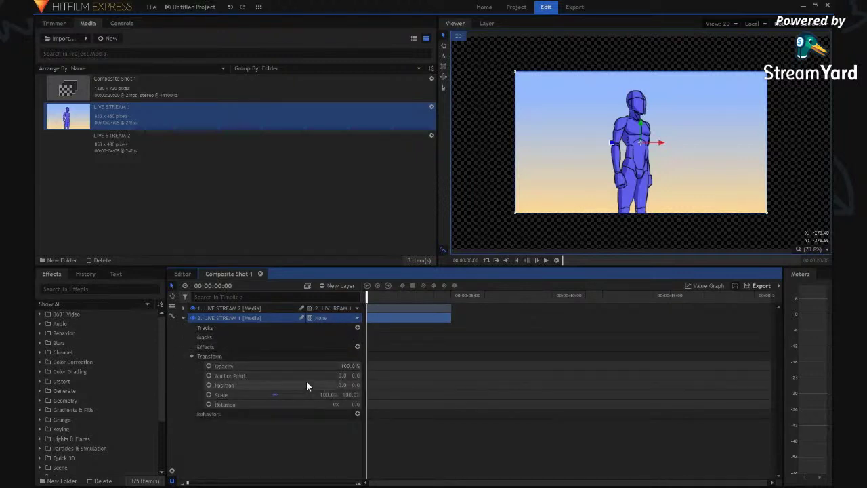
pyautogui.moveTo(331, 396); pyautogui.dragTo(332, 396)
pyautogui.click(328, 396)
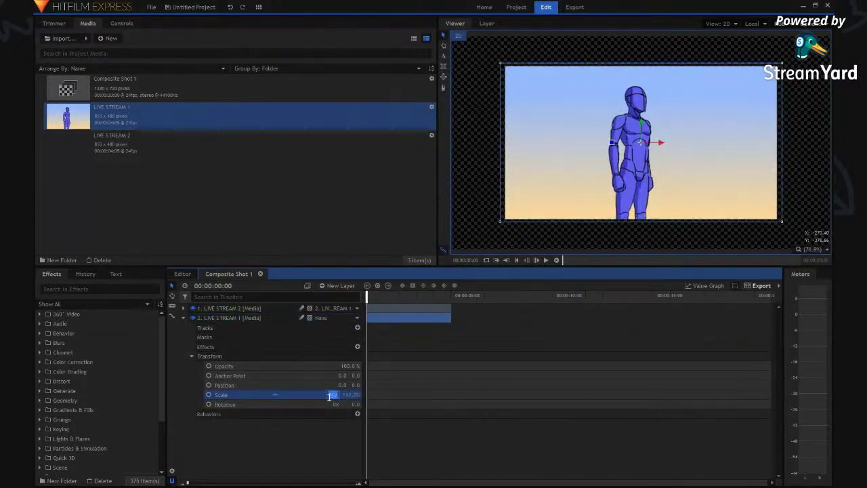
pyautogui.write('1')
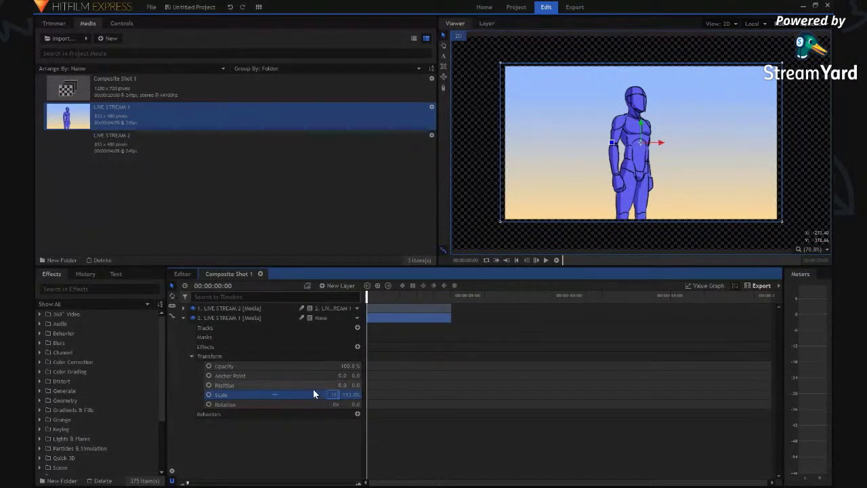
pyautogui.write('50')
pyautogui.press('Return')
pyautogui.click(177, 330)
pyautogui.click(182, 317)
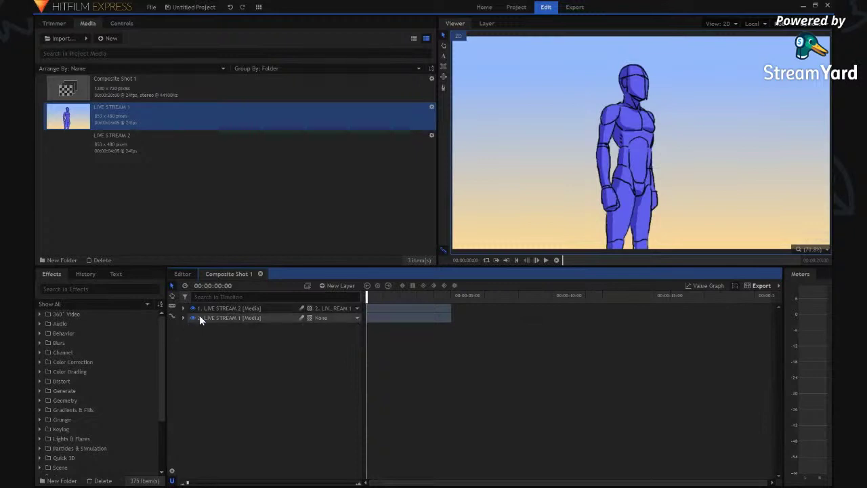
# Shorten the duration of Composite Shot 1 to 00:00:04:00 to match the length of the clips.
pyautogui.click(451, 293)
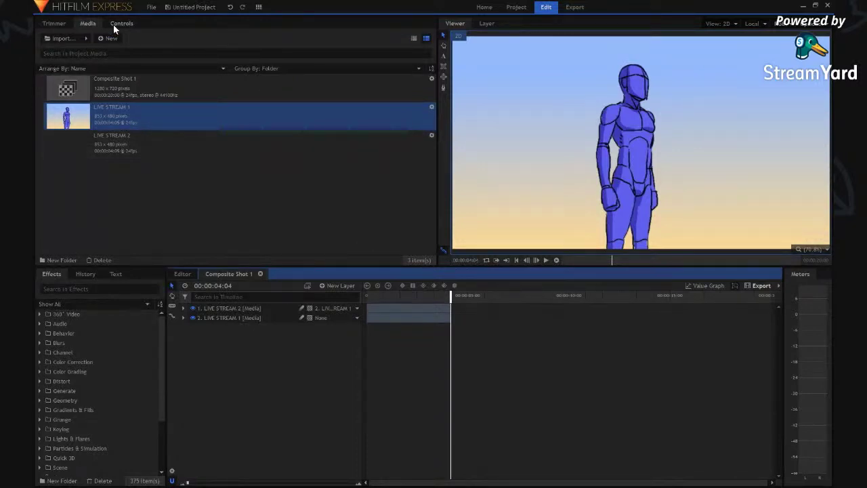
pyautogui.click(77, 100)
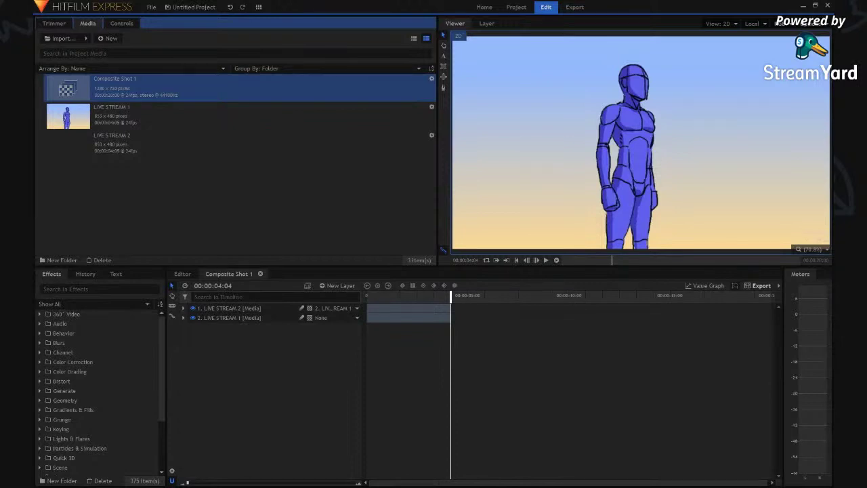
pyautogui.click(123, 228)
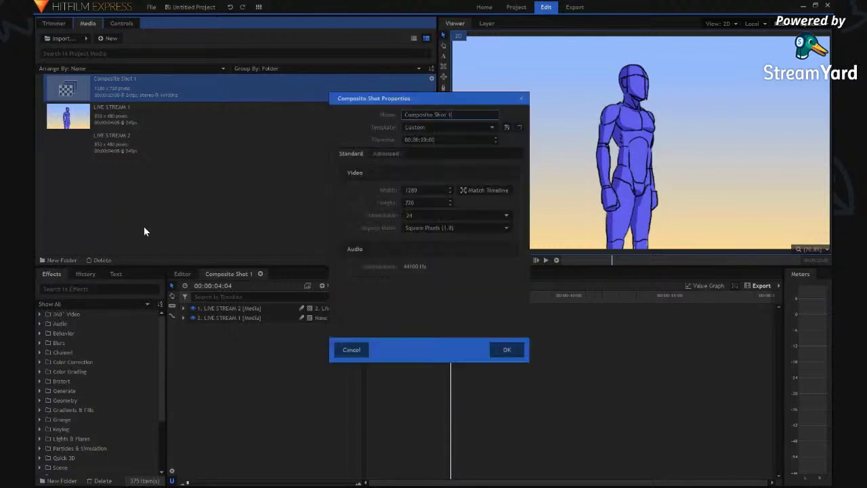
pyautogui.moveTo(438, 143); pyautogui.dragTo(430, 140)
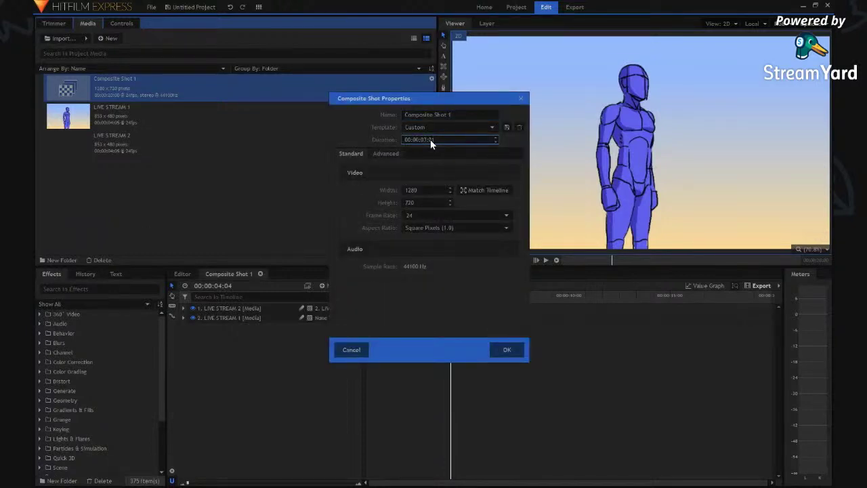
pyautogui.click(495, 138)
pyautogui.click(504, 349)
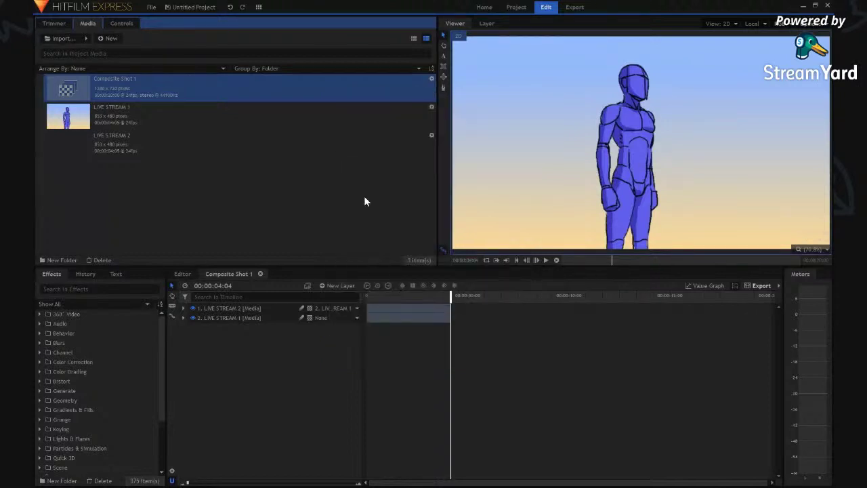
# Examine the composited effects frame by frame where the energy blast fires, between about 00:00:03:01 and 00:00:03:10.
pyautogui.moveTo(459, 298); pyautogui.dragTo(481, 297)
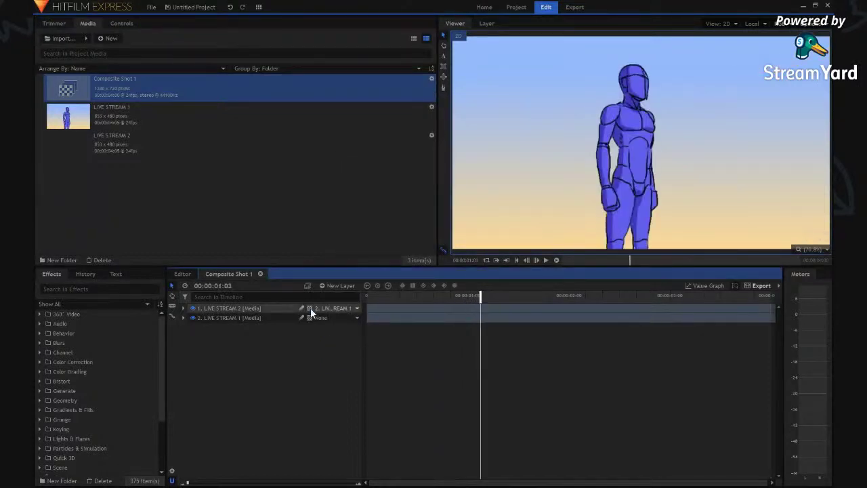
pyautogui.click(250, 310)
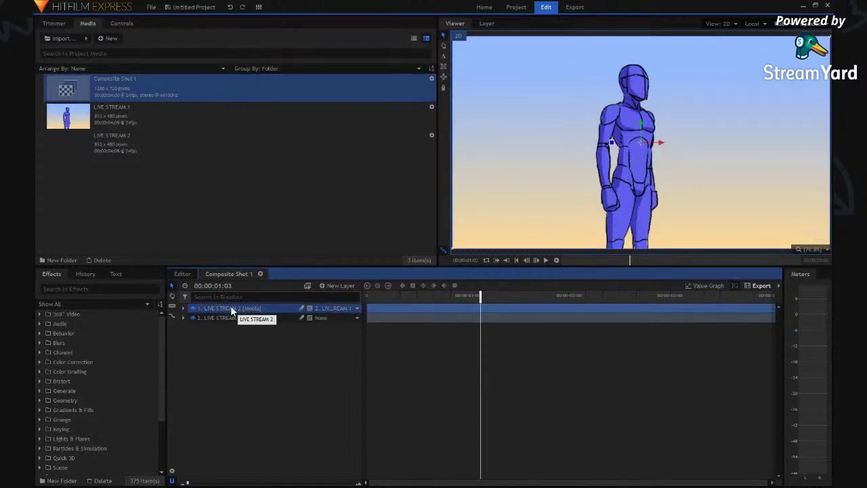
pyautogui.moveTo(549, 295); pyautogui.dragTo(679, 295)
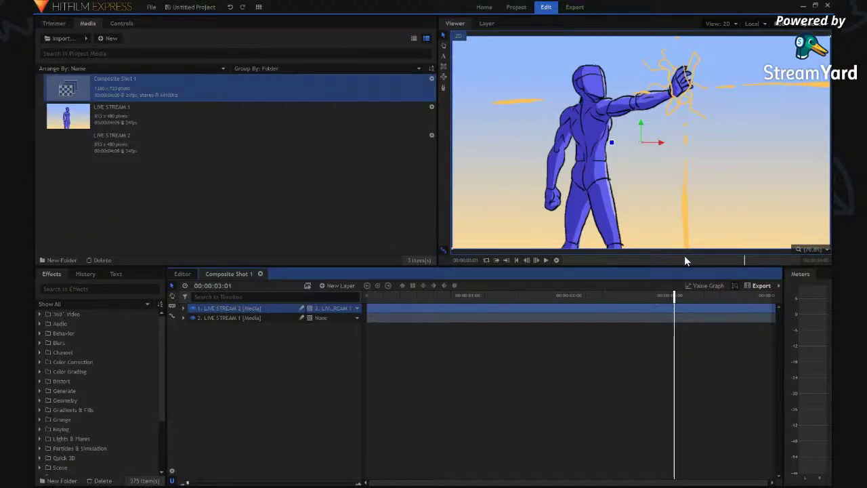
pyautogui.press('Right')
pyautogui.press('Right')
pyautogui.press('Right')
pyautogui.press('Right')
pyautogui.press('Right')
pyautogui.press('Right')
pyautogui.press('Left')
pyautogui.press('Left')
pyautogui.press('Left')
pyautogui.press('Right')
pyautogui.press('Right')
pyautogui.press('Right')
pyautogui.press('Right')
pyautogui.press('Right')
pyautogui.press('Right')
pyautogui.press('Left')
pyautogui.press('Left')
pyautogui.press('Left')
pyautogui.press('Left')
pyautogui.press('Left')
pyautogui.press('Left')
pyautogui.press('Right')
pyautogui.press('Right')
pyautogui.press('Right')
pyautogui.press('Left')
pyautogui.press('Left')
pyautogui.press('Left')
pyautogui.press('Right')
pyautogui.press('Right')
pyautogui.press('Right')
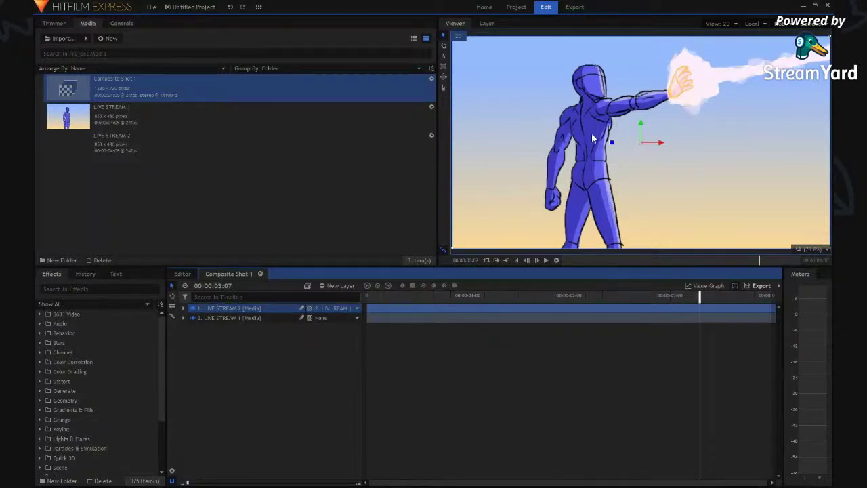
pyautogui.press('Right')
pyautogui.press('Right')
pyautogui.press('Right')
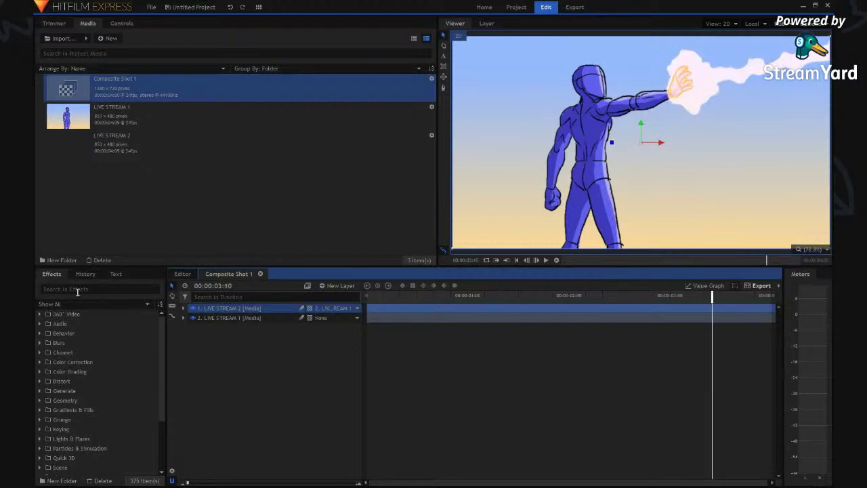
# Set the LIVE STREAM 2 layer's parent to None, search the effects for BLUR, and apply the Blur effect to that layer.
pyautogui.click(53, 288)
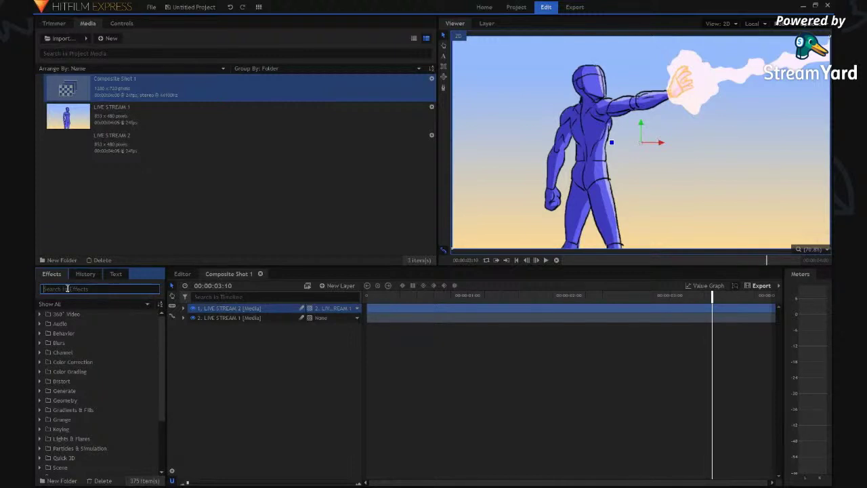
pyautogui.write('BLUR')
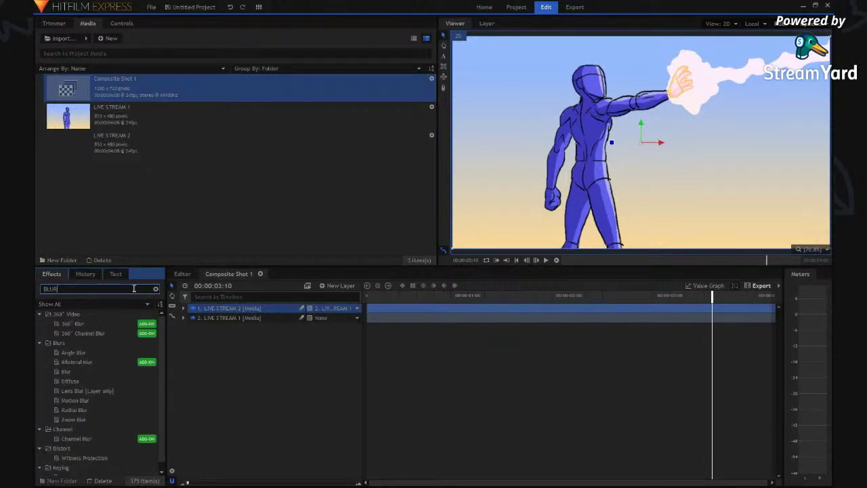
pyautogui.click(208, 312)
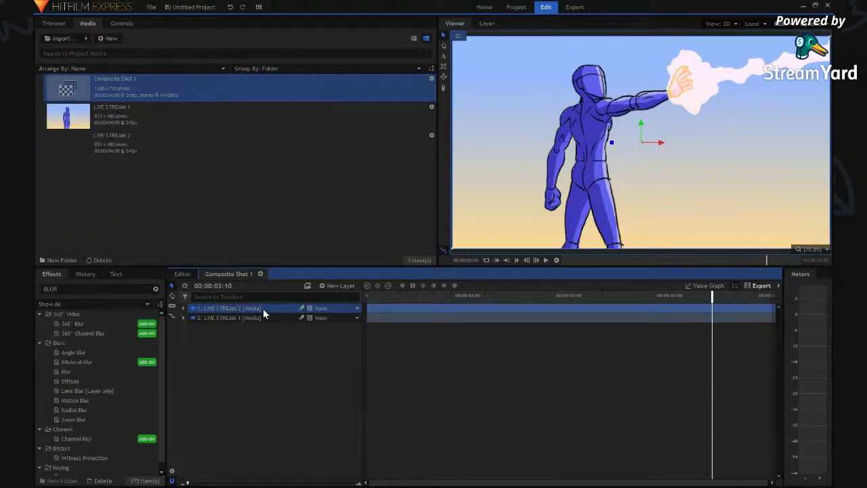
pyautogui.hotkey('ctrl', 'd')
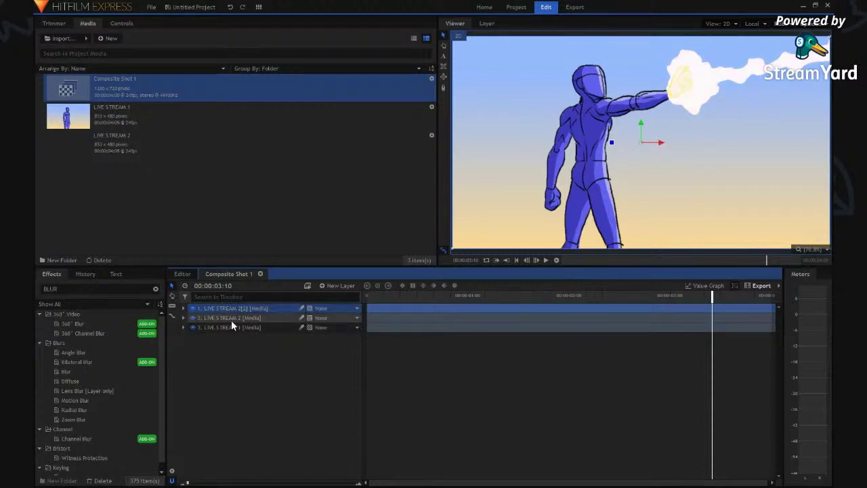
pyautogui.press('Delete')
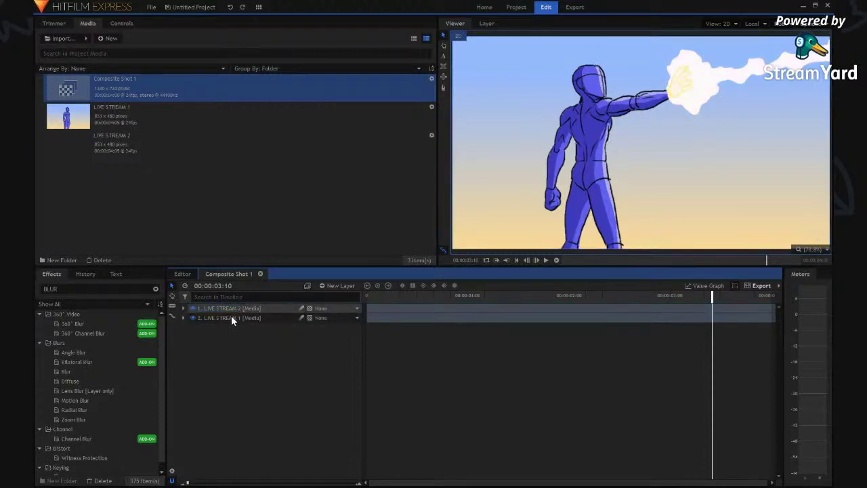
pyautogui.moveTo(69, 369); pyautogui.dragTo(228, 310)
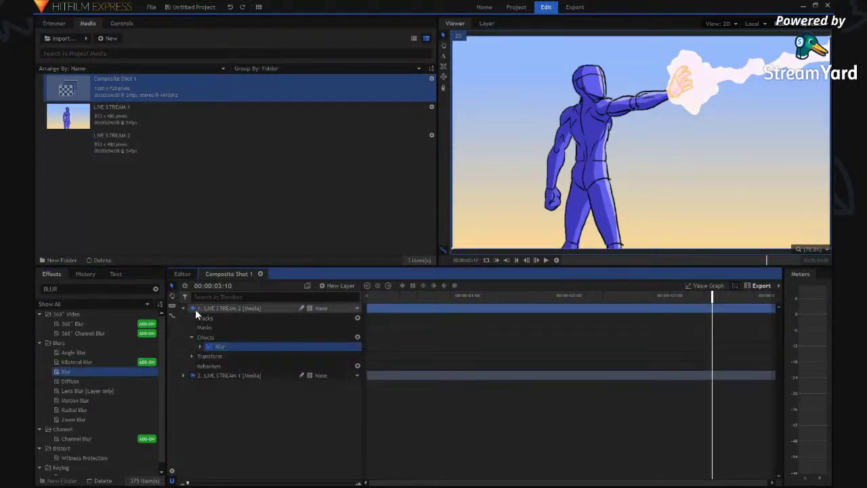
pyautogui.click(221, 308)
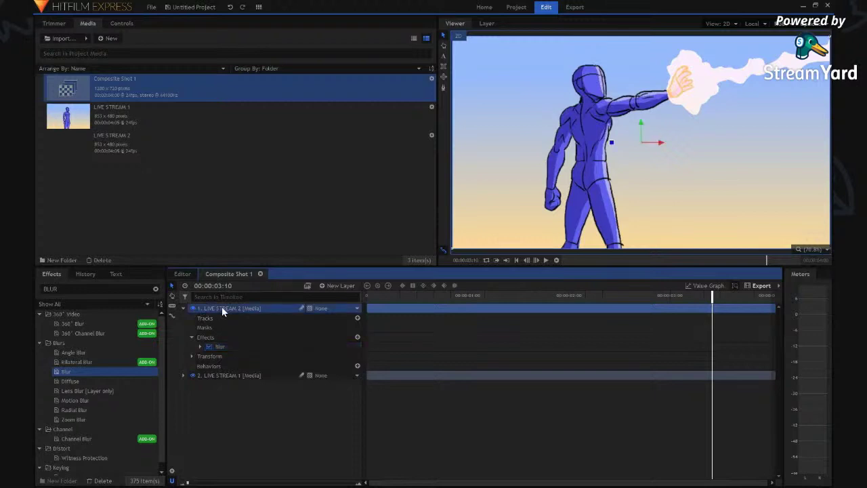
pyautogui.click(199, 346)
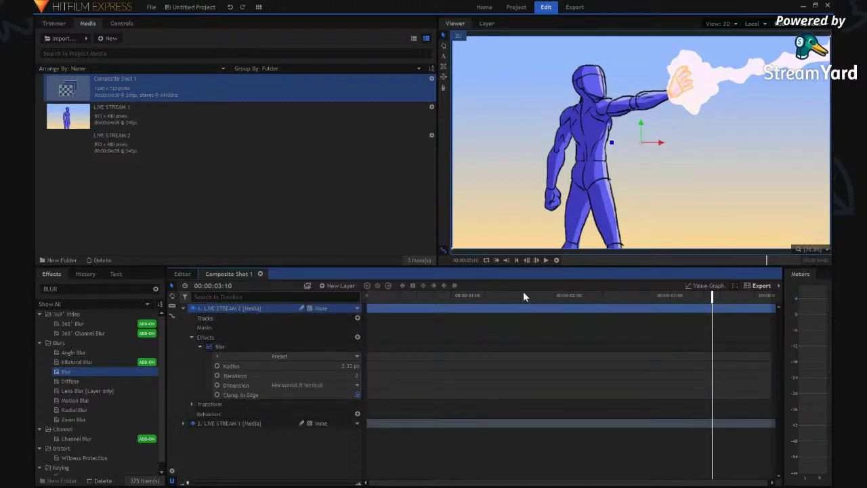
# Try a radius of 57.33 px for the Blur on LIVE STREAM 2 and check the frame at 00:00:03:07.
pyautogui.click(338, 366)
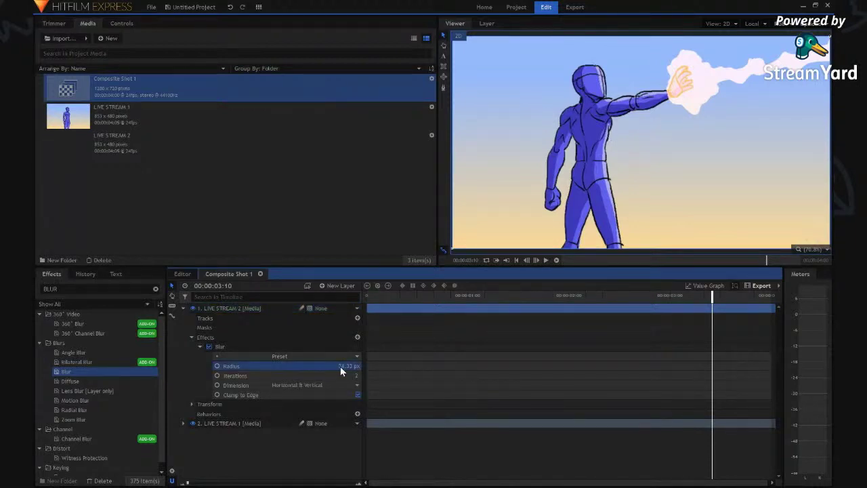
pyautogui.moveTo(338, 366); pyautogui.dragTo(631, 285)
pyautogui.press('Left')
pyautogui.press('Left')
pyautogui.press('Left')
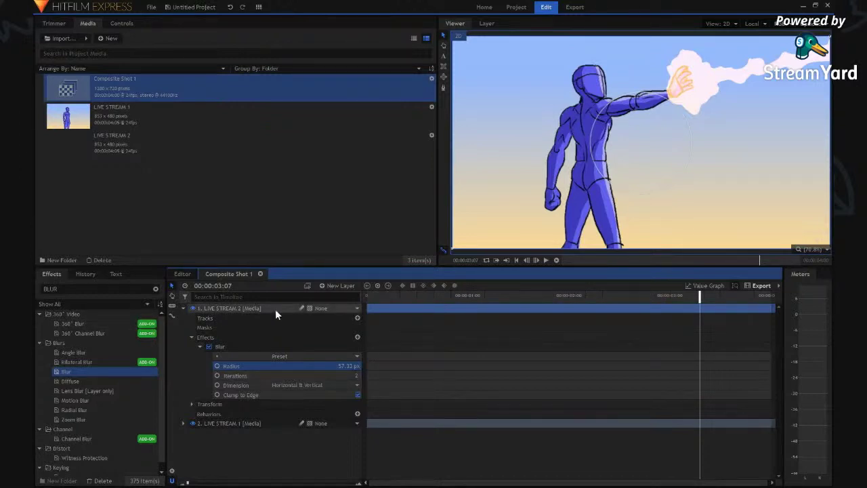
# Try the Heavy and Medium presets for the Blur effect on LIVE STREAM 2.
pyautogui.click(279, 356)
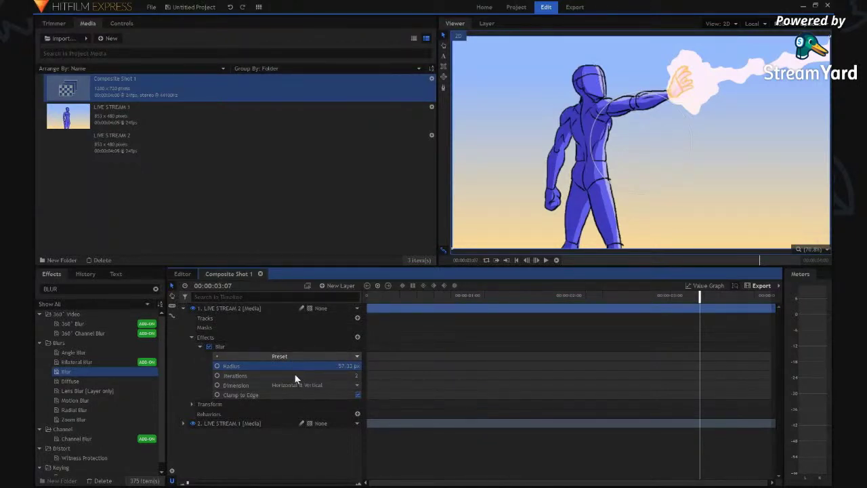
pyautogui.click(295, 378)
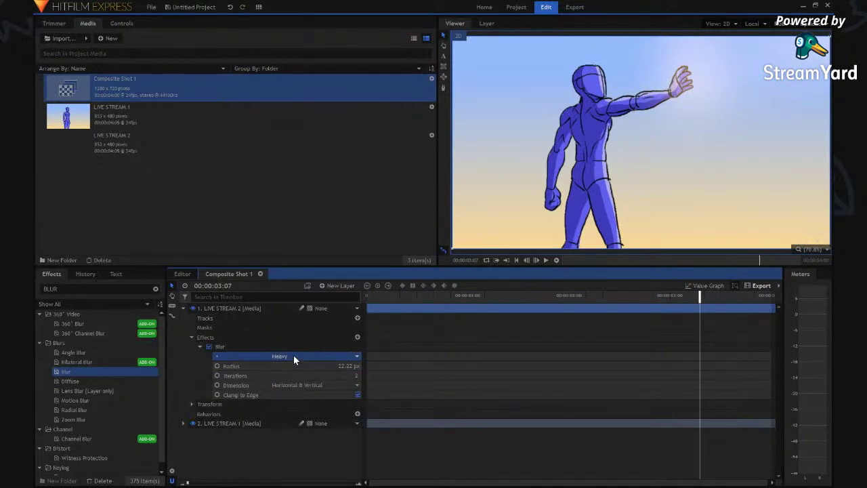
pyautogui.click(279, 356)
pyautogui.click(312, 378)
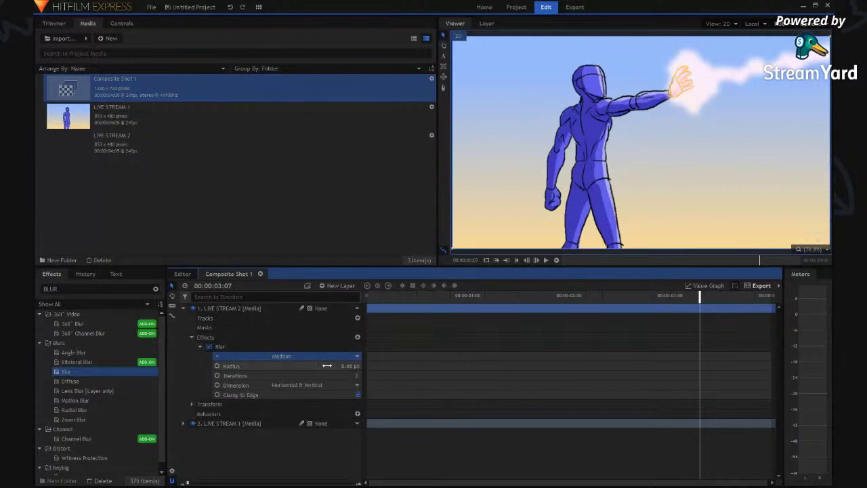
# Set the Blur radius of LIVE STREAM 2 to 25 px to turn the blast into a soft glow.
pyautogui.moveTo(336, 366); pyautogui.dragTo(338, 369)
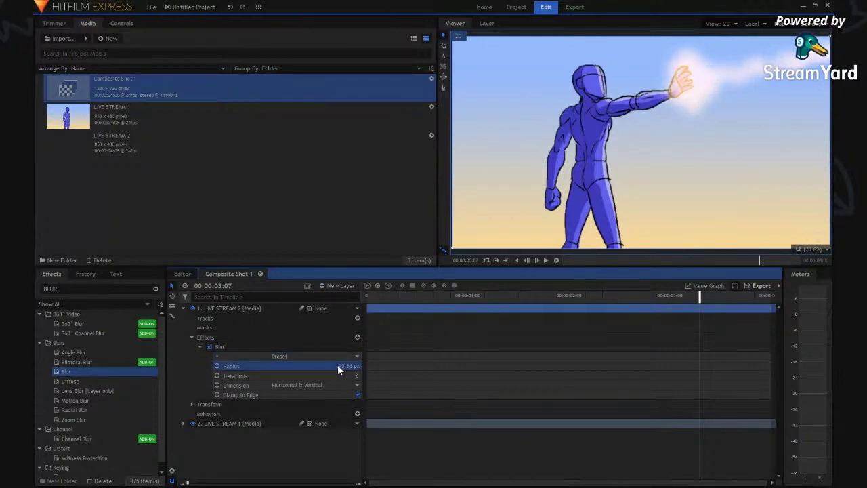
pyautogui.click(337, 366)
pyautogui.write('25')
pyautogui.press('Return')
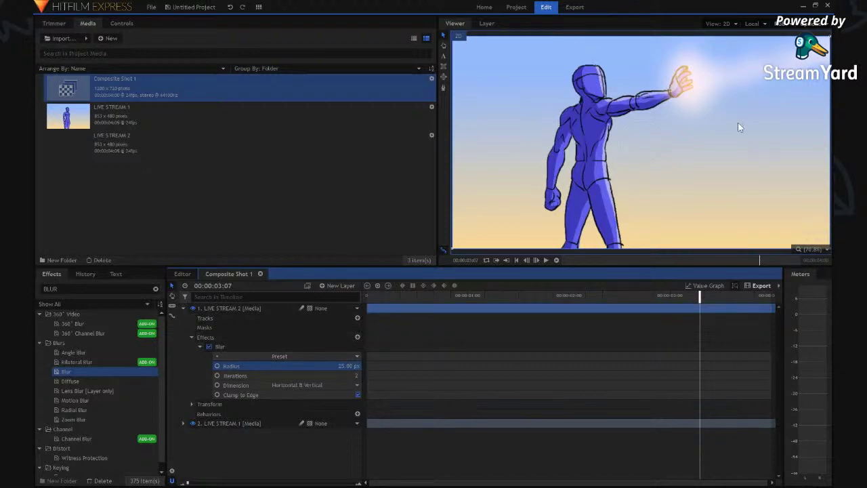
# Duplicate the blurred LIVE STREAM 2 layer twice, collapse the original's properties, and select the original layer.
pyautogui.click(213, 309)
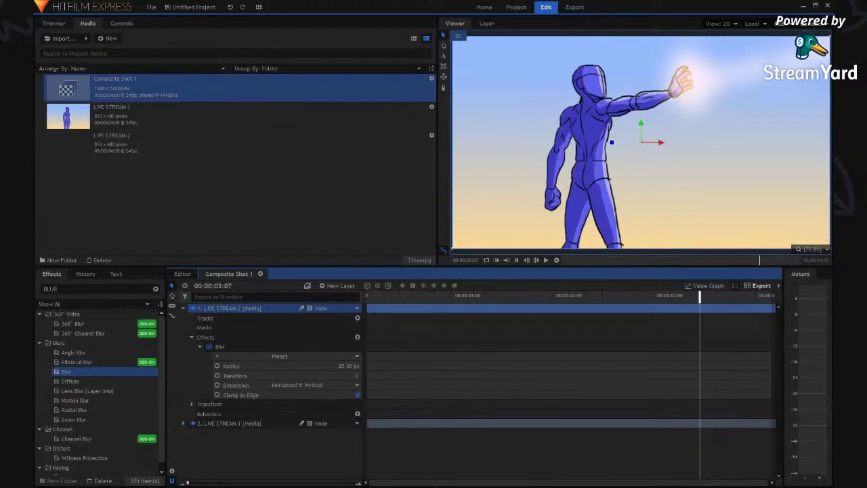
pyautogui.hotkey('ctrl', 'd')
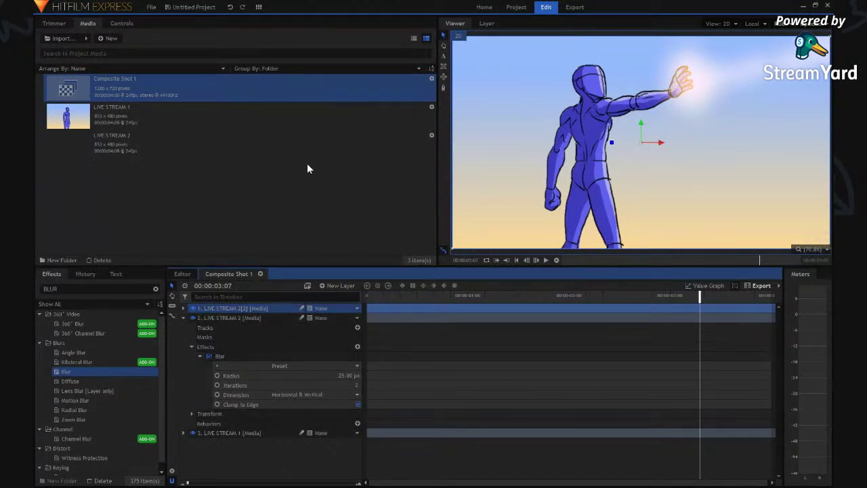
pyautogui.hotkey('ctrl', 'd')
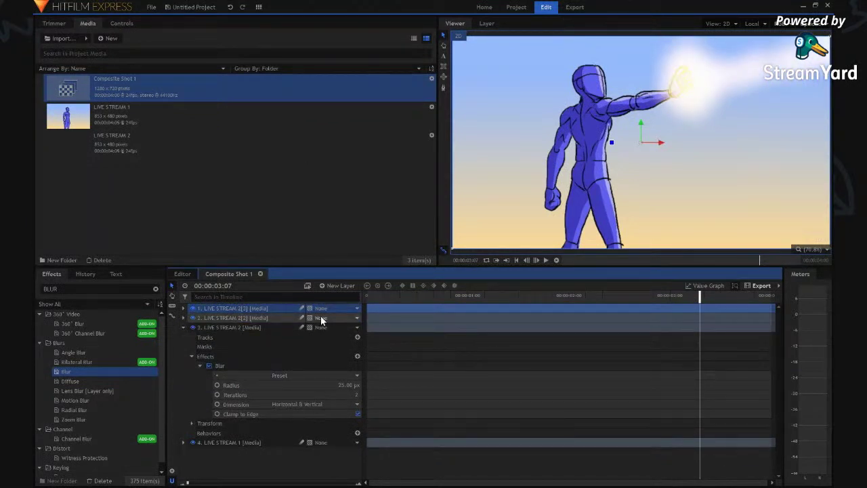
pyautogui.click(183, 327)
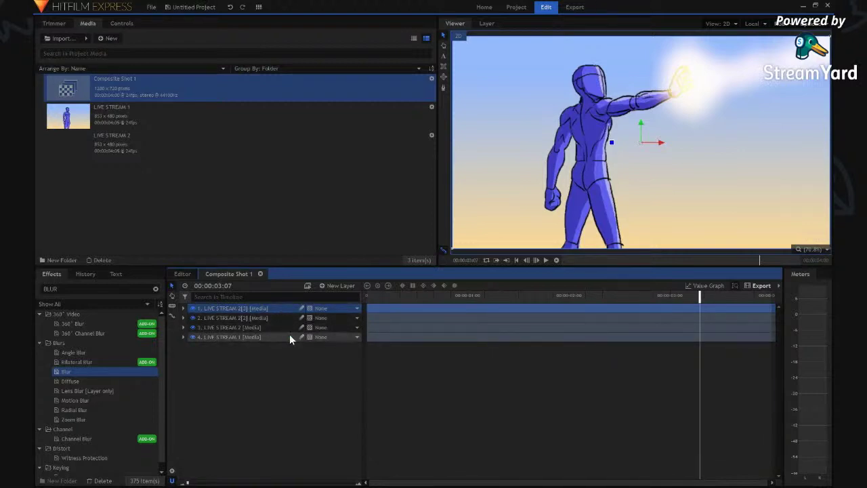
pyautogui.click(237, 329)
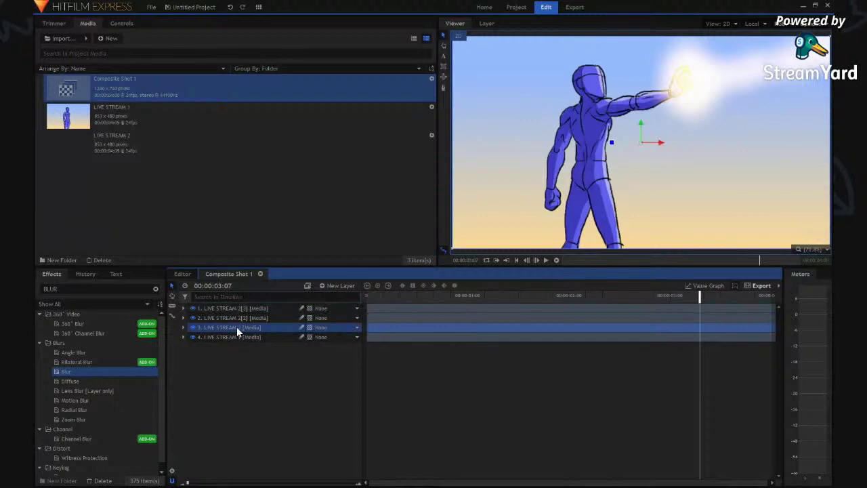
# Duplicate the topmost LIVE STREAM 2 layer again and turn off the Blur effect on the new copy.
pyautogui.click(240, 310)
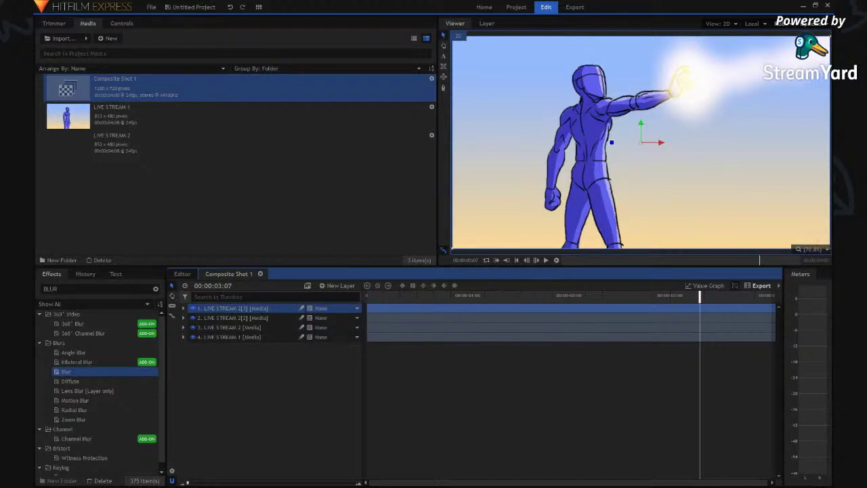
pyautogui.hotkey('ctrl', 'd')
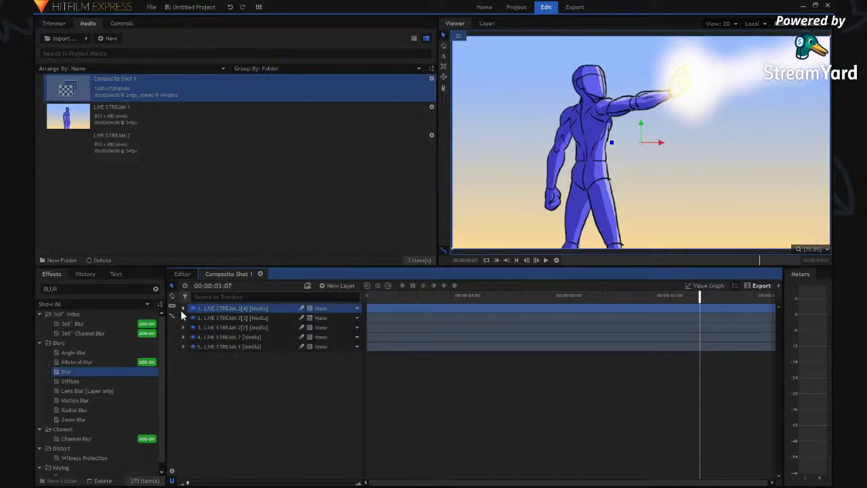
pyautogui.click(182, 309)
pyautogui.click(191, 337)
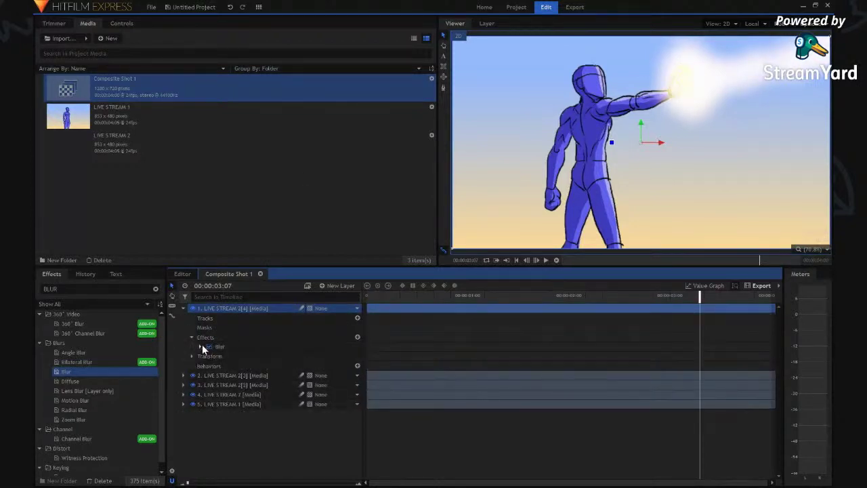
pyautogui.click(201, 344)
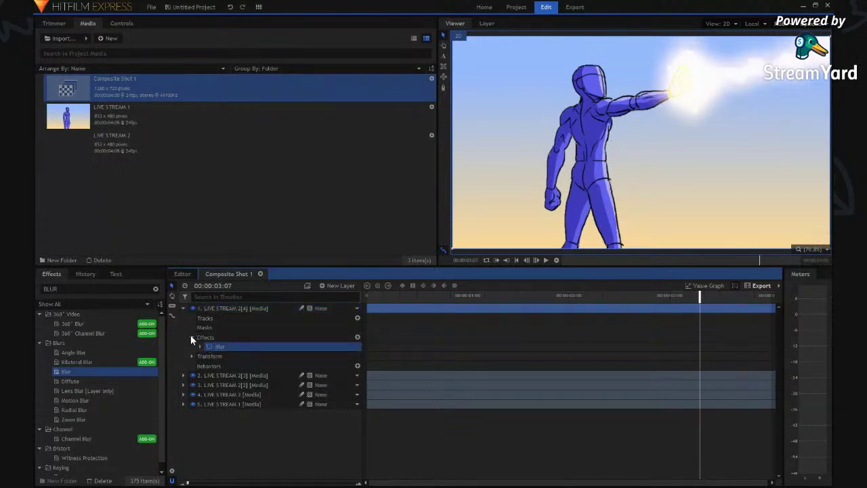
pyautogui.click(192, 336)
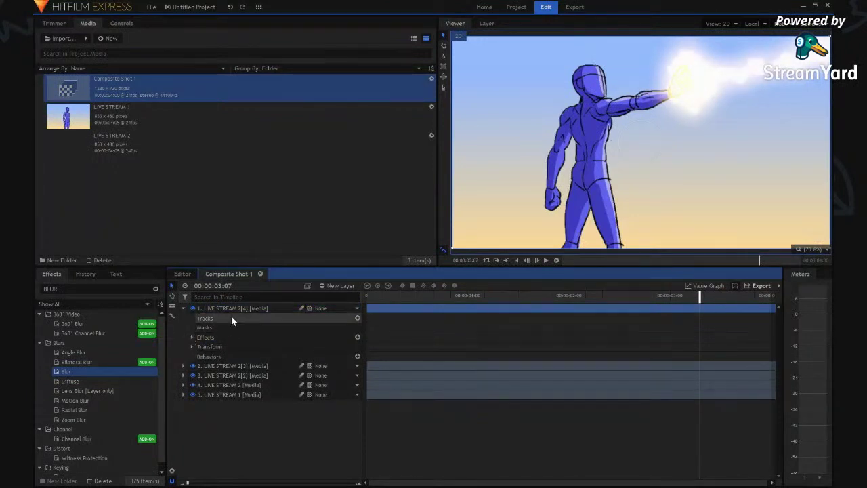
pyautogui.click(184, 306)
pyautogui.click(211, 306)
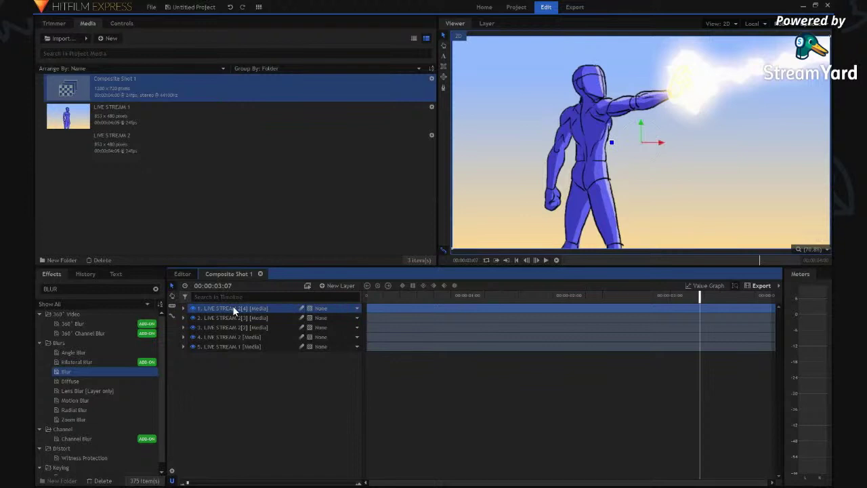
# Set the unblurred top layer's opacity to 75% and save the project as LIVESTREAM.
pyautogui.click(182, 308)
pyautogui.click(191, 346)
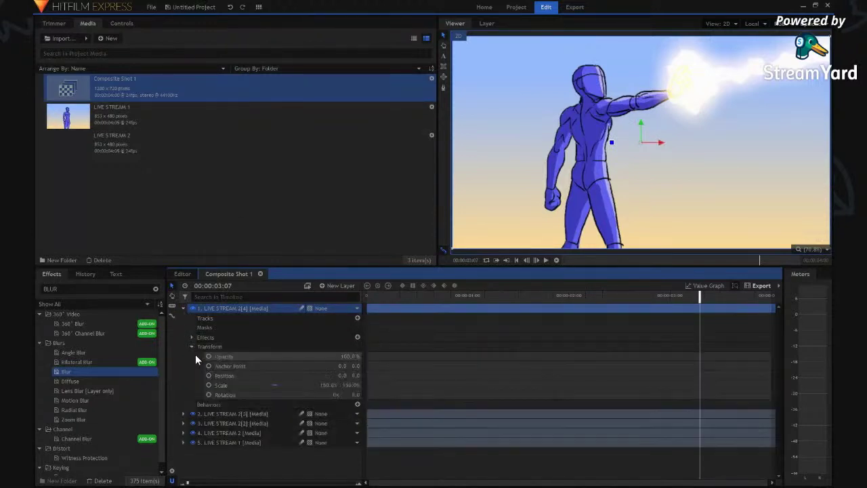
pyautogui.click(218, 356)
pyautogui.click(347, 357)
pyautogui.write('75')
pyautogui.press('Return')
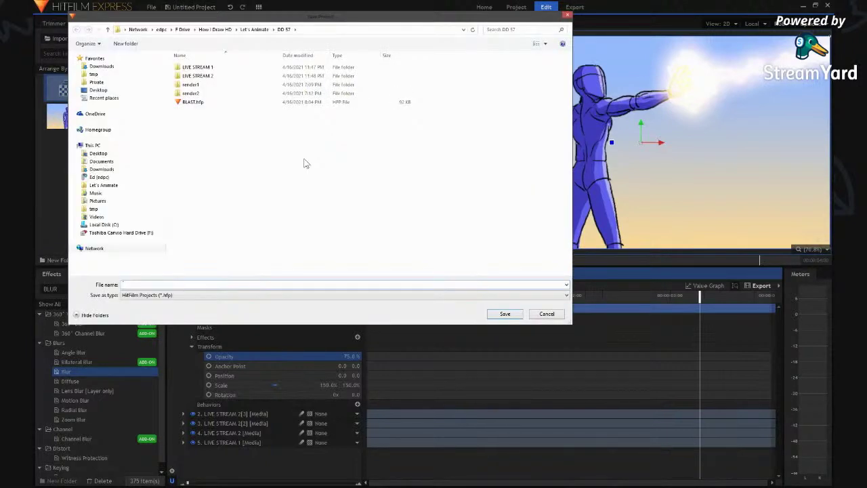
pyautogui.write('LIVESTREAM')
pyautogui.press('Return')
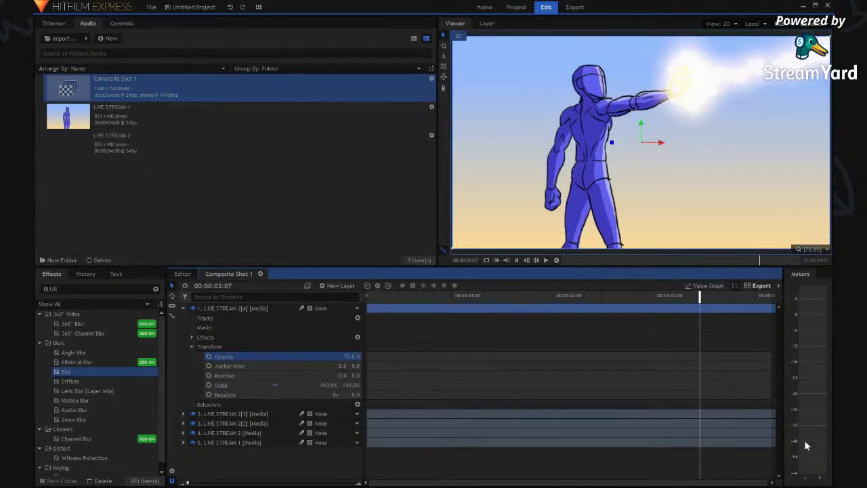
# Play the composite from the start with looping on, pause, and step through the frames up to the blast at 00:00:03:04.
pyautogui.click(485, 261)
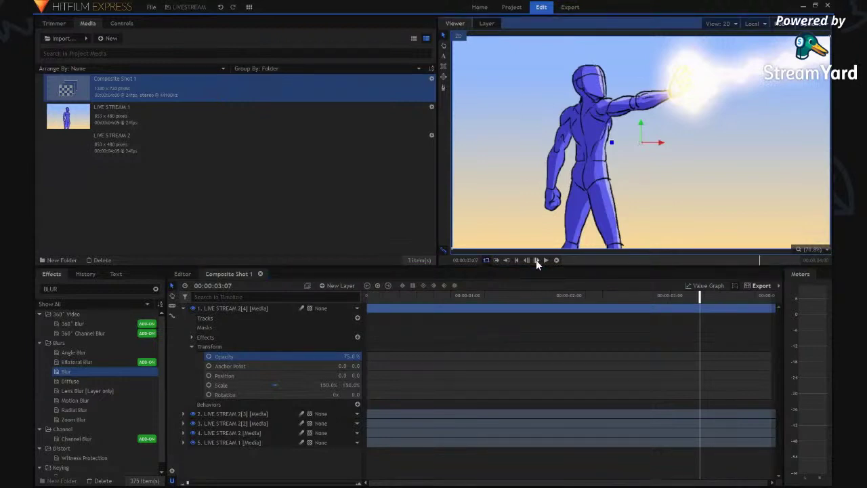
pyautogui.press('Home')
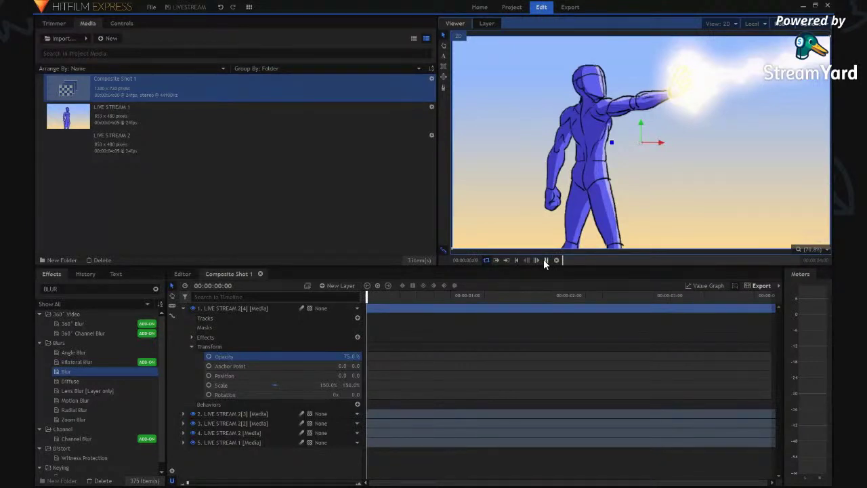
pyautogui.click(545, 260)
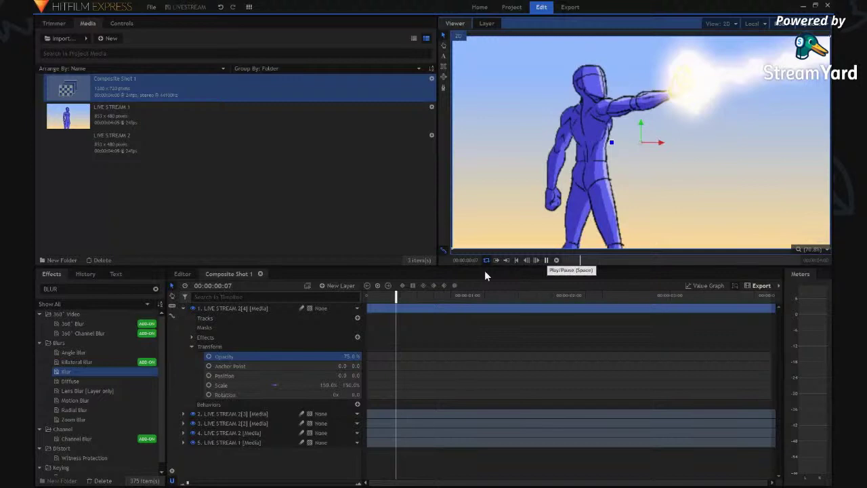
pyautogui.press('space')
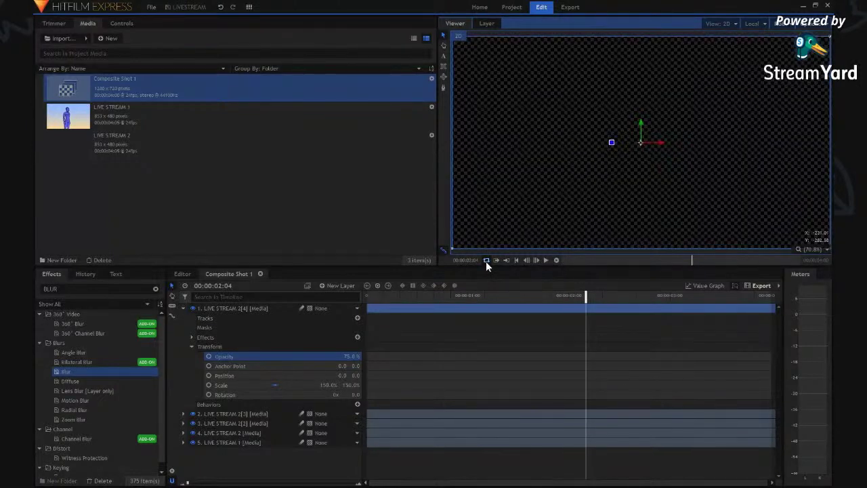
pyautogui.scroll(1, 663, 261)
pyautogui.scroll(-2, 663, 261)
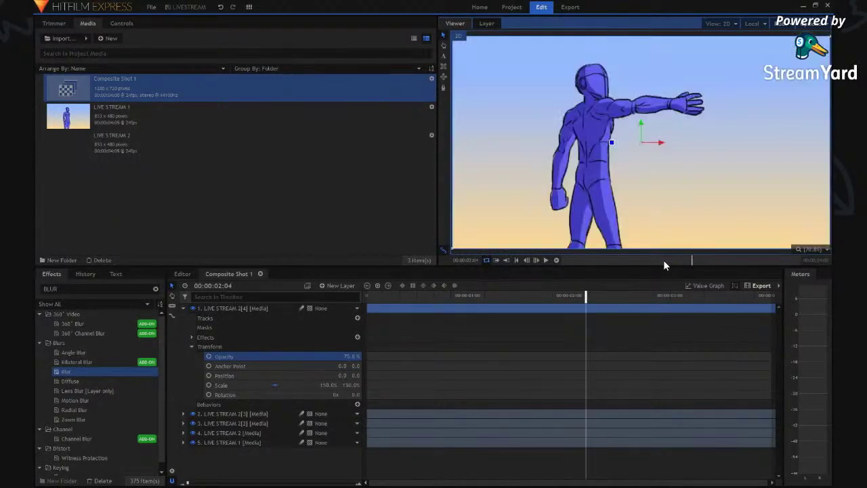
pyautogui.scroll(1, 662, 260)
pyautogui.scroll(-1, 662, 259)
pyautogui.scroll(3, 663, 260)
pyautogui.scroll(3, 663, 259)
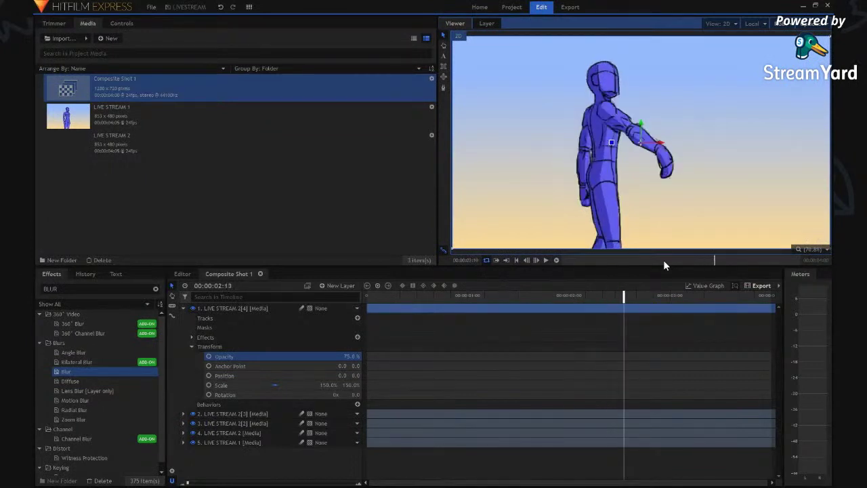
pyautogui.scroll(1, 663, 259)
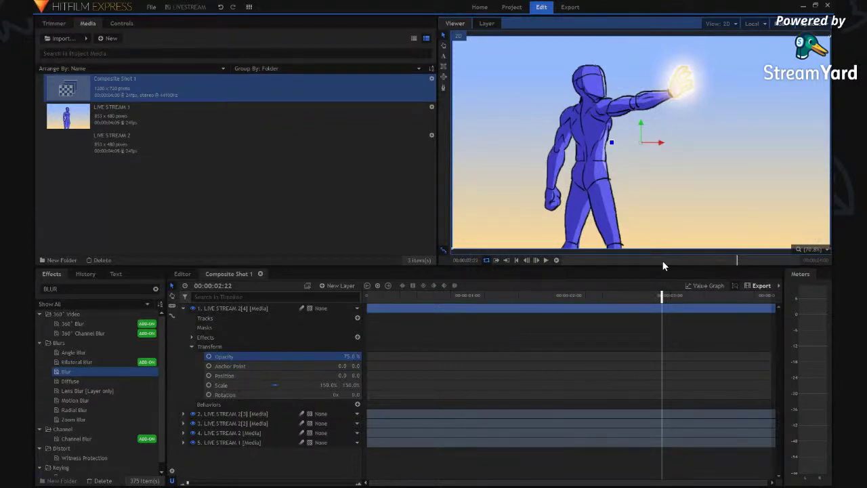
pyautogui.scroll(2, 663, 260)
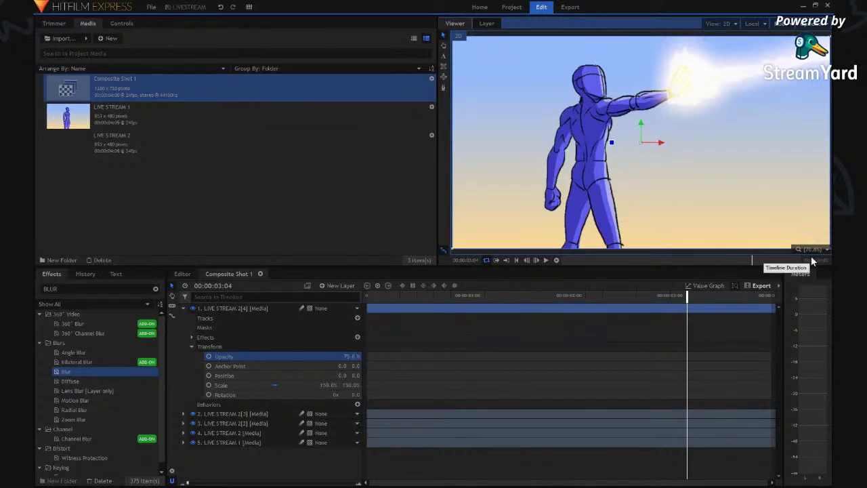
# Queue Composite Shot 1 for export, set its output file to LIVESTREAM1 as MP4, and start exporting.
pyautogui.click(767, 288)
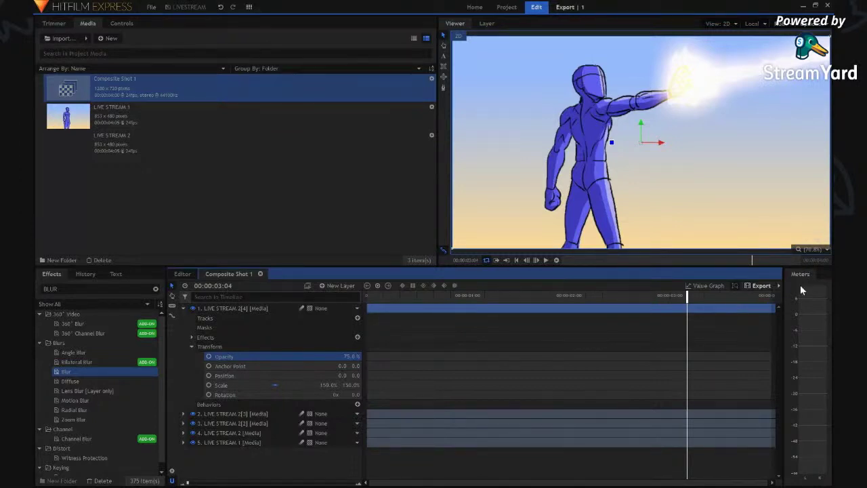
pyautogui.click(562, 7)
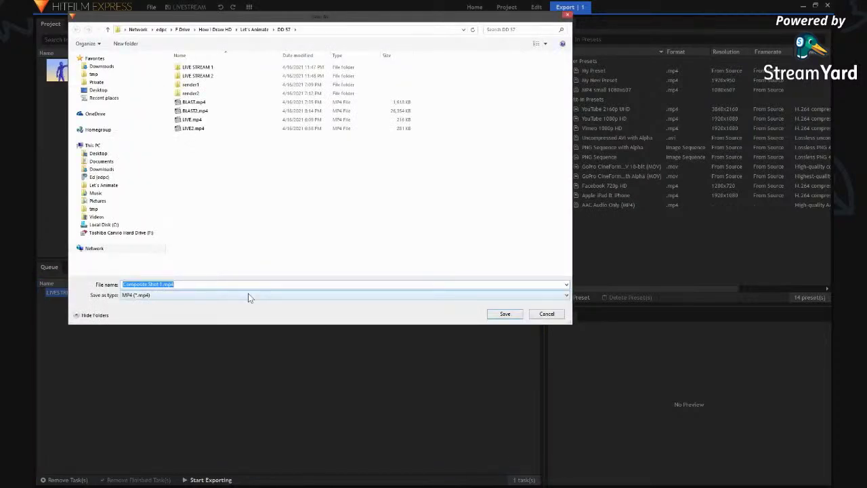
pyautogui.write('LIVESTREAM1')
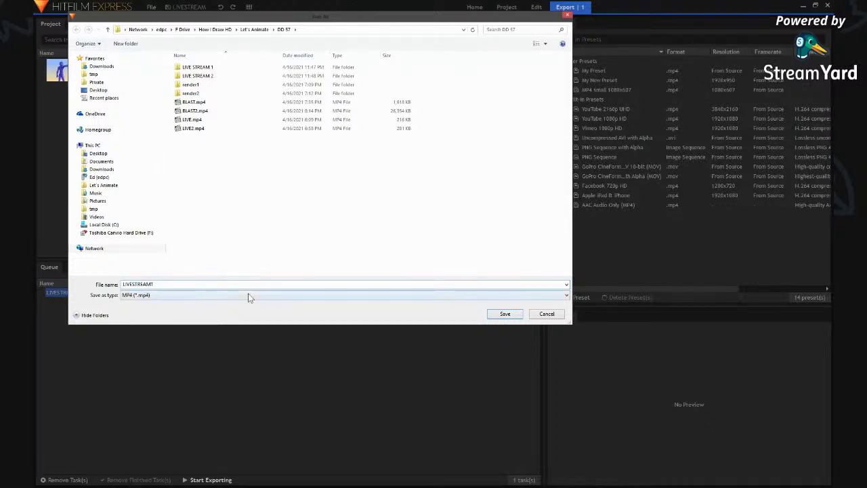
pyautogui.click(499, 317)
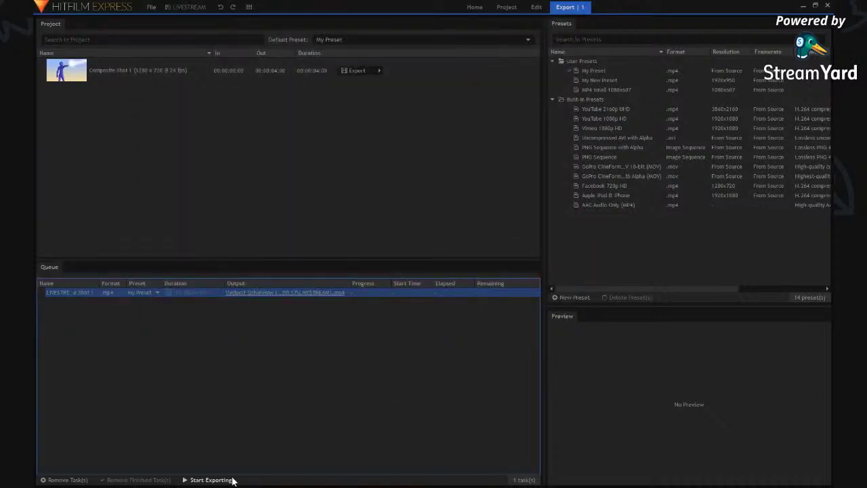
pyautogui.click(224, 480)
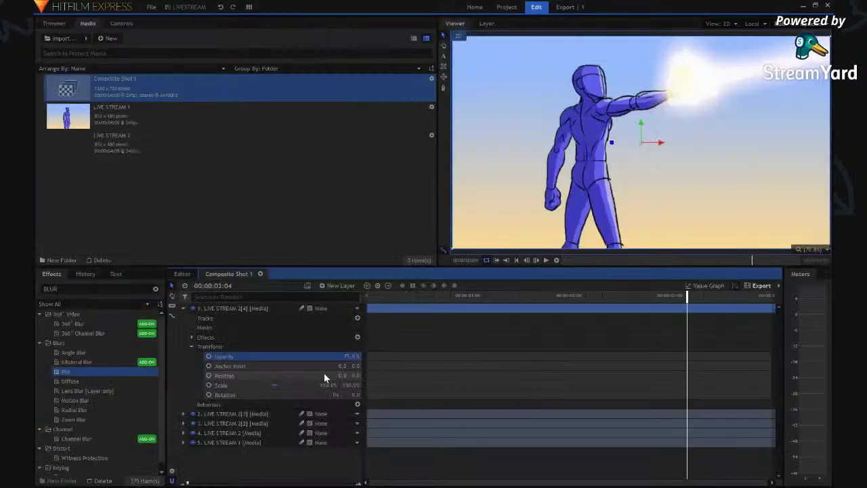
# Collapse the top layer's properties and nest Composite Shot 1 in a new 1280 x 720 composite shot named RGB.
pyautogui.click(192, 346)
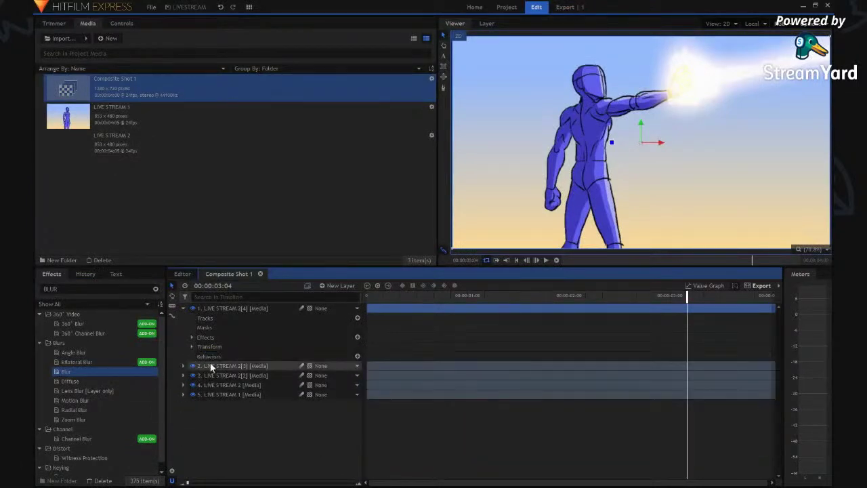
pyautogui.click(183, 308)
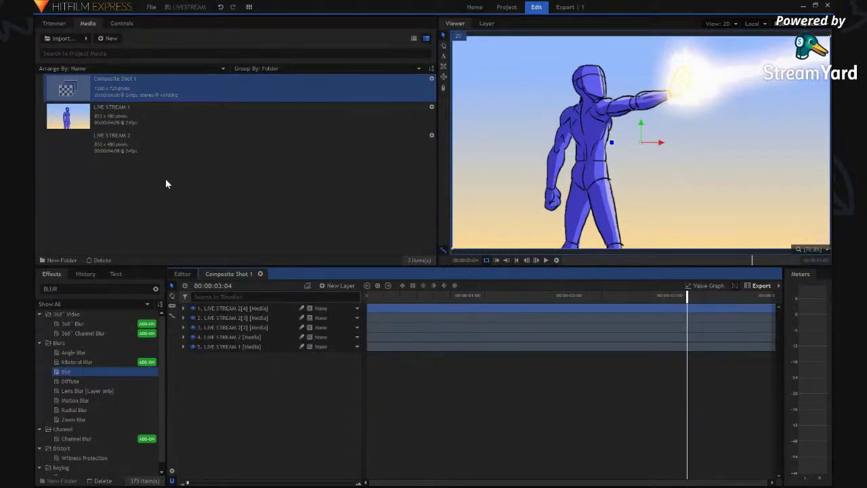
pyautogui.click(66, 86)
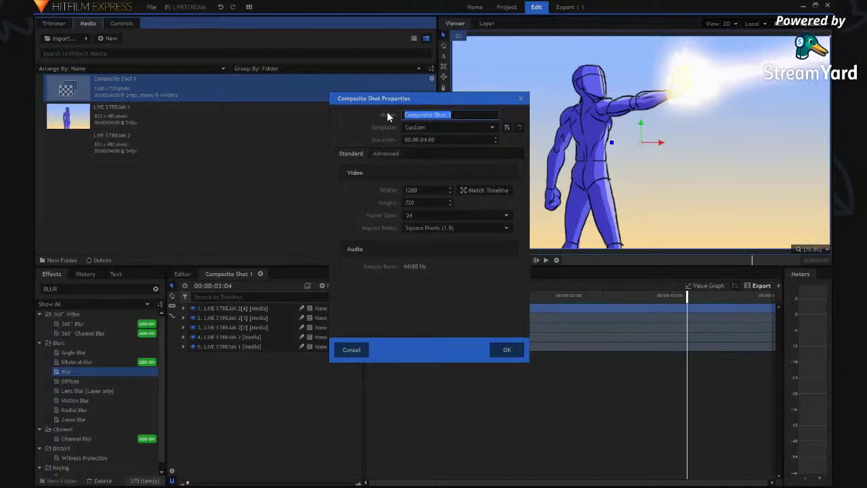
pyautogui.write('RGB')
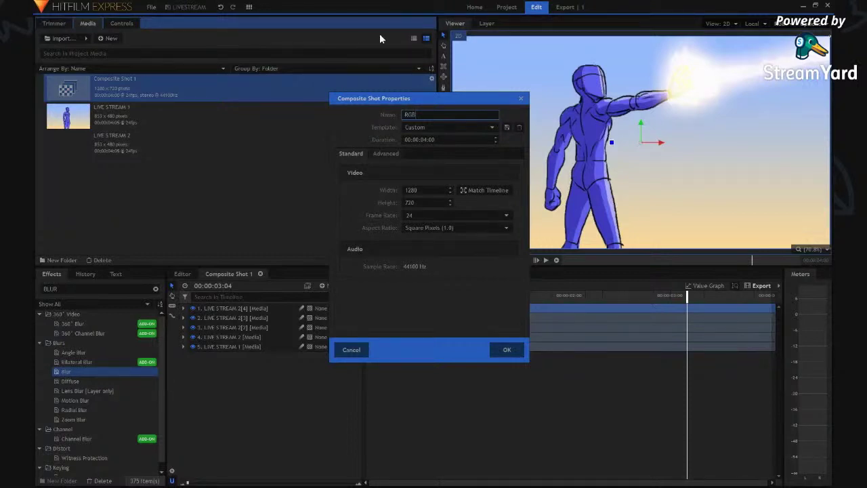
pyautogui.click(506, 350)
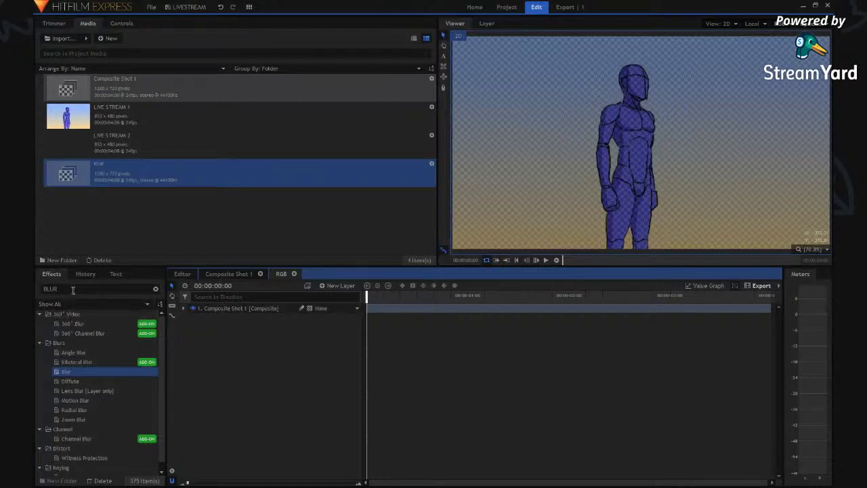
# Search the effects for "levels" and apply Levels Histogram to the Composite Shot 1 layer in RGB.
pyautogui.moveTo(73, 290); pyautogui.dragTo(33, 283)
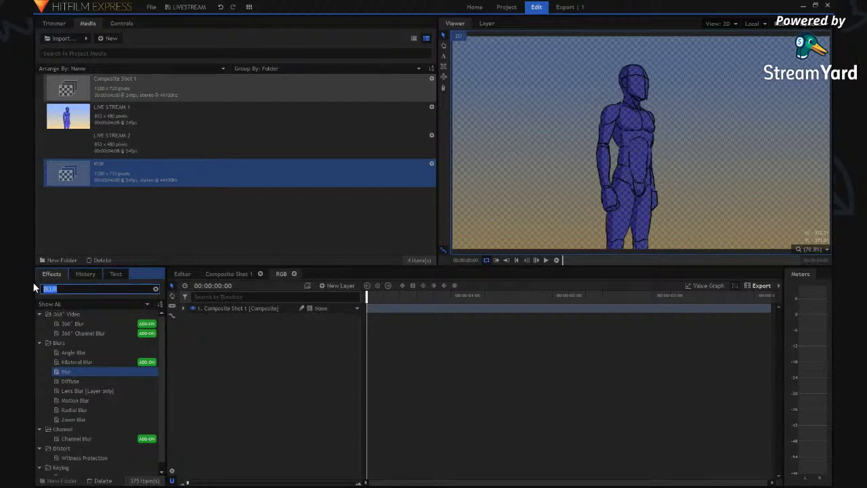
pyautogui.write('lve')
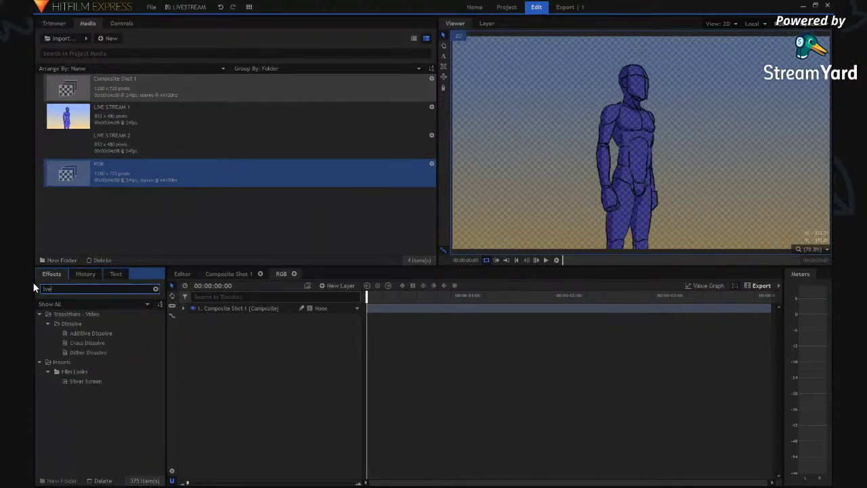
pyautogui.press('BackSpace')
pyautogui.press('BackSpace')
pyautogui.write('evels')
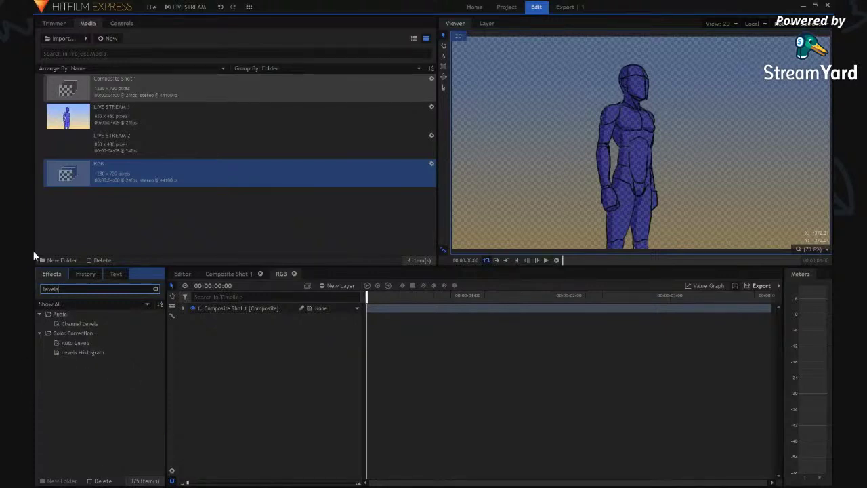
pyautogui.click(69, 352)
pyautogui.moveTo(65, 351); pyautogui.dragTo(243, 312)
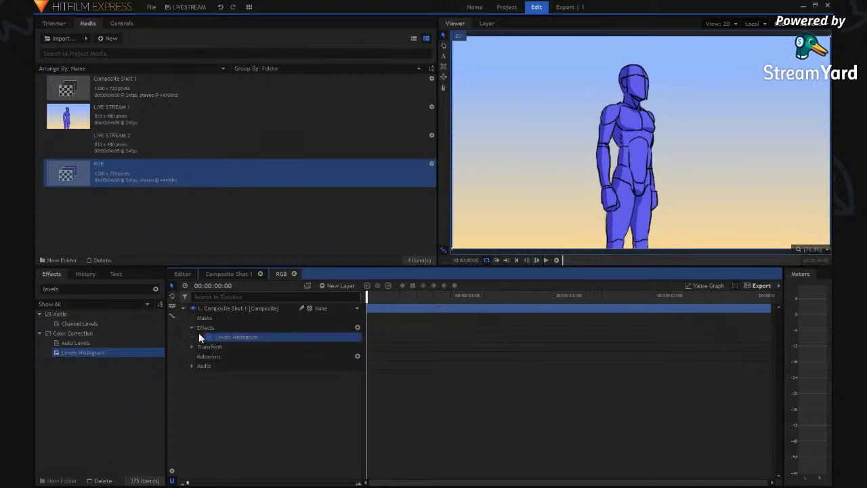
# Examine the Levels Histogram channel and input/output settings, collapse the properties, and leave the Composite Shot 1 layer selected.
pyautogui.click(201, 337)
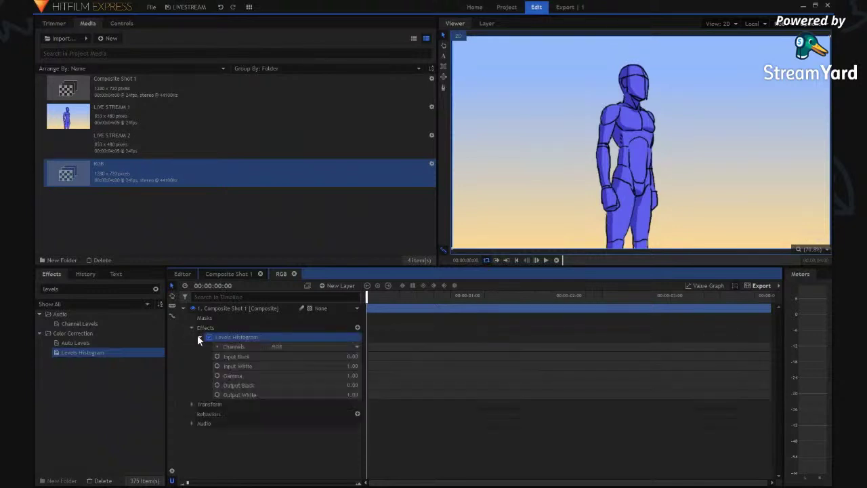
pyautogui.click(192, 327)
pyautogui.click(191, 328)
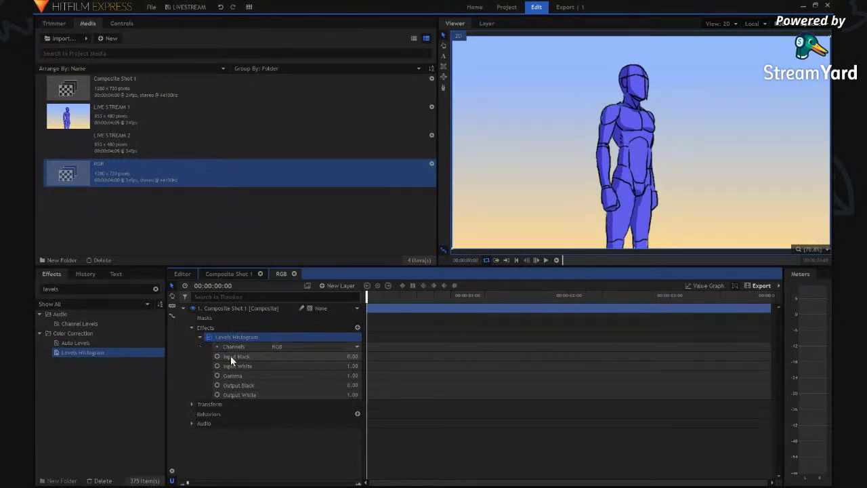
pyautogui.click(192, 327)
pyautogui.click(214, 310)
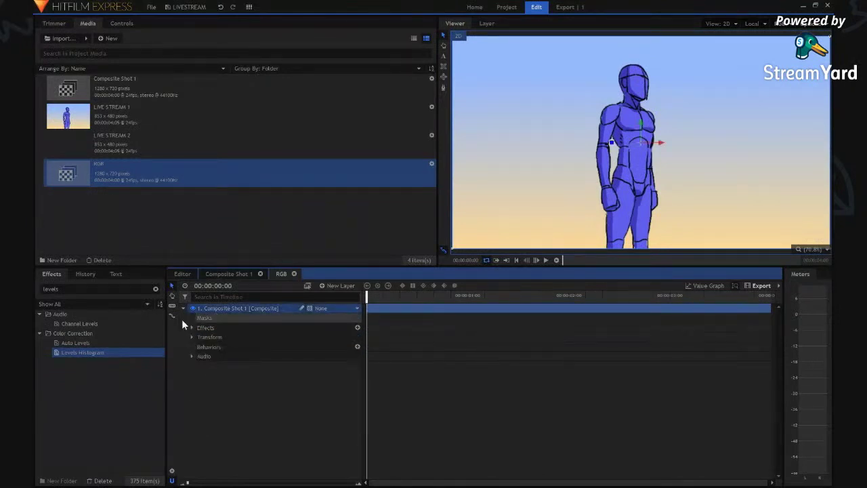
pyautogui.click(183, 309)
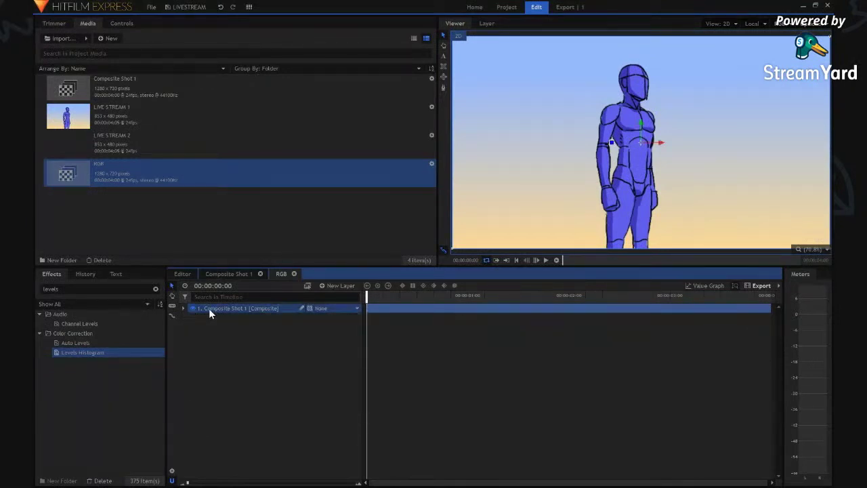
# Duplicate the Composite Shot 1 layer twice and change all three layers to a brightening blend mode.
pyautogui.hotkey('ctrl', 'd')
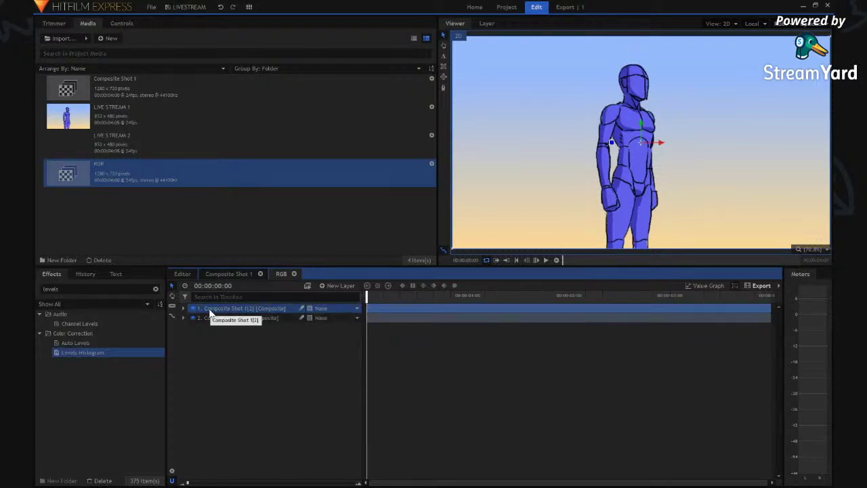
pyautogui.hotkey('ctrl', 'd')
pyautogui.moveTo(238, 363); pyautogui.dragTo(232, 299)
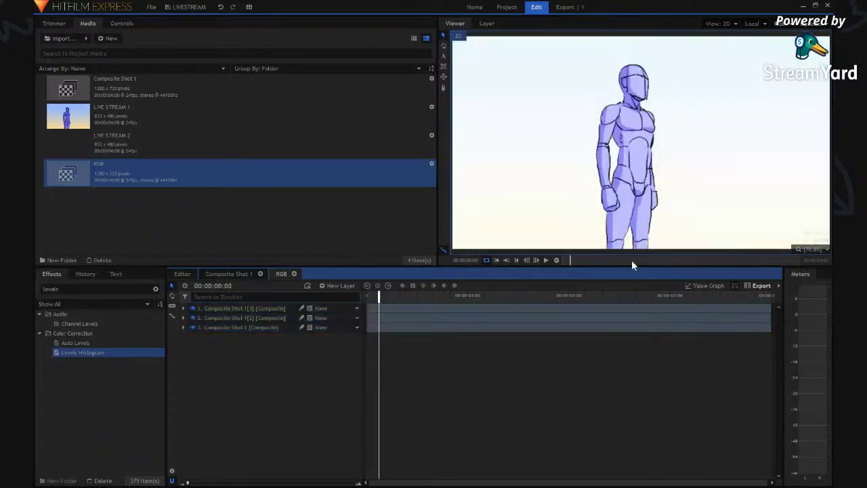
# Rename the three stacked layers R, G and B in order from the uppermost layer down.
pyautogui.click(217, 309)
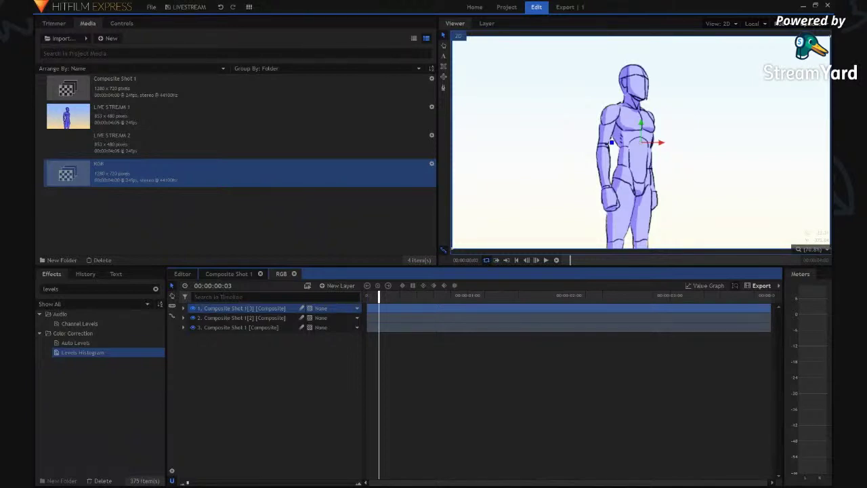
pyautogui.press('Return')
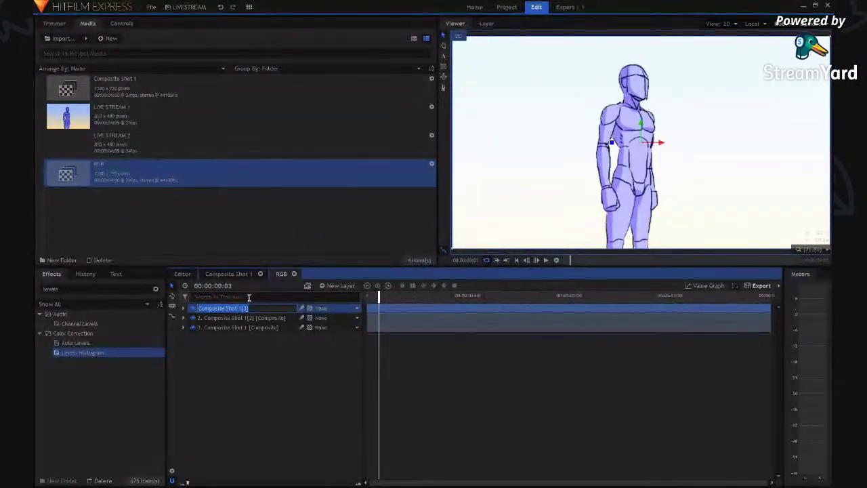
pyautogui.write('R')
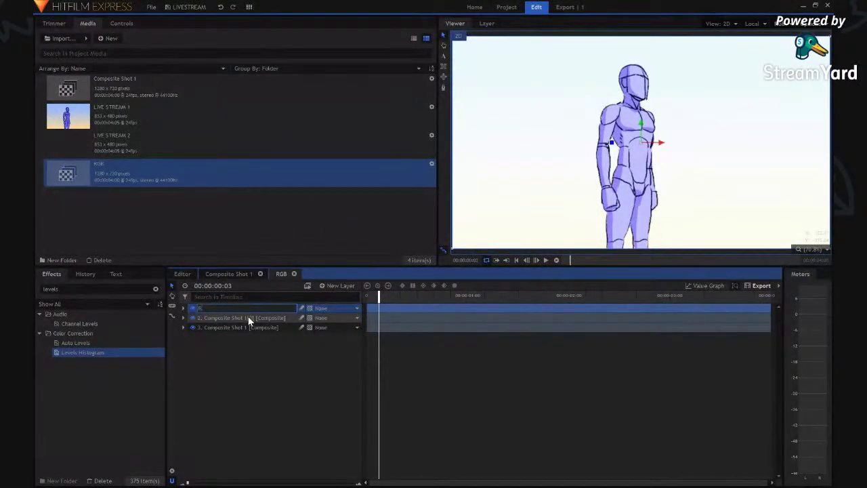
pyautogui.click(250, 318)
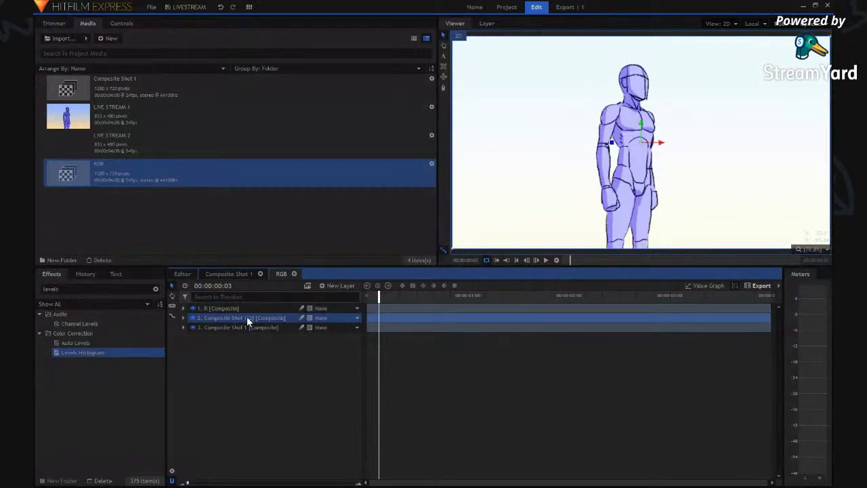
pyautogui.press('Return')
pyautogui.write('G')
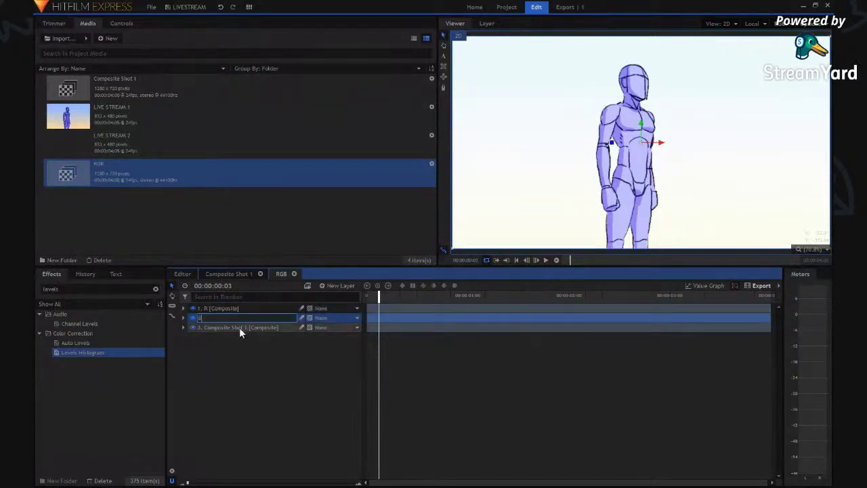
pyautogui.click(227, 329)
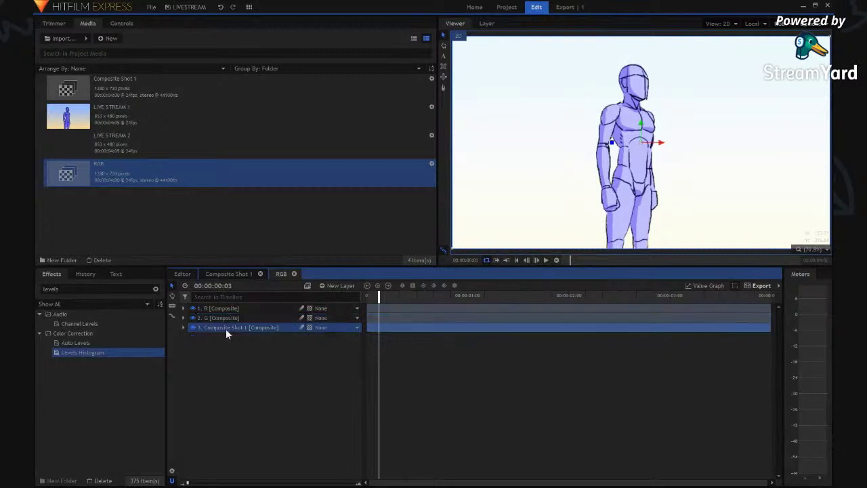
pyautogui.press('Return')
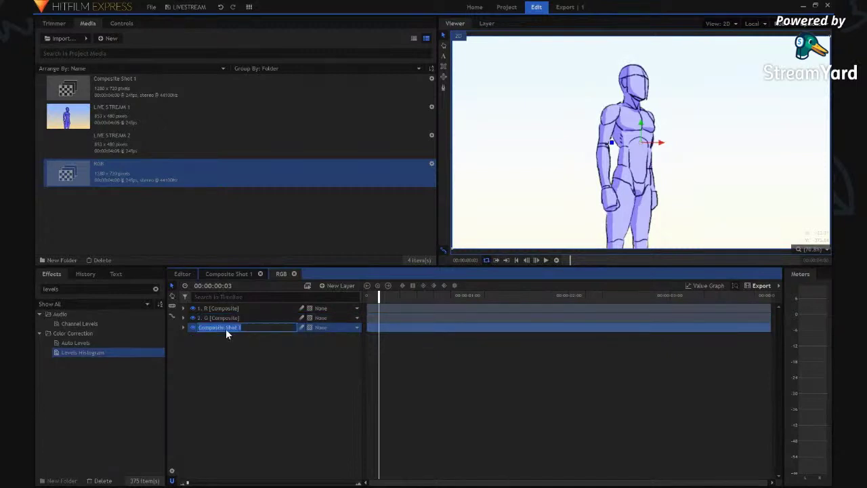
pyautogui.write('B')
pyautogui.click(239, 351)
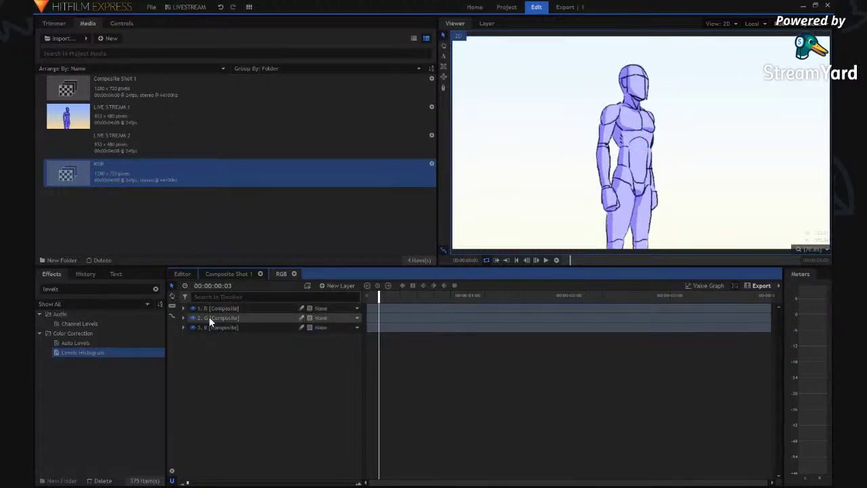
# Set Green Output White to 0 in the B layer's Levels Histogram effect.
pyautogui.click(210, 327)
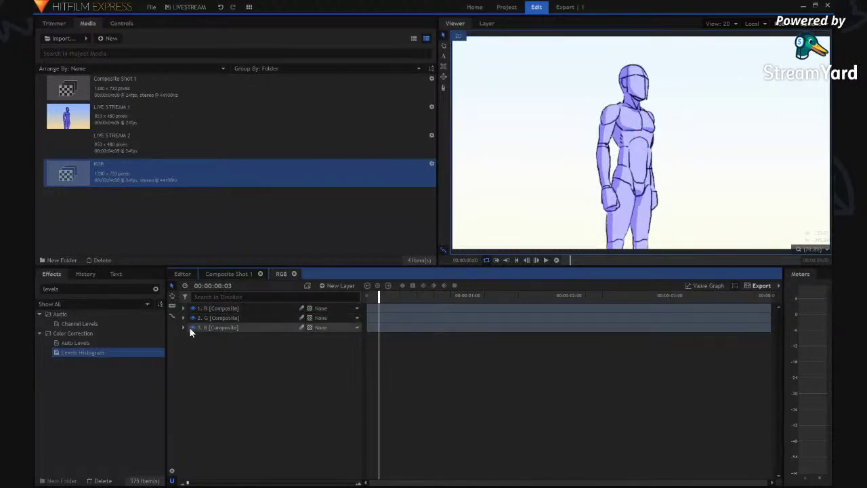
pyautogui.click(125, 24)
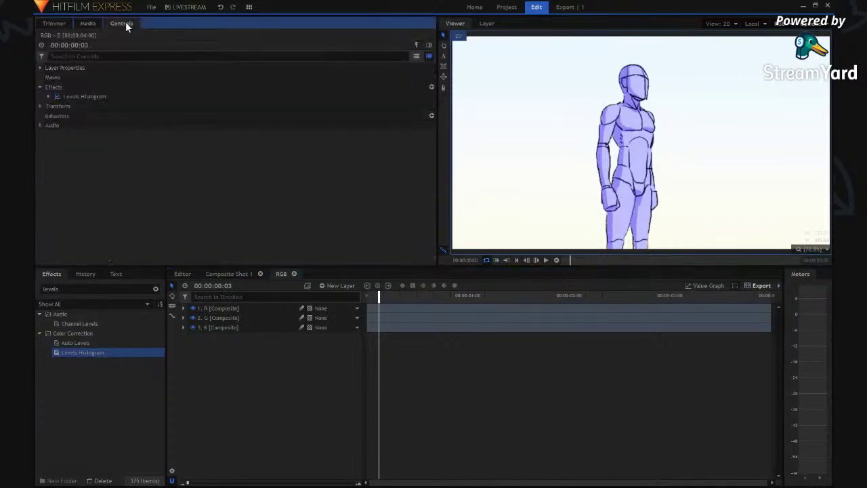
pyautogui.click(49, 96)
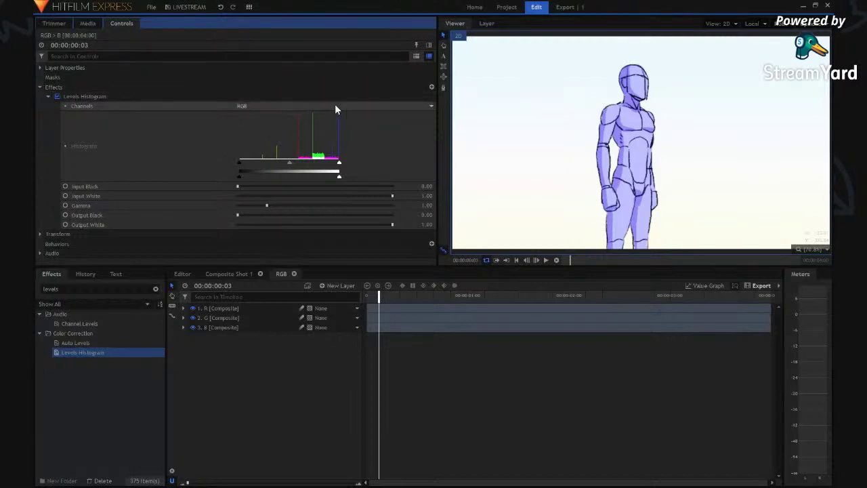
pyautogui.click(277, 106)
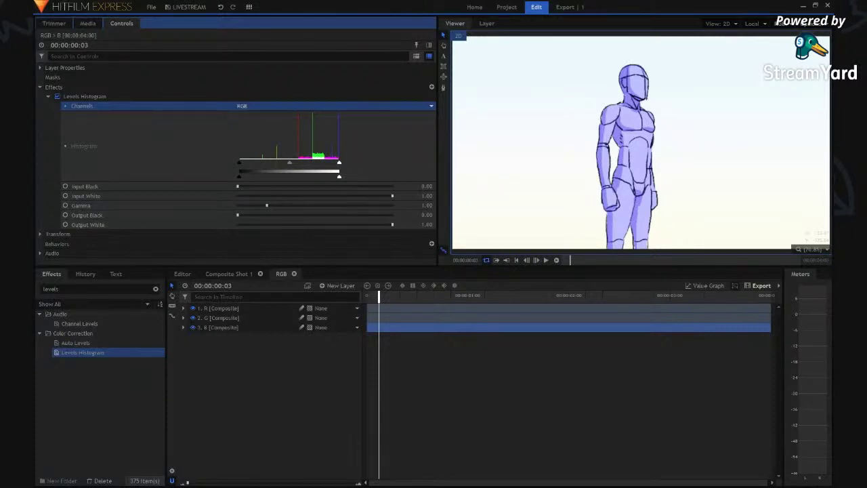
pyautogui.click(252, 145)
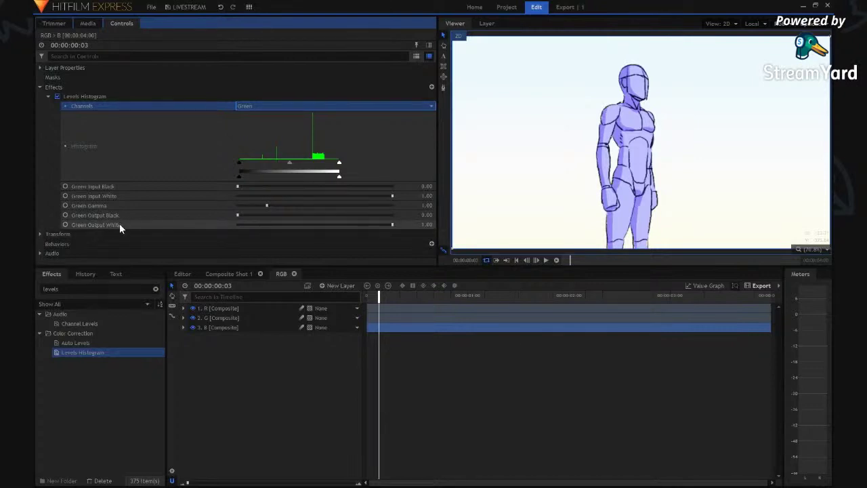
pyautogui.click(421, 224)
pyautogui.press('BackSpace')
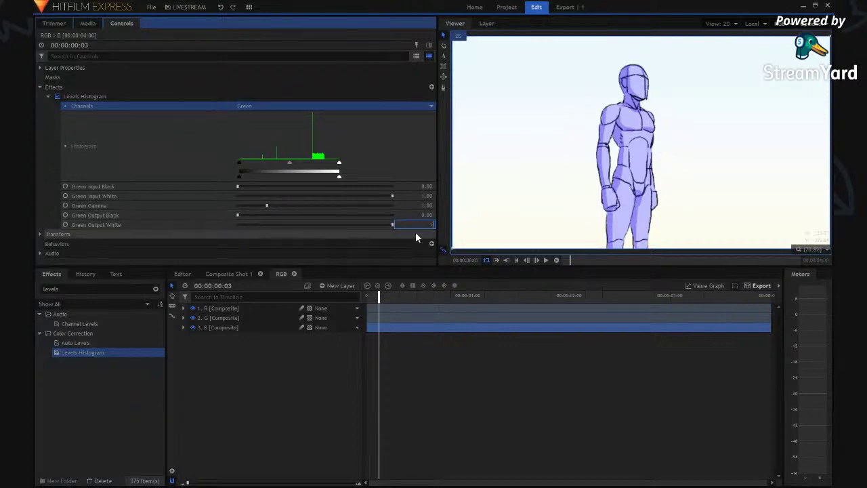
pyautogui.write('0')
pyautogui.click(415, 227)
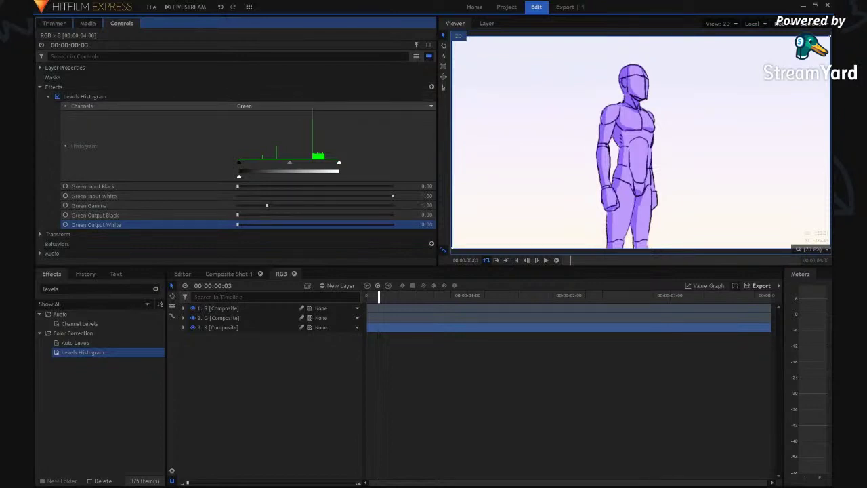
# Set Red Output White to 0 in the B layer's Levels Histogram and deselect the layer.
pyautogui.click(249, 131)
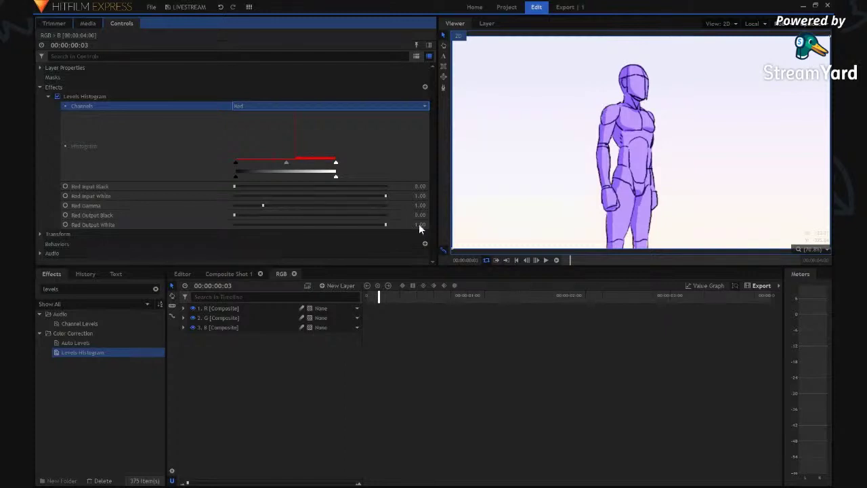
pyautogui.click(419, 225)
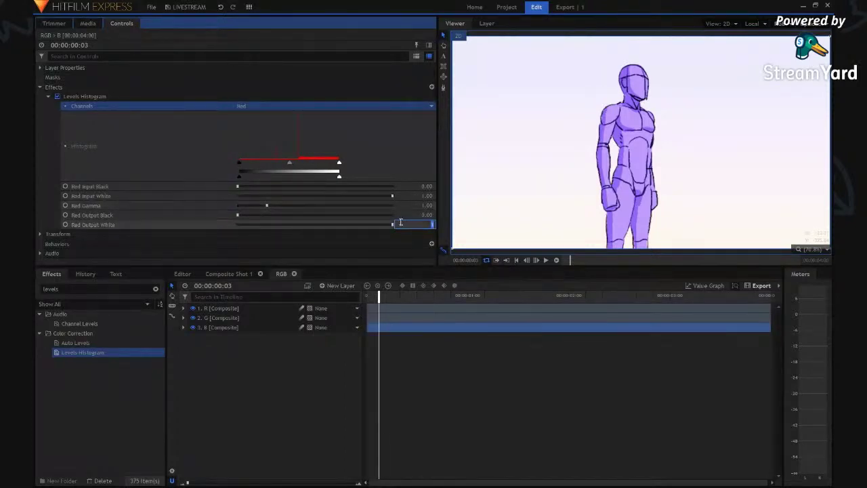
pyautogui.write('0')
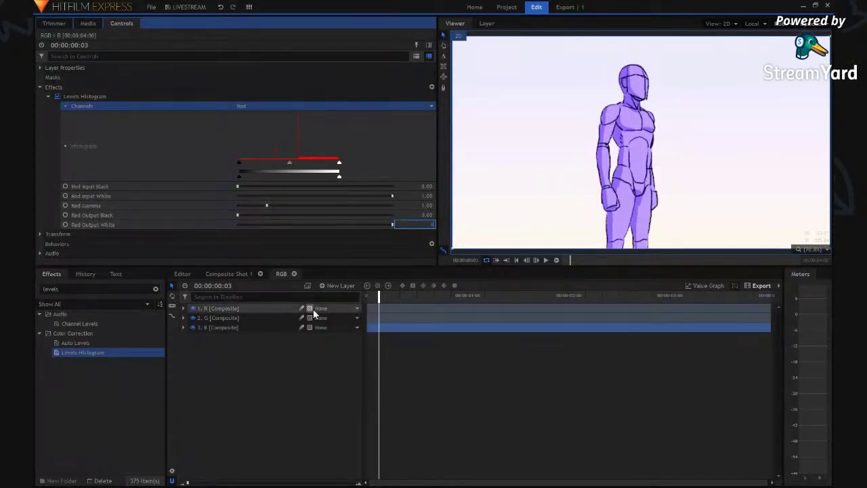
pyautogui.click(312, 372)
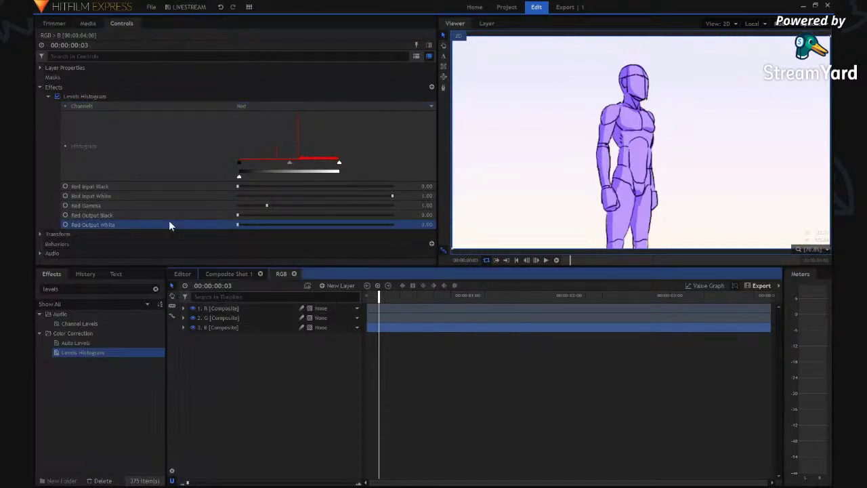
pyautogui.click(275, 444)
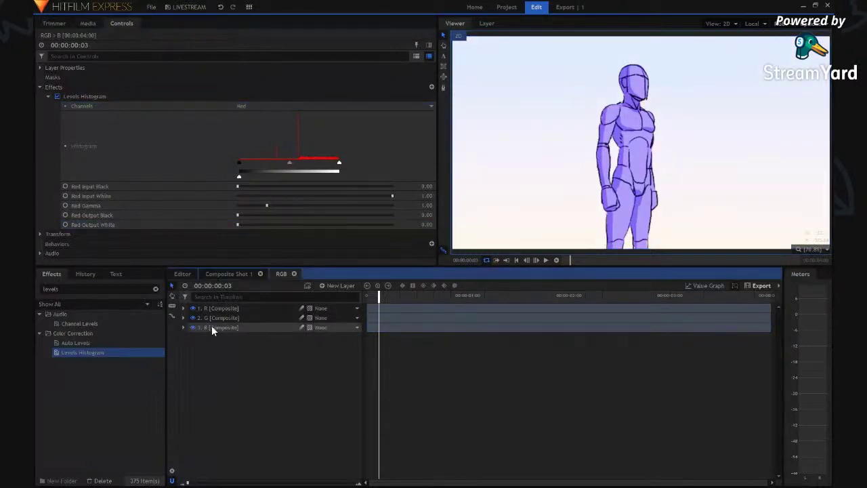
# Set Blue Output White to 0 in the G layer's Levels Histogram effect.
pyautogui.click(228, 319)
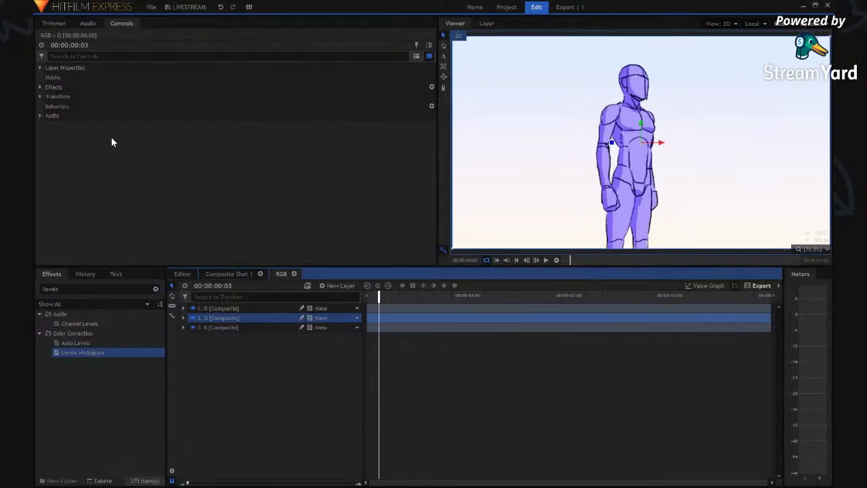
pyautogui.moveTo(47, 96); pyautogui.dragTo(48, 97)
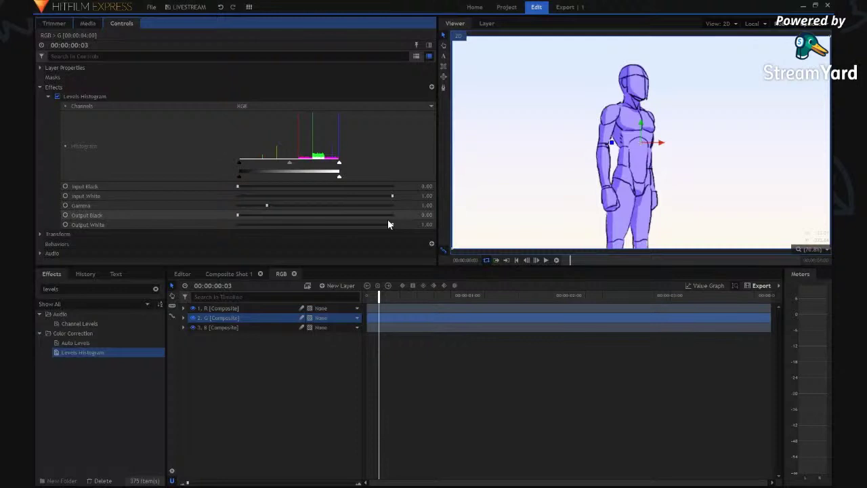
pyautogui.click(338, 107)
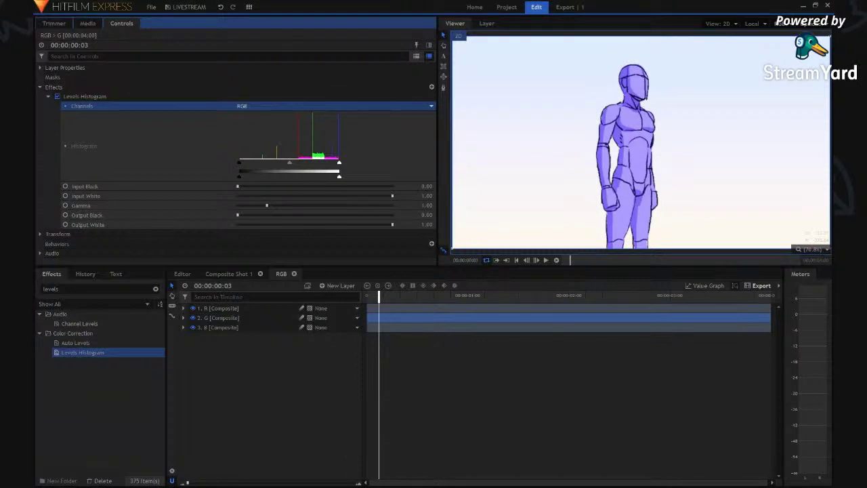
pyautogui.press('Down')
pyautogui.press('Down')
pyautogui.press('Down')
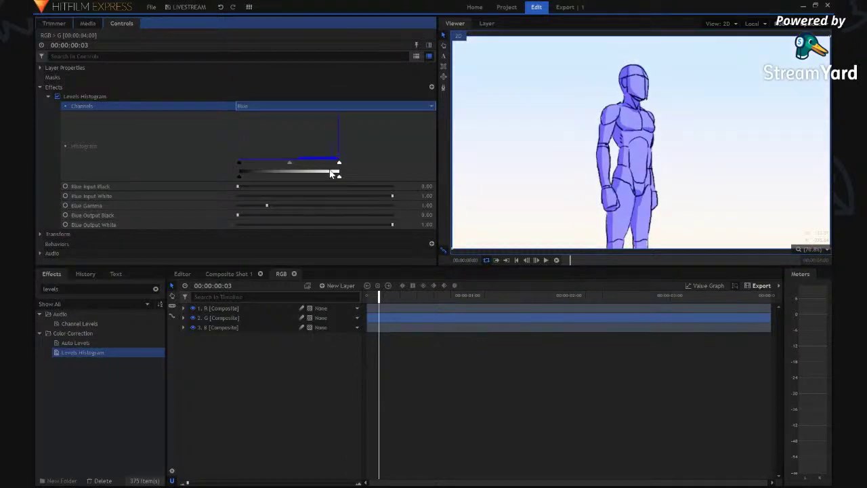
pyautogui.click(425, 224)
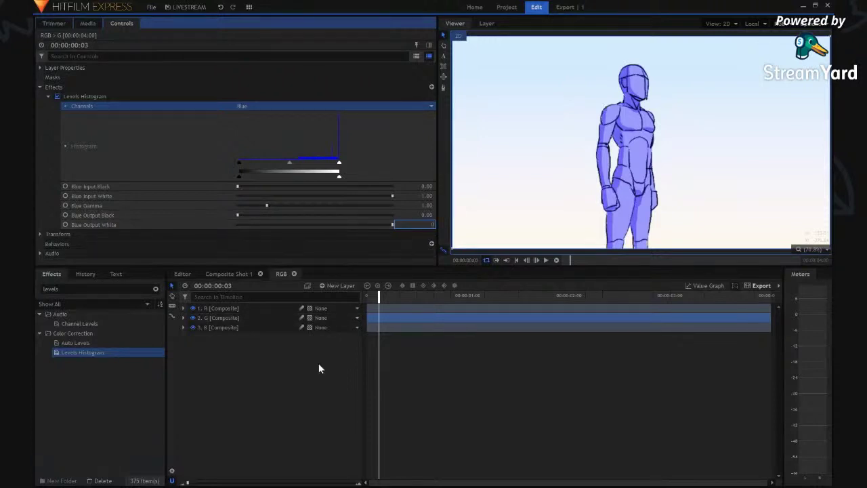
pyautogui.write('0')
pyautogui.press('Return')
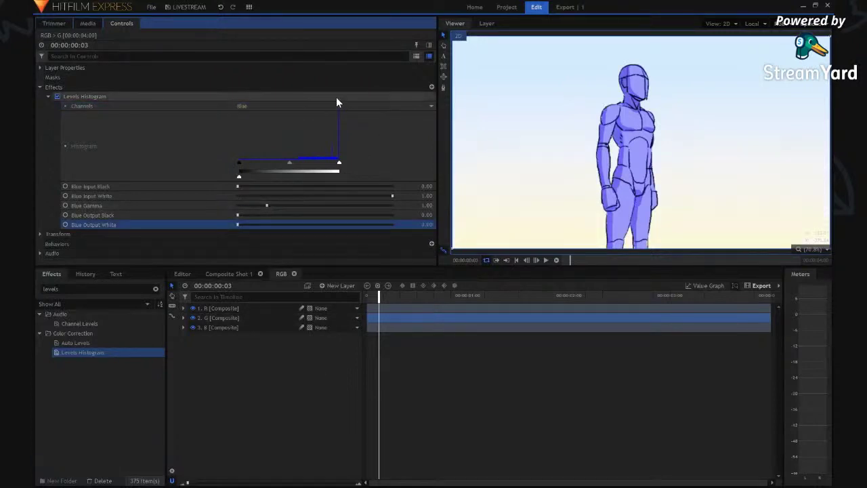
# Set Red Output White to 0 in the G layer's Levels Histogram effect.
pyautogui.click(353, 126)
pyautogui.click(426, 225)
pyautogui.write('0')
pyautogui.press('Return')
# Set Blue Output White to 0 in the R layer's Levels Histogram effect.
pyautogui.click(232, 309)
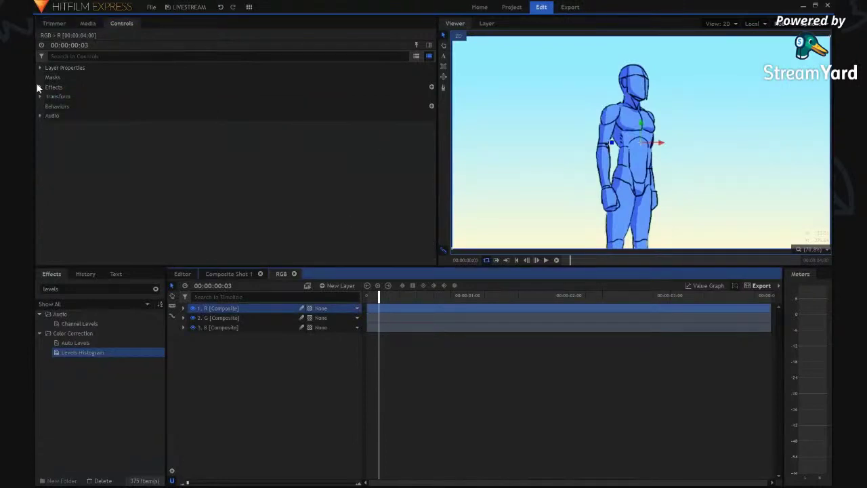
pyautogui.click(39, 87)
pyautogui.click(48, 96)
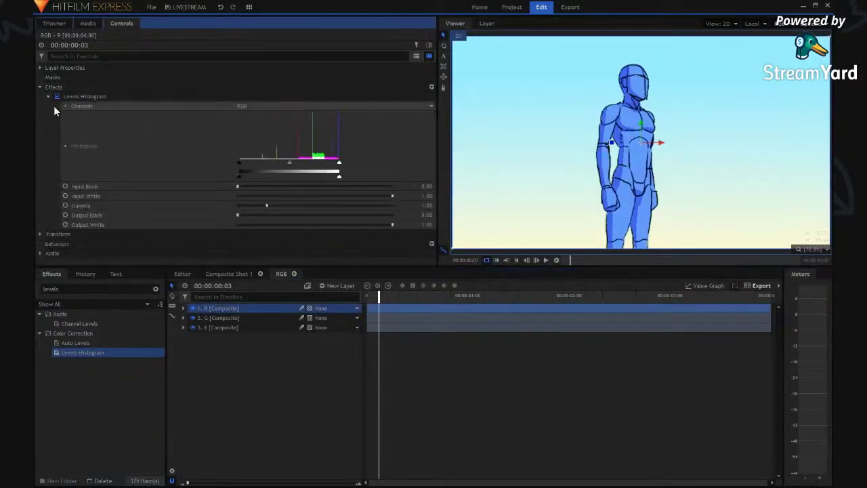
pyautogui.click(304, 108)
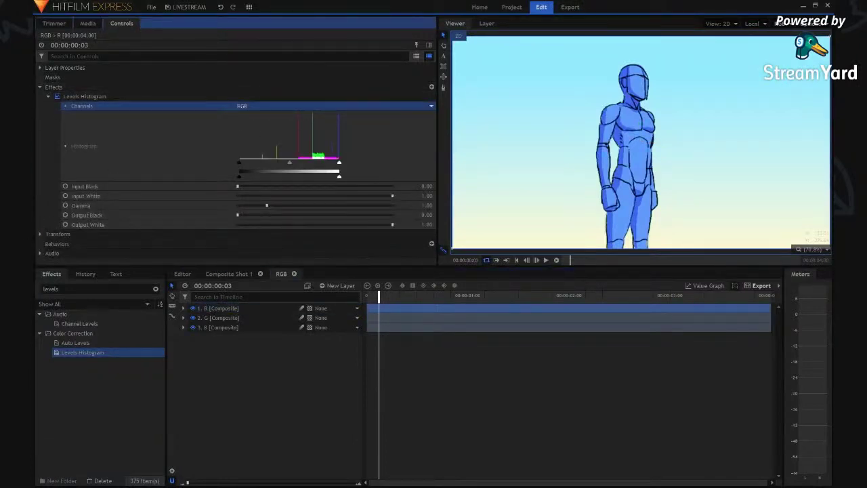
pyautogui.click(296, 151)
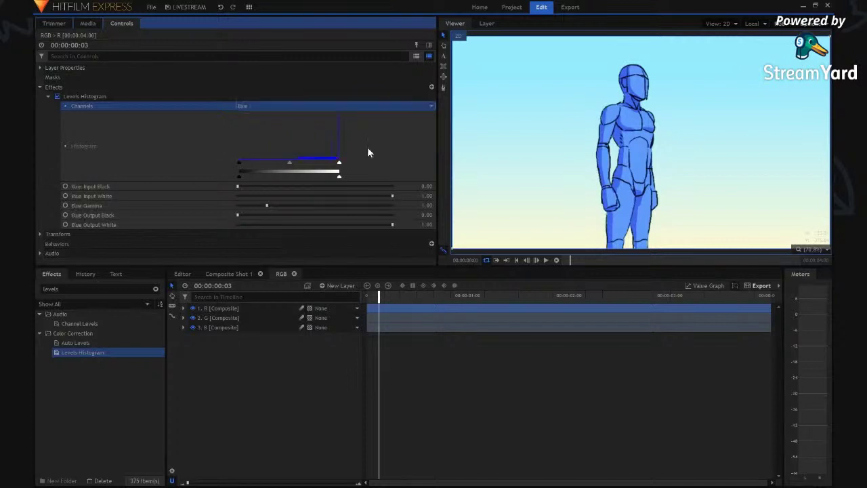
pyautogui.click(424, 224)
pyautogui.write('0')
pyautogui.press('Return')
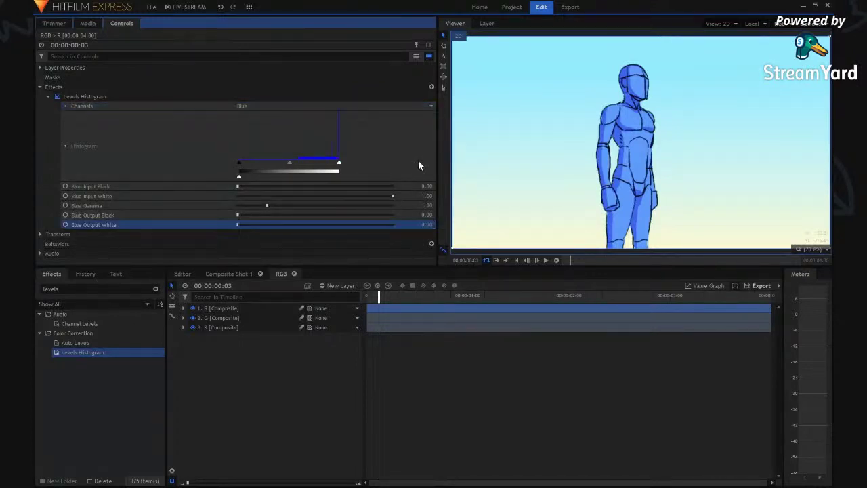
# Set Green Output White to 0 in the R layer's Levels Histogram effect.
pyautogui.click(407, 106)
pyautogui.press('Up')
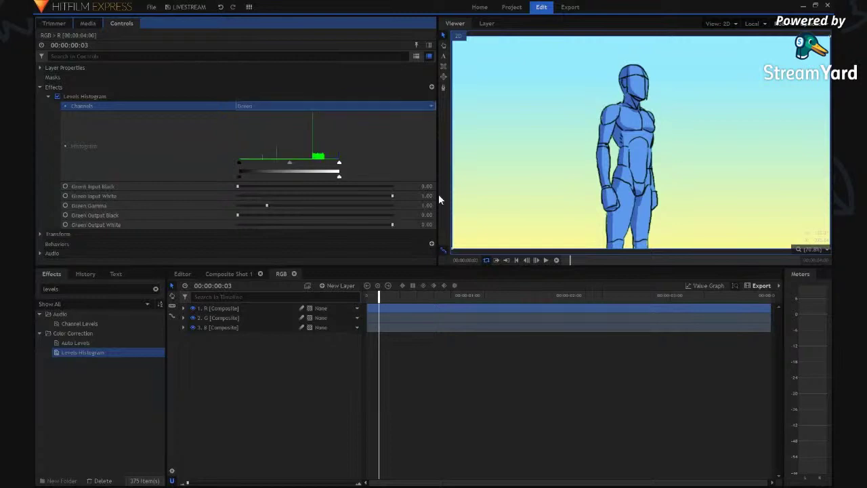
pyautogui.click(425, 225)
pyautogui.write('0')
pyautogui.press('Return')
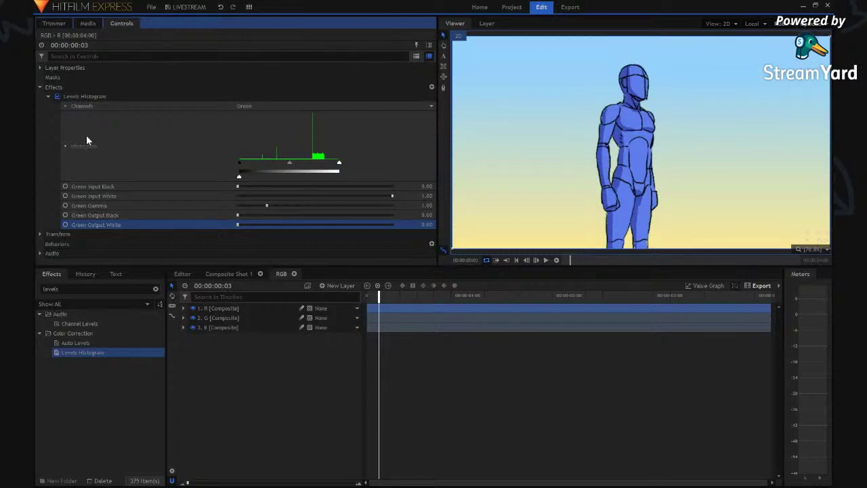
# Unlink the B layer's scale axes in its Transform properties and set the horizontal scale to 100.4%.
pyautogui.click(47, 89)
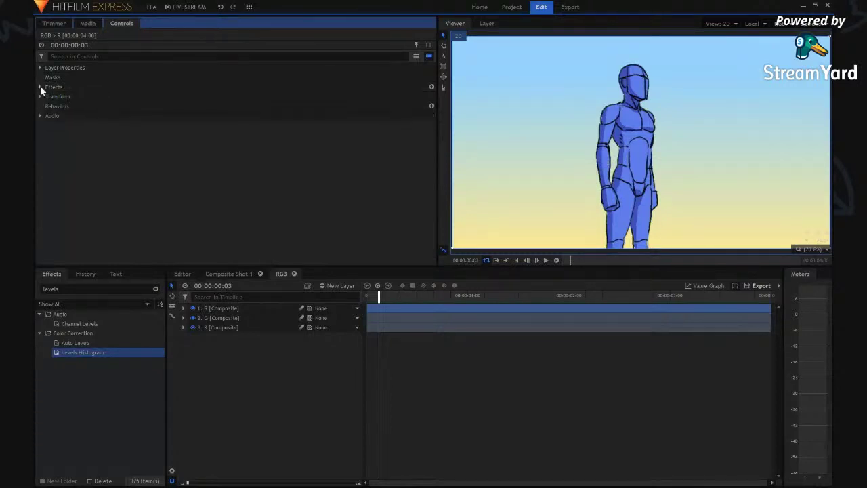
pyautogui.click(40, 87)
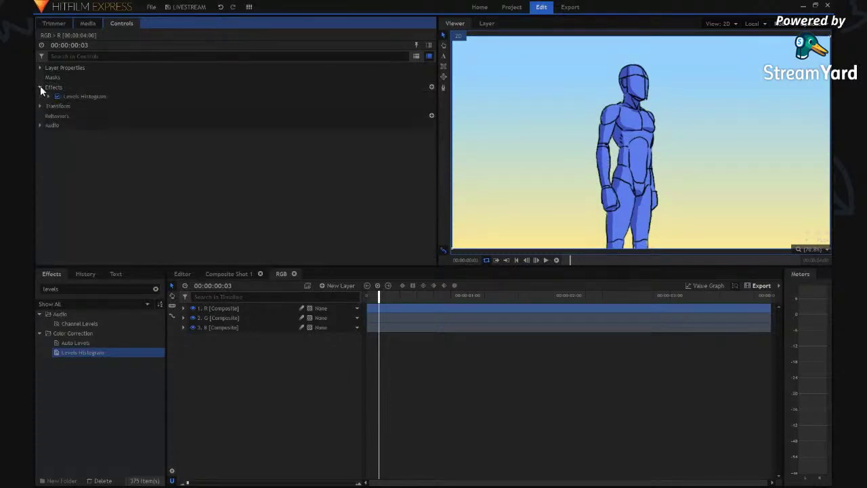
pyautogui.click(185, 327)
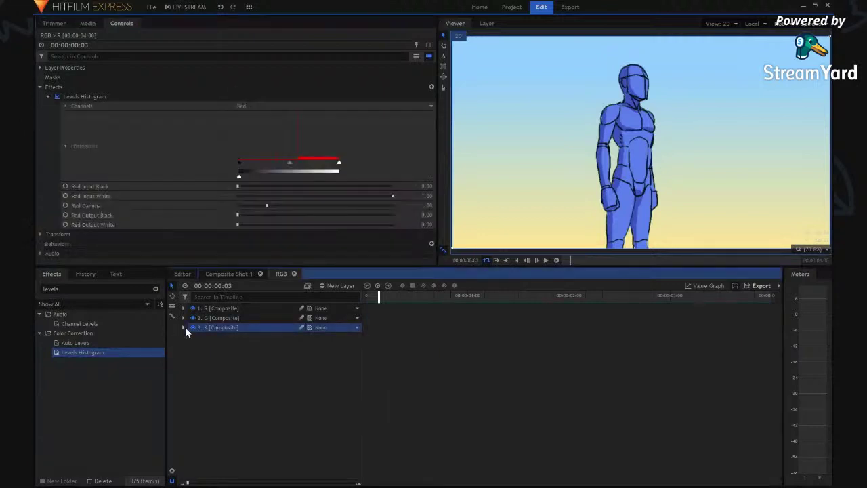
pyautogui.click(183, 327)
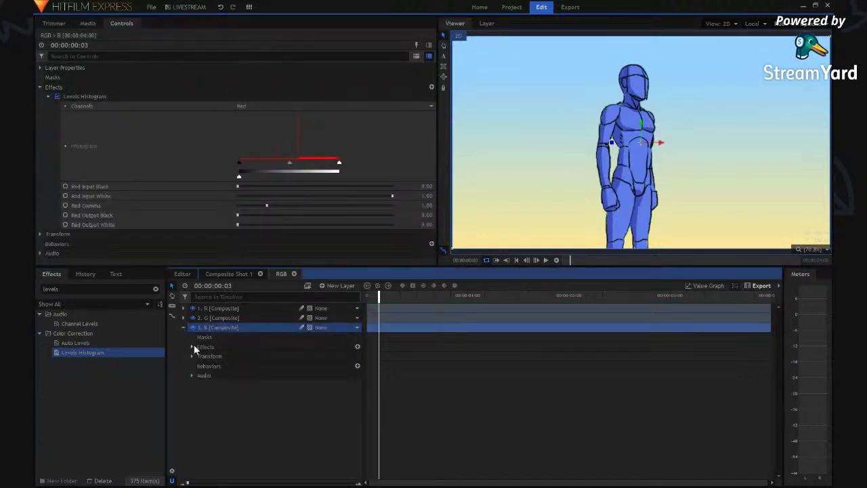
pyautogui.click(192, 355)
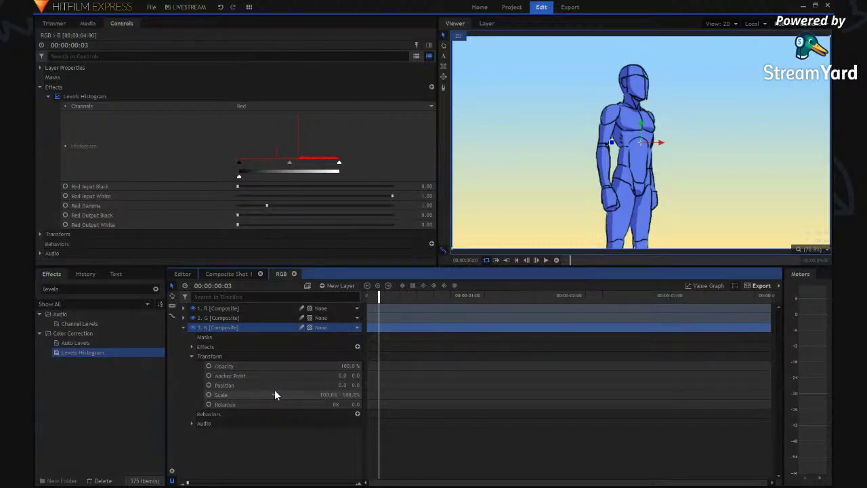
pyautogui.click(48, 96)
pyautogui.click(40, 87)
pyautogui.click(40, 96)
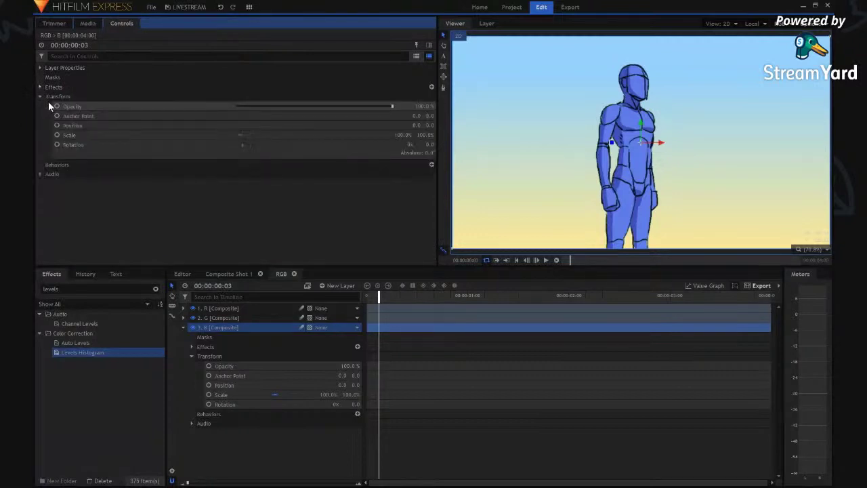
pyautogui.click(240, 135)
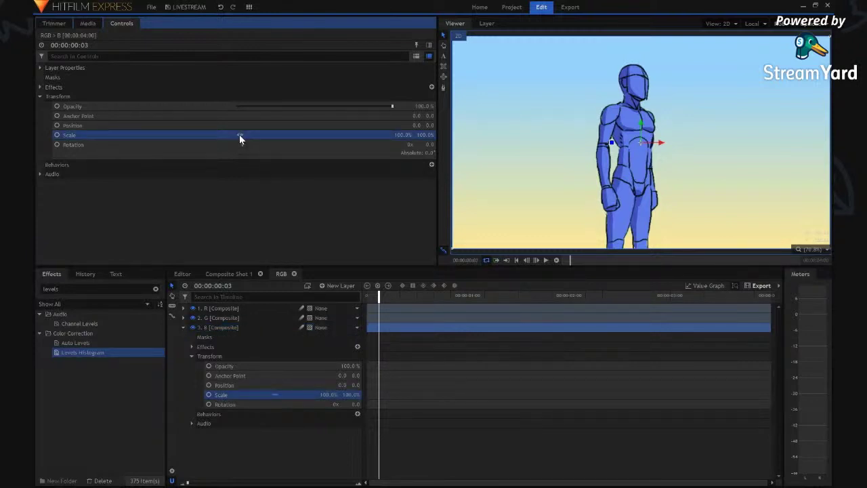
pyautogui.click(405, 135)
pyautogui.click(410, 134)
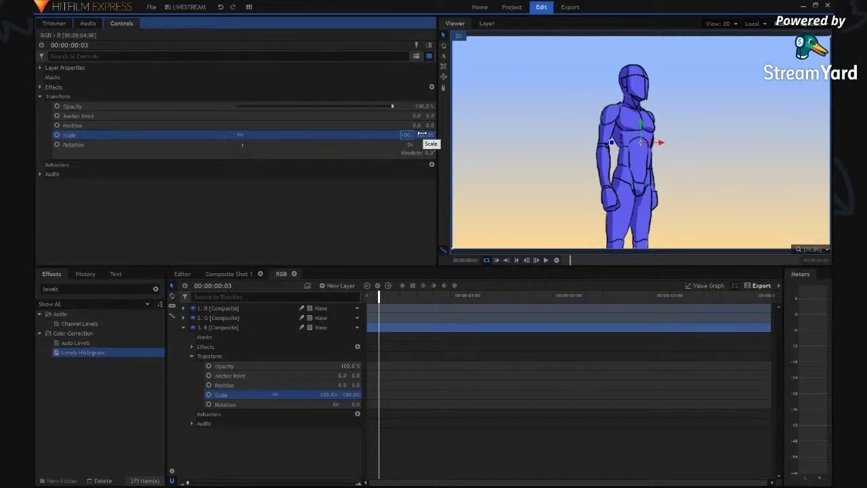
pyautogui.write('.4')
pyautogui.press('Return')
pyautogui.click(385, 195)
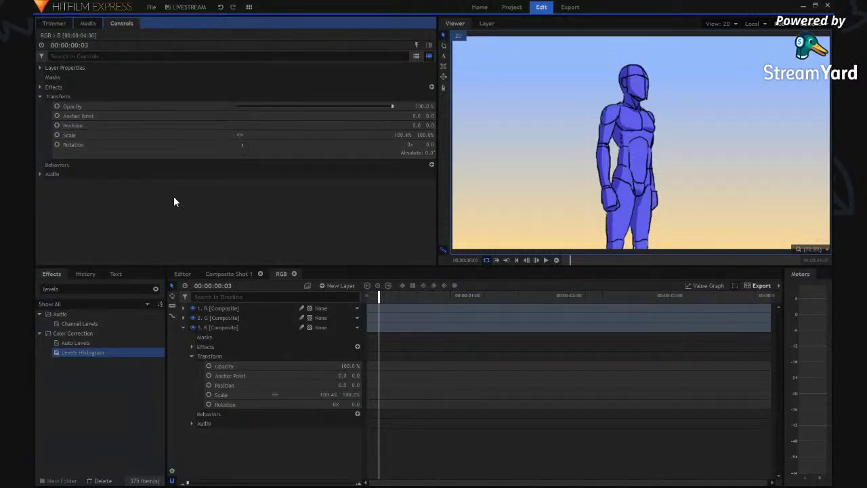
pyautogui.click(184, 326)
# Unlink the R layer's scale axes and set its horizontal scale to 100.4%, keeping the vertical scale at 100%.
pyautogui.click(182, 309)
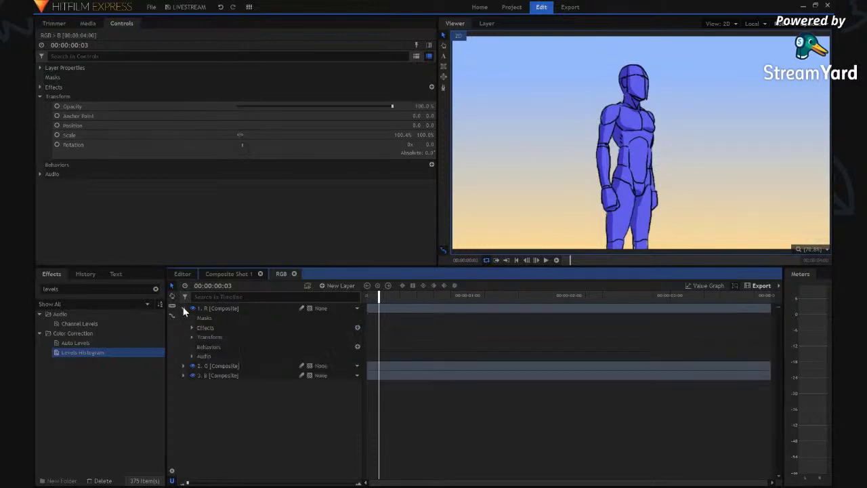
pyautogui.click(193, 336)
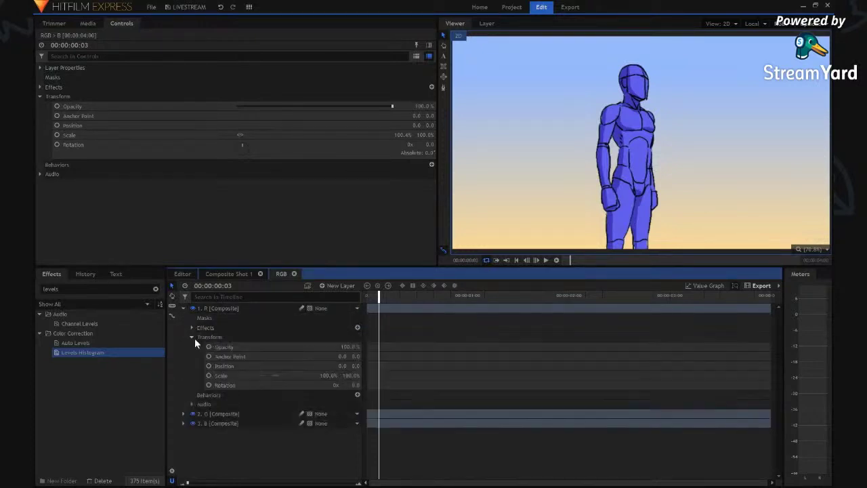
pyautogui.click(285, 376)
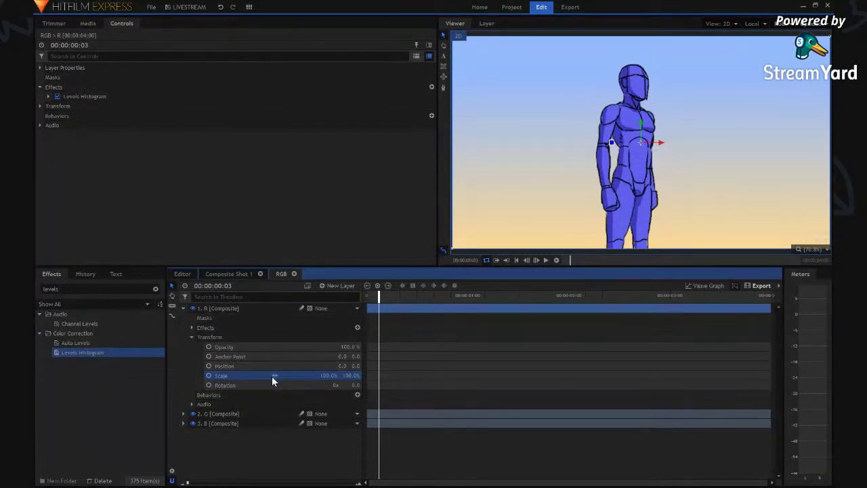
pyautogui.click(333, 375)
pyautogui.click(337, 375)
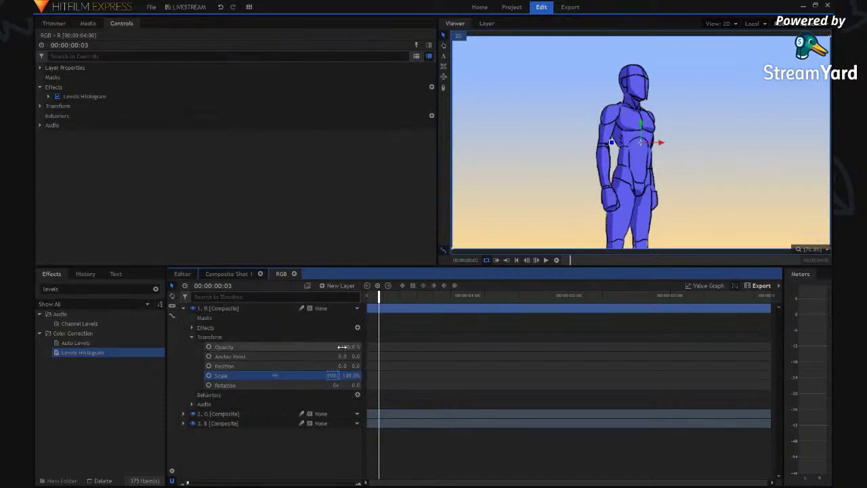
pyautogui.write('4')
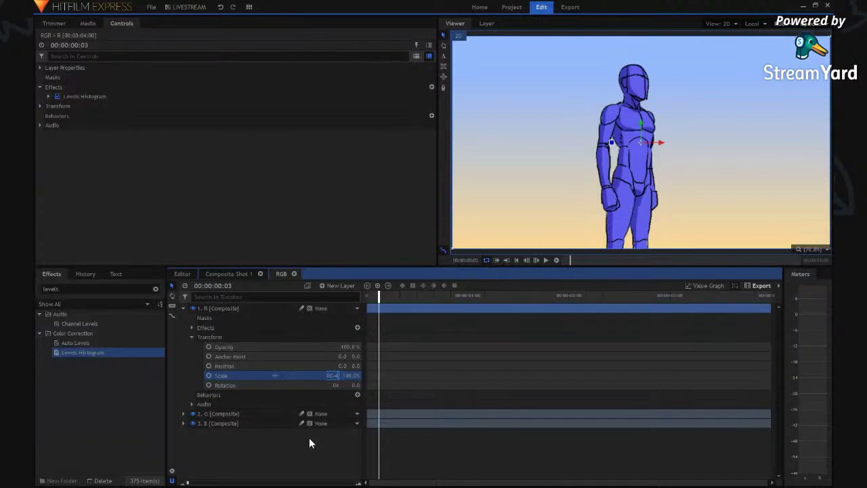
pyautogui.click(309, 443)
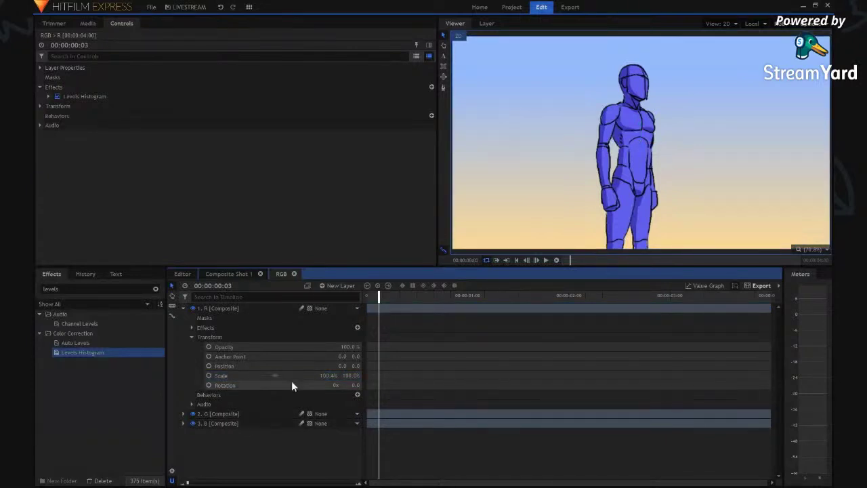
pyautogui.click(183, 309)
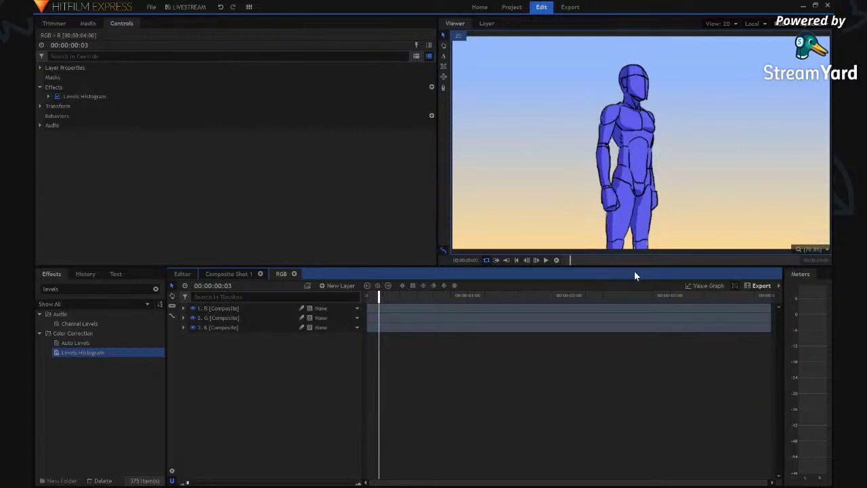
# Play the RGB composite briefly and examine the colour separation along the figure's outlines up close.
pyautogui.press('space')
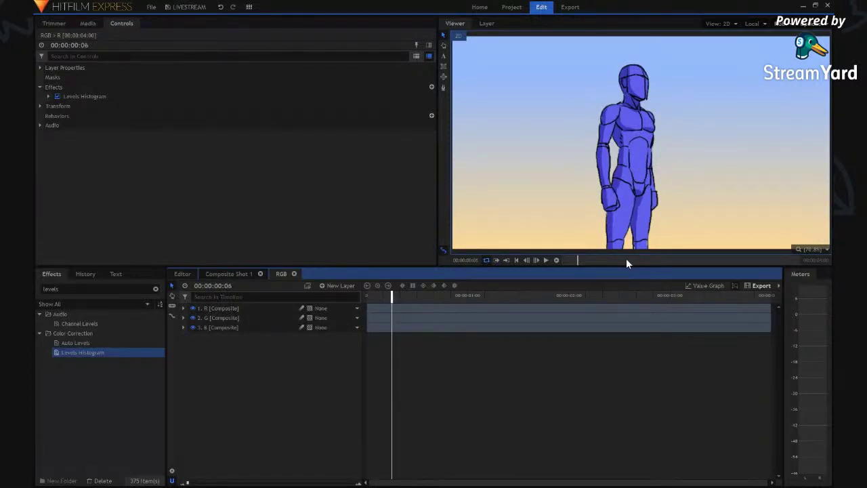
pyautogui.scroll(3, 644, 200)
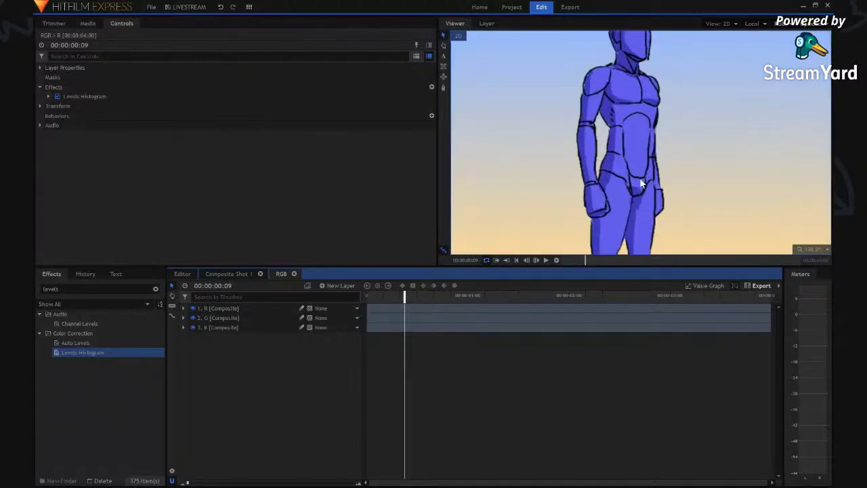
pyautogui.scroll(4, 639, 178)
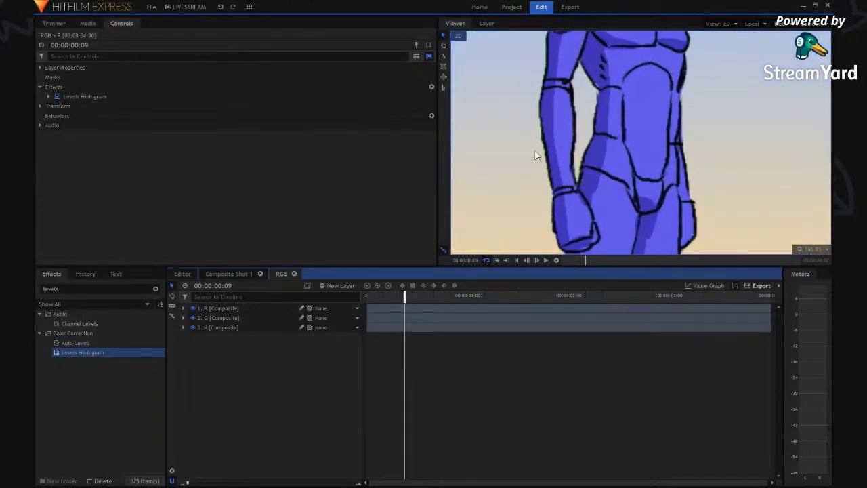
pyautogui.scroll(4, 535, 155)
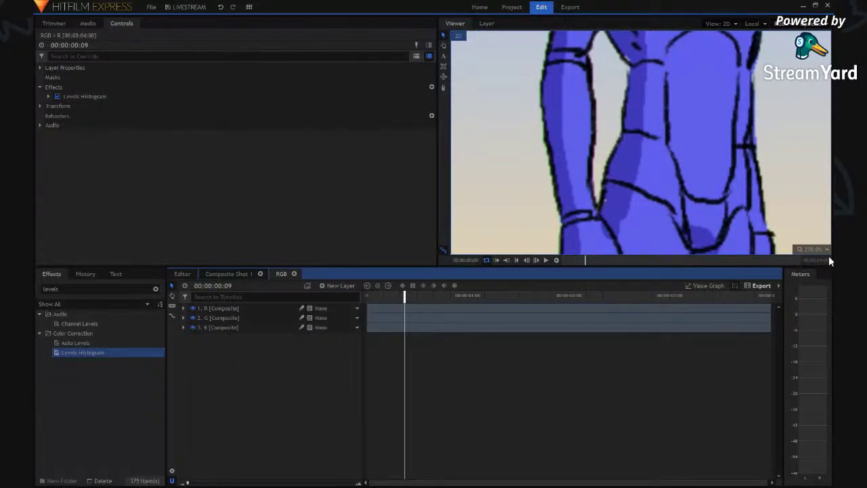
pyautogui.click(799, 348)
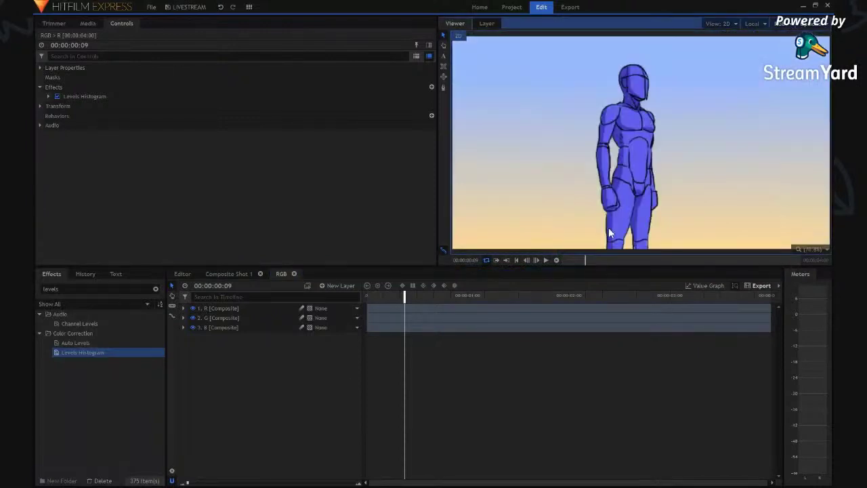
pyautogui.click(296, 357)
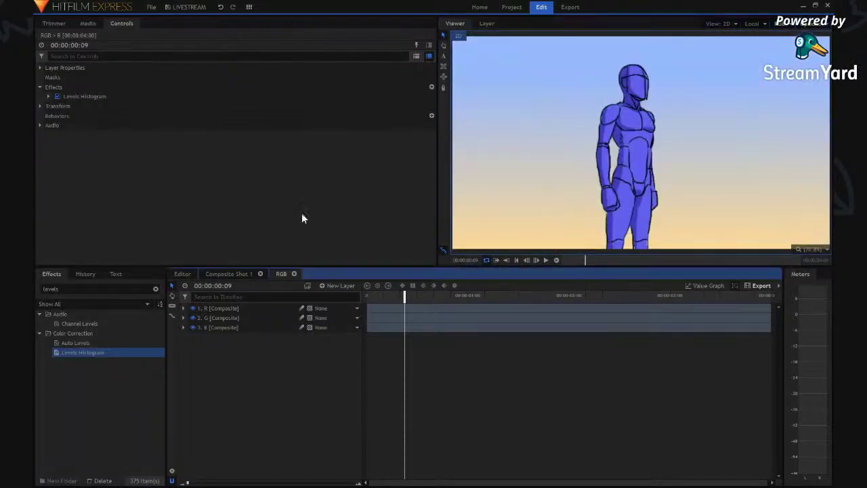
# Create a composite shot named NOISE, sized 1280 x 720 at 24 fps, with the RGB composite as its layer.
pyautogui.click(83, 23)
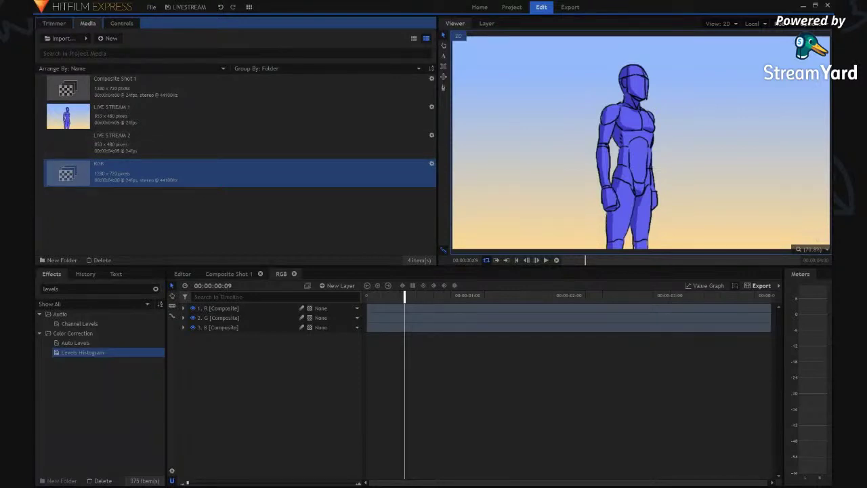
pyautogui.hotkey('ctrl', '/')
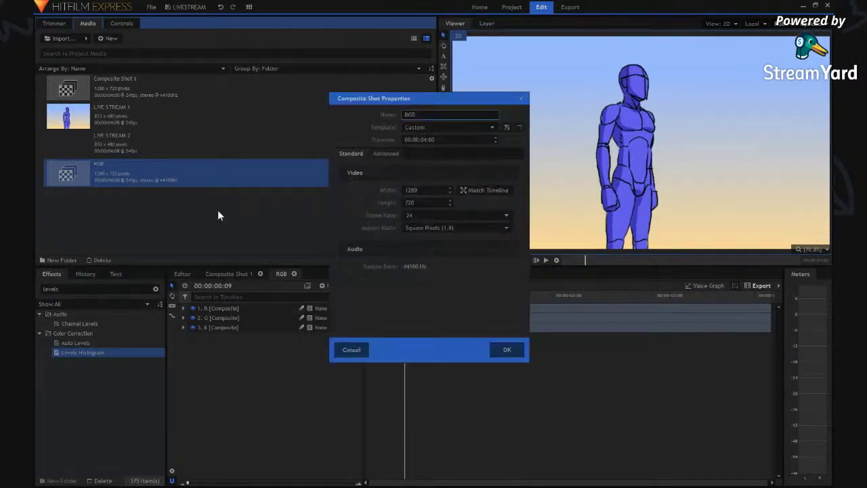
pyautogui.doubleClick(418, 115)
pyautogui.click(505, 351)
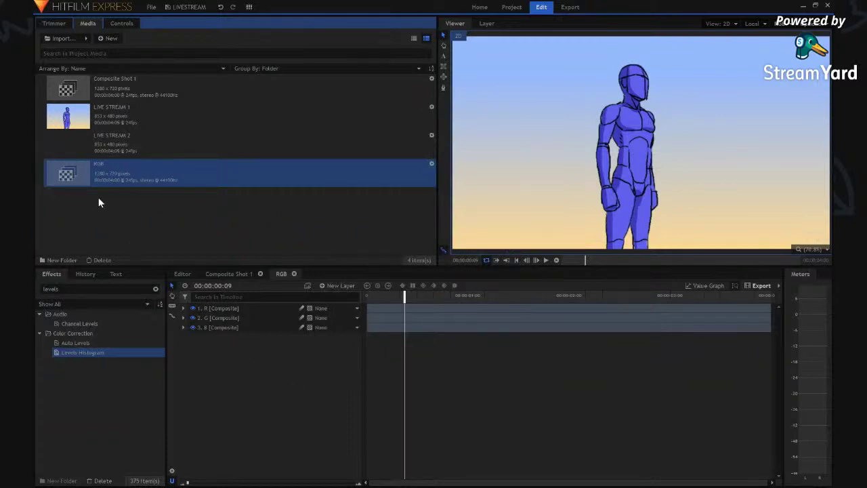
pyautogui.click(202, 308)
pyautogui.click(184, 309)
pyautogui.click(185, 308)
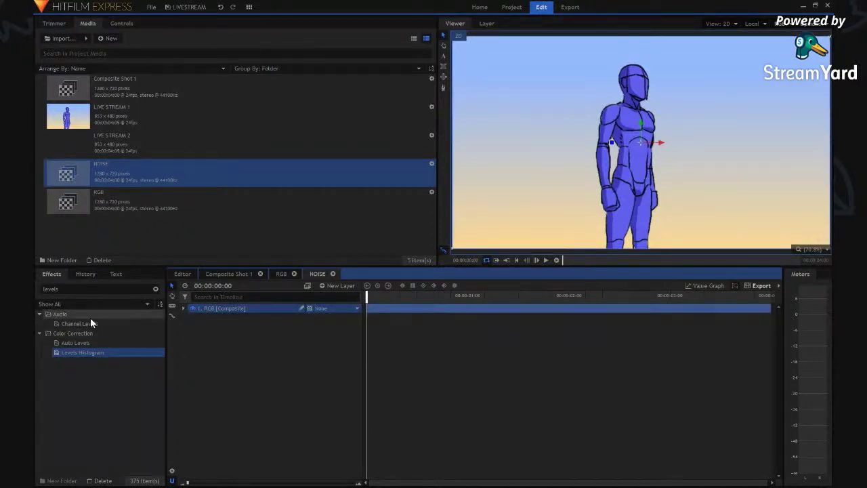
# Find the Grunge Noise effect, apply it to the RGB layer in the NOISE composite and expand its settings.
pyautogui.moveTo(88, 289); pyautogui.dragTo(34, 294)
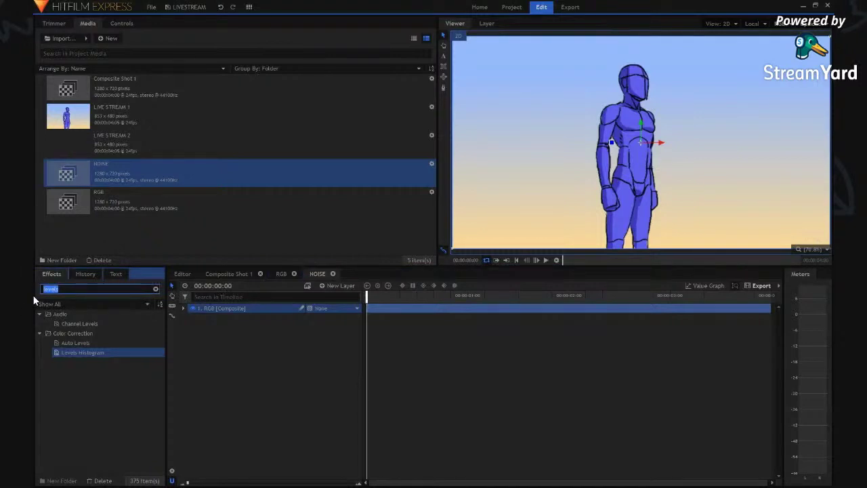
pyautogui.write('noise')
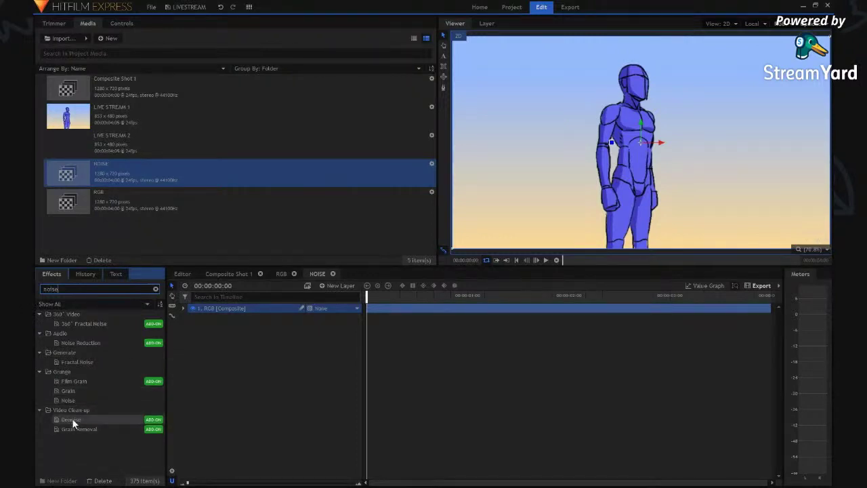
pyautogui.click(73, 399)
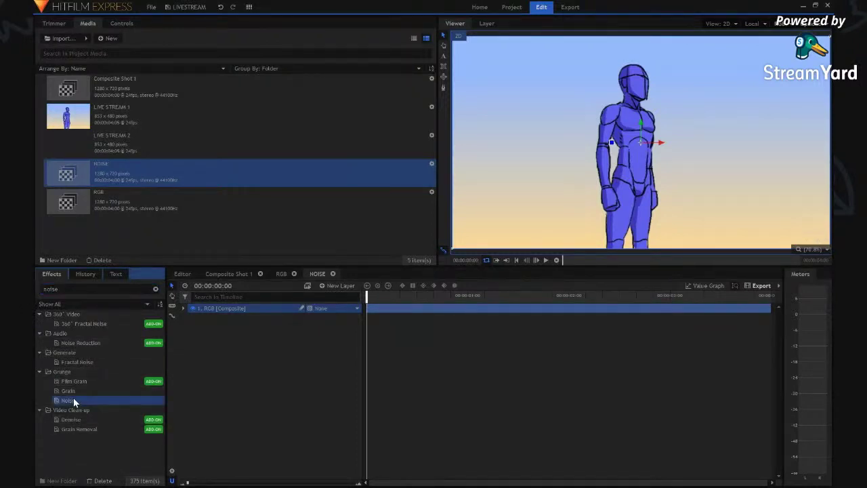
pyautogui.moveTo(58, 399); pyautogui.dragTo(240, 307)
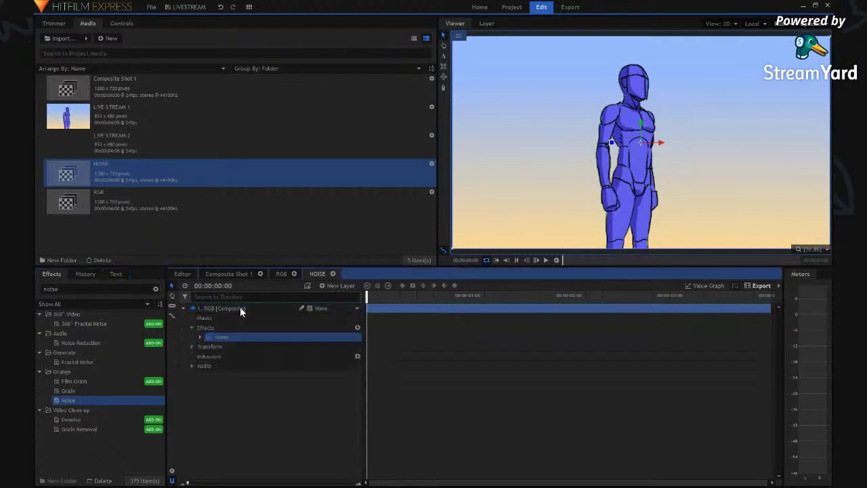
pyautogui.click(199, 336)
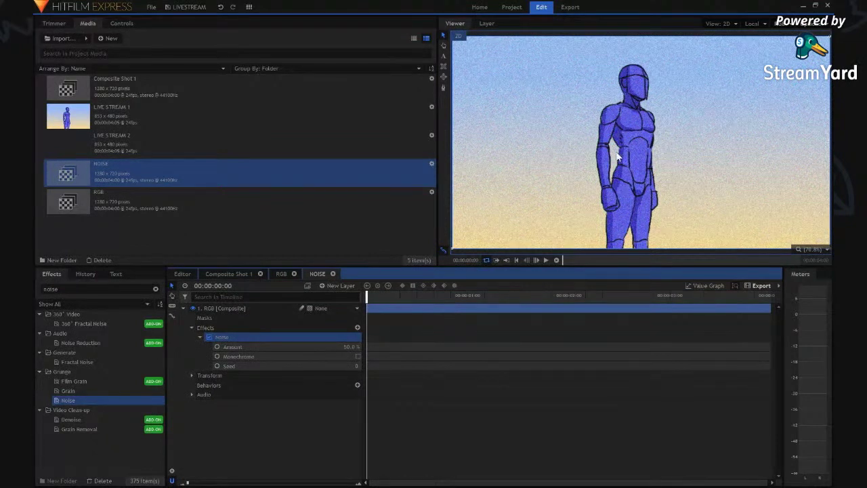
# Preview the noise over the animation and lower the Noise effect's Amount on the RGB layer.
pyautogui.press('space')
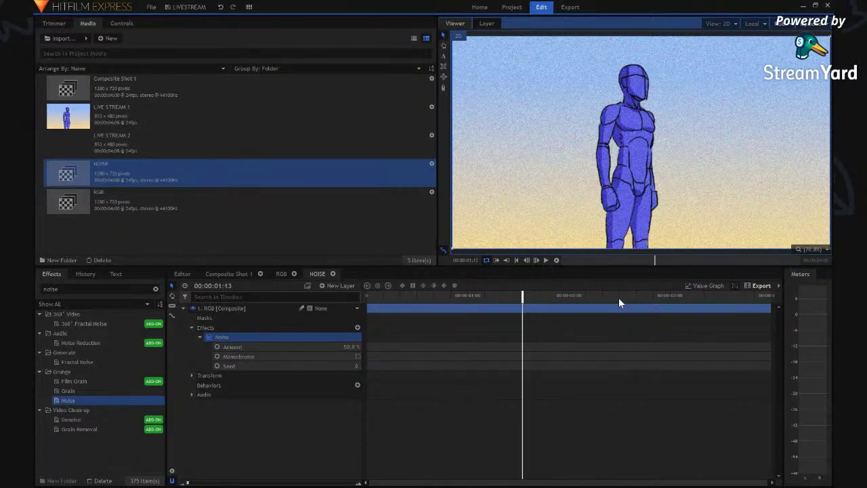
pyautogui.moveTo(619, 298); pyautogui.dragTo(581, 298)
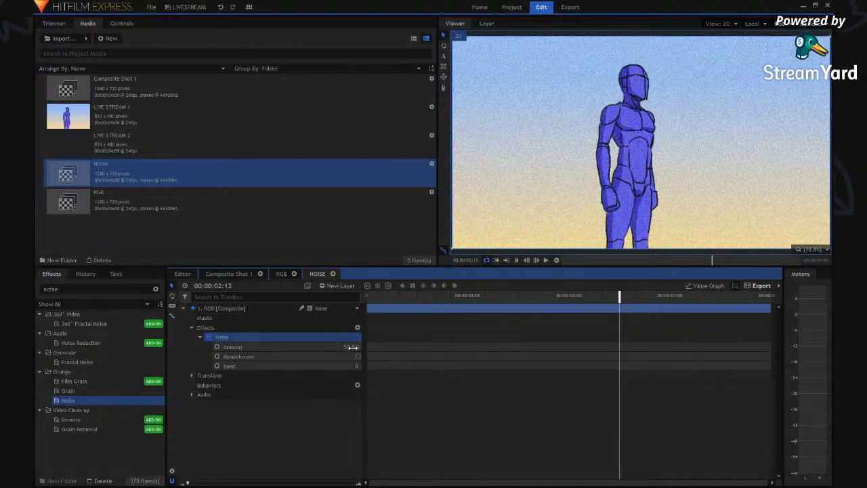
pyautogui.click(352, 347)
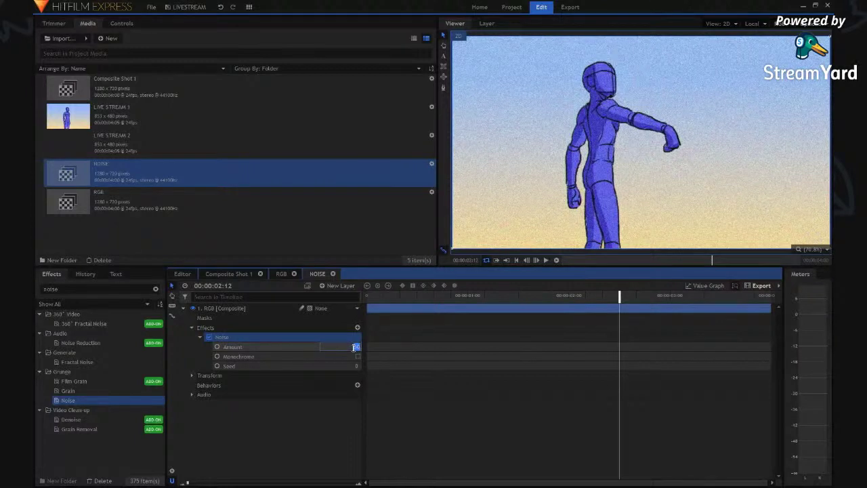
pyautogui.press('BackSpace')
pyautogui.write('0')
pyautogui.press('Return')
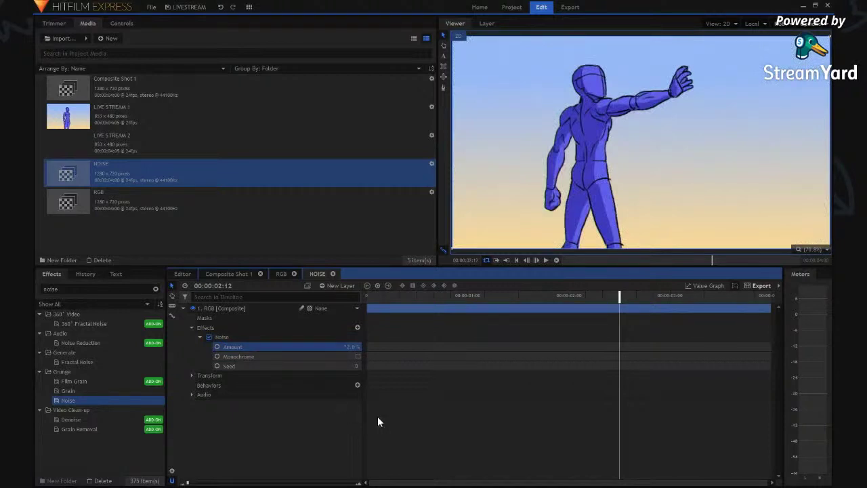
# Examine the noise on the glowing hand around 00:00:02:19 up close, then collapse the RGB layer's settings.
pyautogui.click(649, 297)
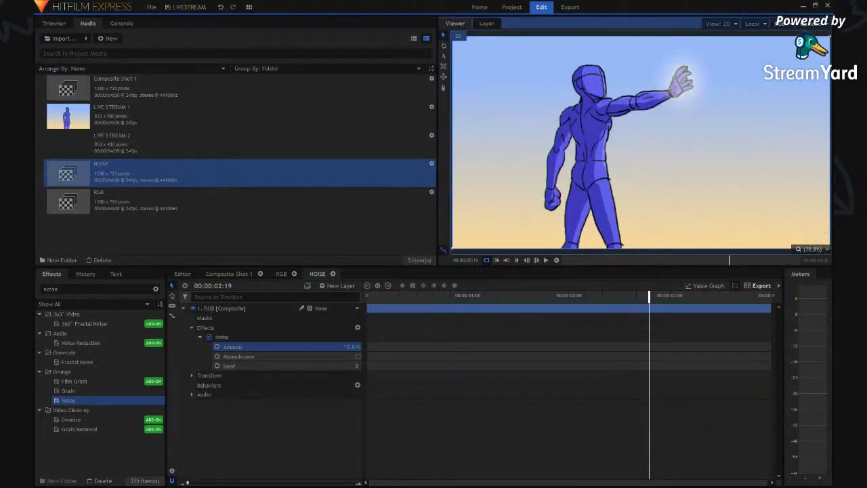
pyautogui.click(805, 290)
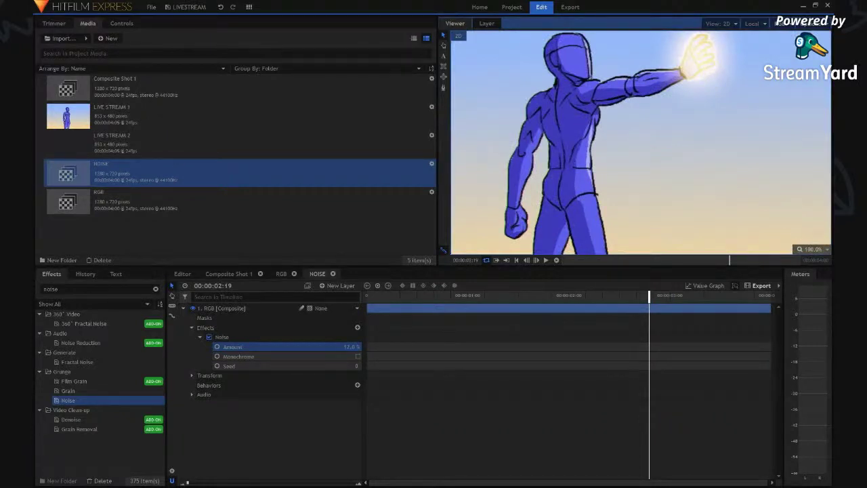
pyautogui.click(808, 348)
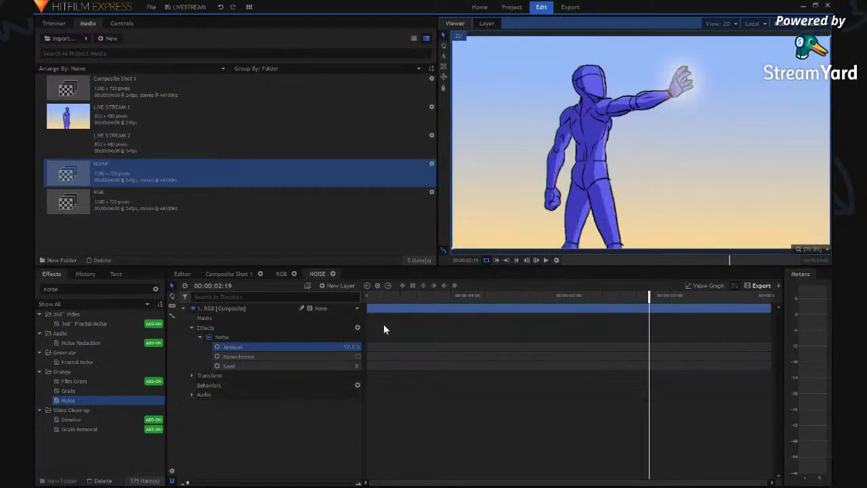
pyautogui.click(182, 308)
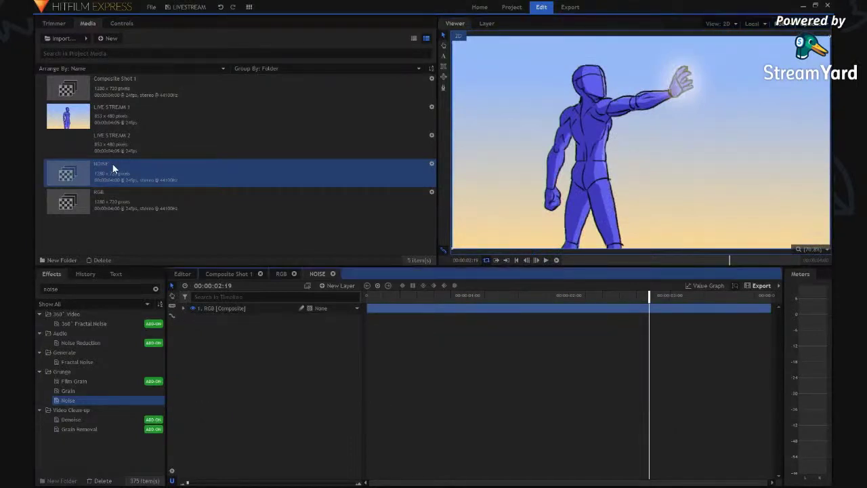
# Create a white 1280 x 720 plane named WHITE and place it above the RGB layer in the NOISE composite.
pyautogui.click(105, 231)
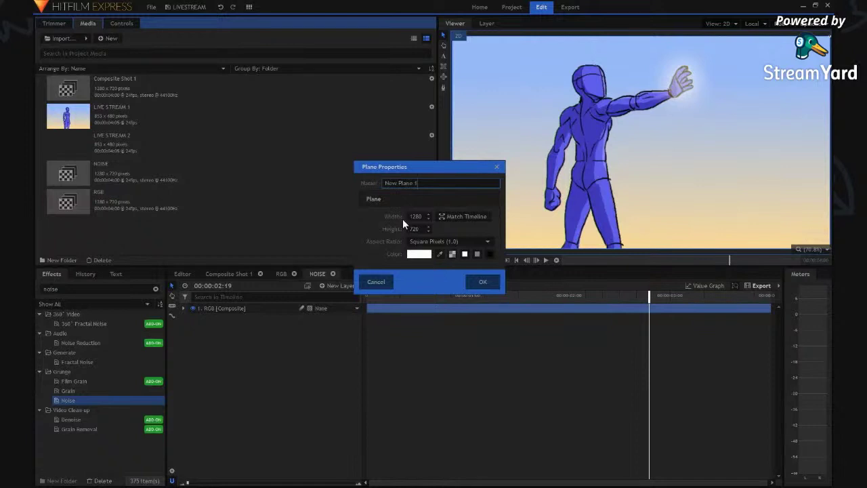
pyautogui.moveTo(436, 183); pyautogui.dragTo(344, 184)
pyautogui.write('WHITE')
pyautogui.press('Return')
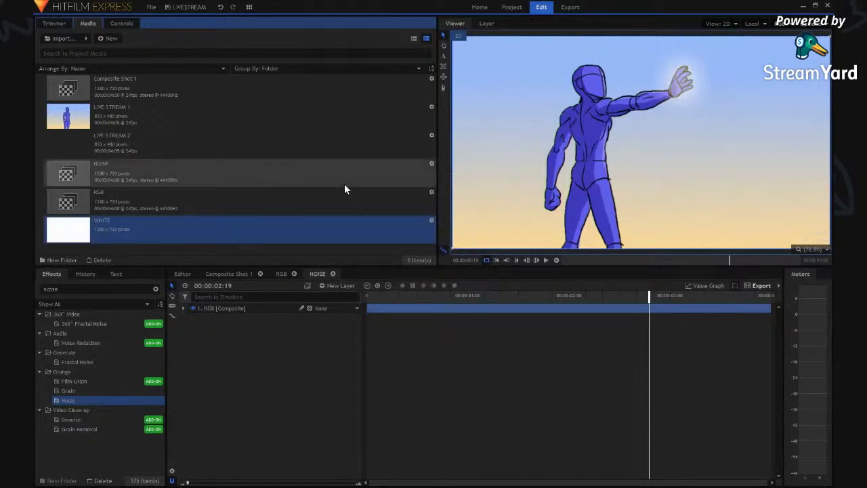
pyautogui.moveTo(68, 230); pyautogui.dragTo(209, 307)
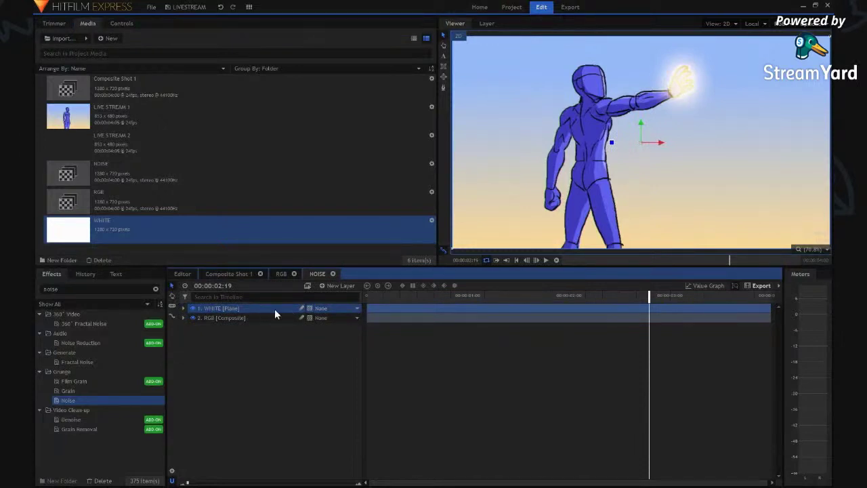
# Find the Vignette 720p preset, apply it to the WHITE plane and expand the Vignette settings.
pyautogui.moveTo(64, 288); pyautogui.dragTo(34, 291)
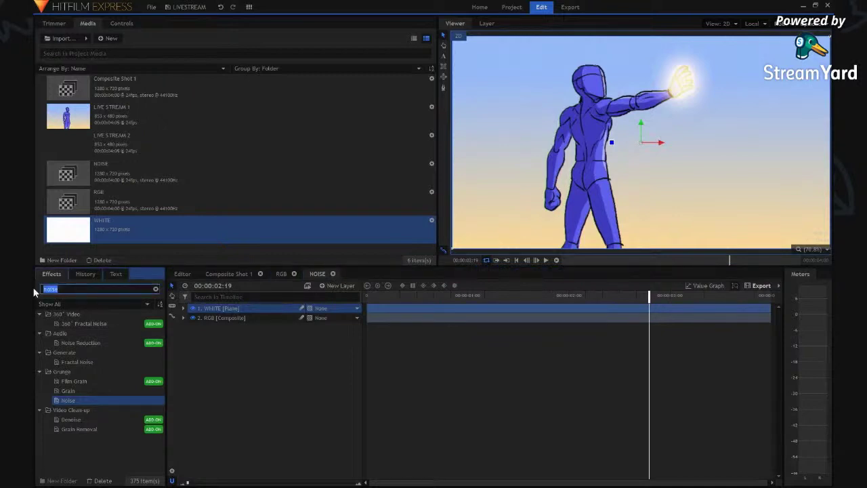
pyautogui.write('vign')
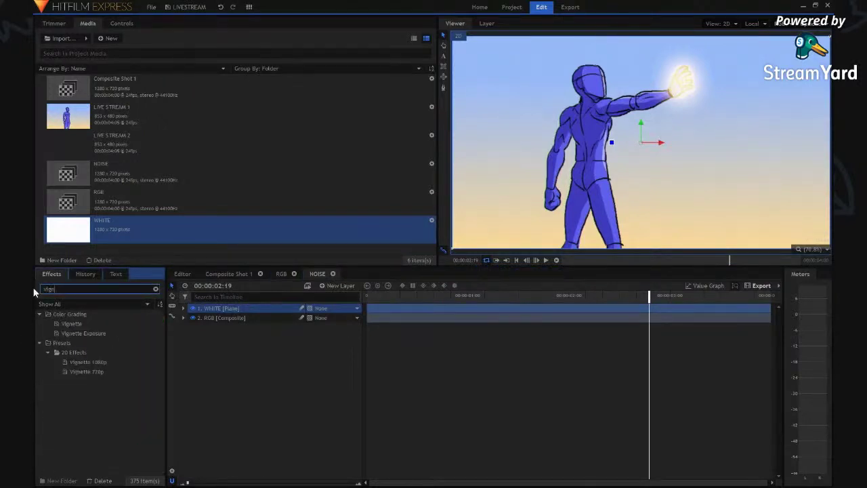
pyautogui.click(81, 371)
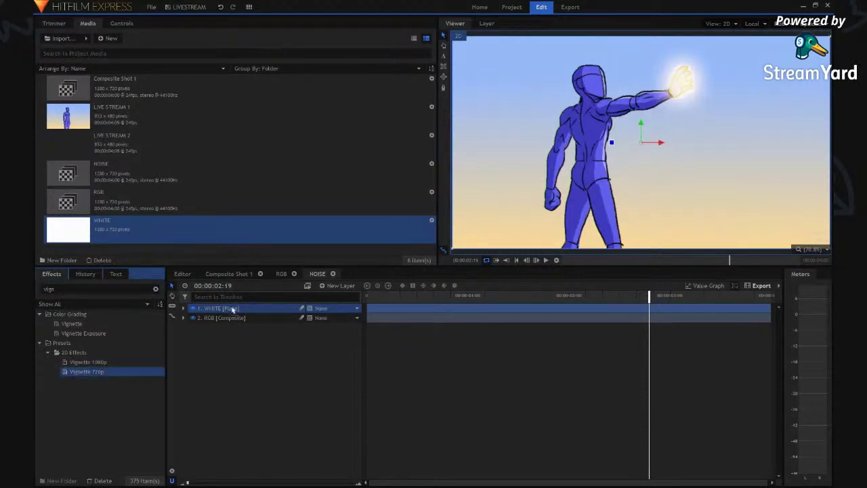
pyautogui.moveTo(235, 309); pyautogui.dragTo(232, 310)
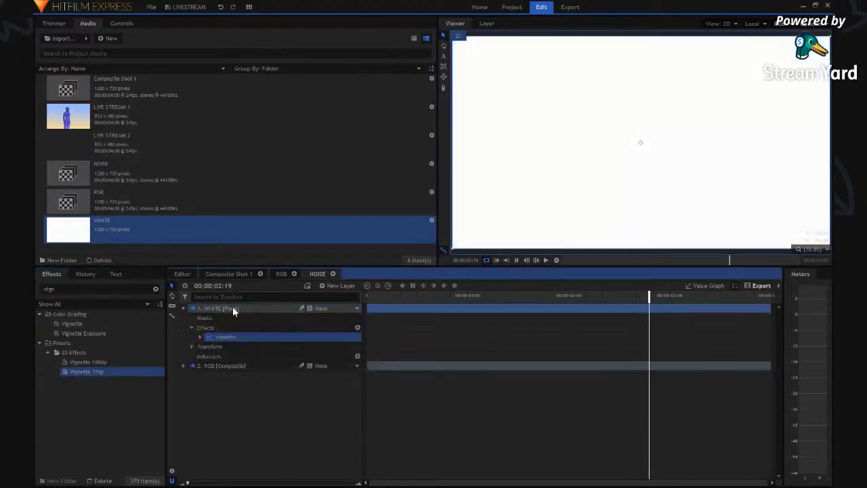
pyautogui.click(201, 336)
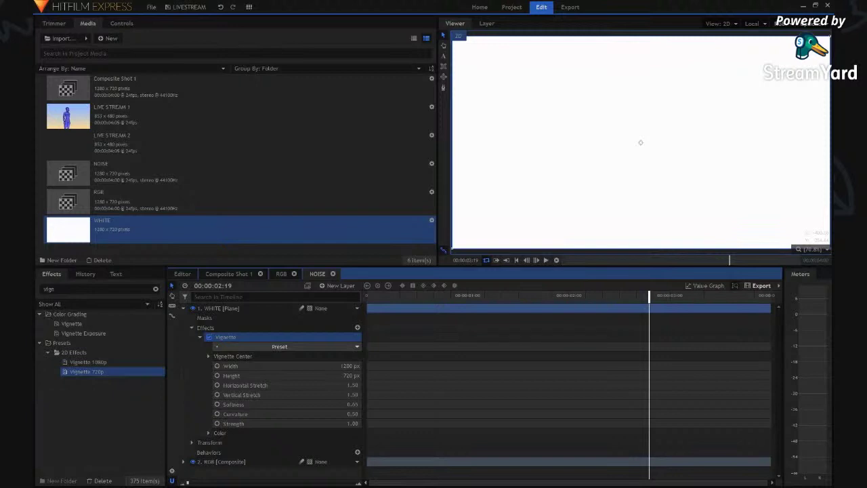
# Try the HD Soft and HD Heavy presets for the Vignette effect on the WHITE plane and collapse the layer.
pyautogui.click(303, 392)
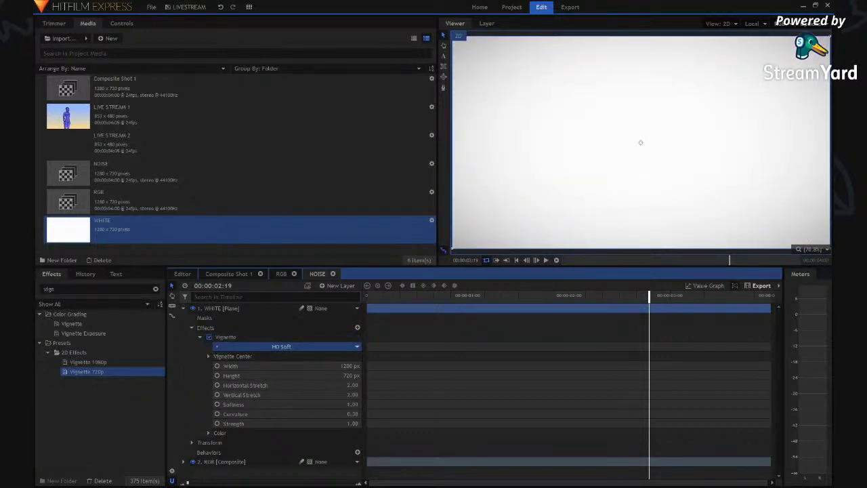
pyautogui.click(302, 366)
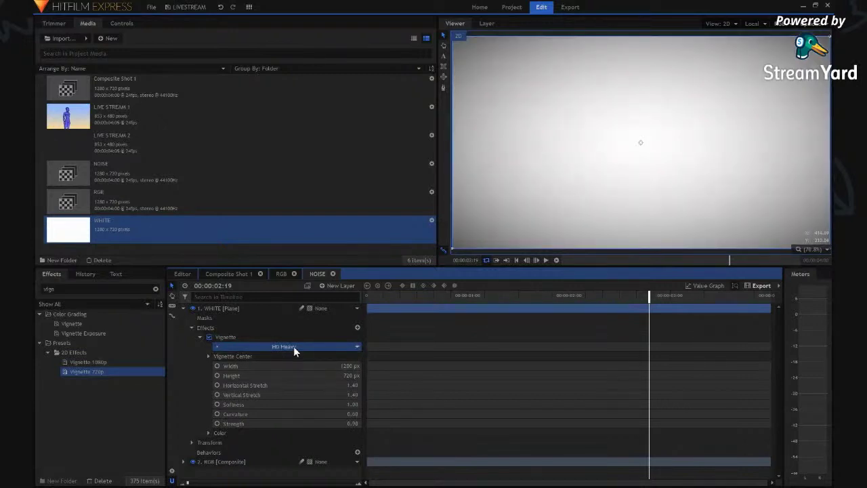
pyautogui.click(291, 386)
pyautogui.click(192, 328)
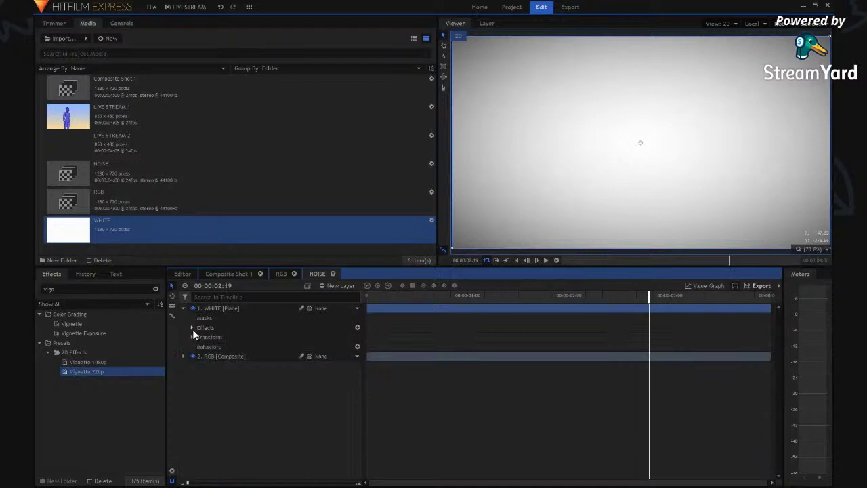
pyautogui.click(183, 308)
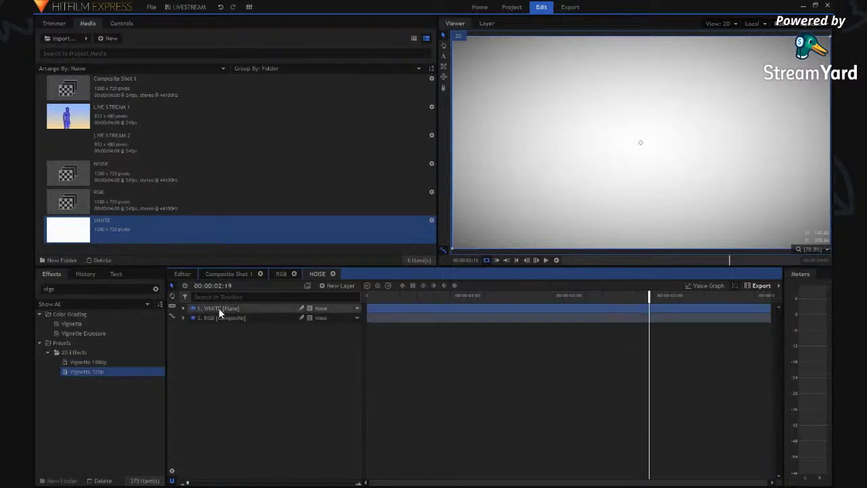
# Return the WHITE plane to a lighter vignette and blend it with the RGB layer so only the darkened edges overlay the animation.
pyautogui.click(219, 310)
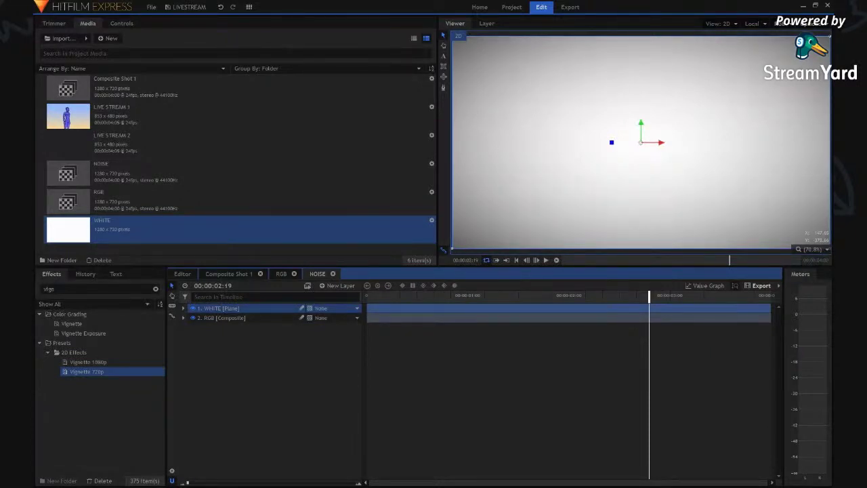
pyautogui.hotkey('ctrl', 'z')
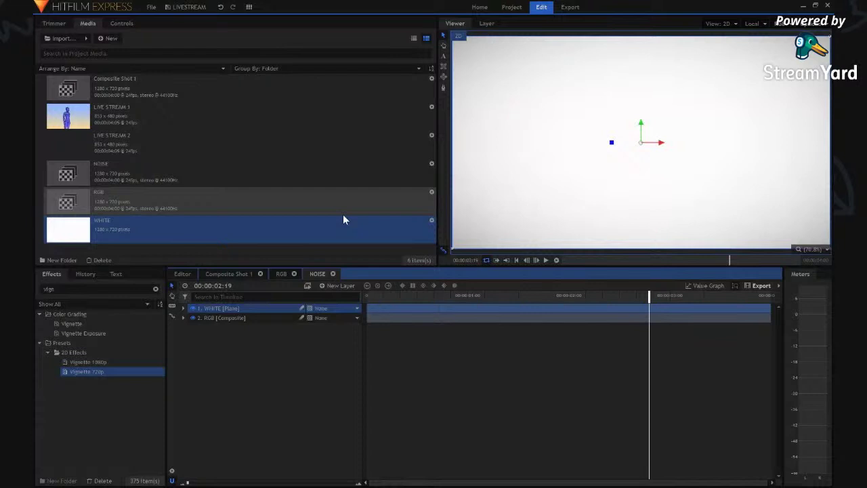
pyautogui.hotkey('ctrl', 'z')
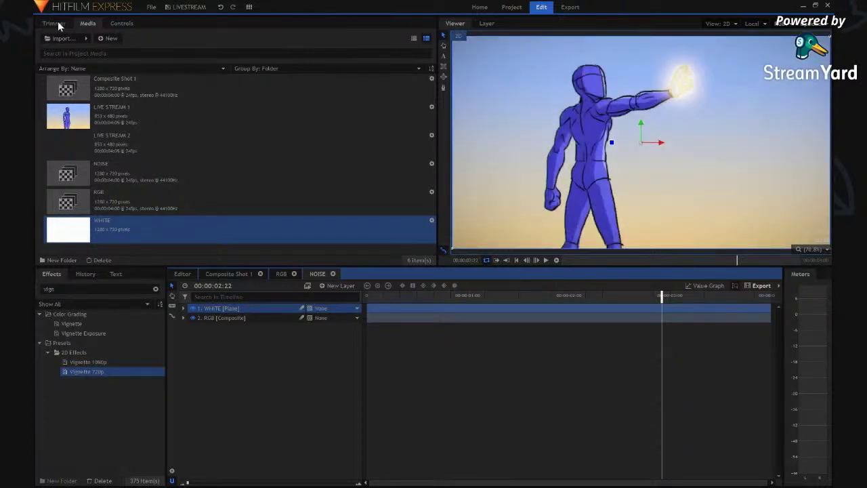
# Save the LIVESTREAM project and, after checking the animation's playback, open the export workspace.
pyautogui.click(191, 10)
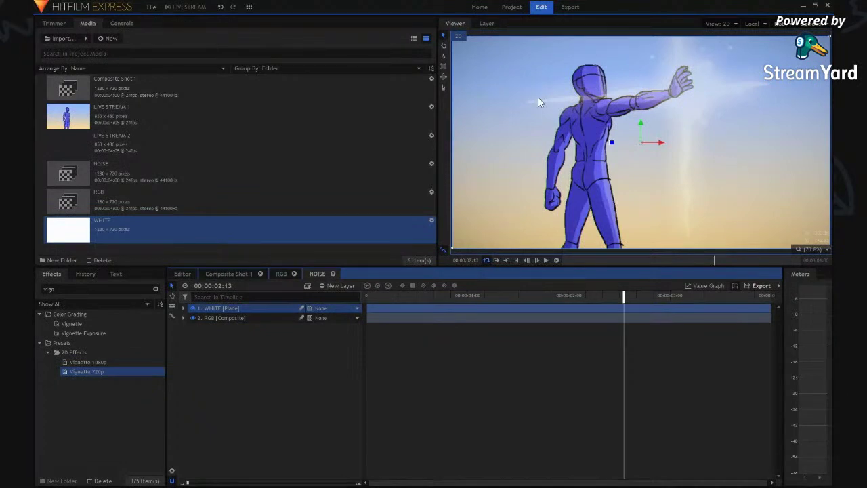
pyautogui.press('space')
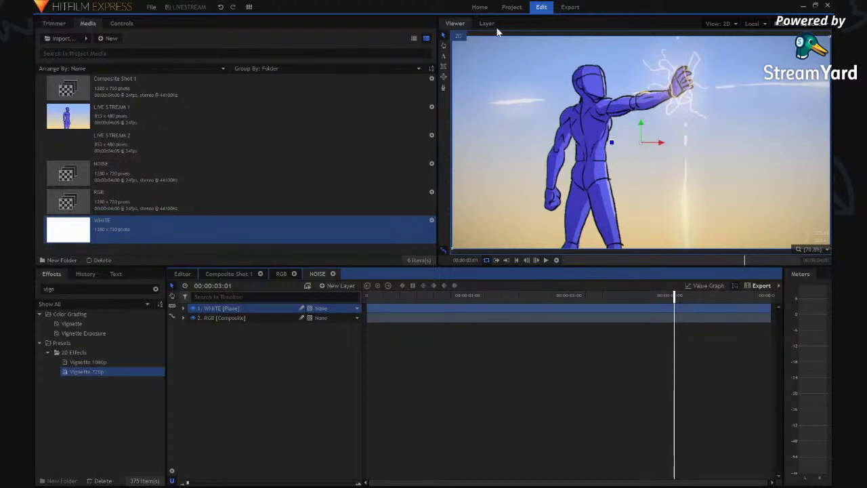
pyautogui.click(569, 8)
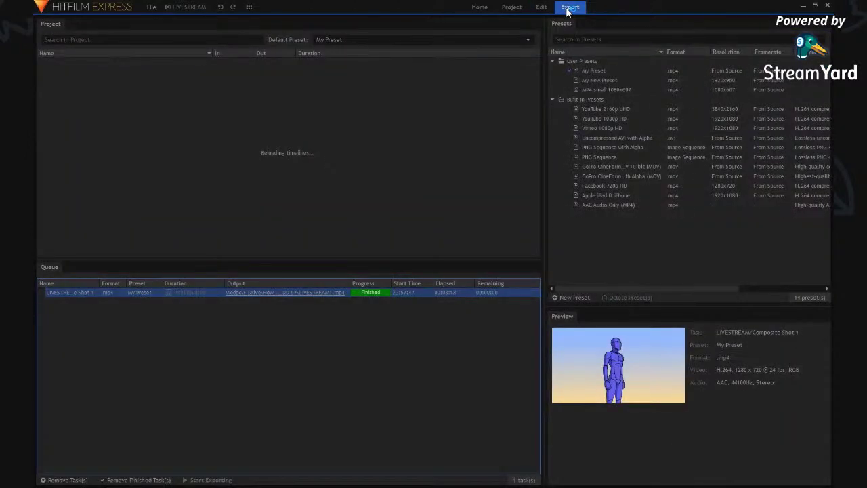